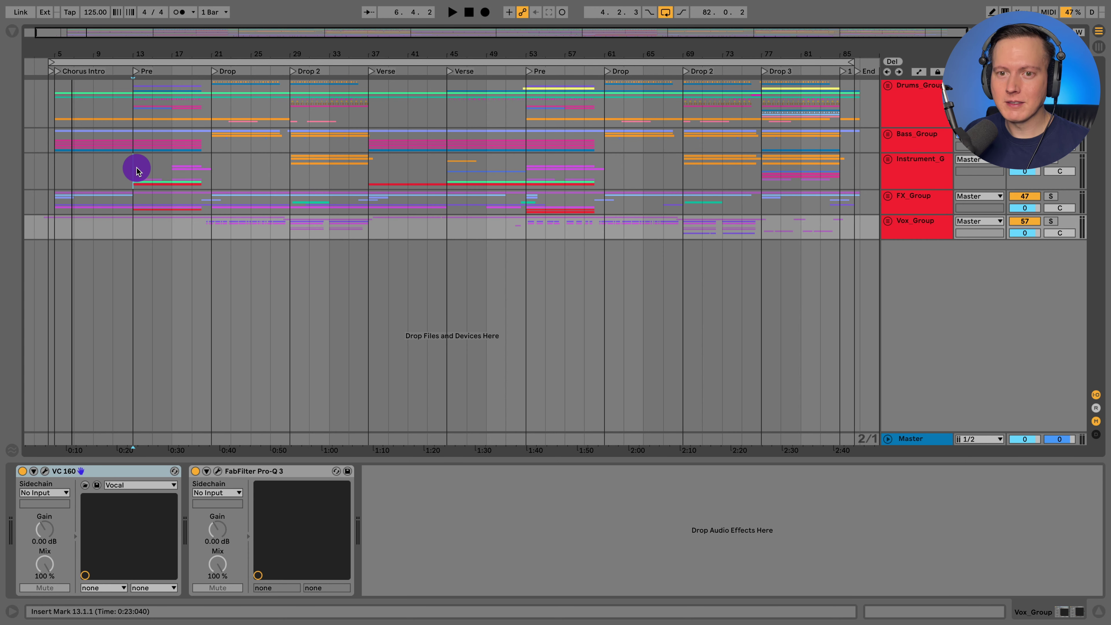
# - Select the Instrument_Group to show its Solid Bus Comp and Pro-Q 3, and start playback
pyautogui.click(136, 171)
pyautogui.press('space')
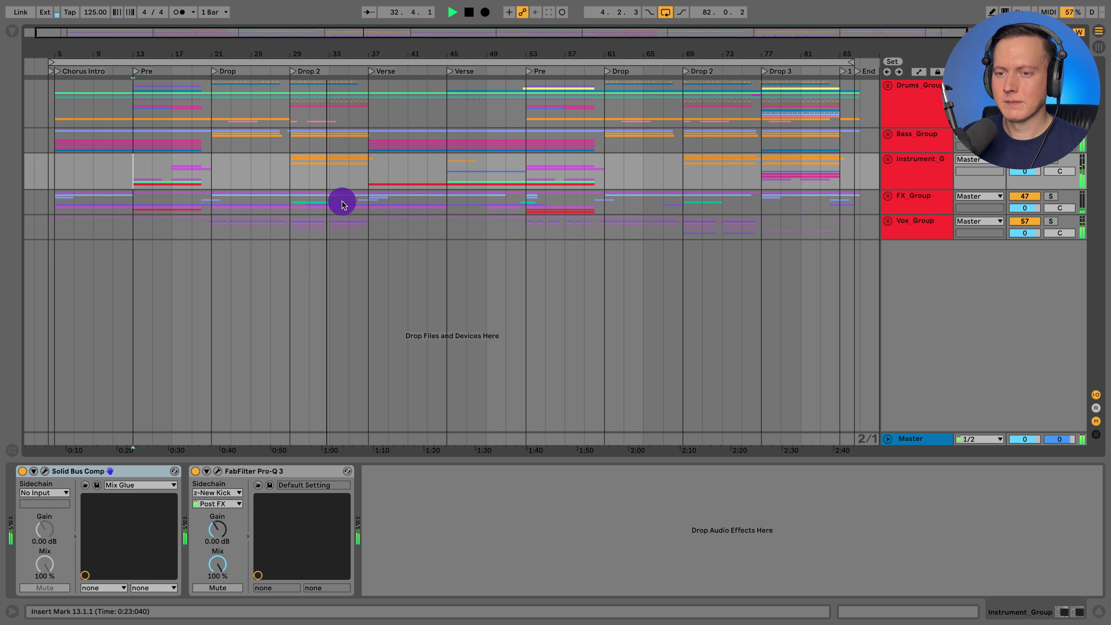
pyautogui.press('space')
pyautogui.press('-')
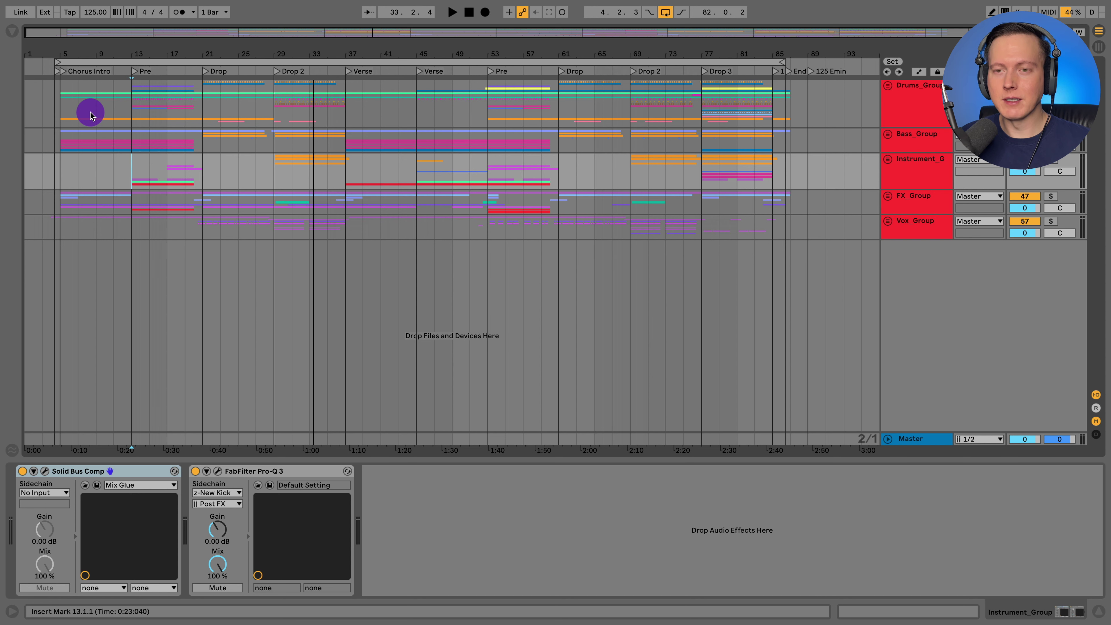
# - Open the Drums_Group's Pro-Q 3 EQ window, move it aside to see the tracks, then close it
pyautogui.click(916, 109)
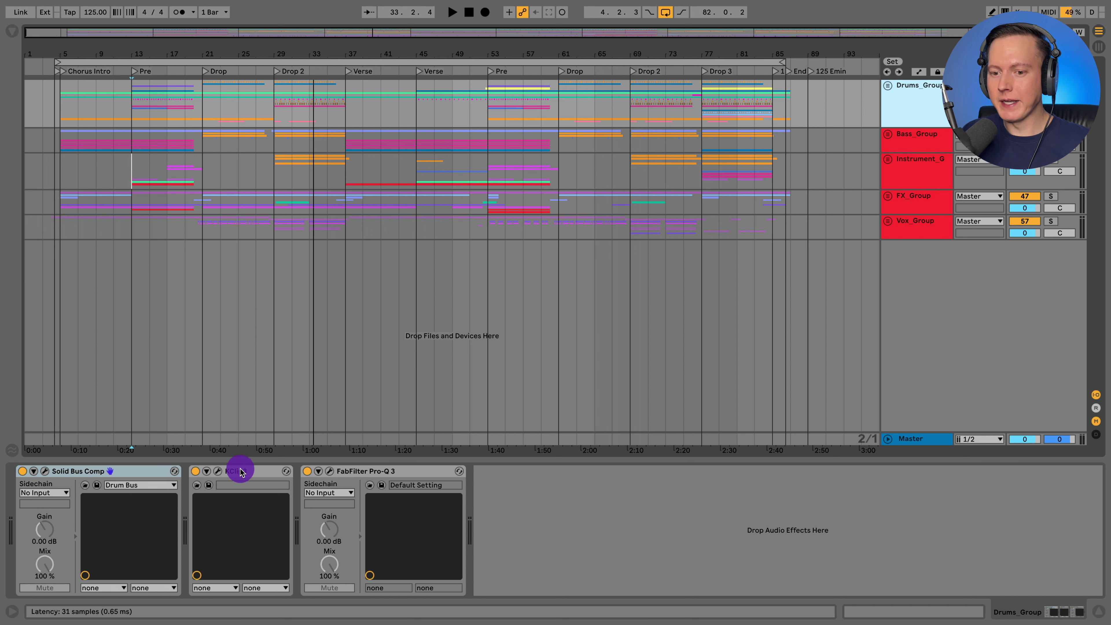
pyautogui.click(363, 471)
pyautogui.click(330, 471)
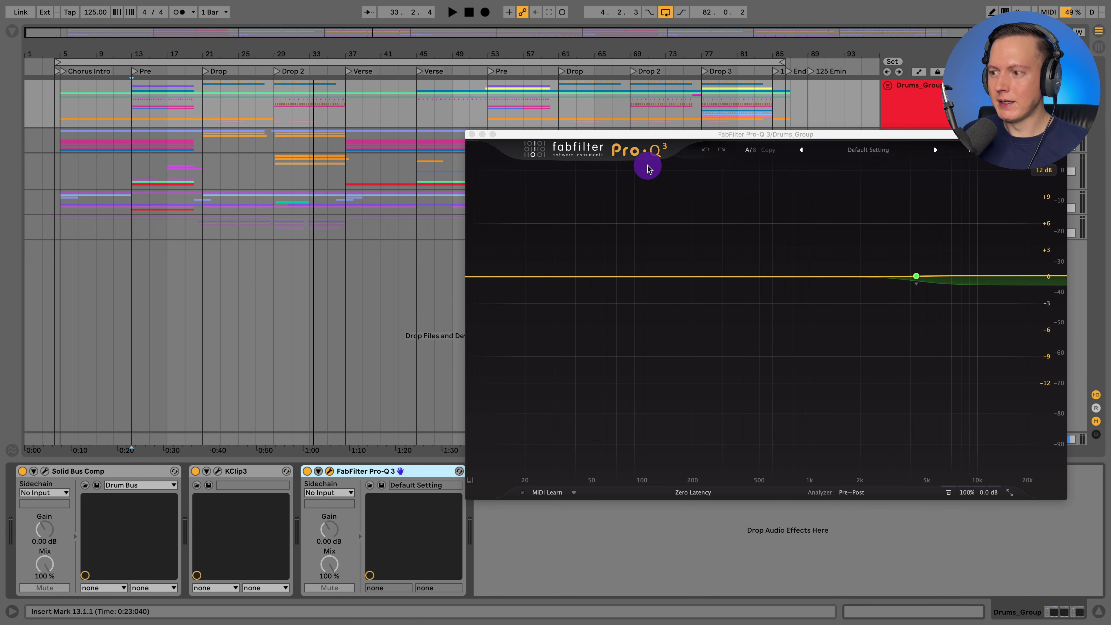
pyautogui.moveTo(704, 132); pyautogui.dragTo(400, 103)
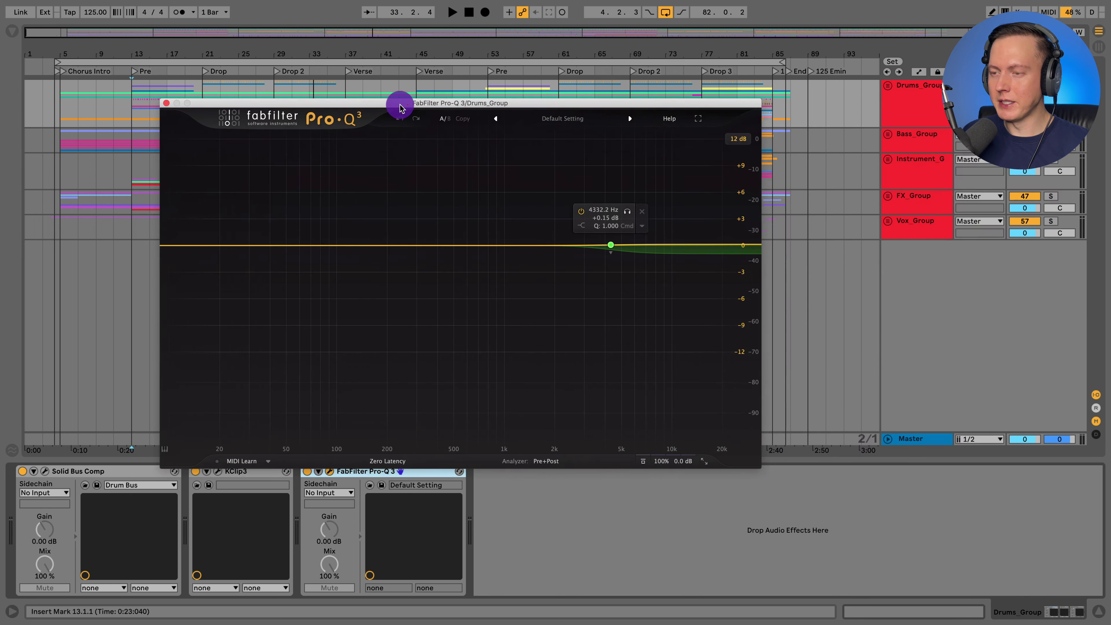
pyautogui.click(166, 104)
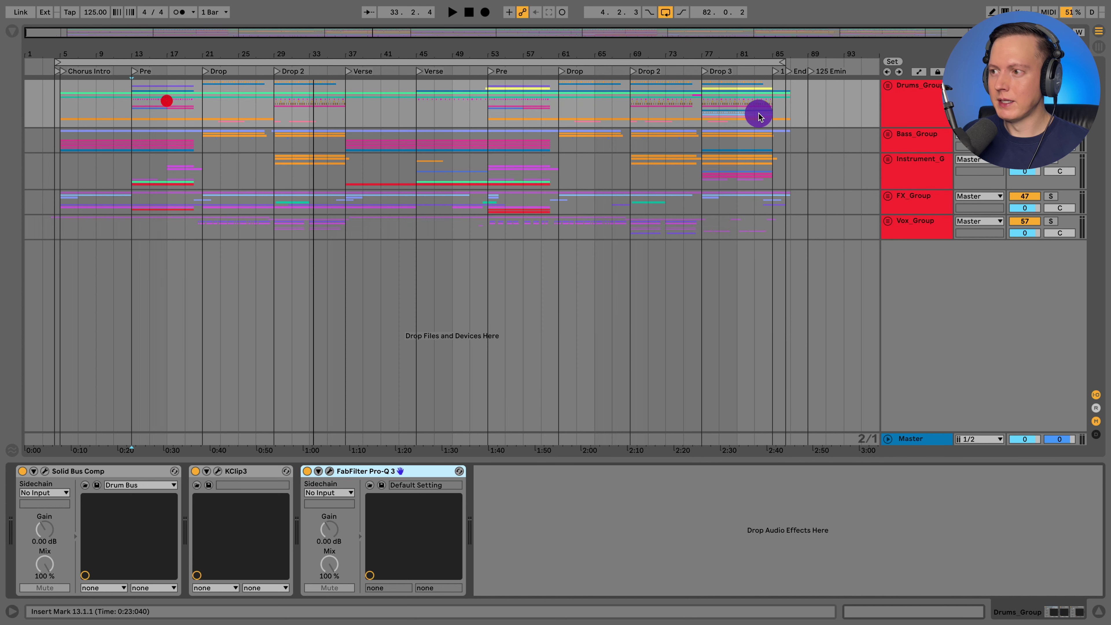
# - Unfold the Drums_Group and select z-New Kick to show its EQ Eight and Utility
pyautogui.click(887, 88)
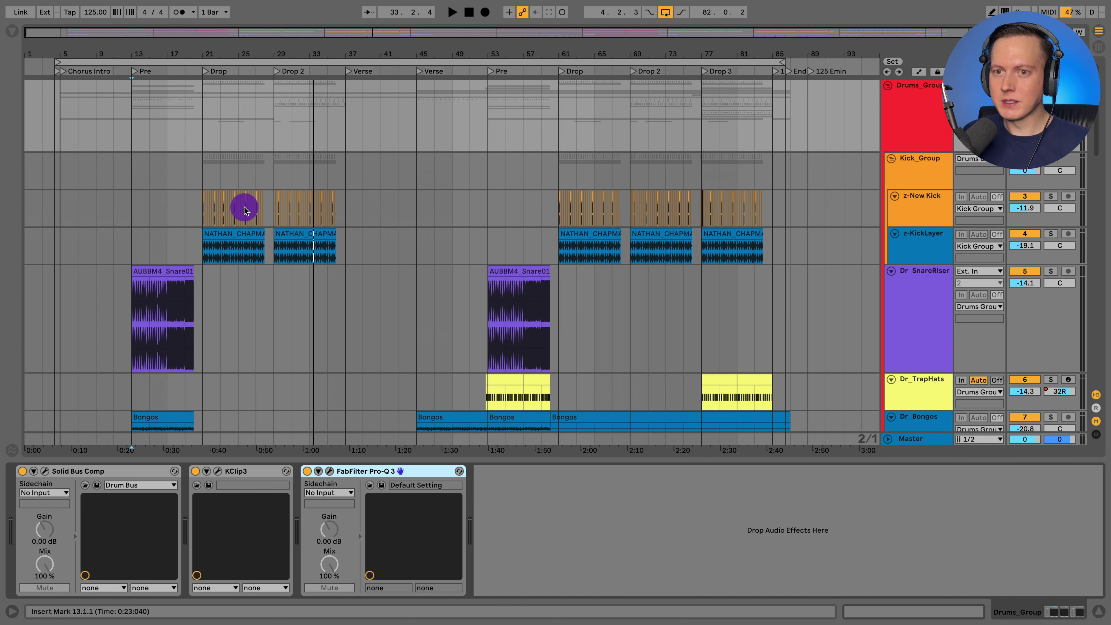
pyautogui.scroll(-3, 238, 210)
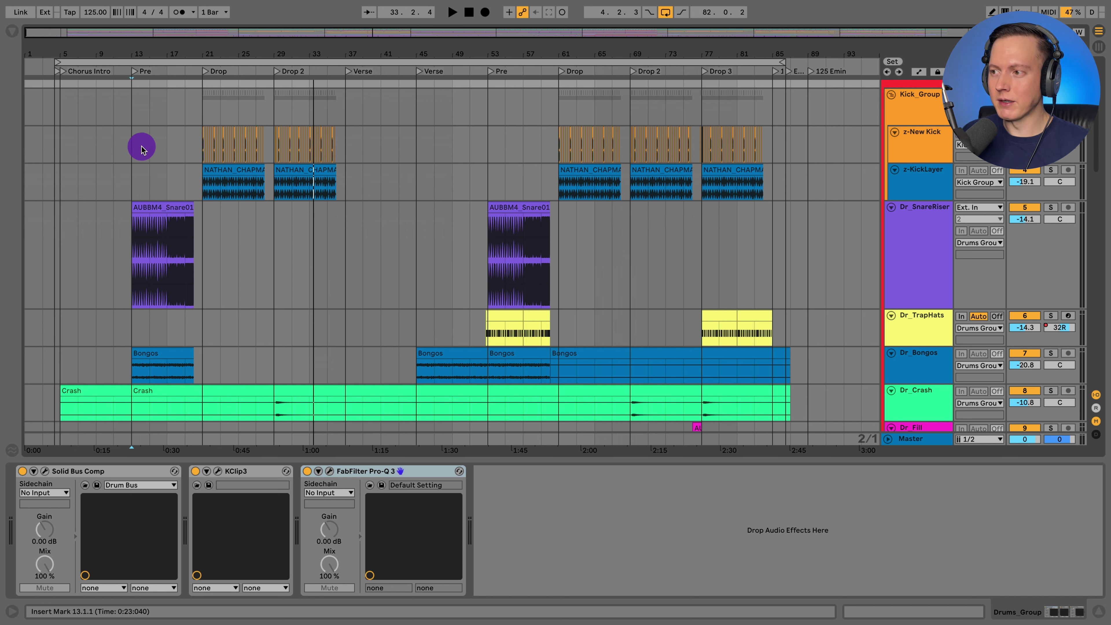
pyautogui.click(130, 151)
pyautogui.click(61, 153)
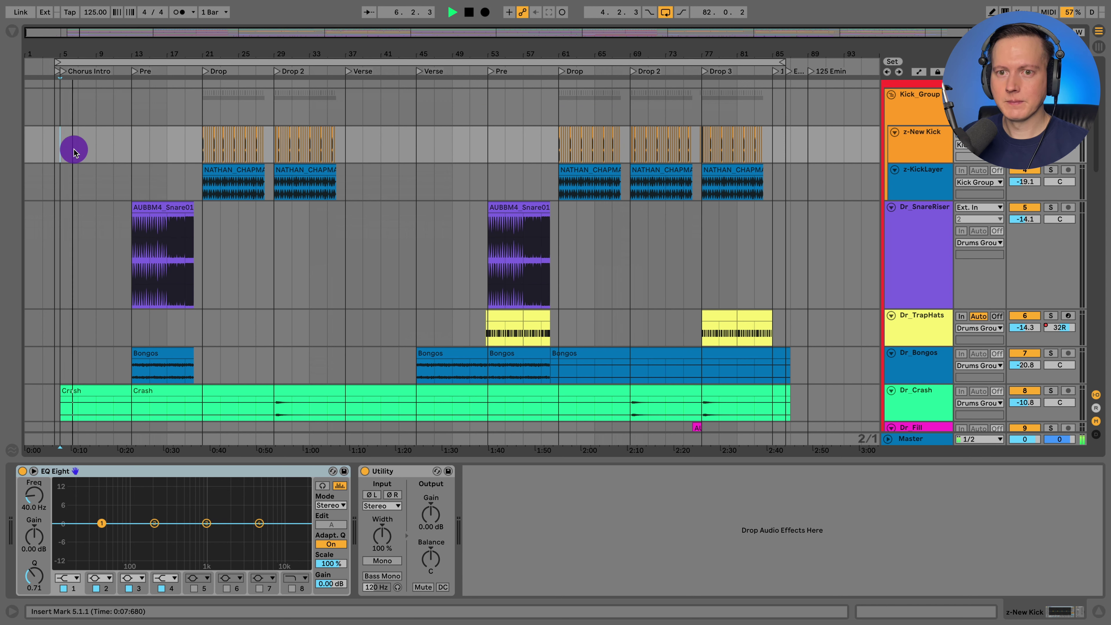
pyautogui.press('space')
# - Play the kick from the Drop at bar 21, then stop
pyautogui.click(132, 149)
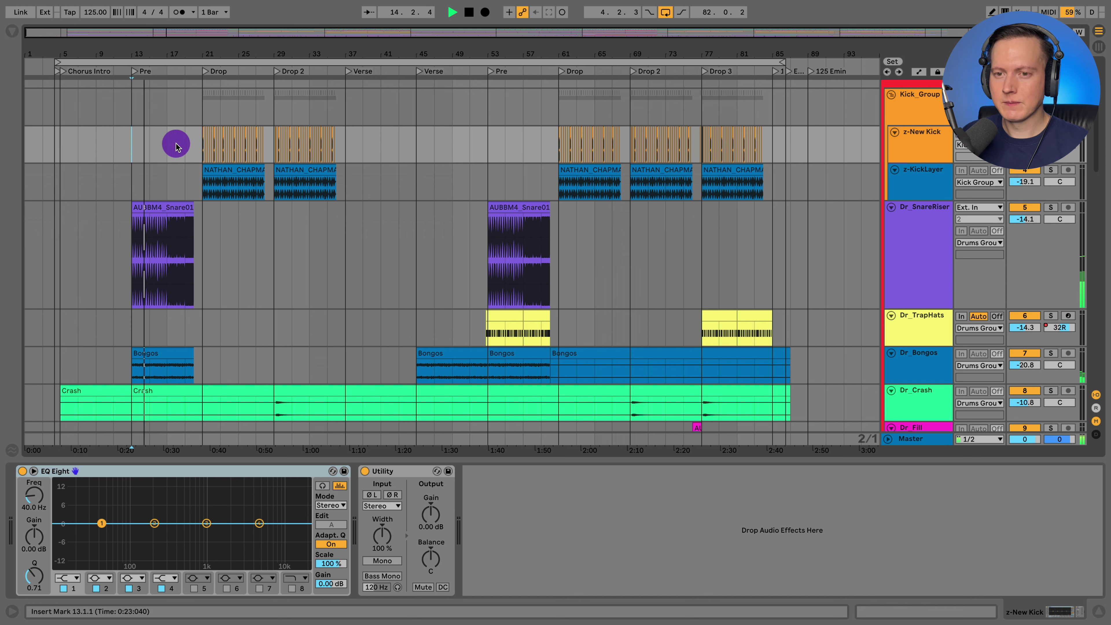
pyautogui.click(201, 148)
pyautogui.scroll(1, 278, 158)
pyautogui.scroll(3, 280, 159)
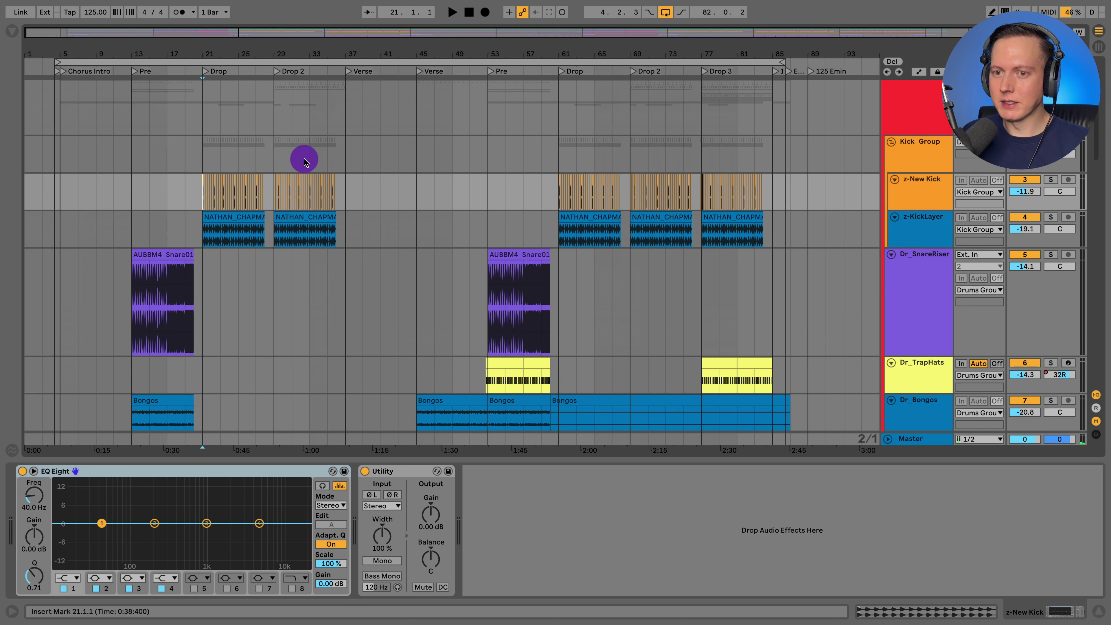
pyautogui.press('space')
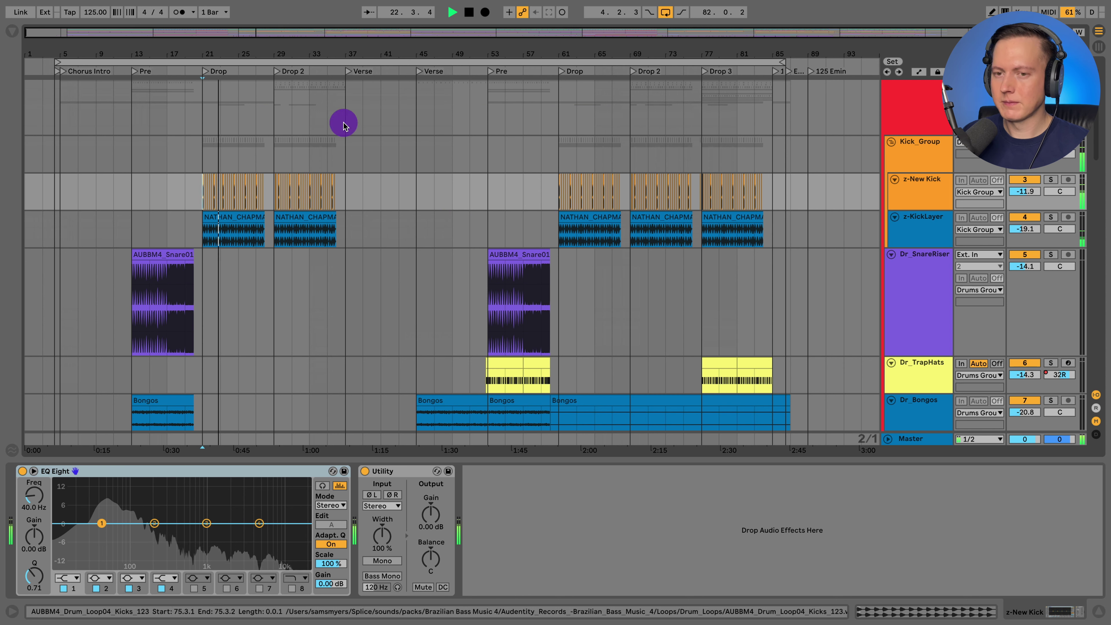
pyautogui.press('space')
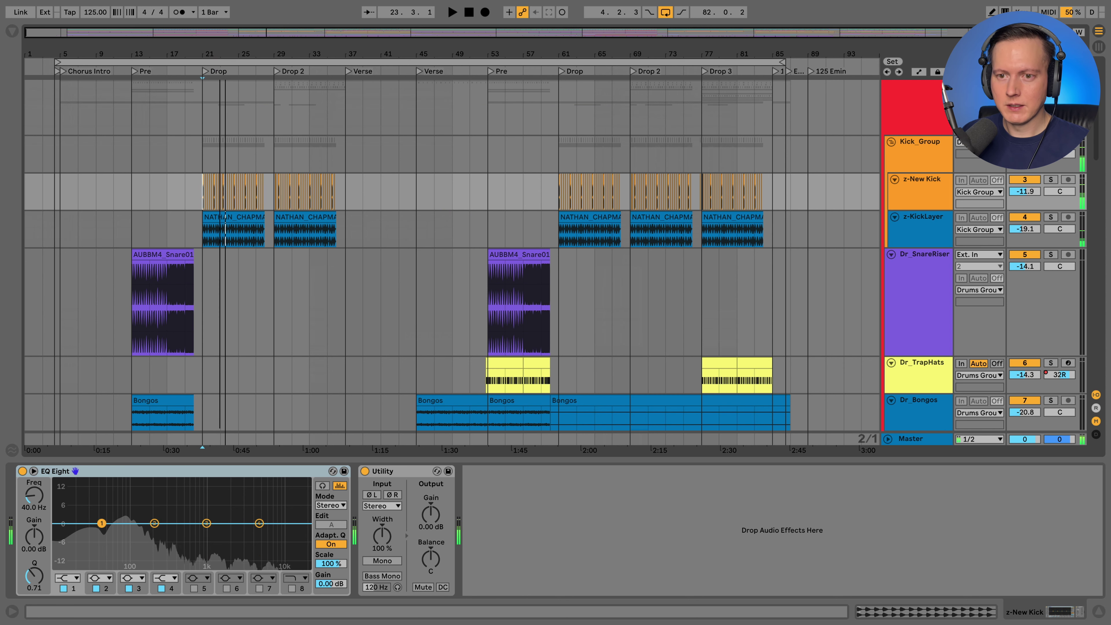
# - Zoom into the Drop around bar 23 and make both kick lanes taller
pyautogui.moveTo(220, 55); pyautogui.dragTo(224, 56)
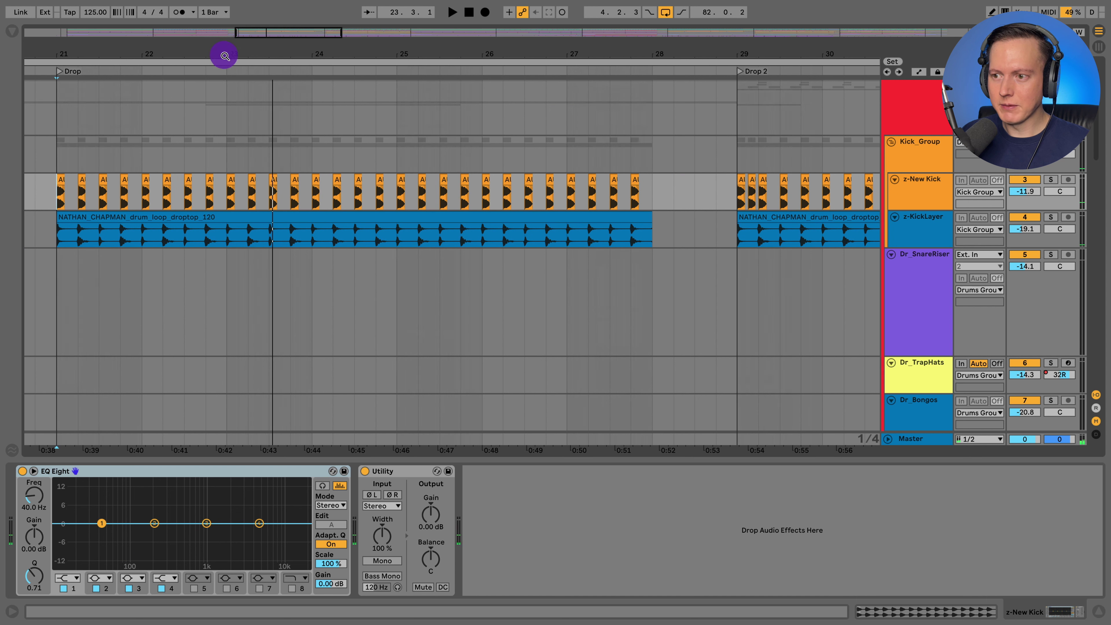
pyautogui.keyDown('shift'); pyautogui.click(929, 225); pyautogui.keyUp('shift')
pyautogui.moveTo(925, 212); pyautogui.dragTo(923, 246)
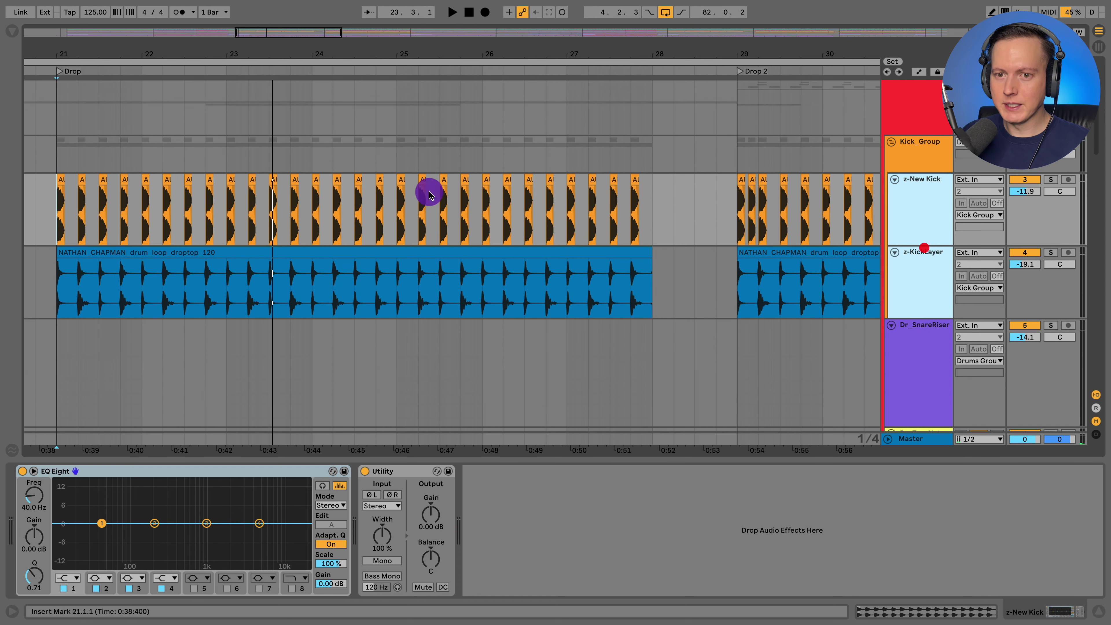
# - Solo z-KickLayer and play it from bar 21, then unsolo it
pyautogui.click(919, 262)
pyautogui.click(1050, 253)
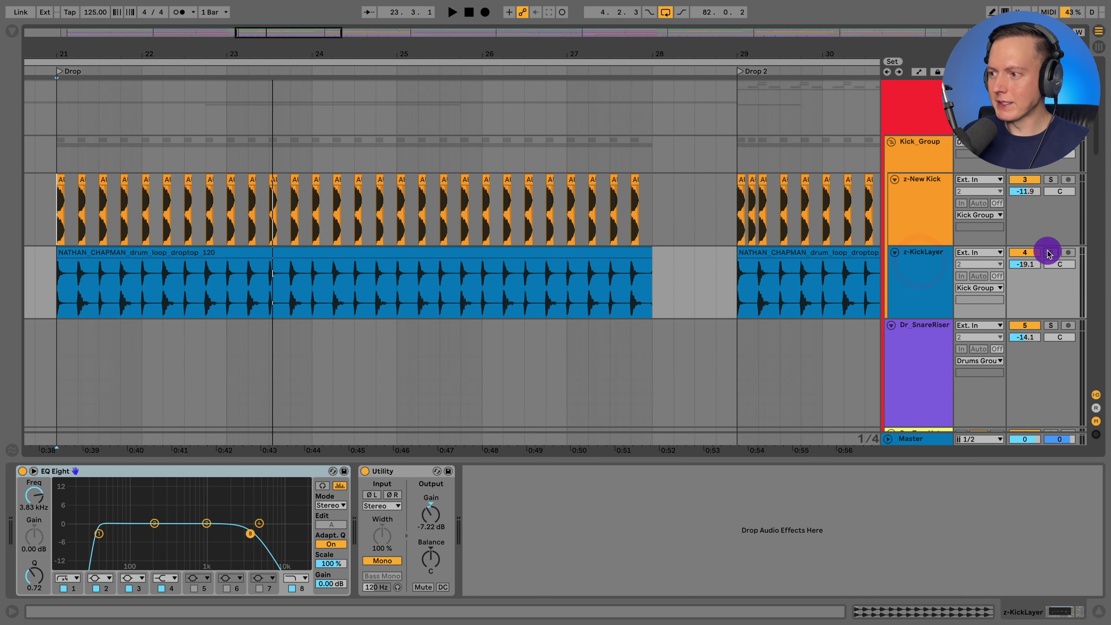
pyautogui.click(57, 284)
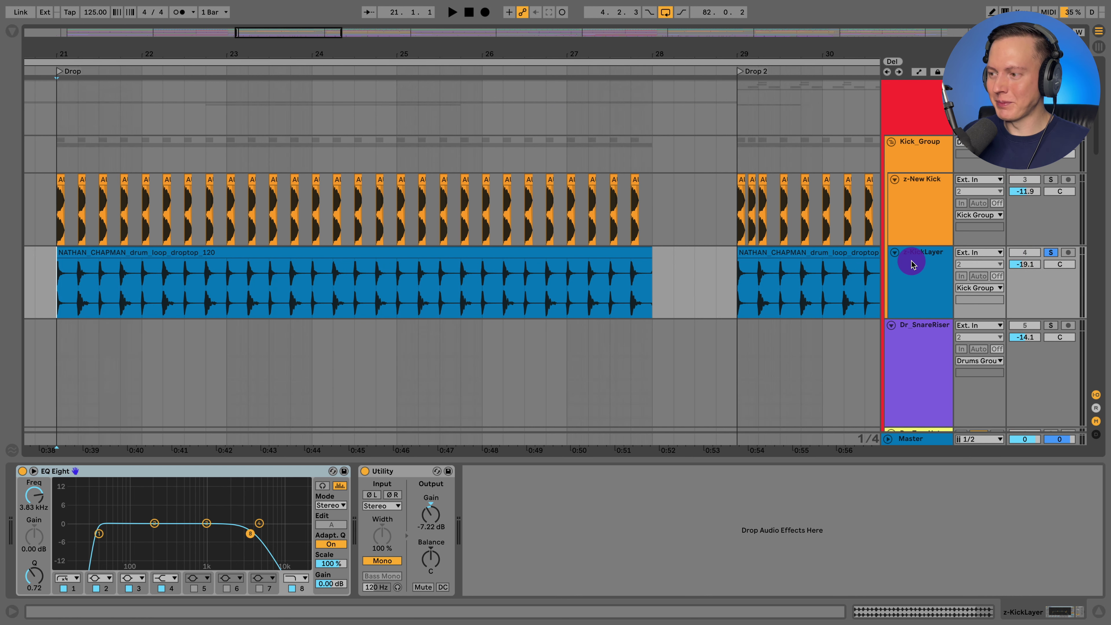
pyautogui.press('space')
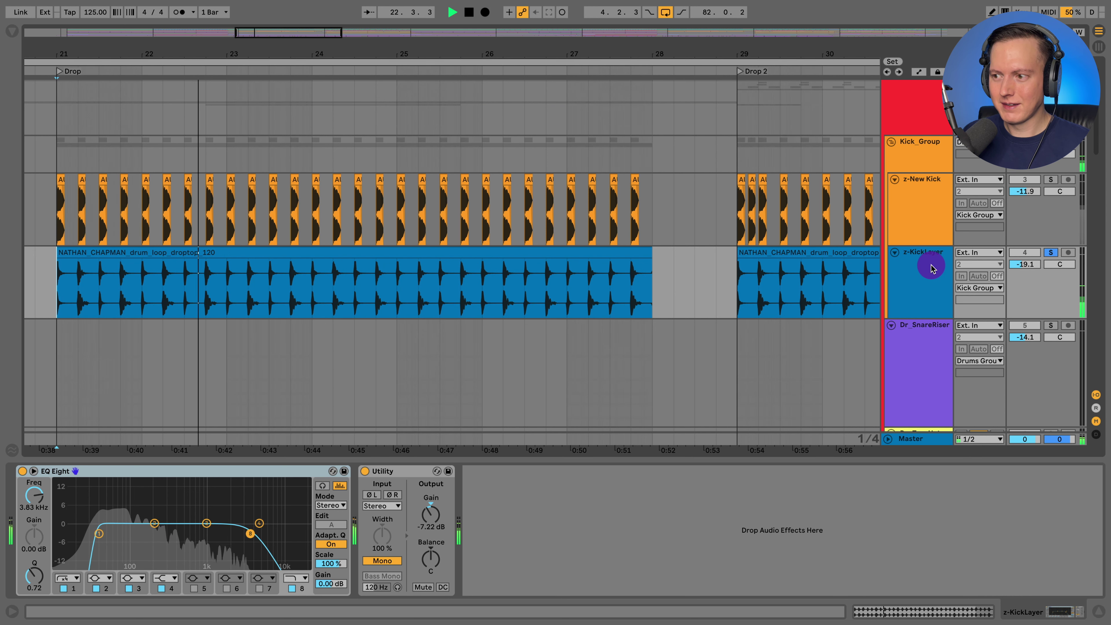
pyautogui.press('space')
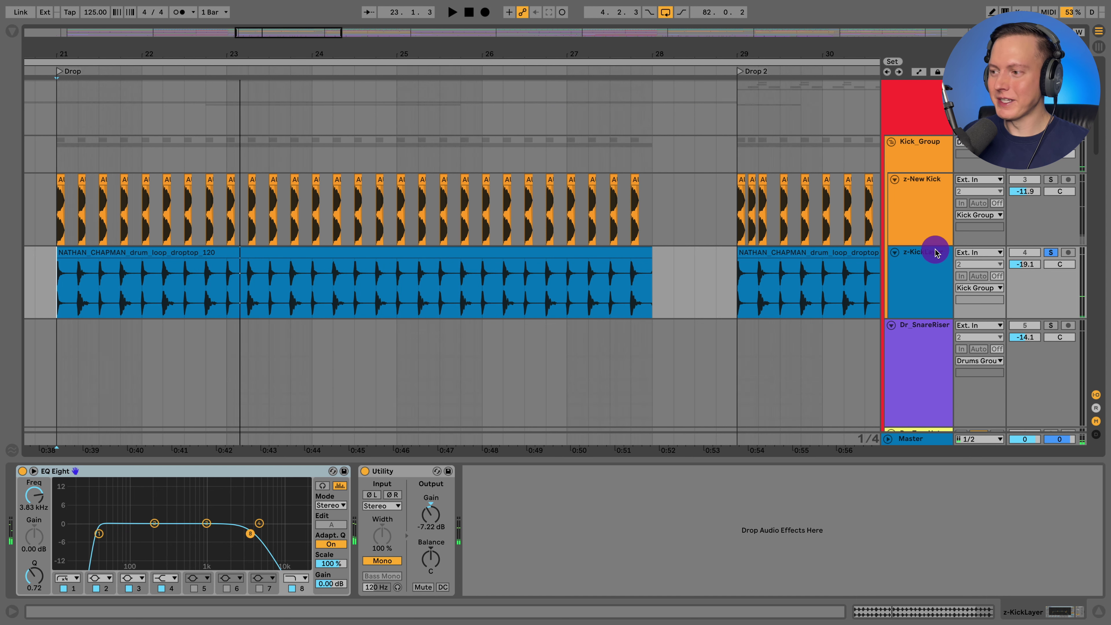
pyautogui.click(1045, 253)
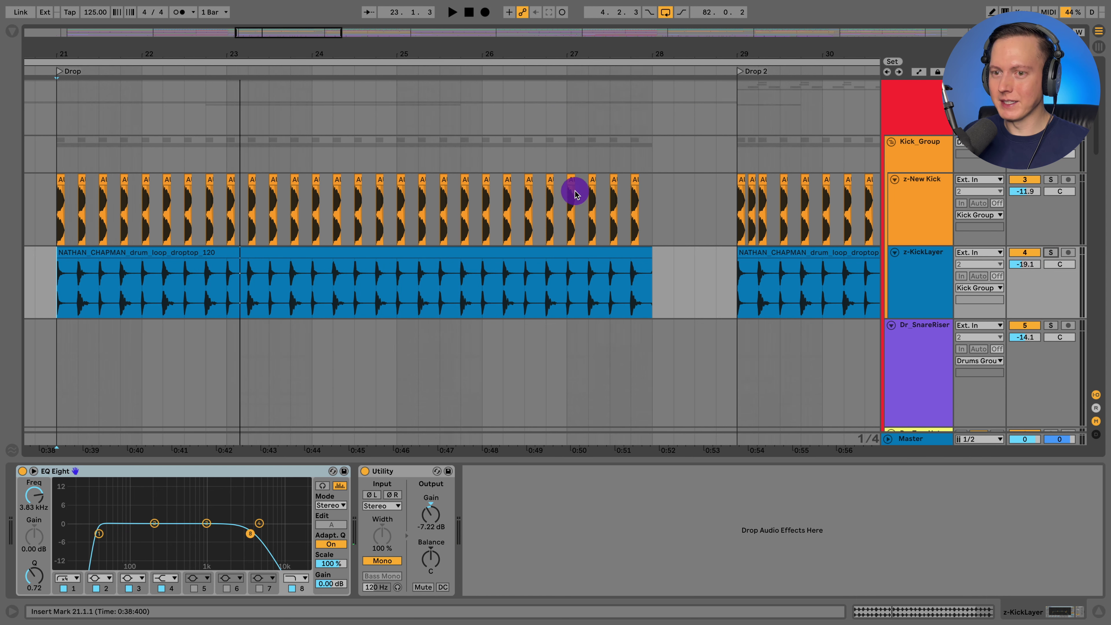
# - Play z-New Kick soloed, then select Kick_Group to show its Drum Buss
pyautogui.click(1056, 184)
pyautogui.press('space')
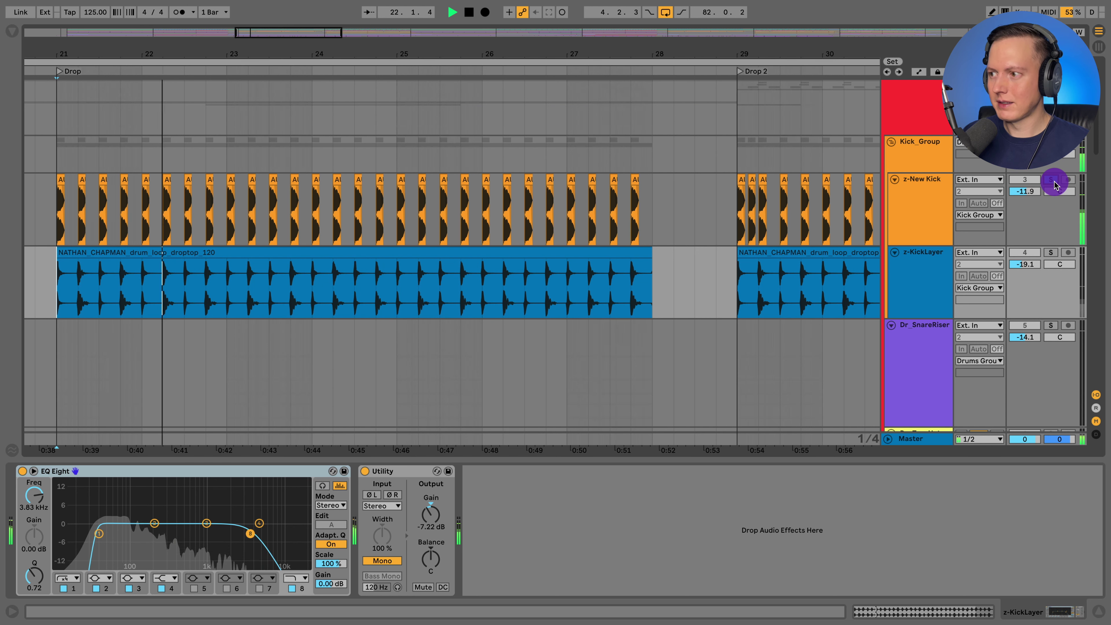
pyautogui.click(920, 155)
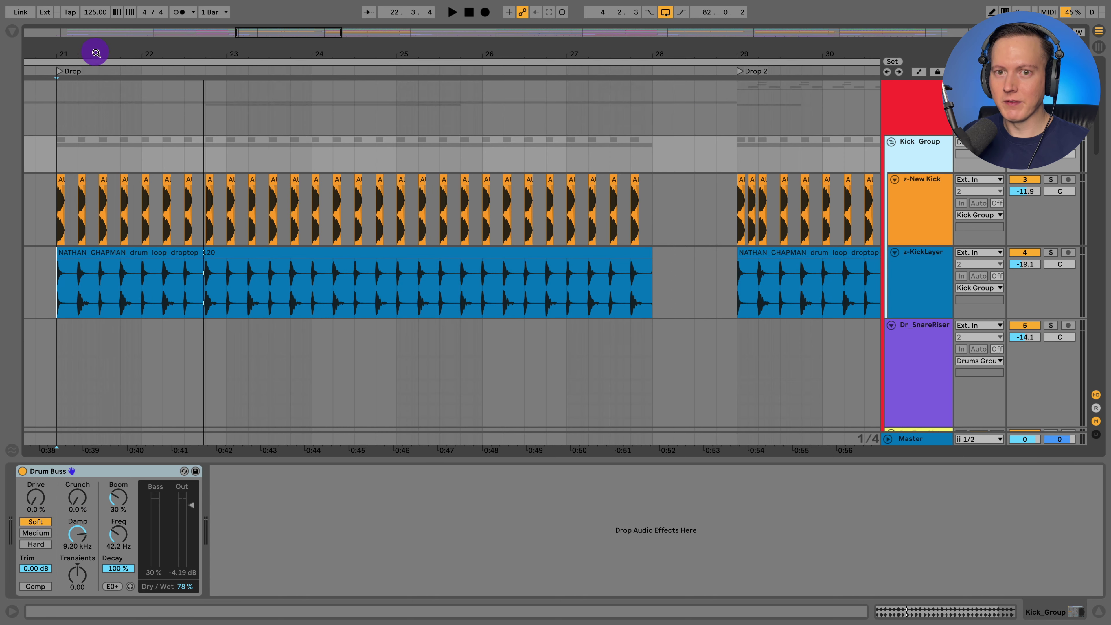
# - Select Dr_SnareRiser at bar 13 and zoom into the Pre section
pyautogui.scroll(-10, 96, 53)
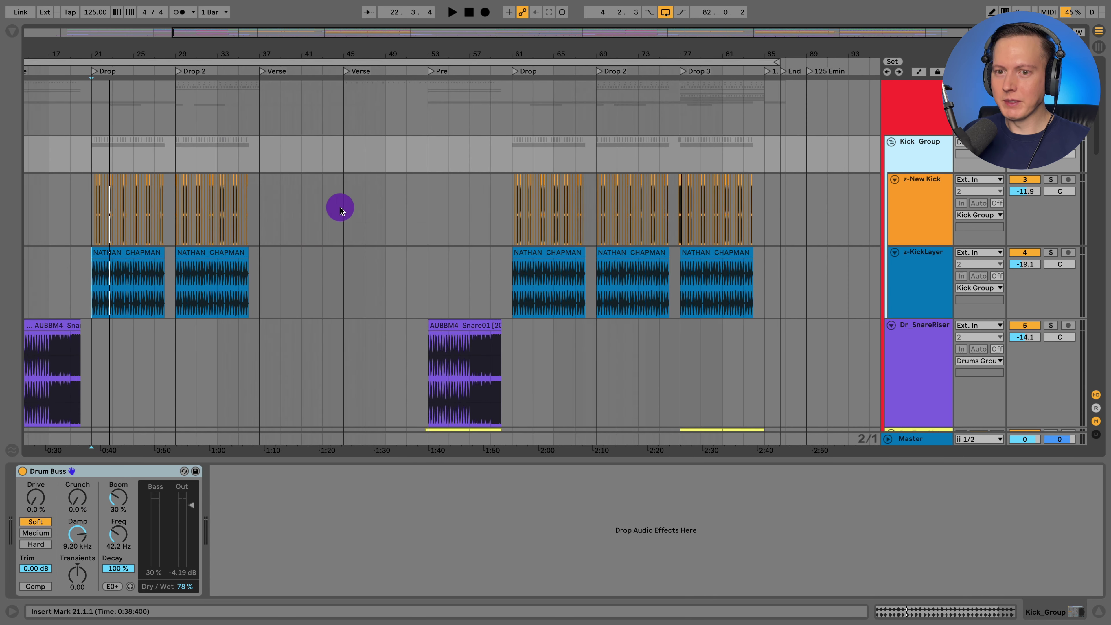
pyautogui.hscroll(-4, 336, 218)
pyautogui.scroll(-2, 381, 261)
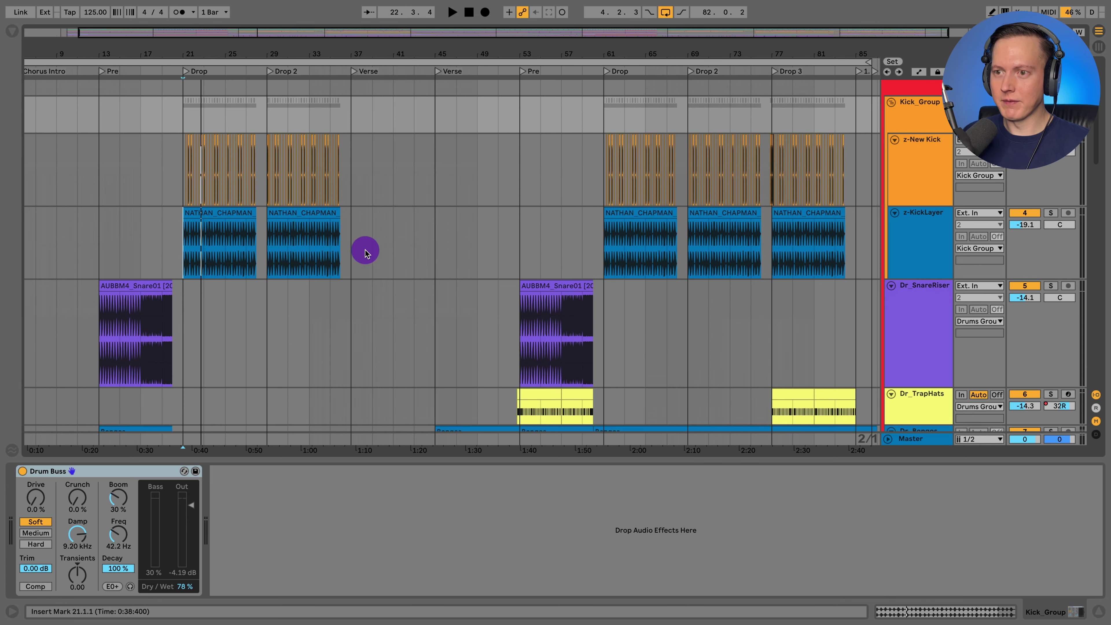
pyautogui.scroll(-2, 855, 216)
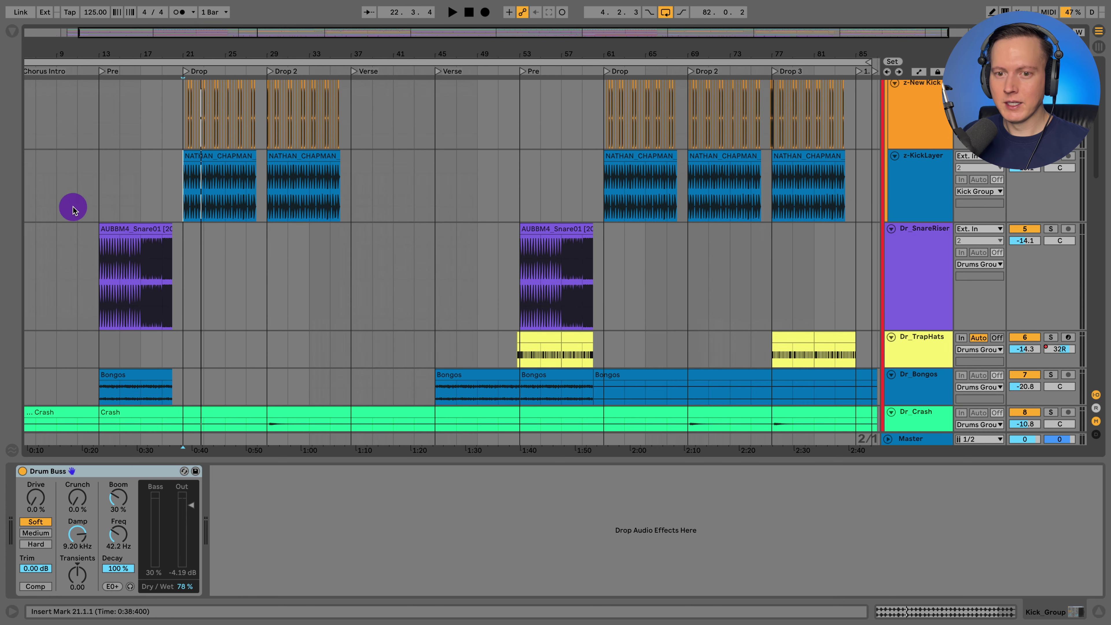
pyautogui.click(98, 269)
pyautogui.moveTo(94, 50); pyautogui.dragTo(94, 148)
# - Play the snare riser clip from bar 17, soloed then unsoloed, and stop
pyautogui.click(331, 242)
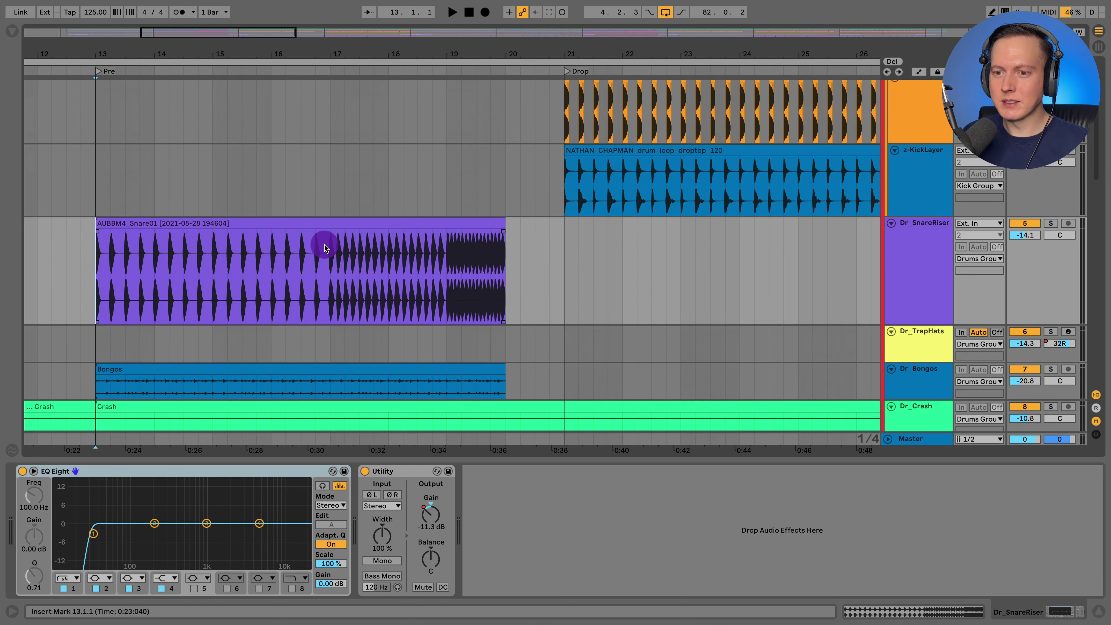
pyautogui.click(330, 277)
pyautogui.click(917, 272)
pyautogui.press('space')
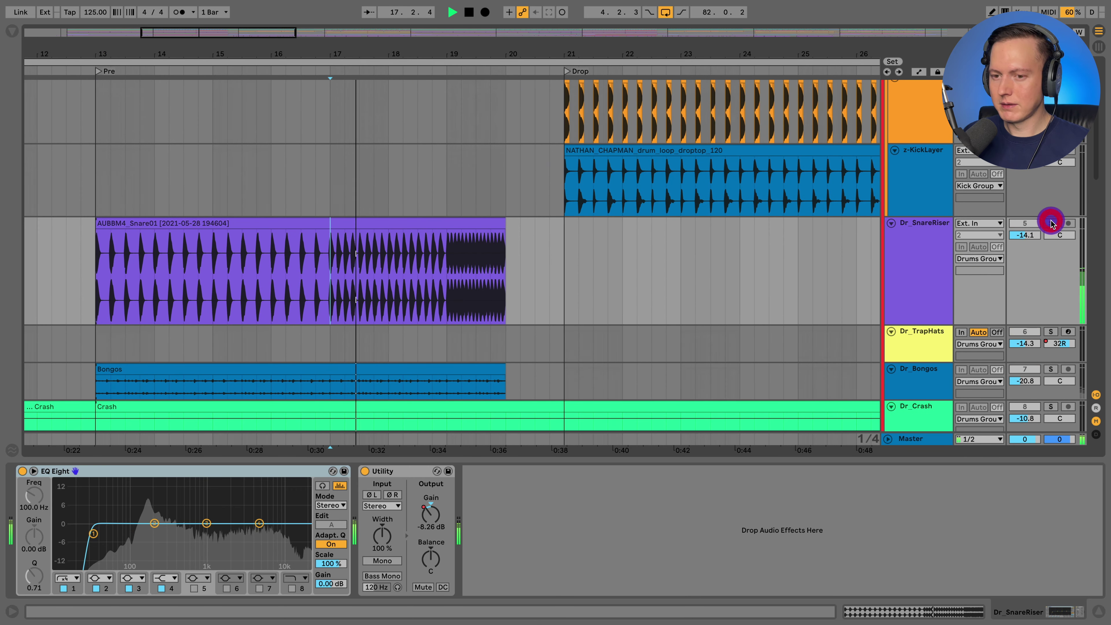
pyautogui.click(1051, 224)
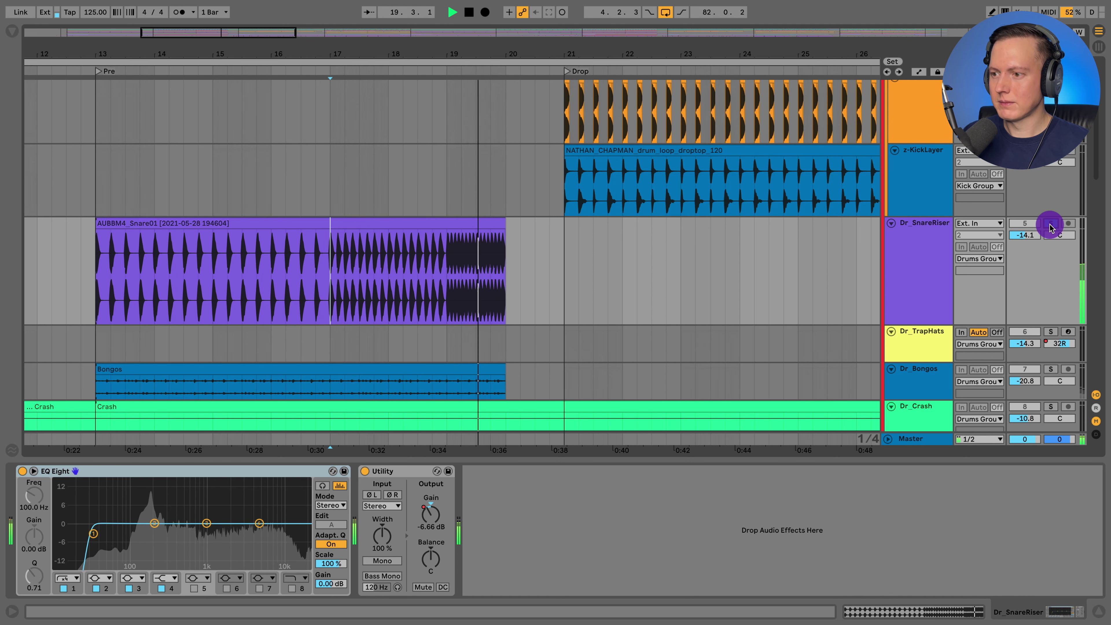
pyautogui.click(1051, 224)
pyautogui.press('space')
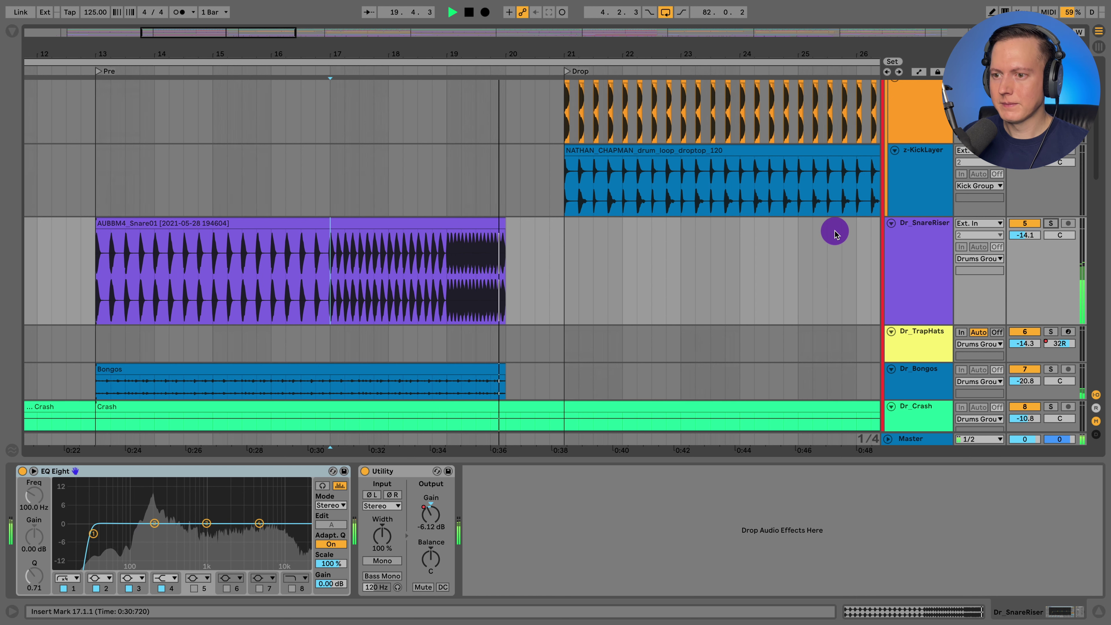
pyautogui.press('space')
# - Solo Dr_Bongos and play from bar 13, zooming out to see more arrangement
pyautogui.scroll(-3, 120, 287)
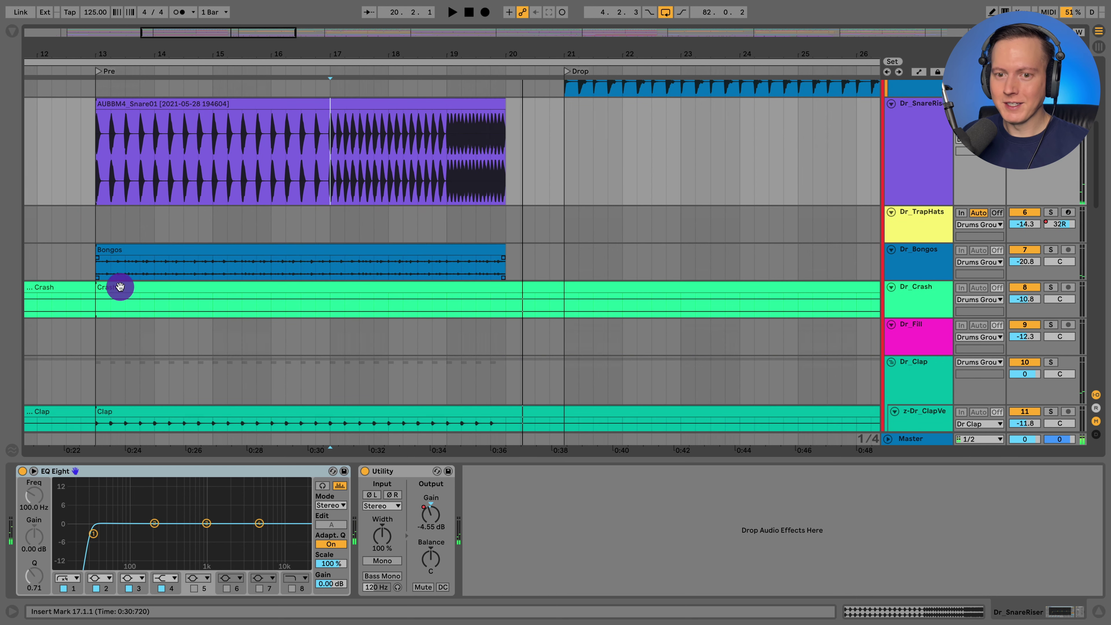
pyautogui.click(97, 271)
pyautogui.click(1052, 251)
pyautogui.press('space')
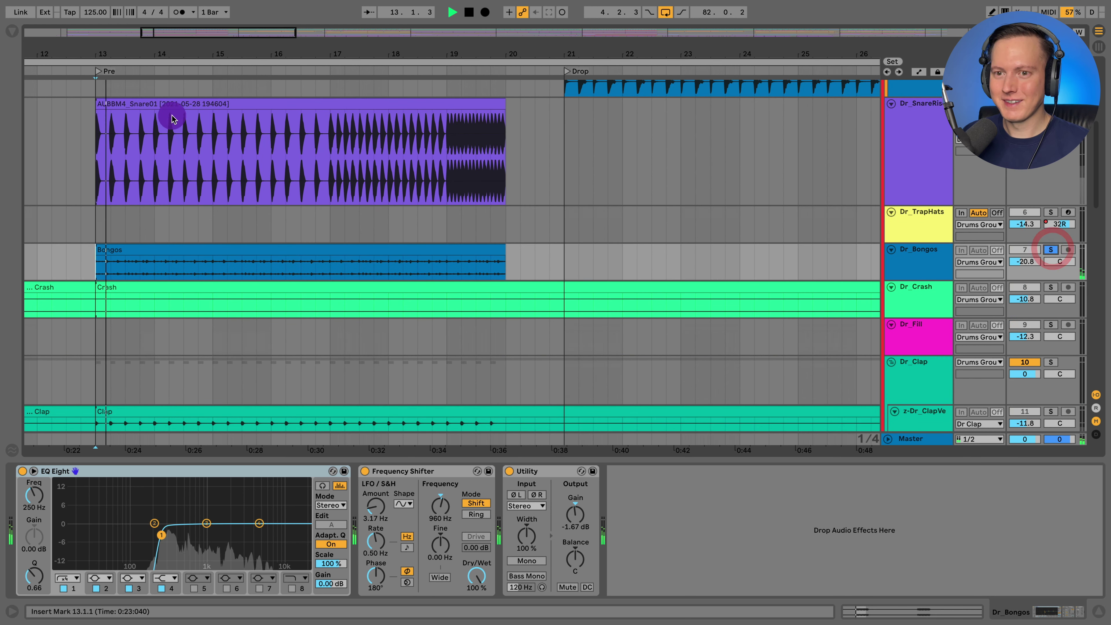
pyautogui.moveTo(211, 57); pyautogui.dragTo(211, 13)
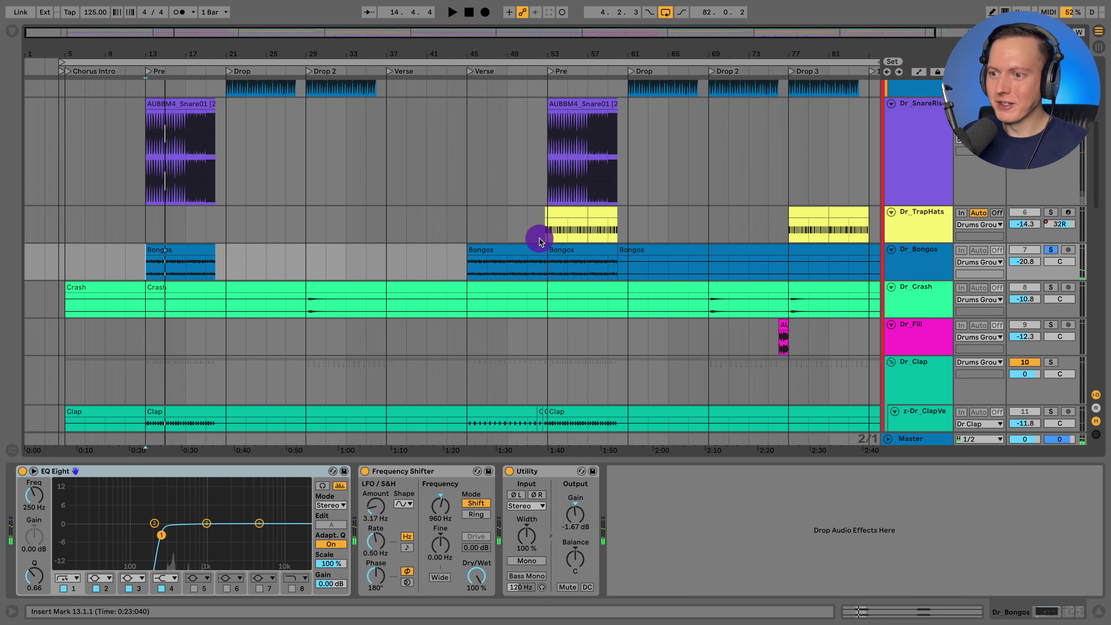
pyautogui.hscroll(5, 521, 228)
# - Solo Dr_TrapHats, play from bar 53 with its hi-hat notes shown, then hide the note editor
pyautogui.click(445, 226)
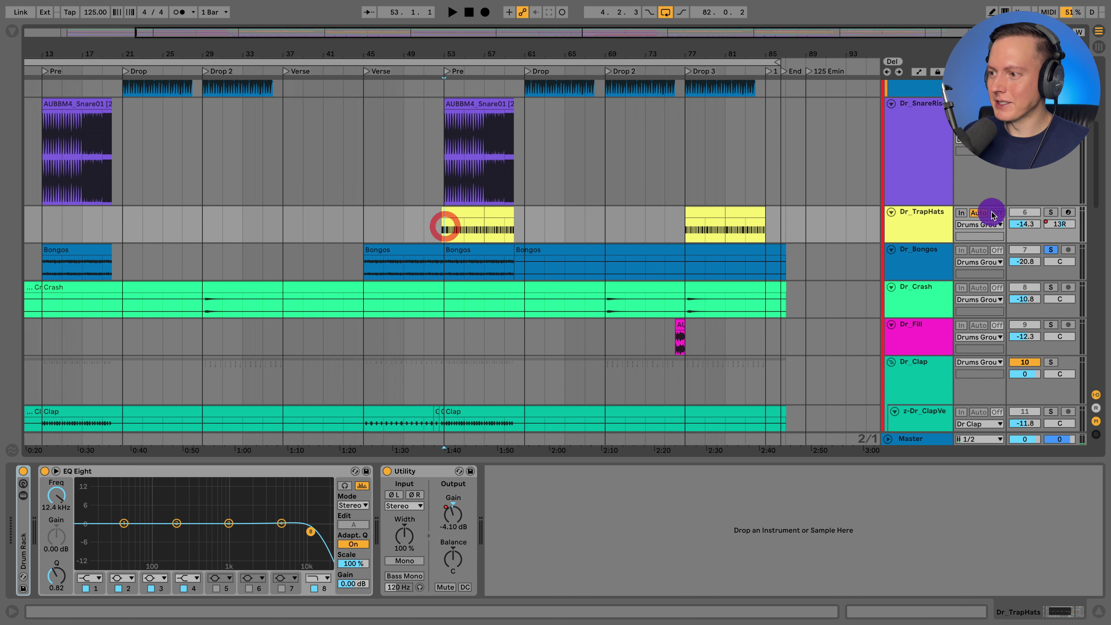
pyautogui.click(1052, 213)
pyautogui.press('space')
pyautogui.click(919, 222)
pyautogui.doubleClick(455, 216)
pyautogui.press('space')
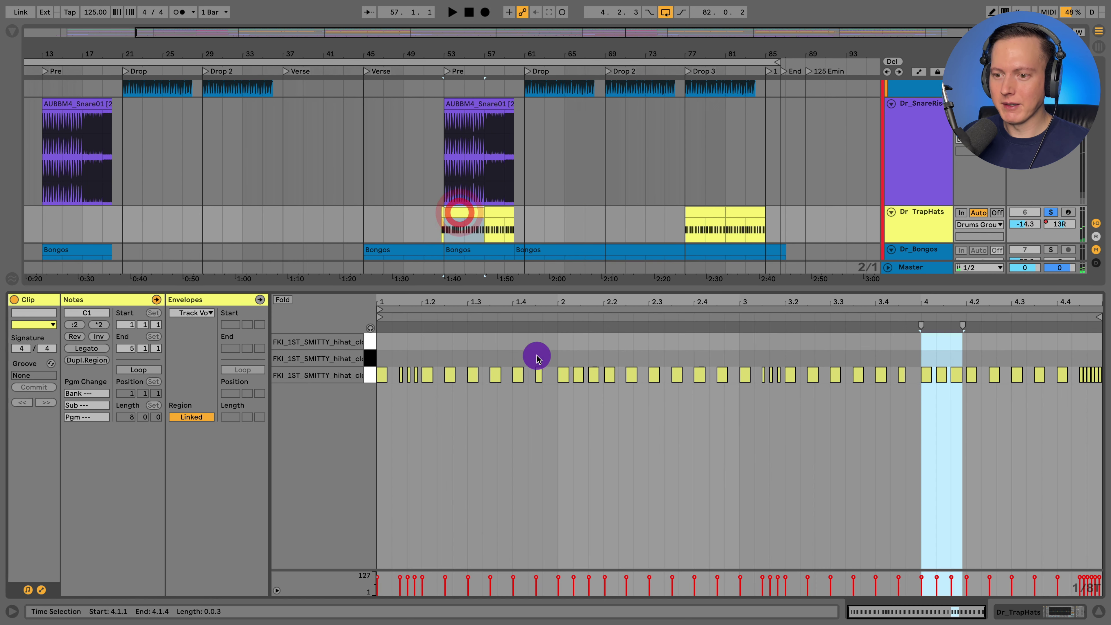
pyautogui.press('space')
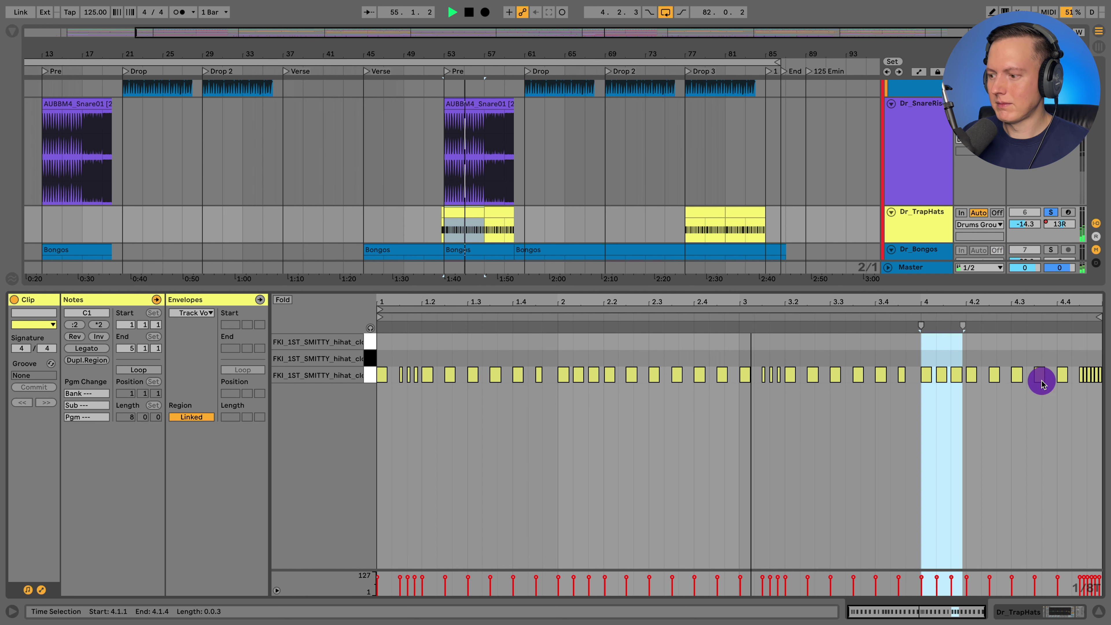
pyautogui.click(1100, 612)
pyautogui.press('space')
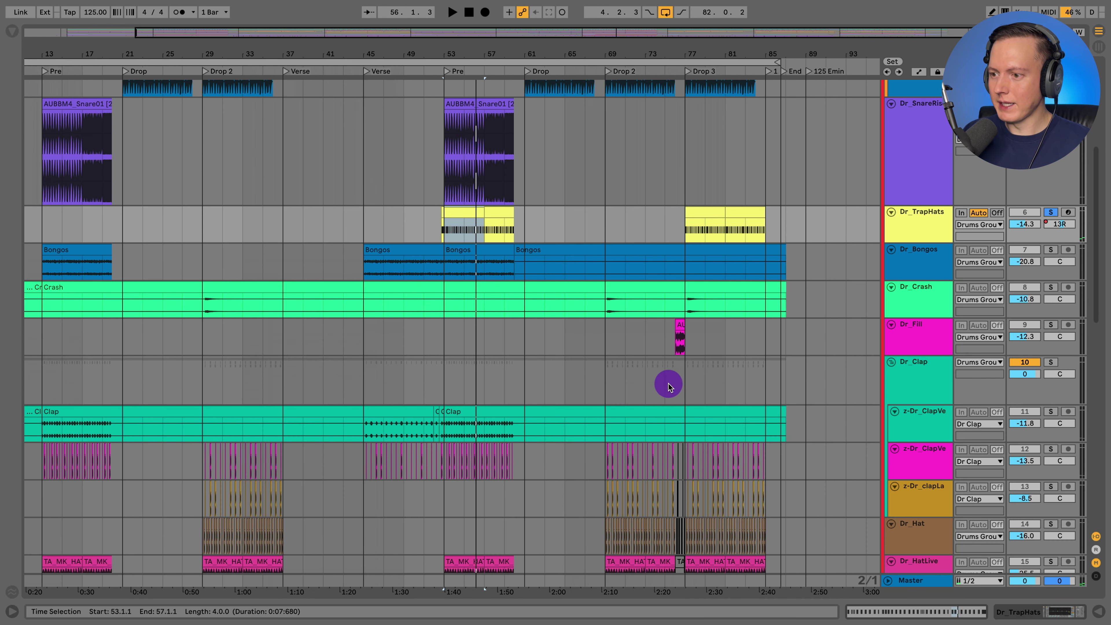
# - Select the z-Dr_ClapVerse track and zoom the view to bars 17–85
pyautogui.scroll(-3, 668, 385)
pyautogui.scroll(10, 881, 322)
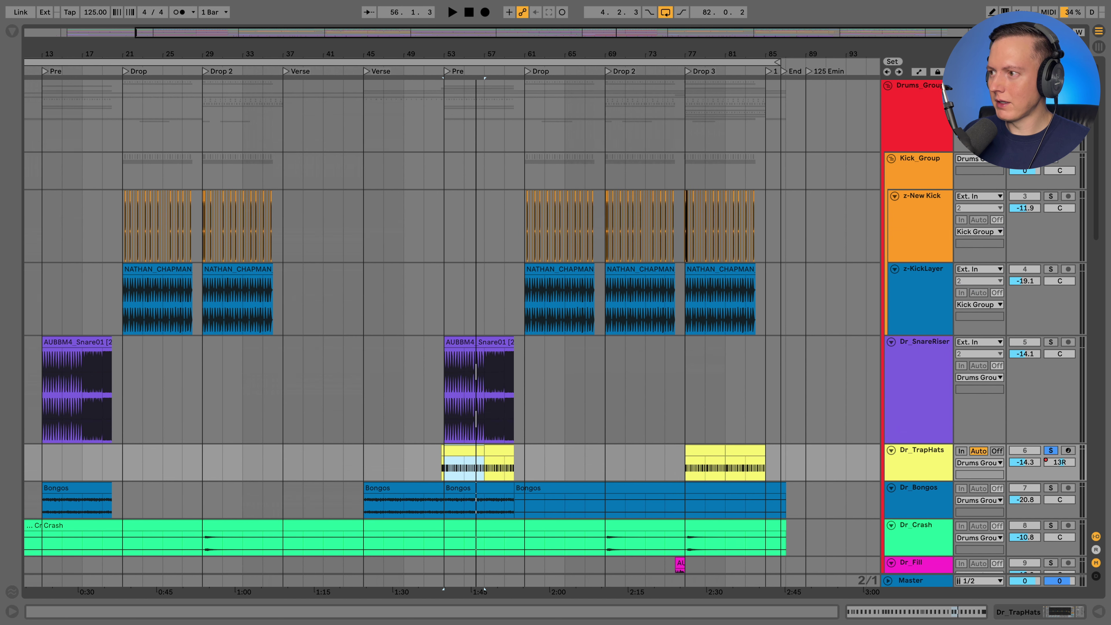
pyautogui.click(687, 309)
pyautogui.scroll(-1, 687, 312)
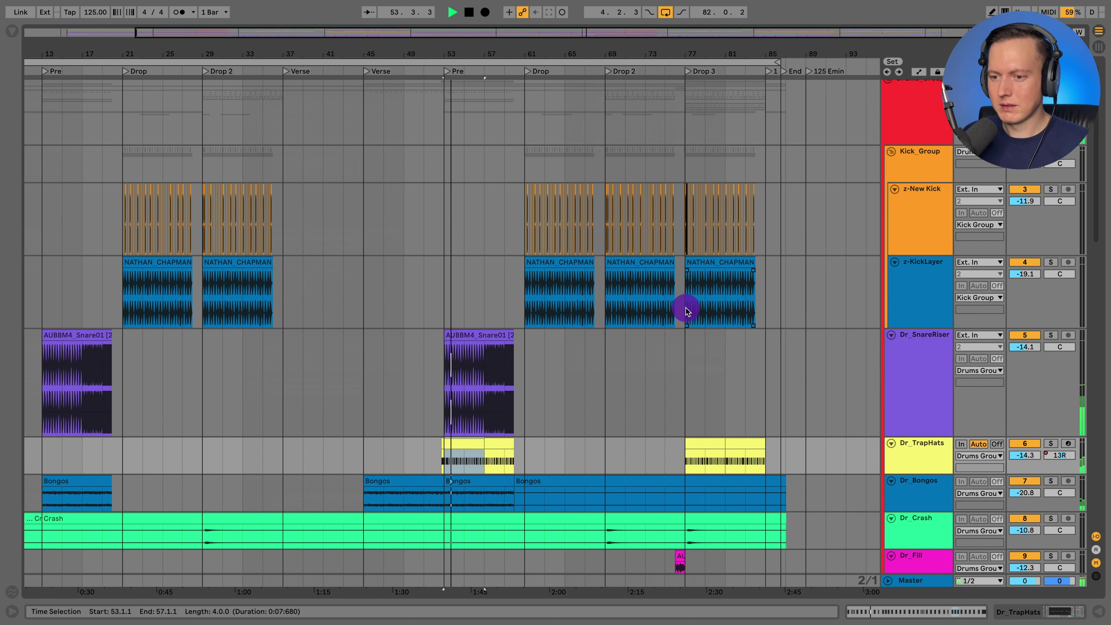
pyautogui.scroll(-6, 686, 312)
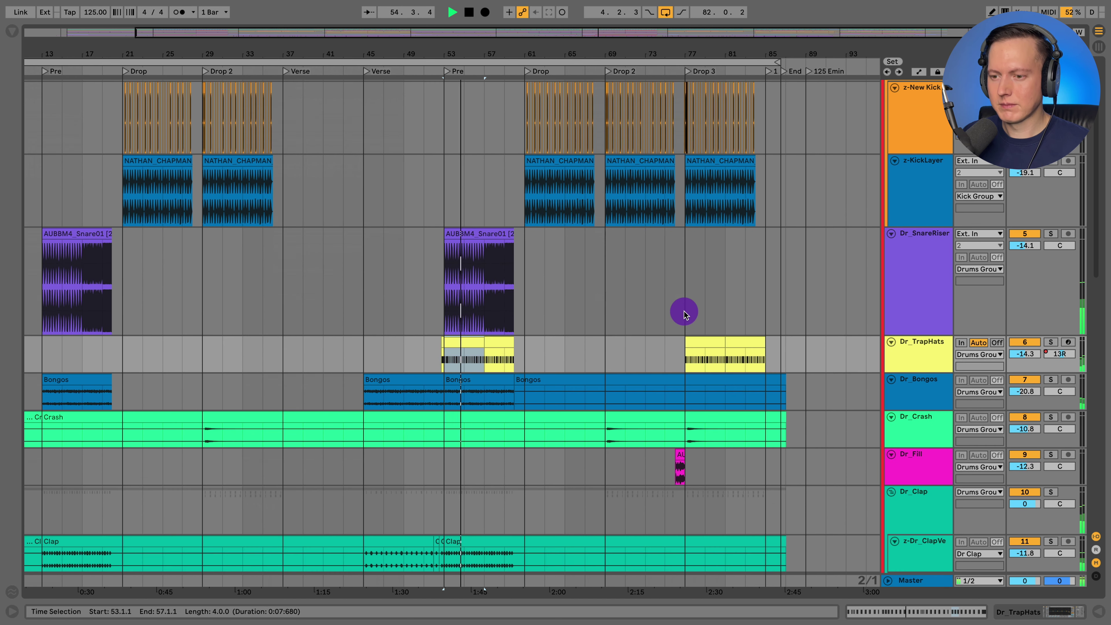
pyautogui.scroll(-7, 682, 316)
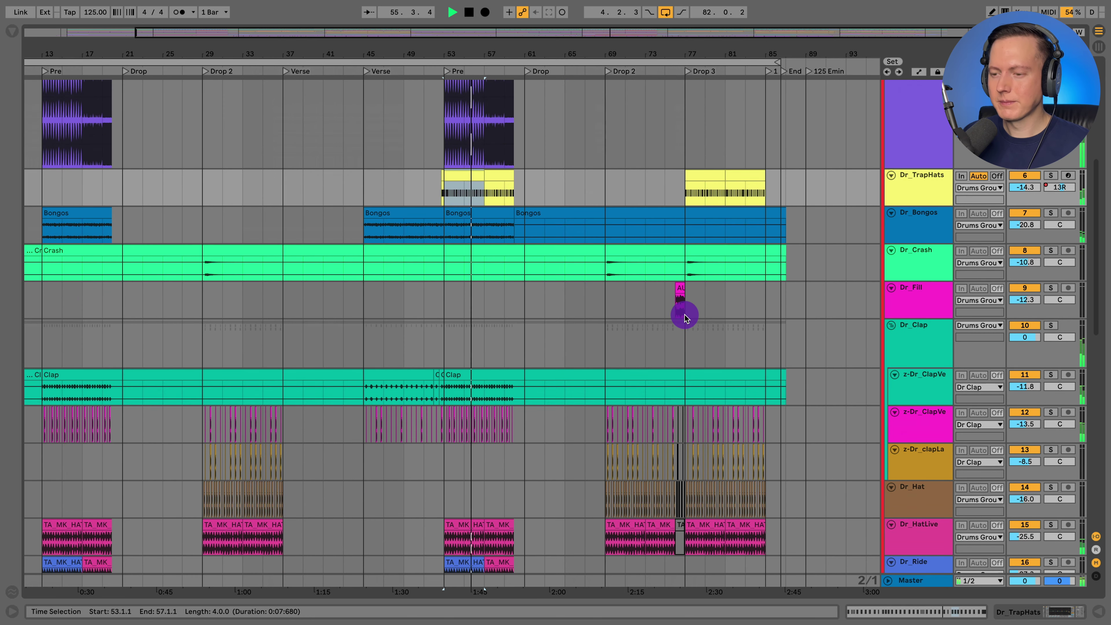
pyautogui.scroll(-5, 684, 316)
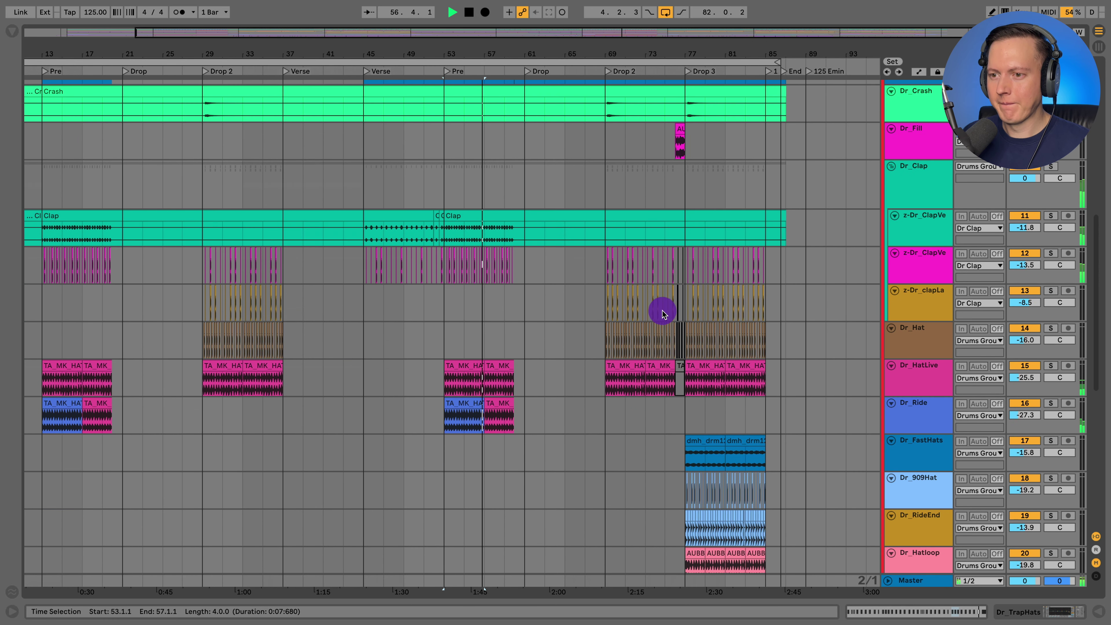
pyautogui.moveTo(469, 52); pyautogui.dragTo(496, 174)
pyautogui.click(926, 219)
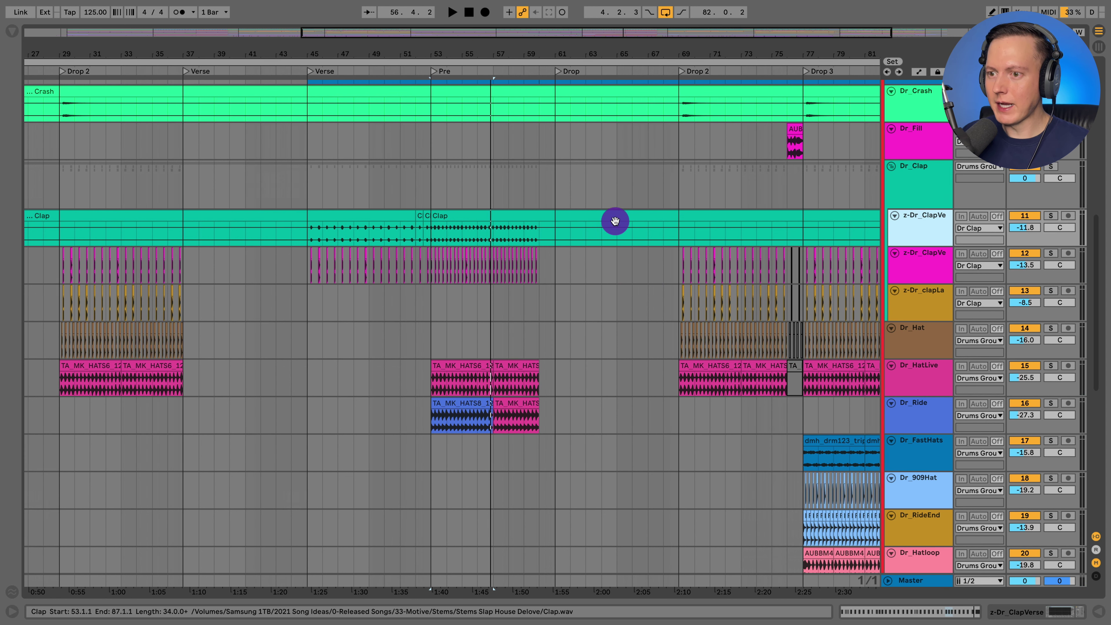
pyautogui.moveTo(524, 50); pyautogui.dragTo(523, 24)
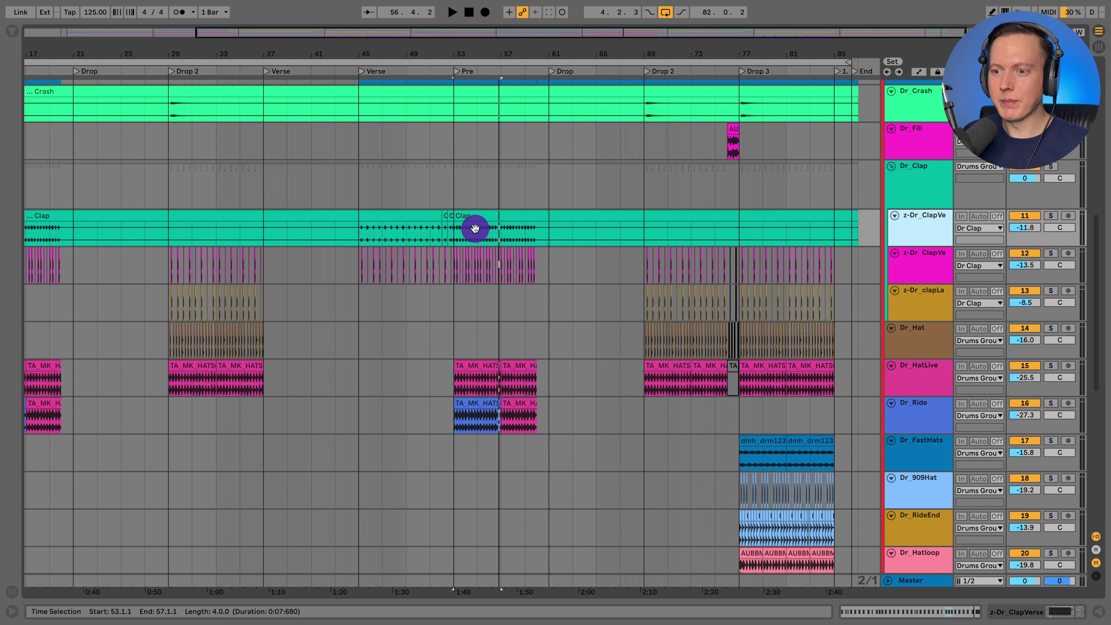
# - Solo z-Dr_ClapVerse and z-Dr_ClapVerse&DropLayer and play from bar 13
pyautogui.hscroll(-5, 475, 228)
pyautogui.click(166, 228)
pyautogui.click(1051, 216)
pyautogui.click(1050, 253)
pyautogui.press('space')
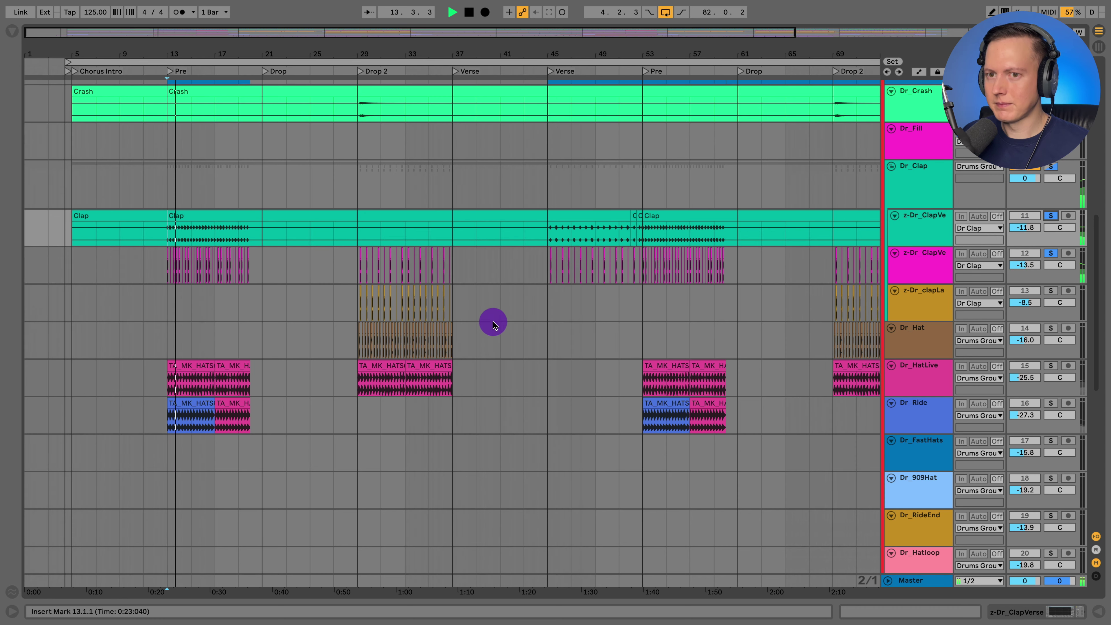
# - Audition z-Dr_clapLayer from bar 29 in Drop 2, clear its solo, and stop at bars 21–42
pyautogui.scroll(-3, 492, 324)
pyautogui.scroll(-1, 492, 324)
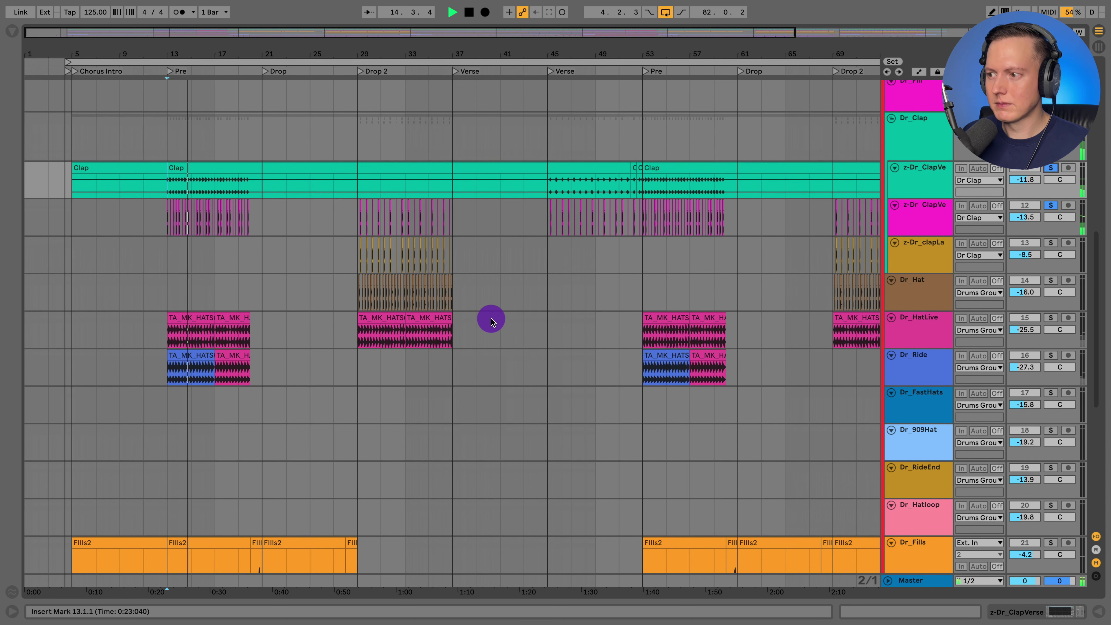
pyautogui.click(353, 260)
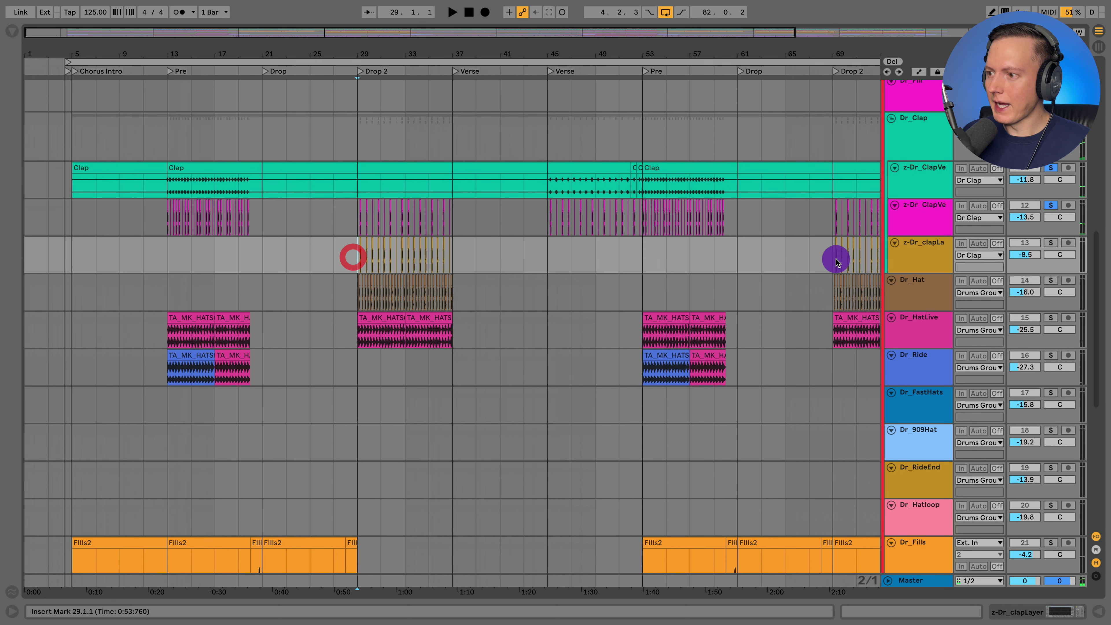
pyautogui.click(937, 260)
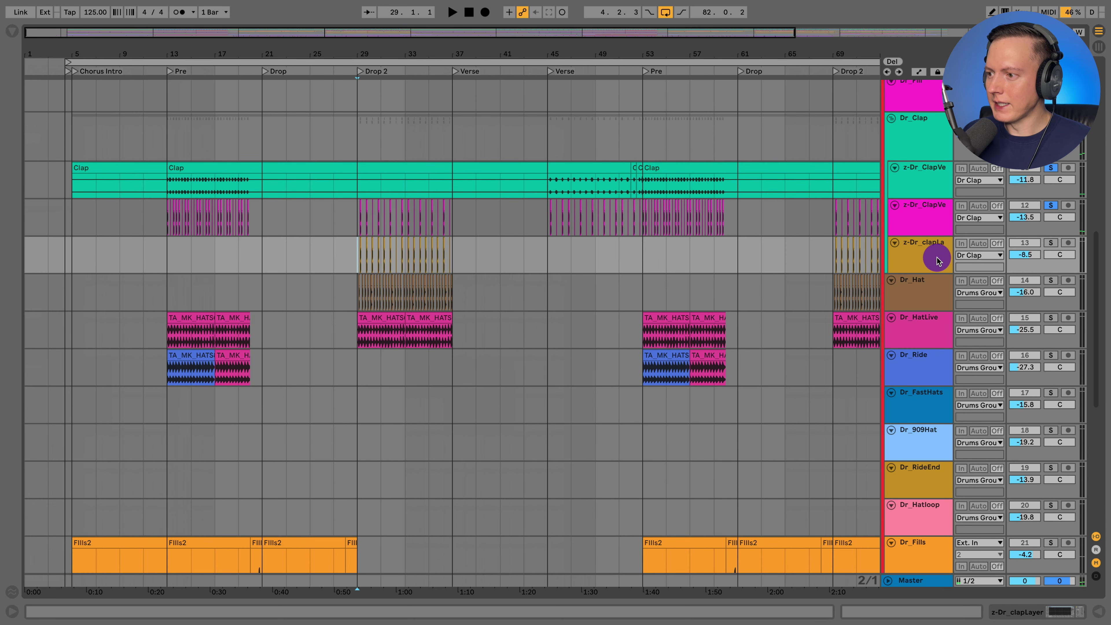
pyautogui.click(1051, 242)
pyautogui.press('z')
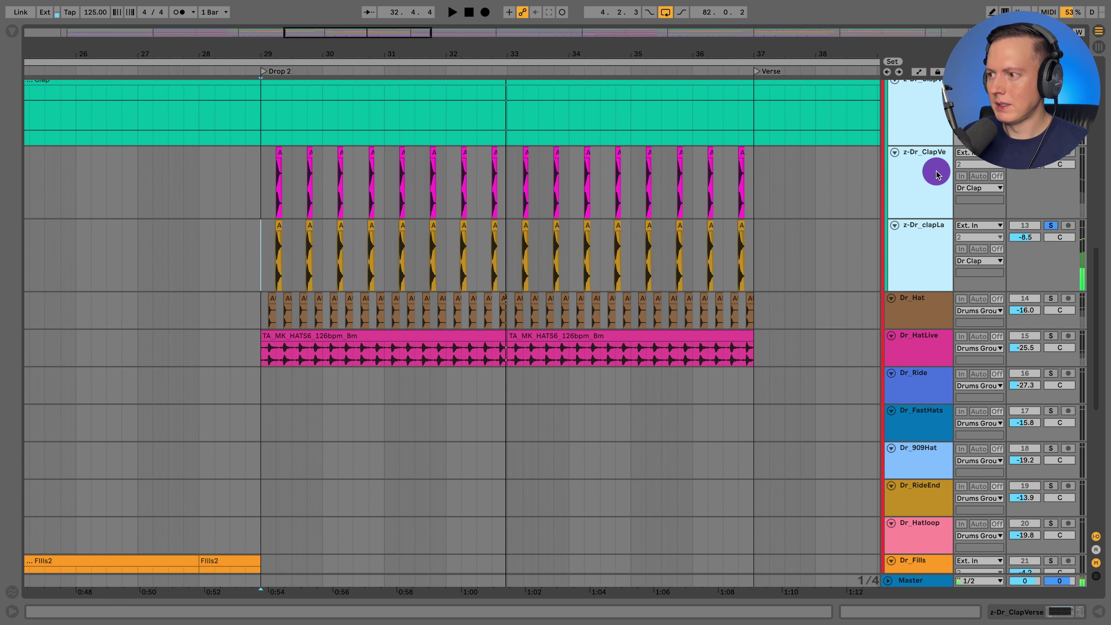
pyautogui.scroll(2, 979, 170)
pyautogui.click(1058, 164)
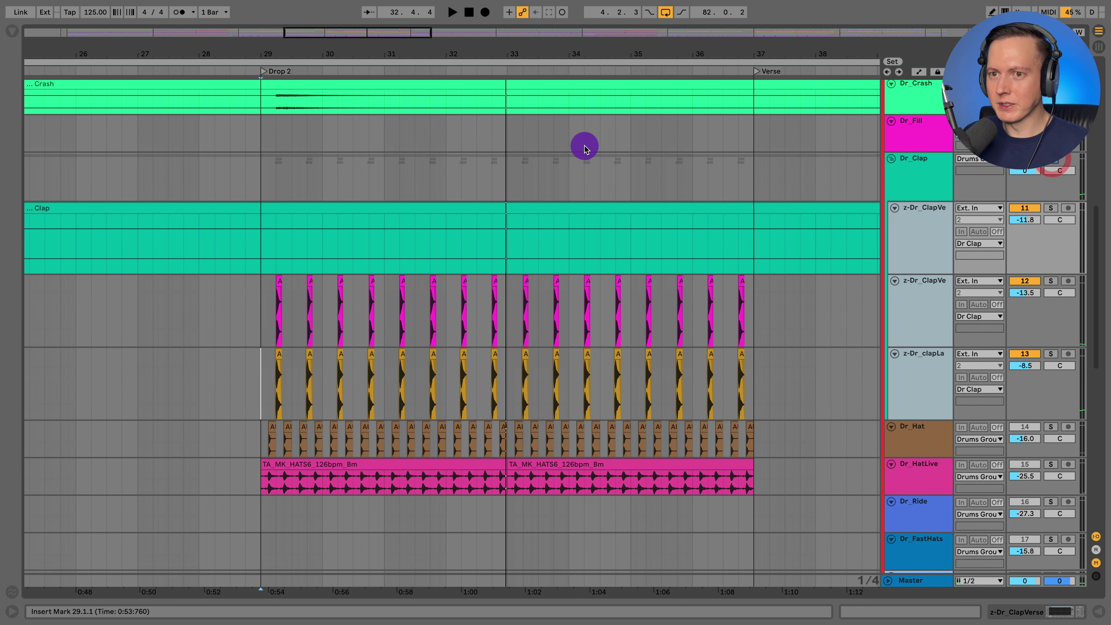
pyautogui.press('space')
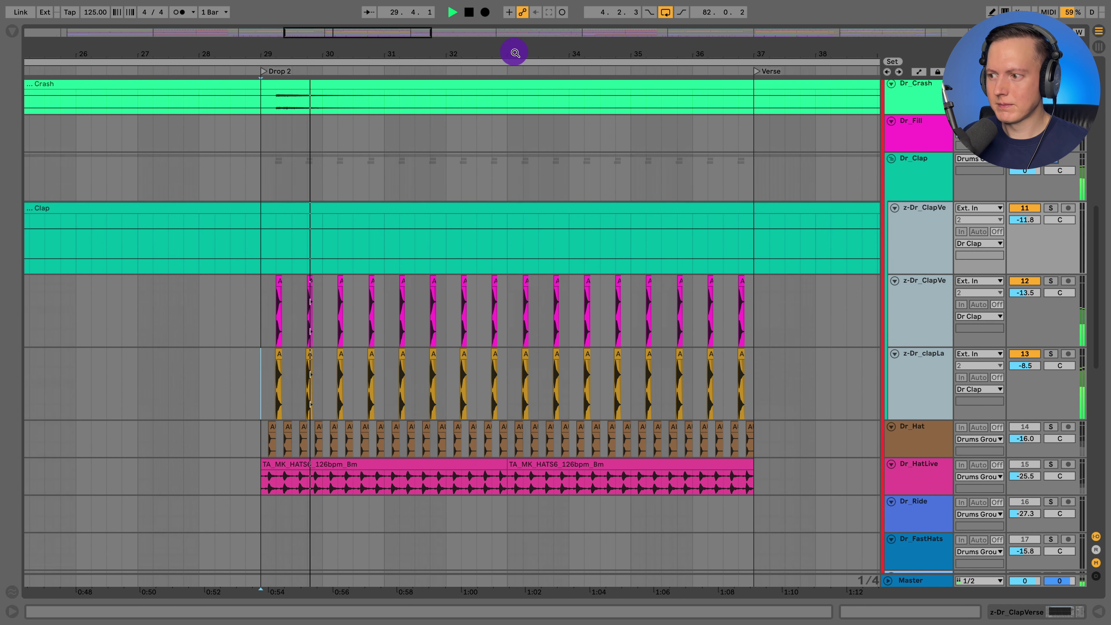
pyautogui.moveTo(515, 53); pyautogui.dragTo(372, 39)
pyautogui.press('space')
pyautogui.click(166, 314)
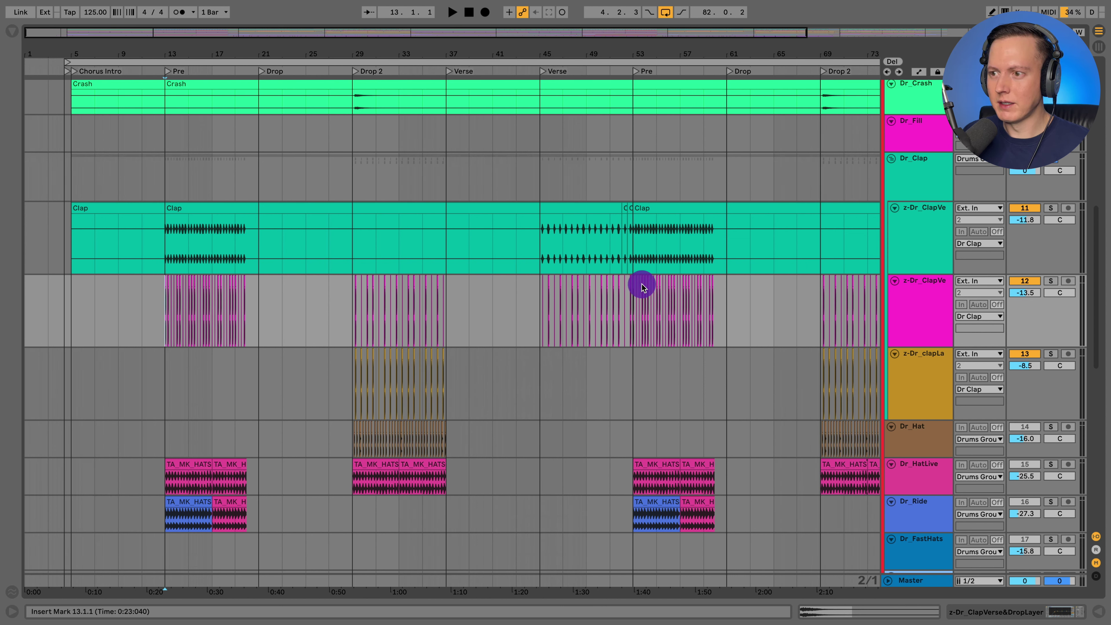
pyautogui.press('space')
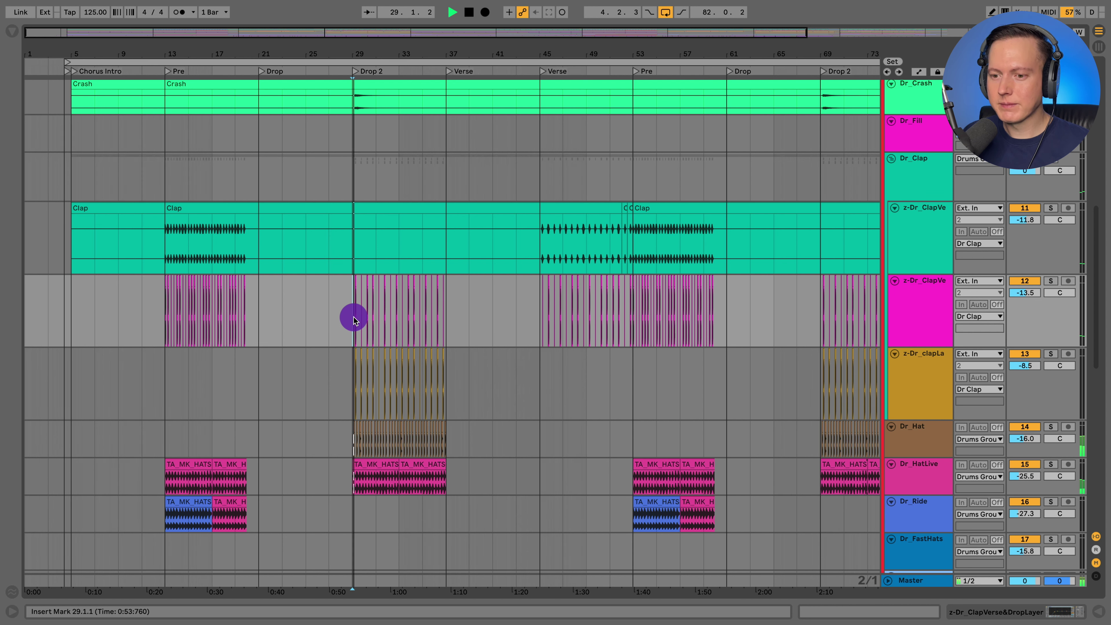
pyautogui.scroll(-3, 354, 322)
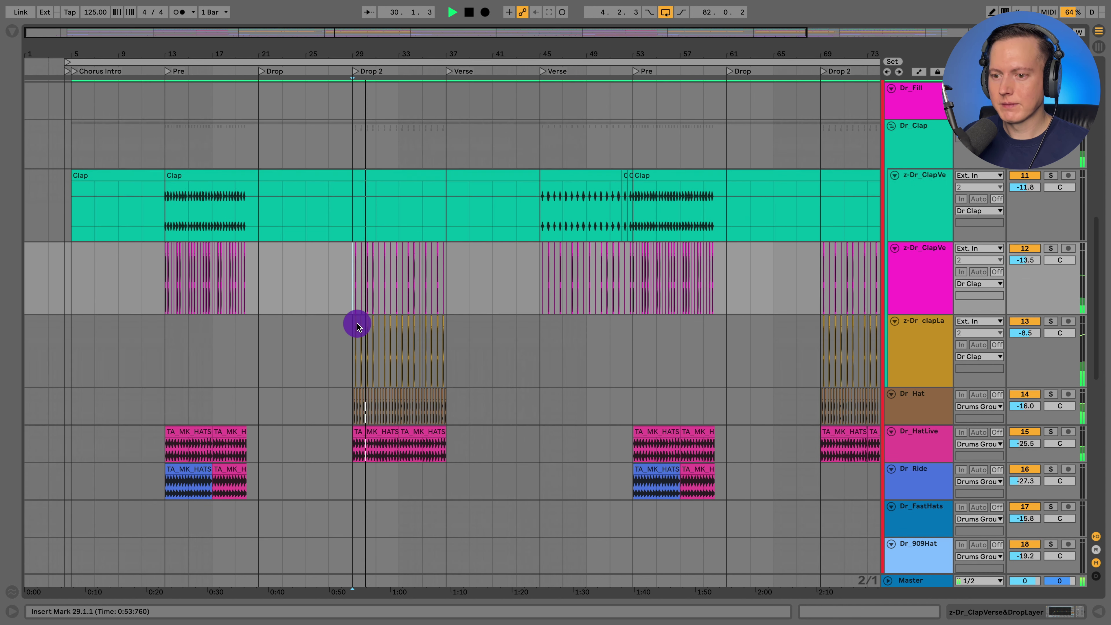
pyautogui.scroll(-2, 357, 326)
pyautogui.scroll(-2, 363, 328)
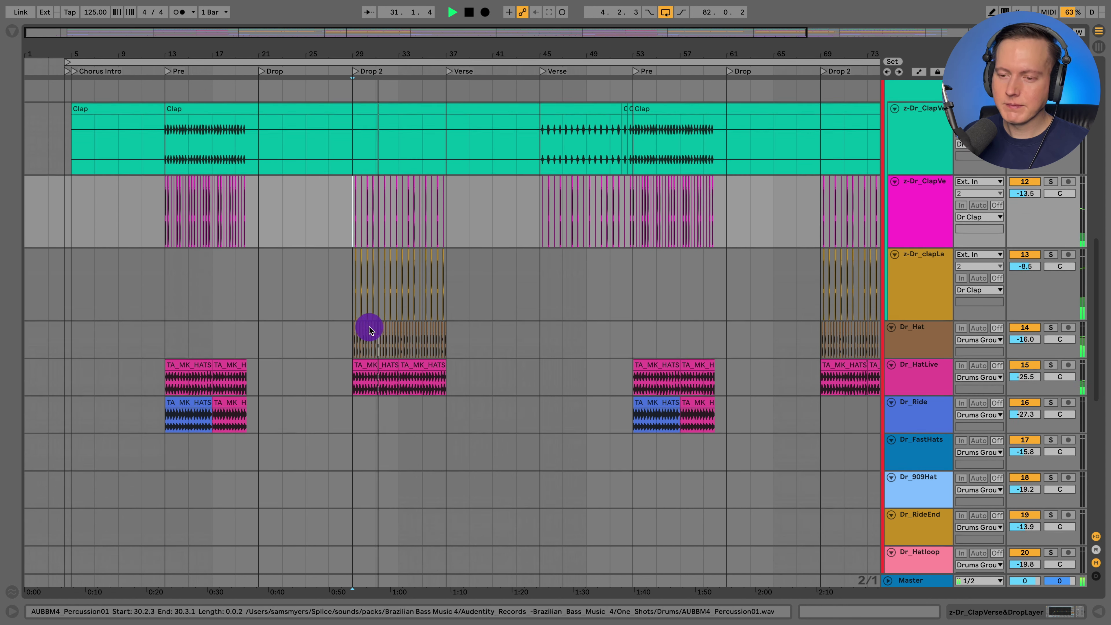
pyautogui.scroll(-2, 380, 327)
pyautogui.scroll(-1, 389, 326)
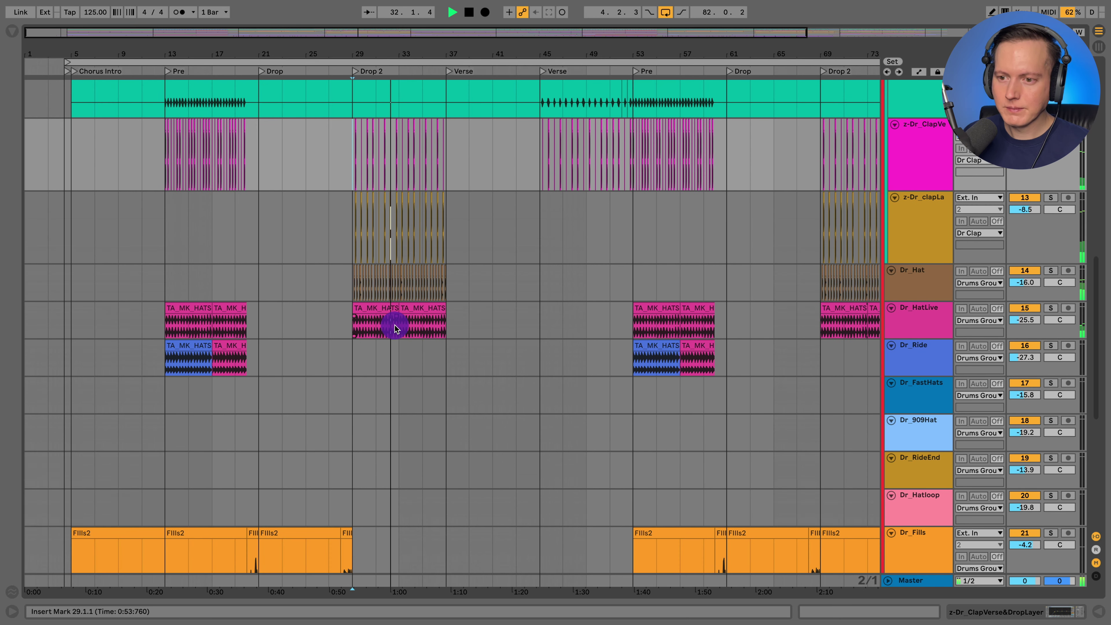
# - Solo Dr_Hat and Dr_HatLive and start playback
pyautogui.scroll(-2, 396, 329)
pyautogui.click(920, 262)
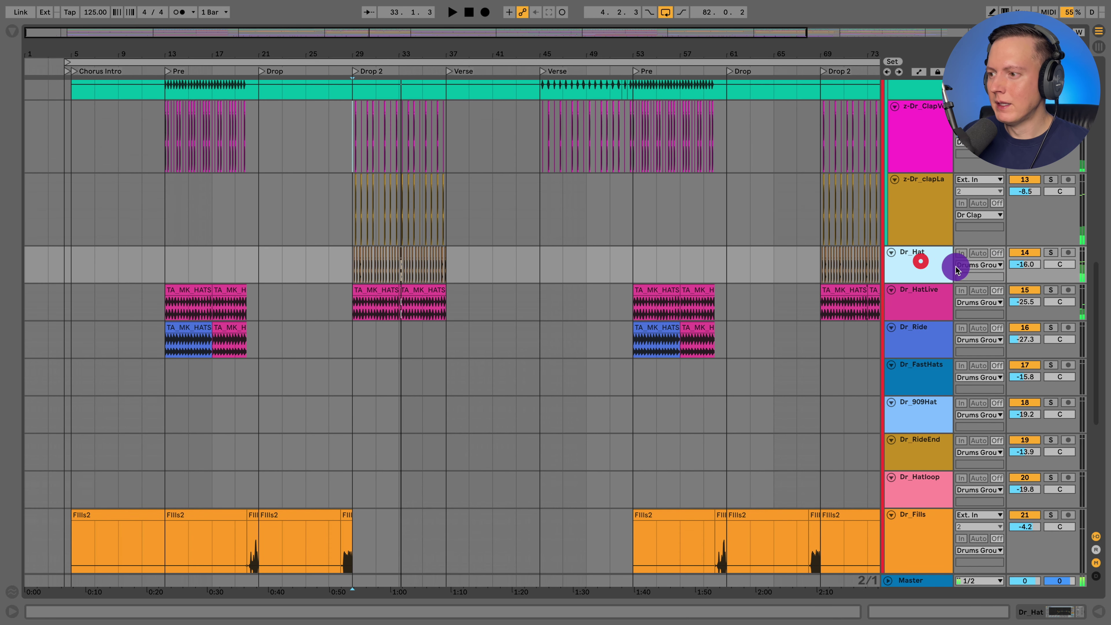
pyautogui.click(1051, 252)
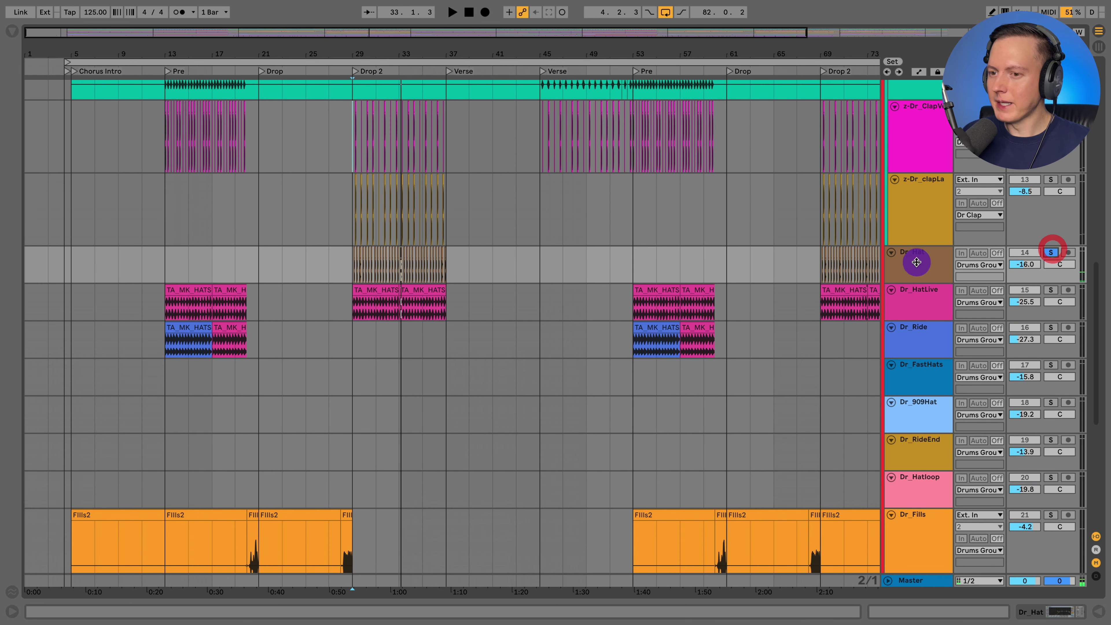
pyautogui.keyDown('shift'); pyautogui.click(913, 514); pyautogui.keyUp('shift')
pyautogui.moveTo(916, 282); pyautogui.dragTo(913, 375)
pyautogui.scroll(-2, 573, 280)
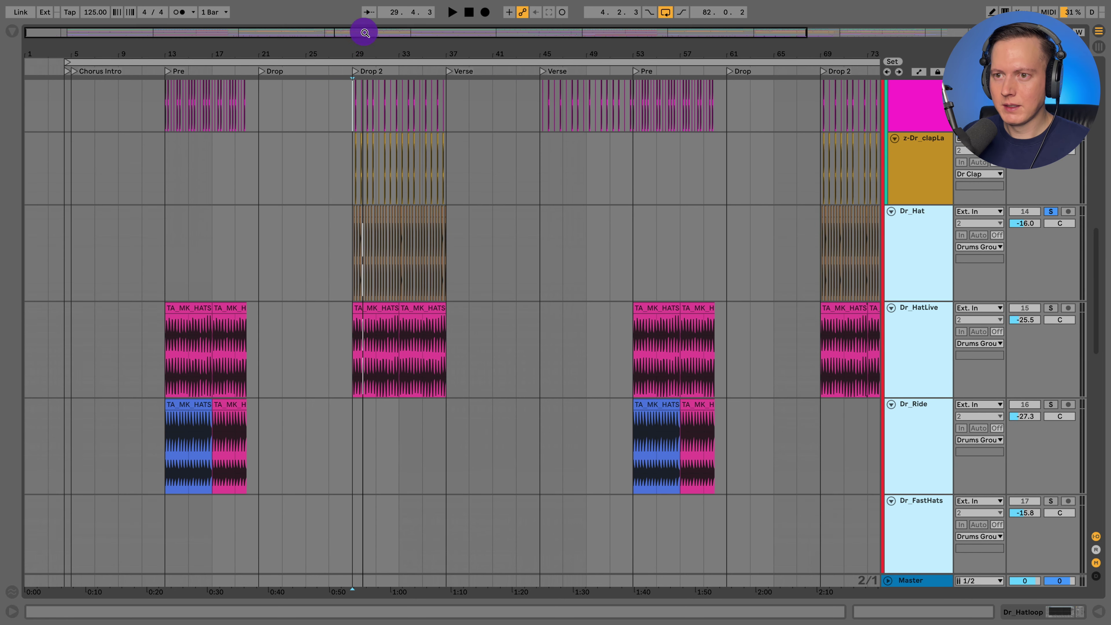
pyautogui.moveTo(367, 33); pyautogui.dragTo(369, 62)
pyautogui.click(923, 240)
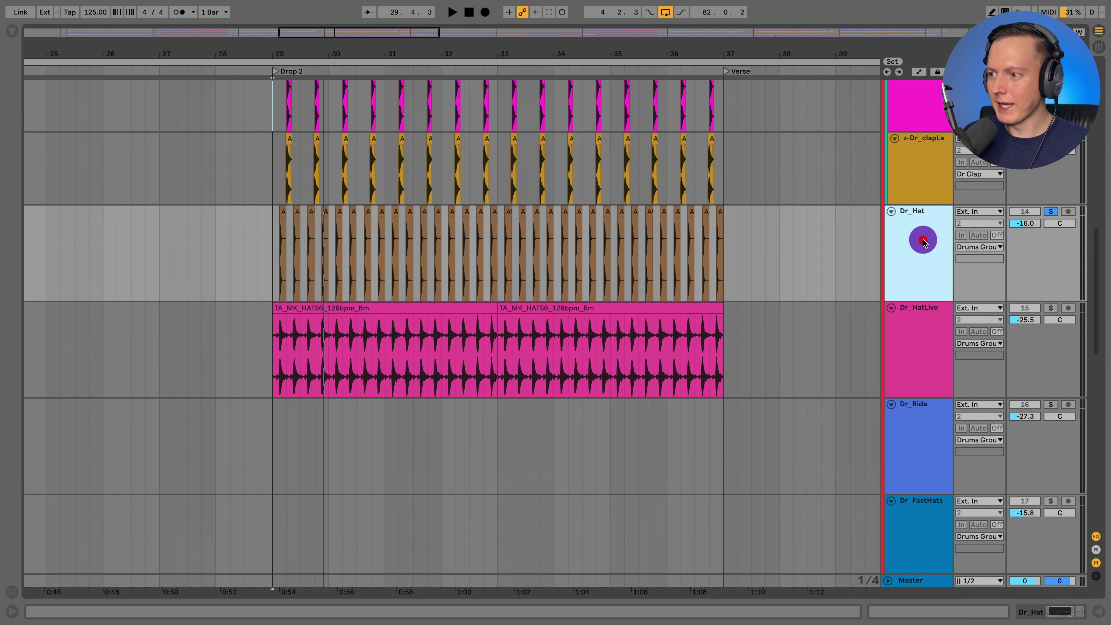
pyautogui.click(919, 322)
pyautogui.click(1052, 309)
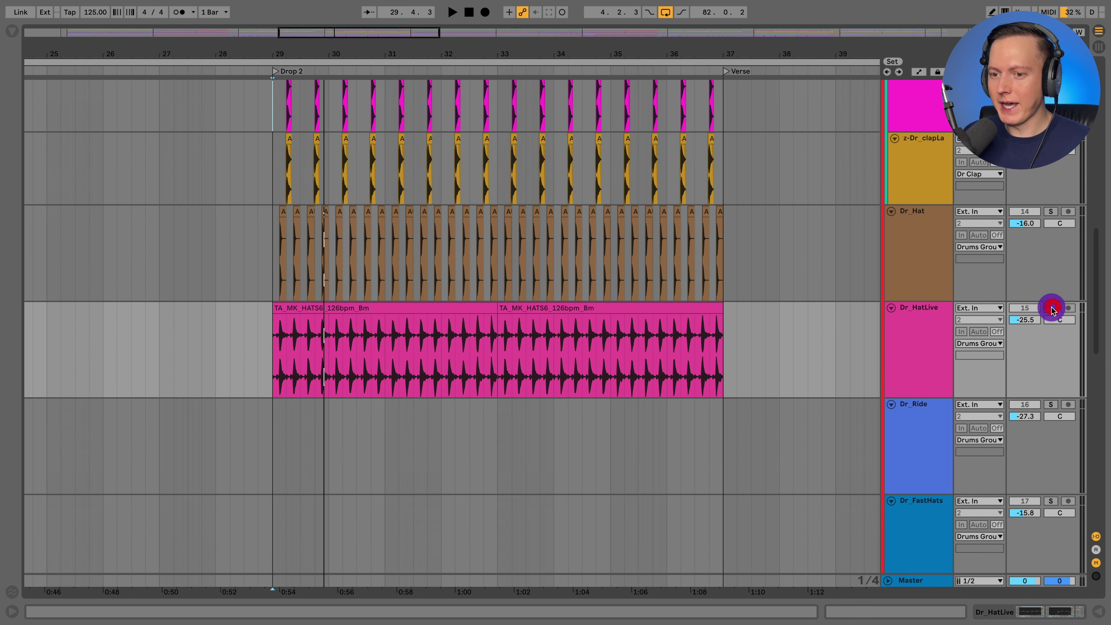
pyautogui.press('space')
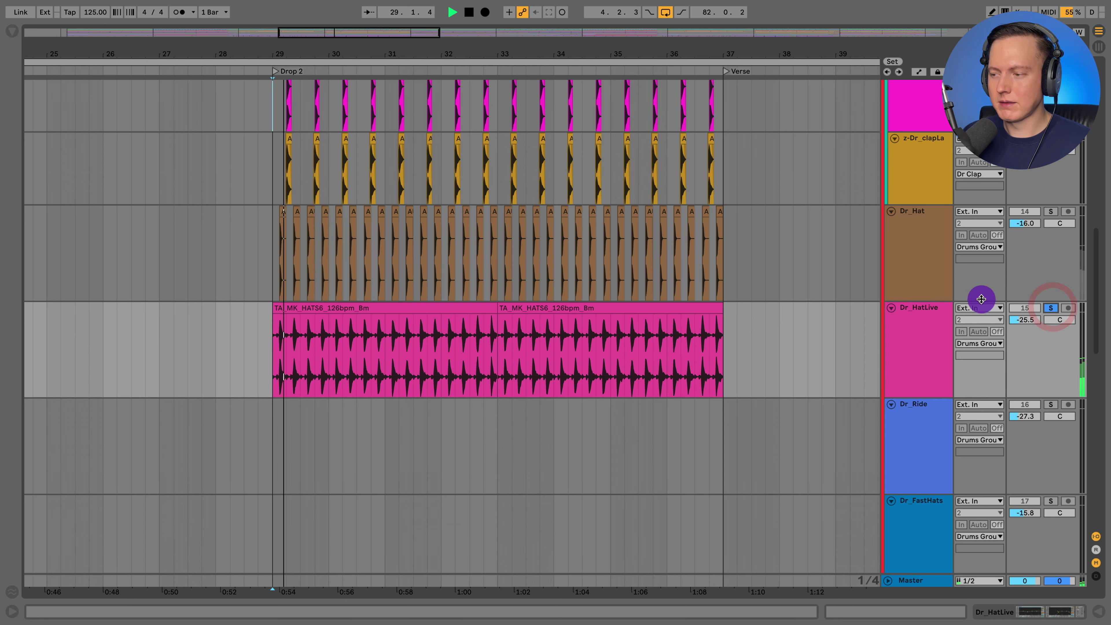
# - Solo Dr_Ride and play it from bar 13
pyautogui.click(1050, 211)
pyautogui.moveTo(498, 54); pyautogui.dragTo(499, 43)
pyautogui.scroll(-6, 322, 216)
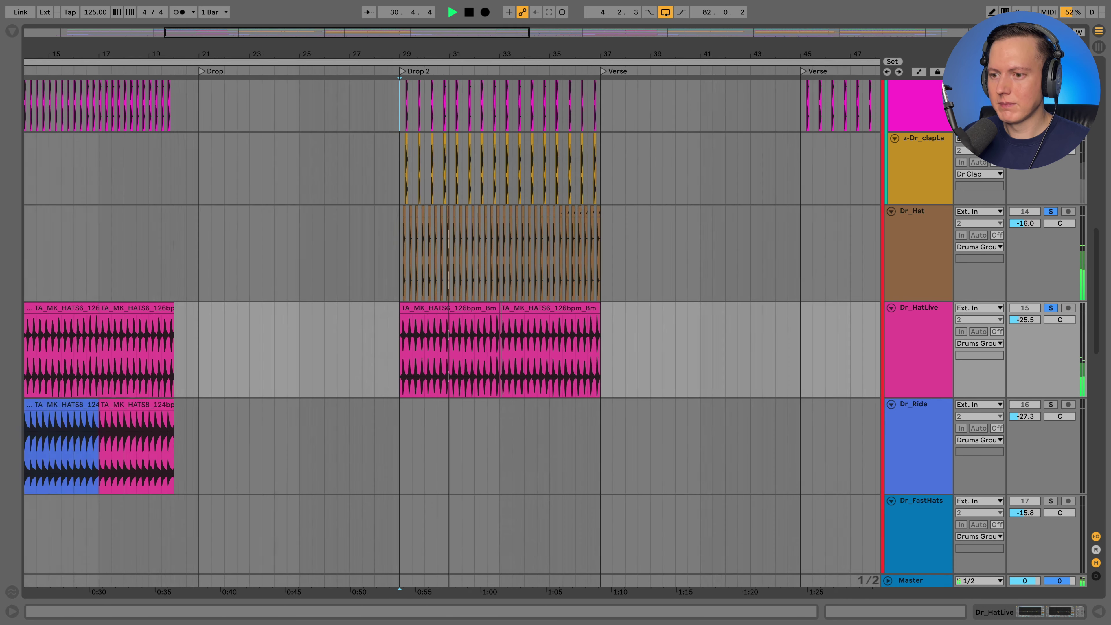
pyautogui.click(322, 216)
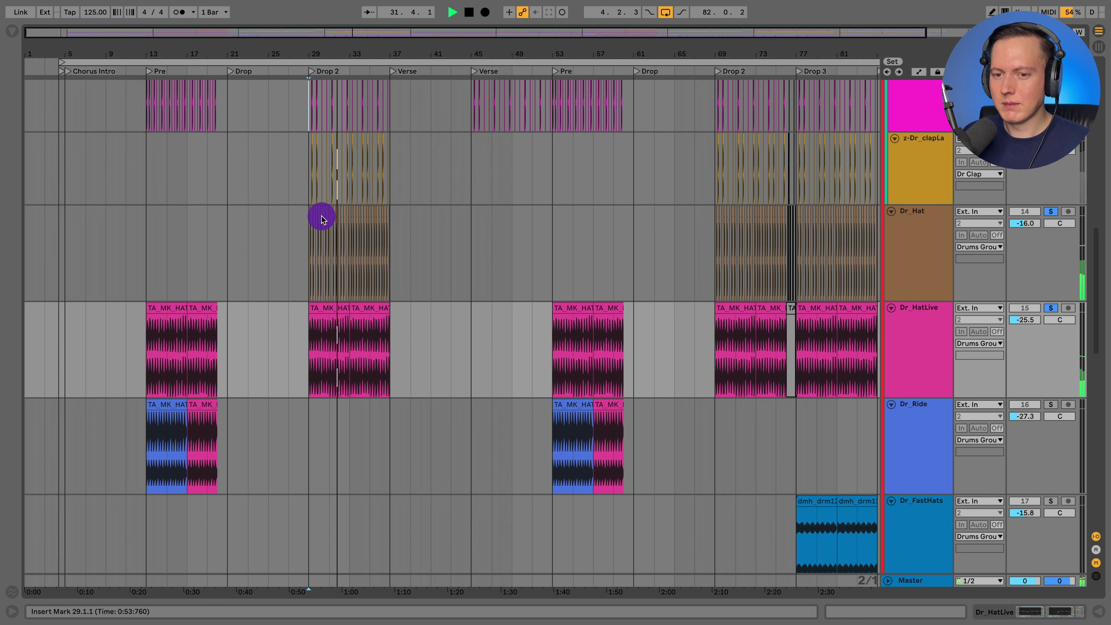
pyautogui.click(144, 351)
pyautogui.scroll(-2, 755, 337)
pyautogui.click(934, 396)
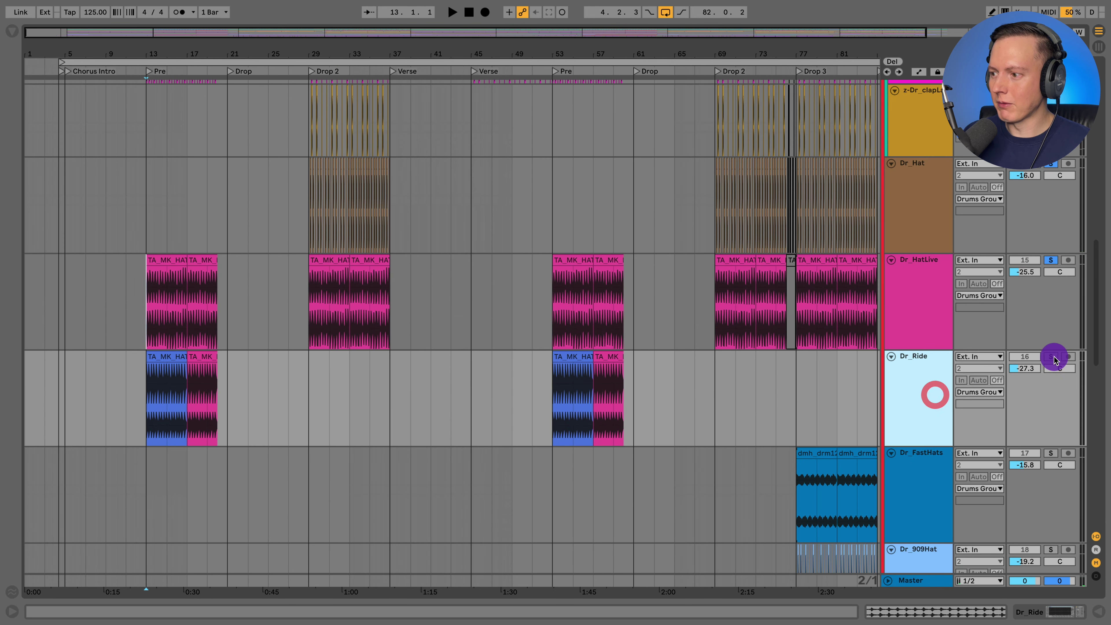
pyautogui.click(1052, 356)
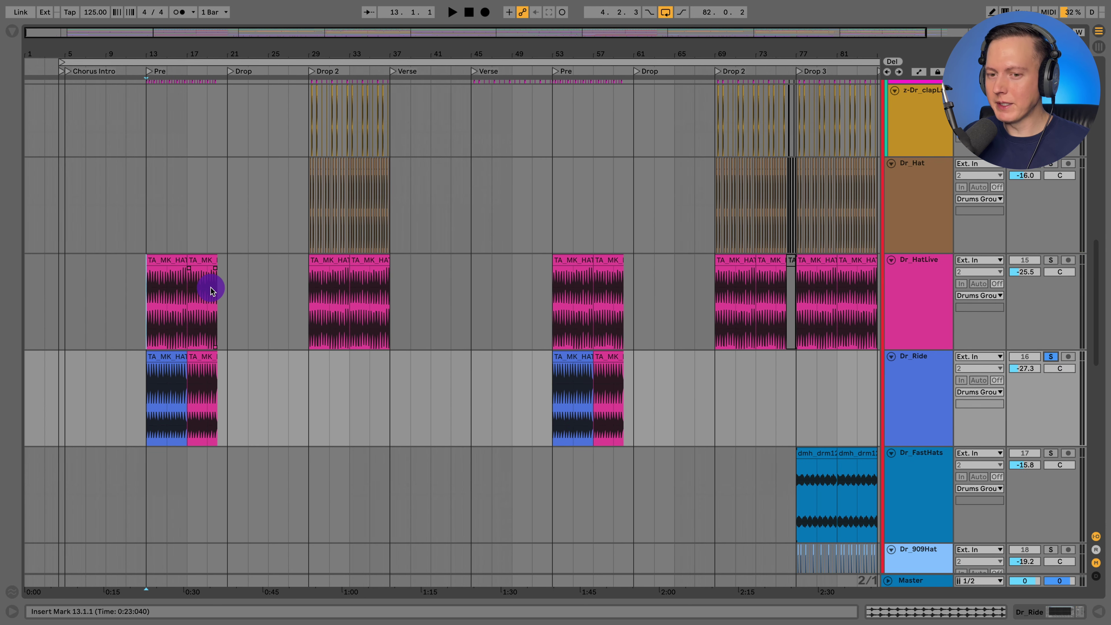
pyautogui.press('space')
# - Add Dr_HatLive to the solo, then clear both hat solos and stop
pyautogui.scroll(-1, 957, 345)
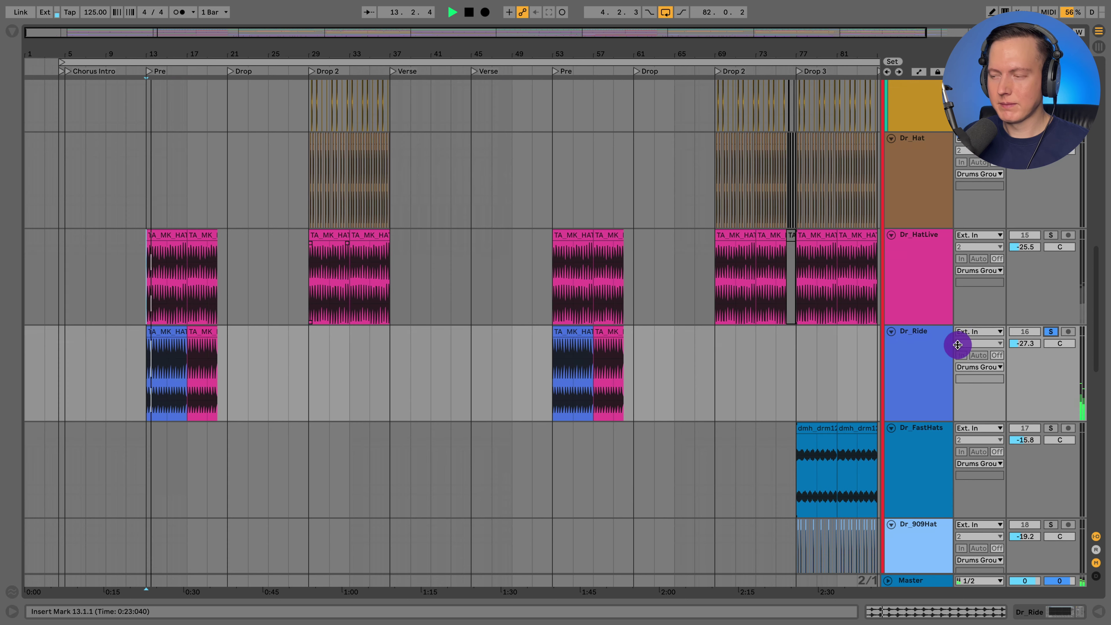
pyautogui.click(1052, 236)
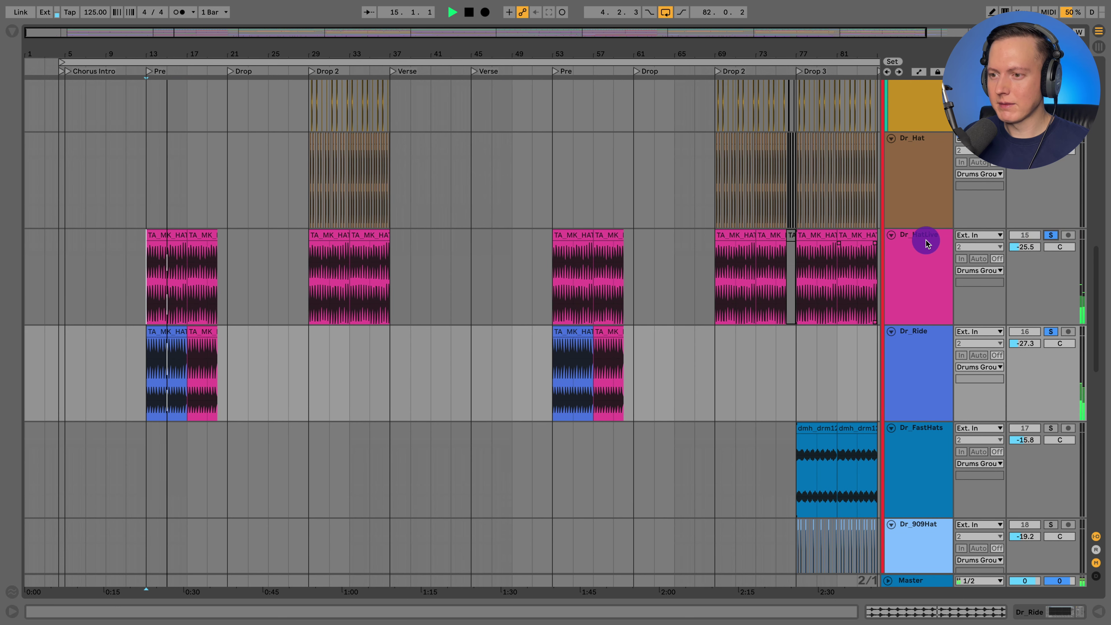
pyautogui.click(1052, 235)
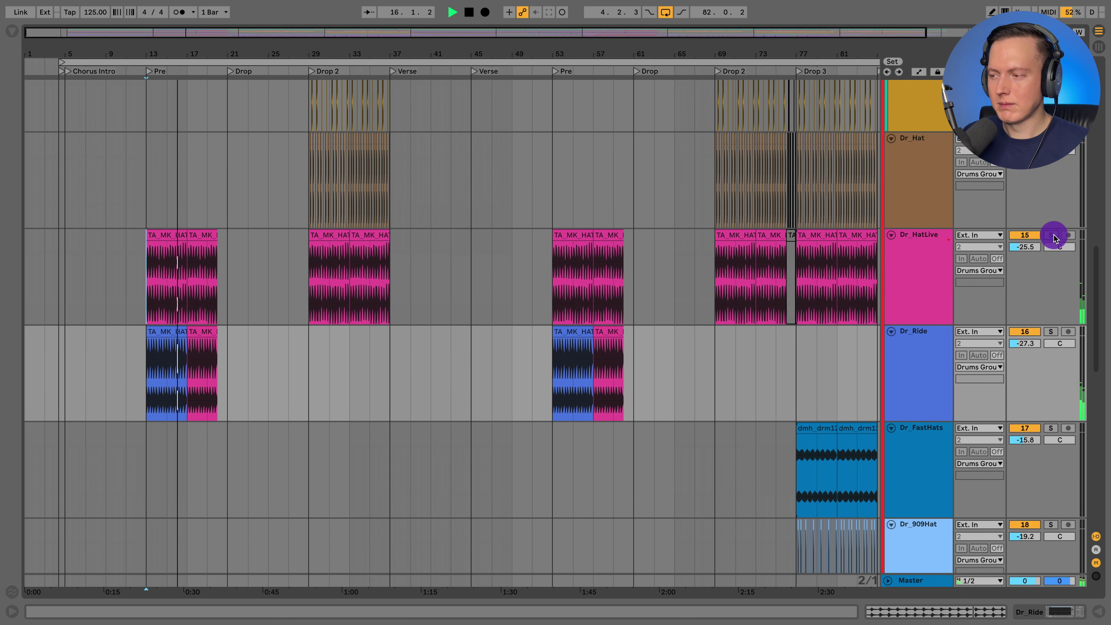
pyautogui.scroll(-3, 499, 257)
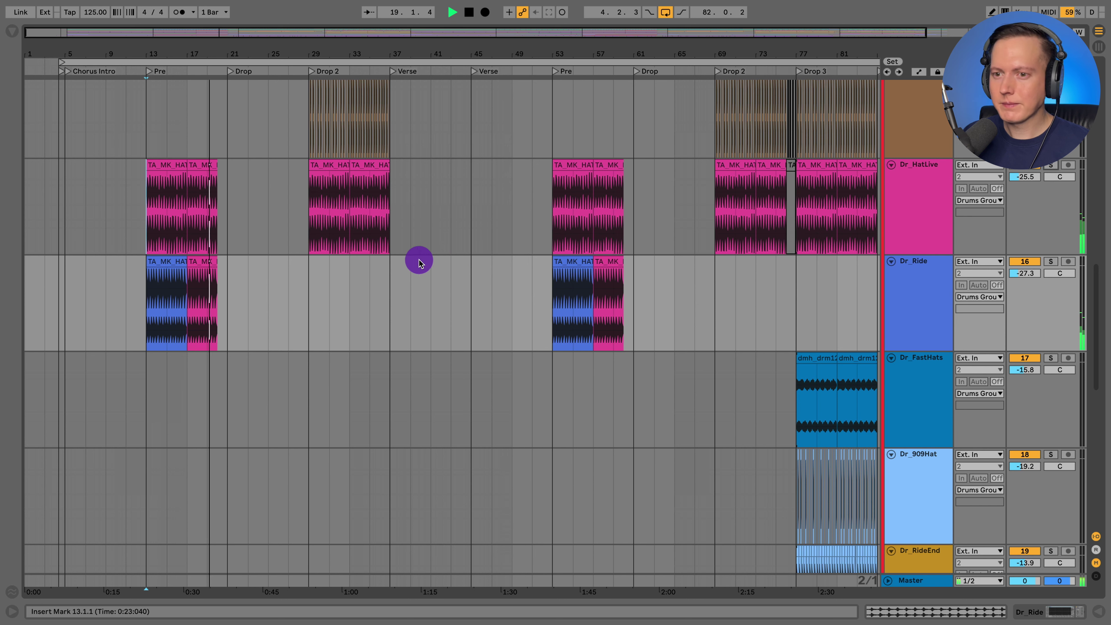
pyautogui.press('space')
# - Solo Dr_FastHats through Dr_Hatloop and play Drop 3 from bar 77
pyautogui.hscroll(5, 382, 268)
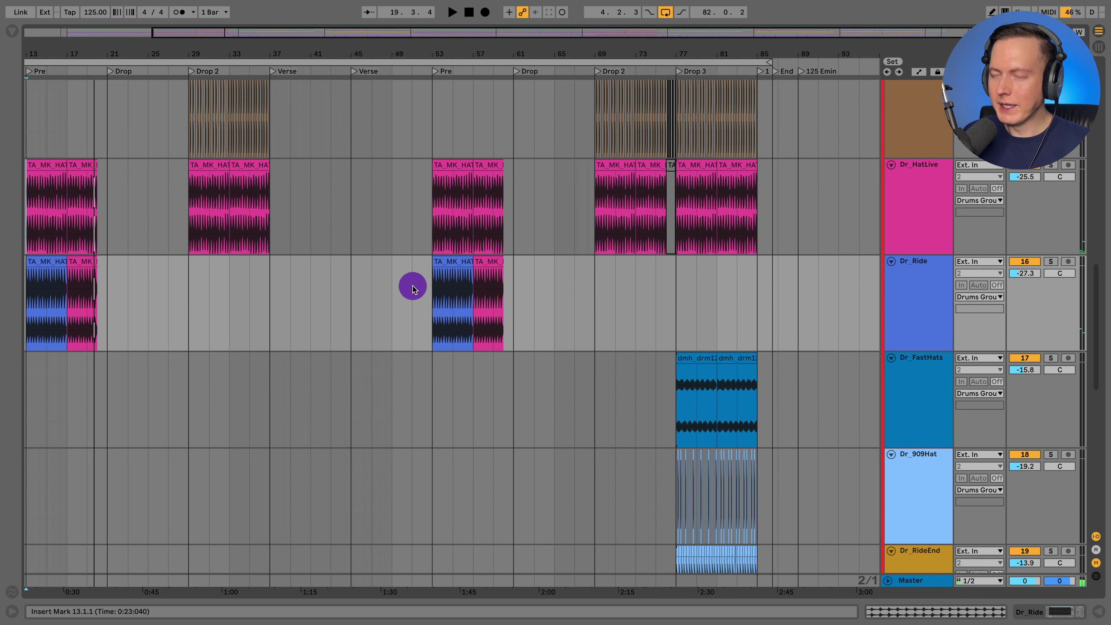
pyautogui.scroll(-5, 641, 280)
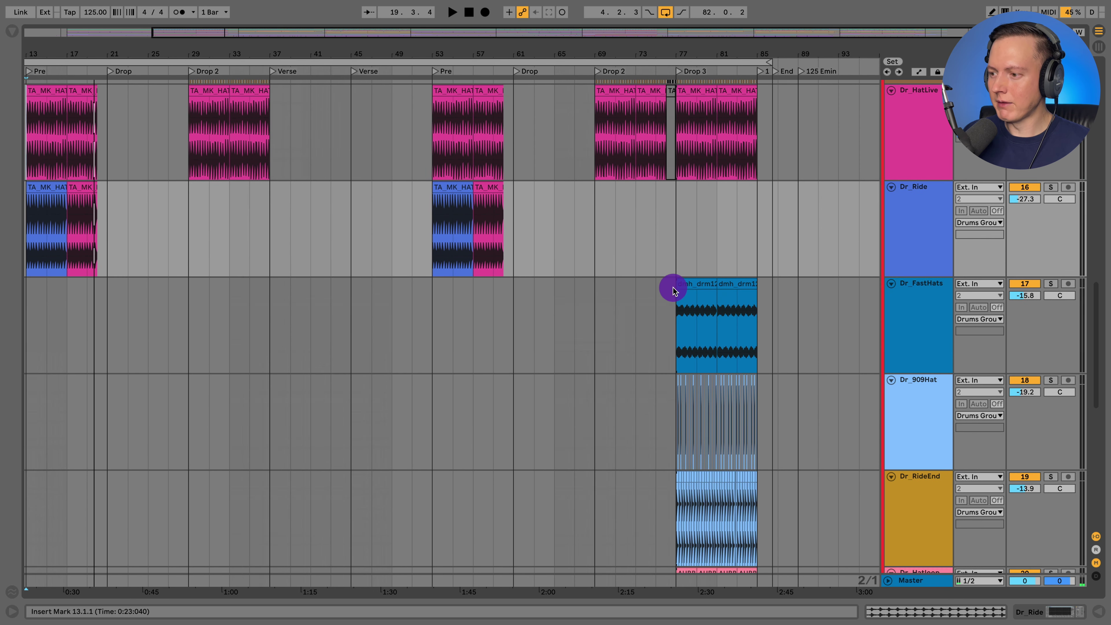
pyautogui.scroll(-2, 673, 287)
pyautogui.click(675, 215)
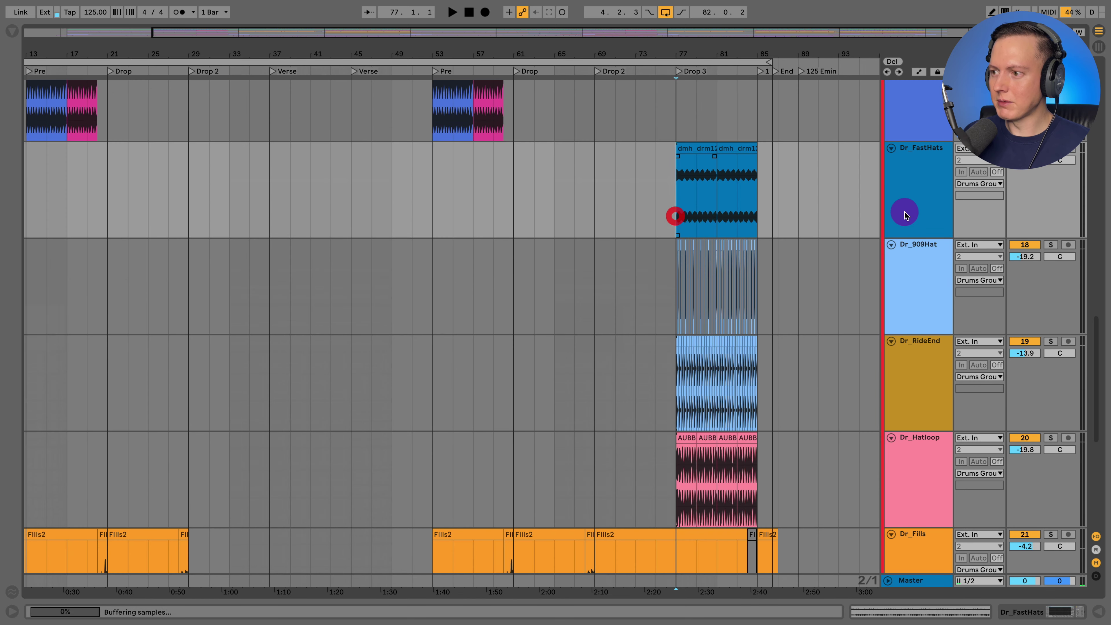
pyautogui.click(909, 206)
pyautogui.click(916, 451)
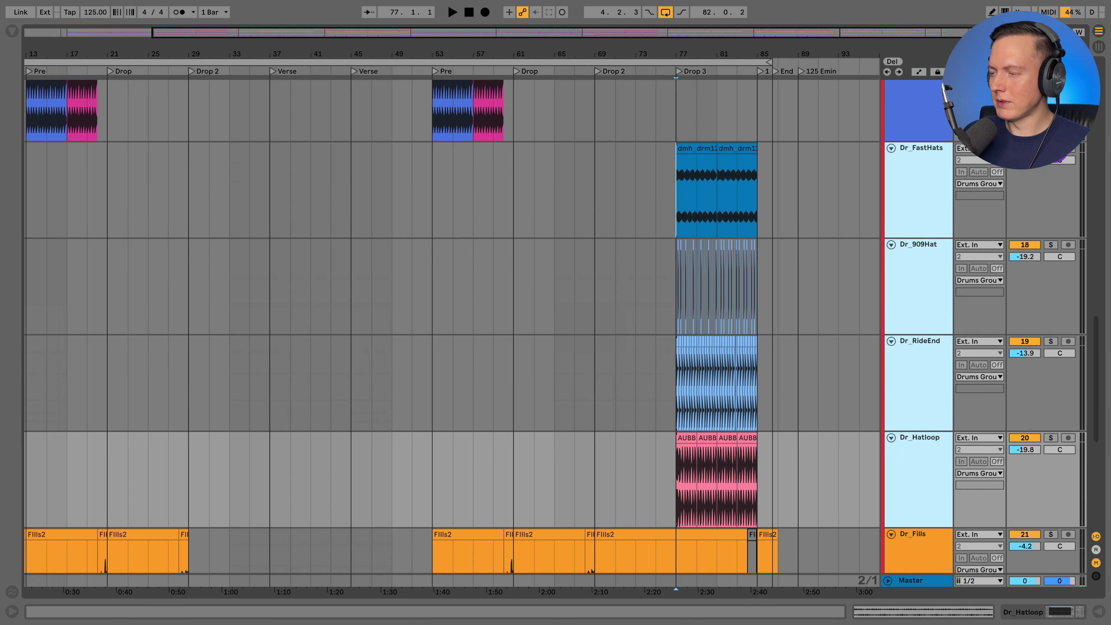
pyautogui.press('s')
pyautogui.press('z')
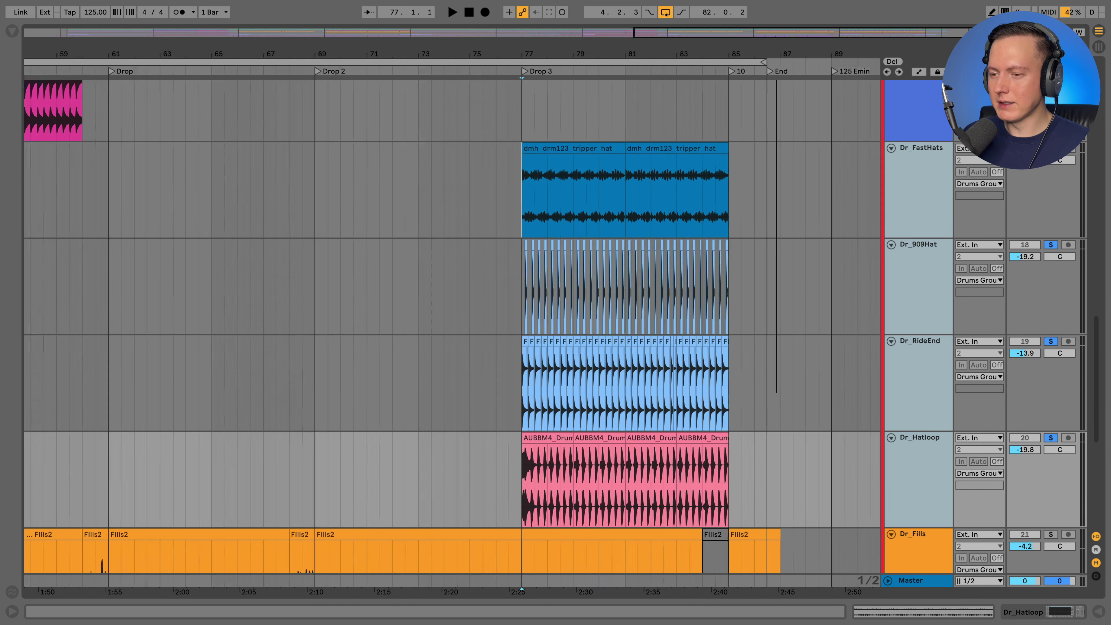
pyautogui.press('space')
# - Play from bar 76 with the hat solos cleared, zoom around bar 80, then stop
pyautogui.hscroll(-3, 416, 244)
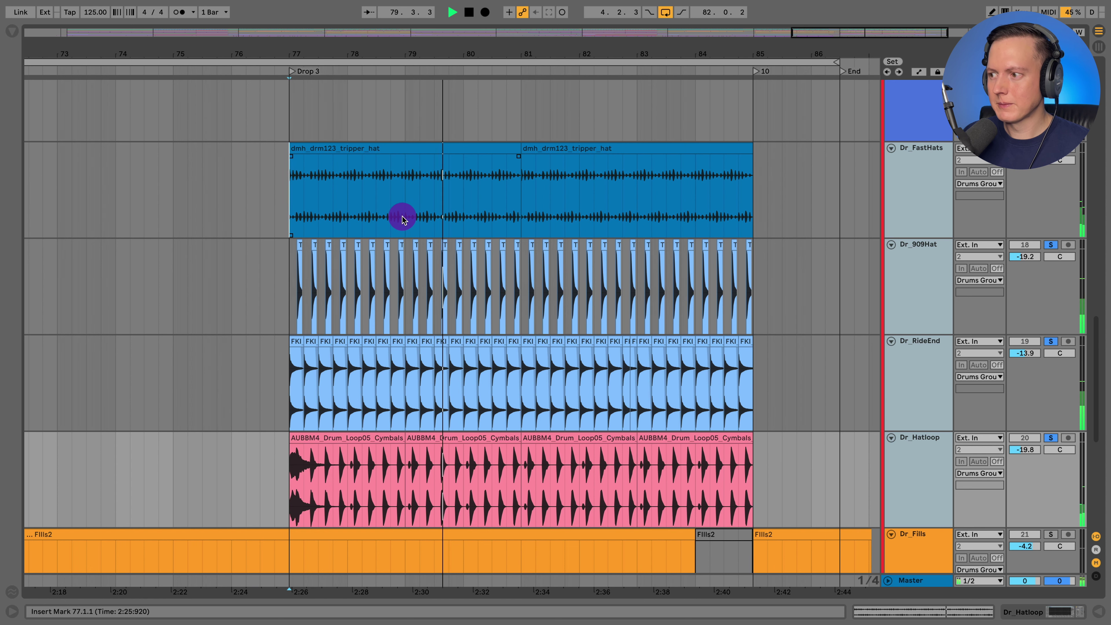
pyautogui.moveTo(379, 57); pyautogui.dragTo(513, 197)
pyautogui.click(510, 201)
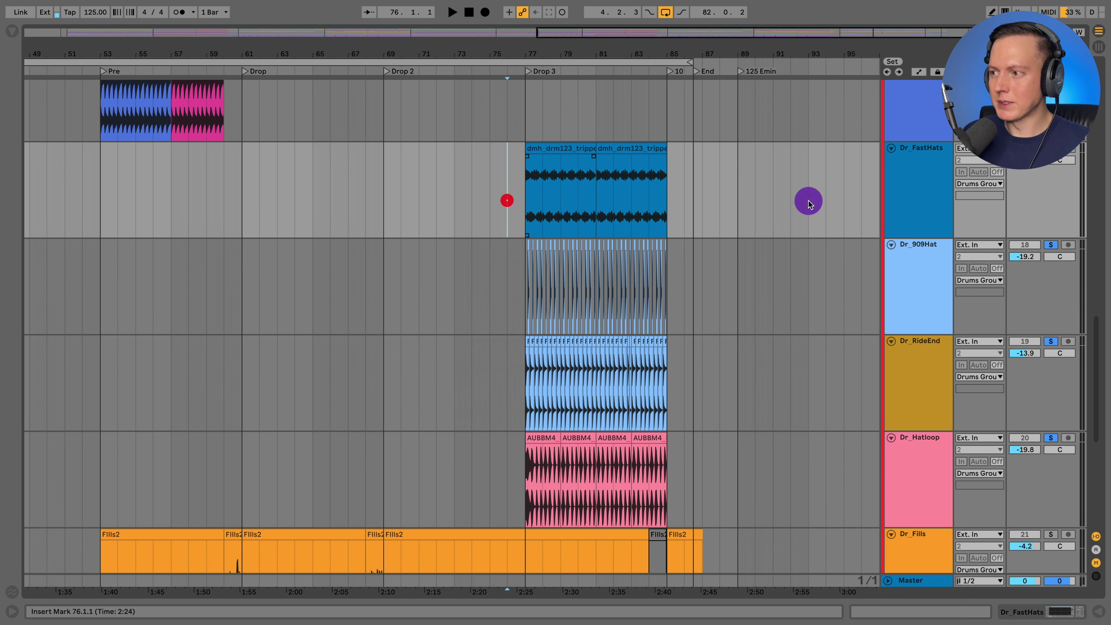
pyautogui.click(1060, 160)
pyautogui.press('space')
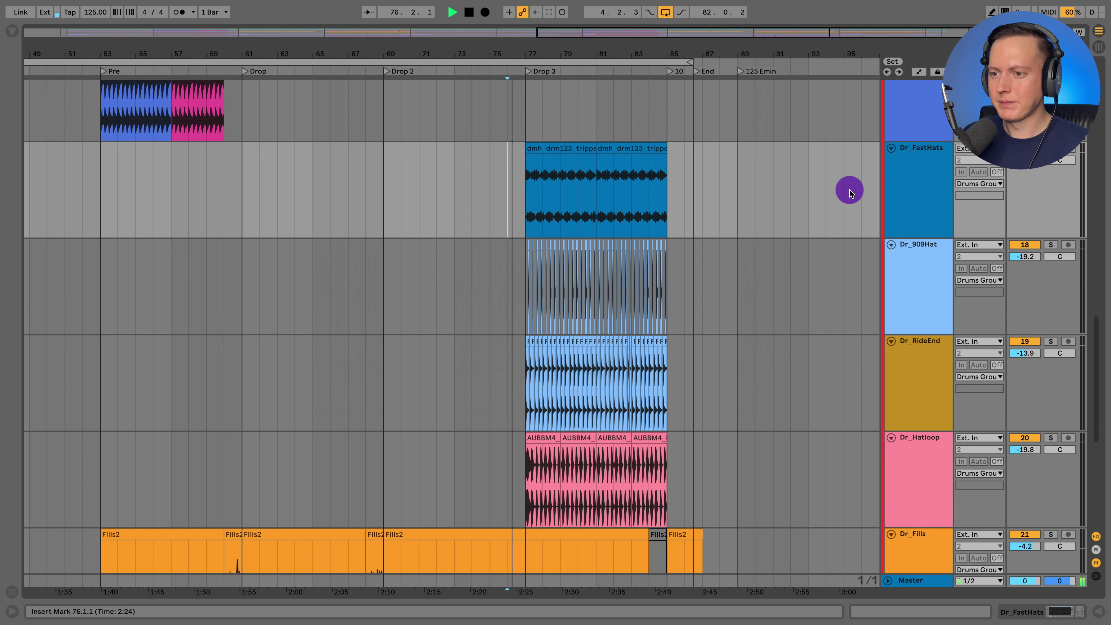
pyautogui.scroll(-4, 713, 254)
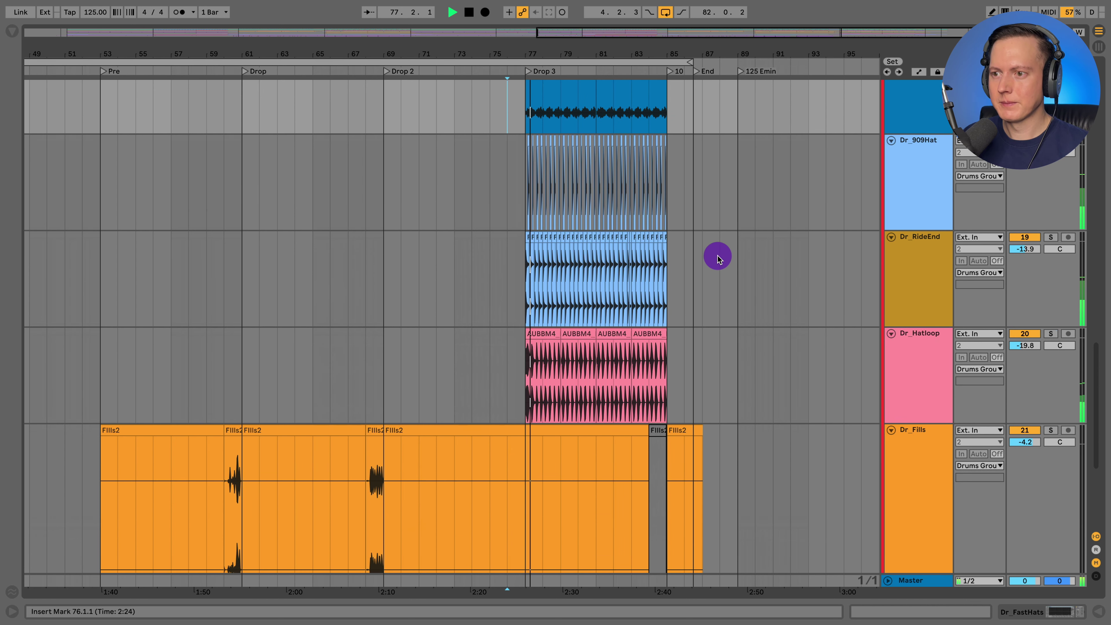
pyautogui.scroll(2, 717, 257)
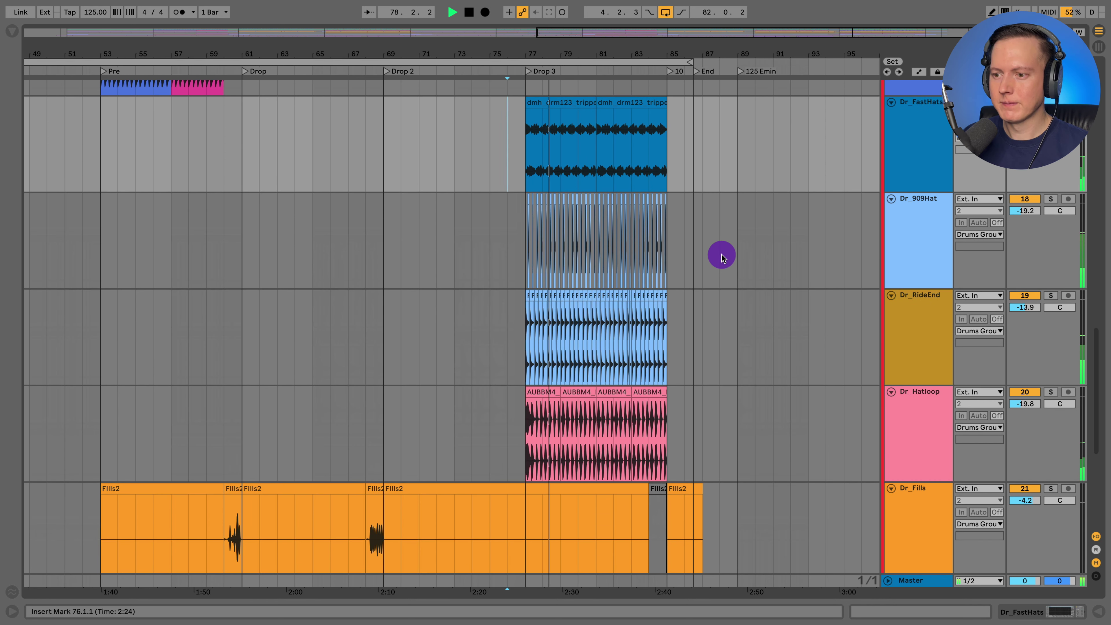
pyautogui.moveTo(590, 50)
pyautogui.mouseDown()
pyautogui.moveTo(590, 66)
pyautogui.moveTo(590, 53)
pyautogui.mouseUp()
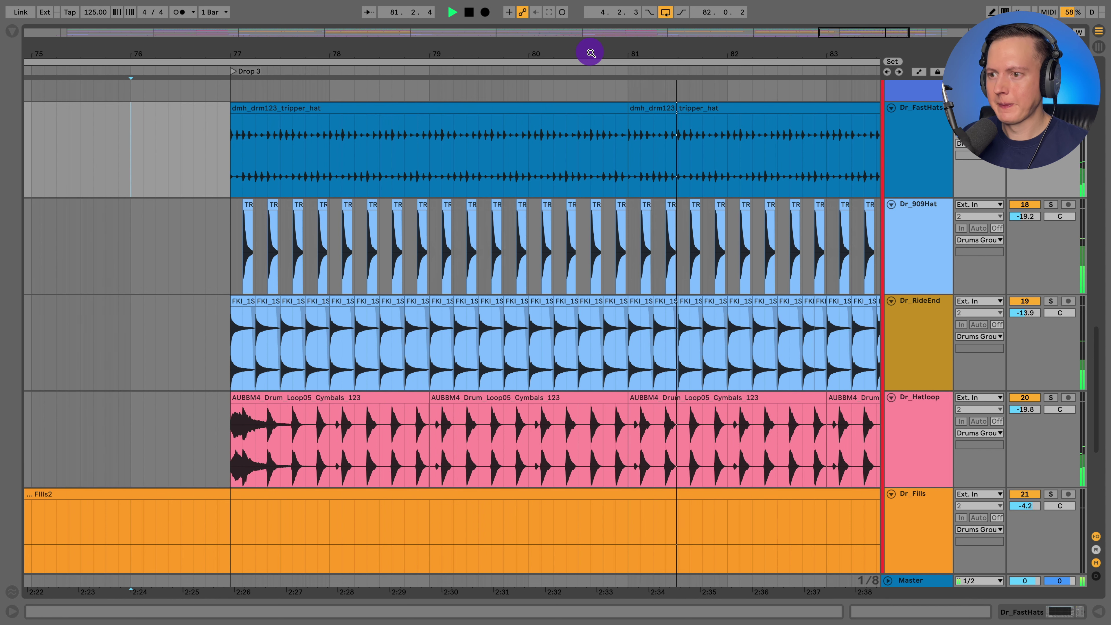
pyautogui.press('space')
pyautogui.press('-')
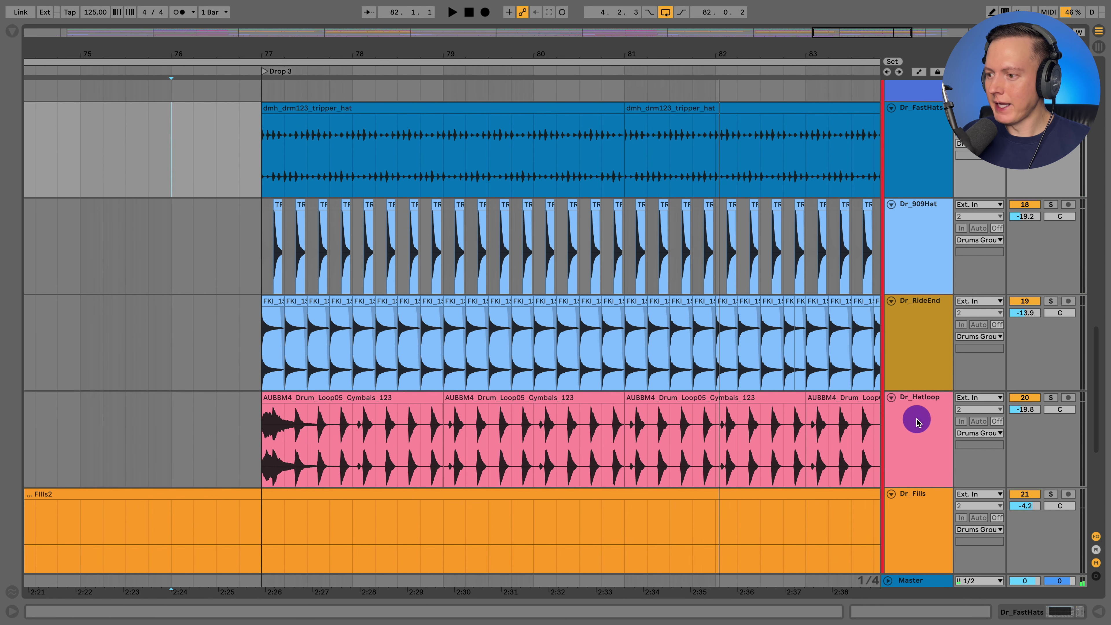
pyautogui.moveTo(615, 53); pyautogui.dragTo(516, 184)
# - Shrink the Dr_Fills track, solo it, and play its fill from bar 68
pyautogui.scroll(-5, 471, 223)
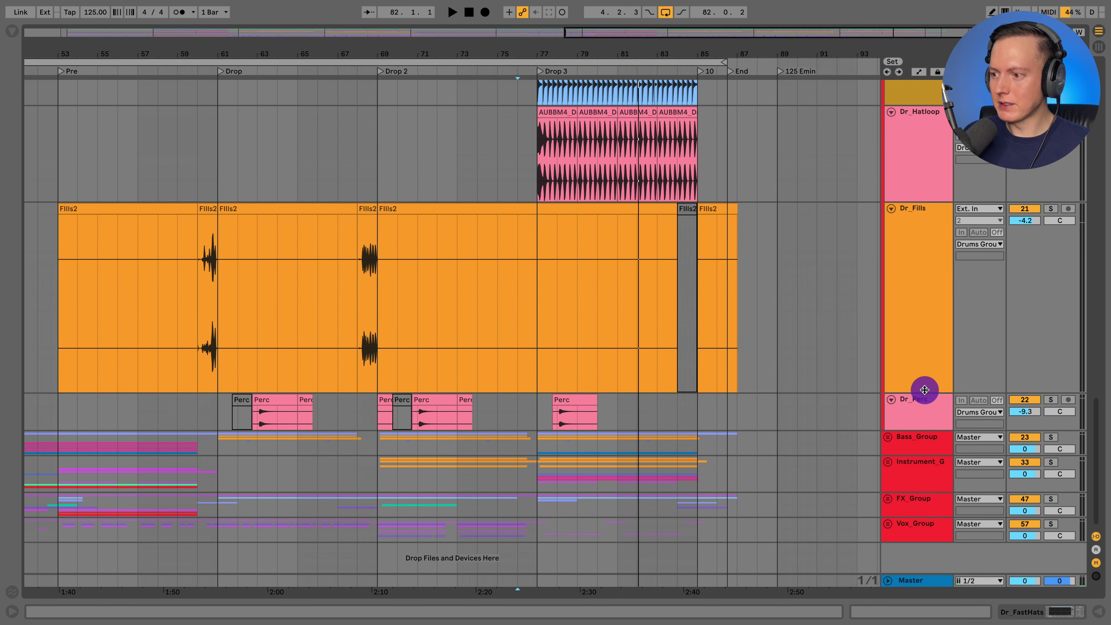
pyautogui.moveTo(924, 390); pyautogui.dragTo(925, 331)
pyautogui.click(358, 277)
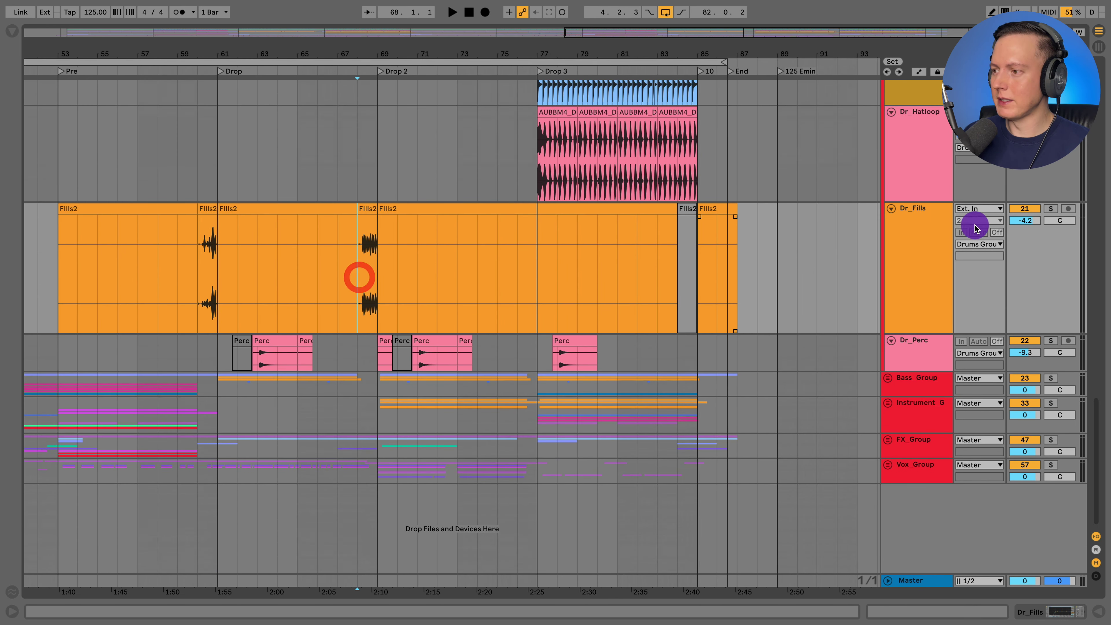
pyautogui.click(1051, 209)
pyautogui.press('space')
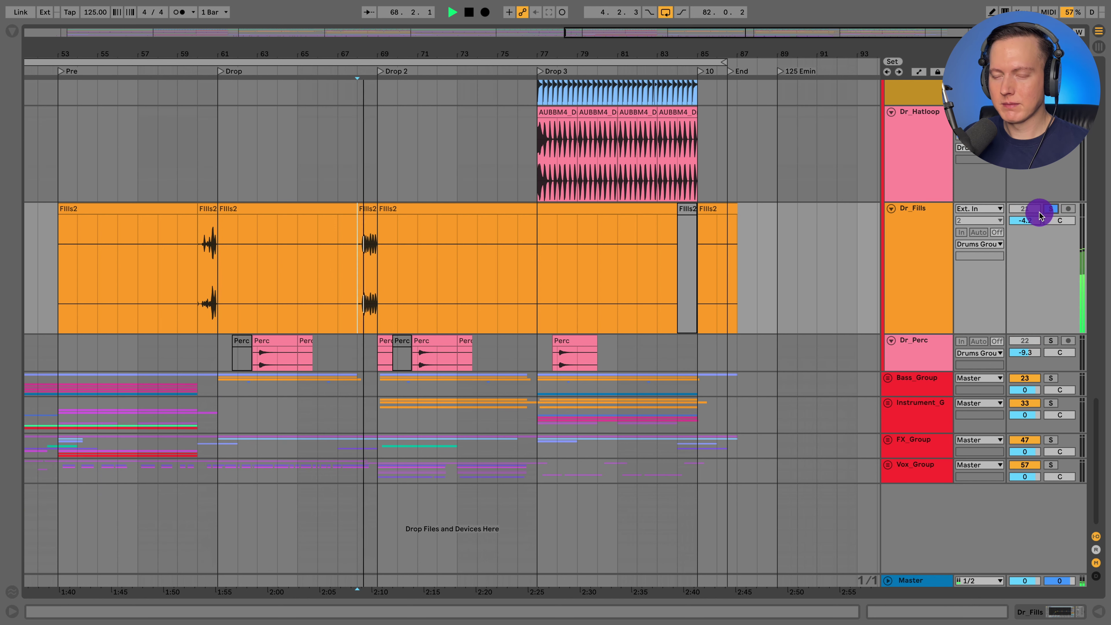
pyautogui.press('space')
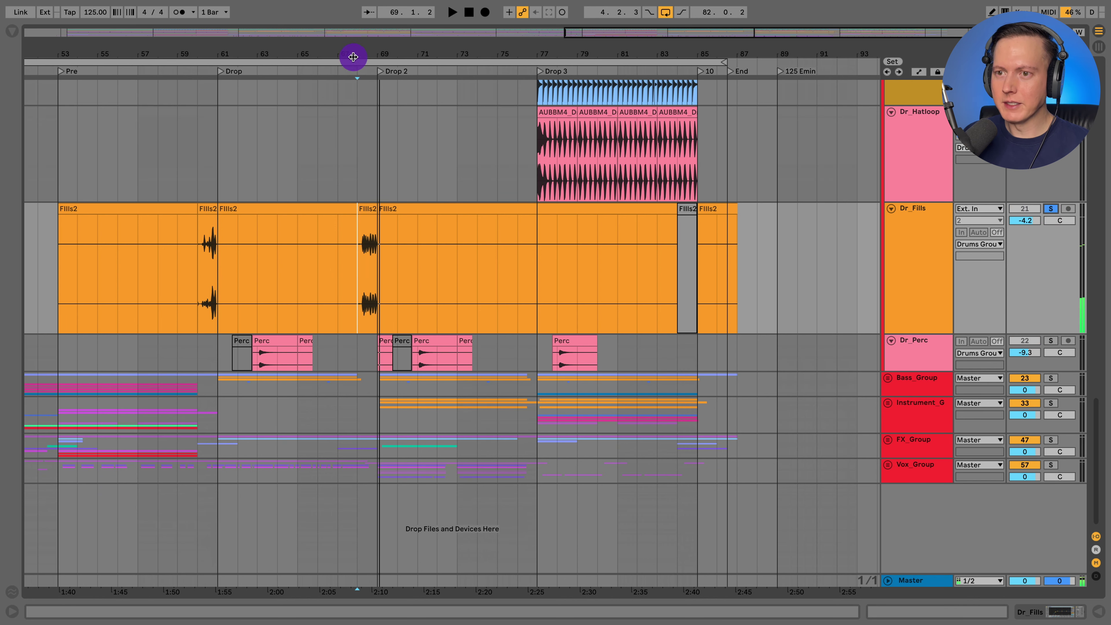
# - Zoom in on the Fills2 fill before Drop 2, mark its first hit, then zoom back out to bars 56–85
pyautogui.moveTo(357, 55); pyautogui.dragTo(340, 205)
pyautogui.moveTo(347, 284); pyautogui.dragTo(353, 278)
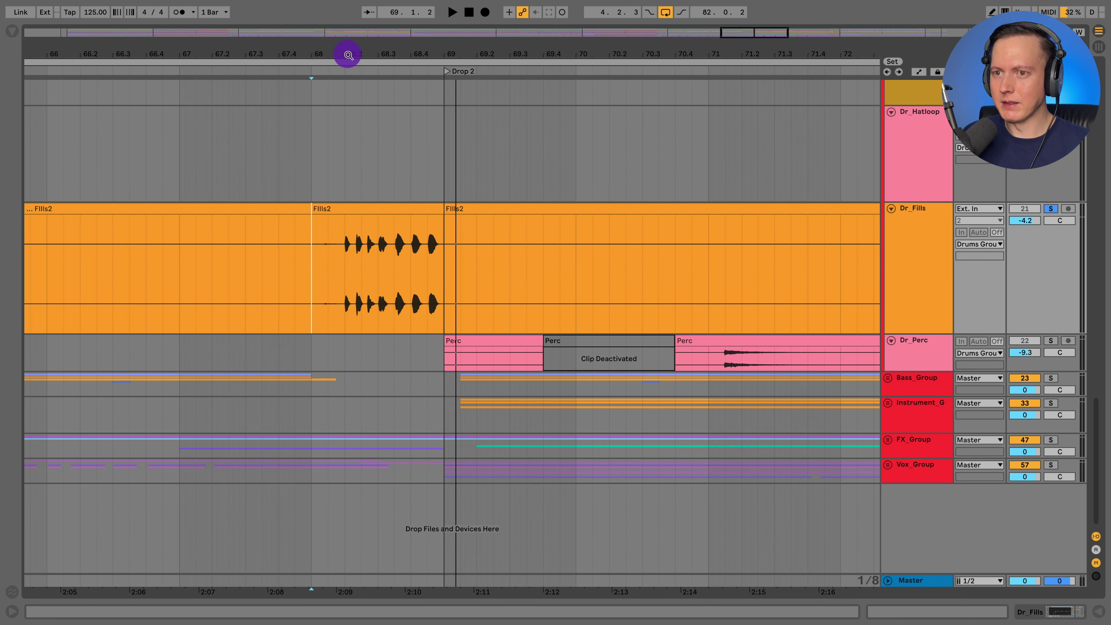
pyautogui.moveTo(347, 49); pyautogui.dragTo(366, 291)
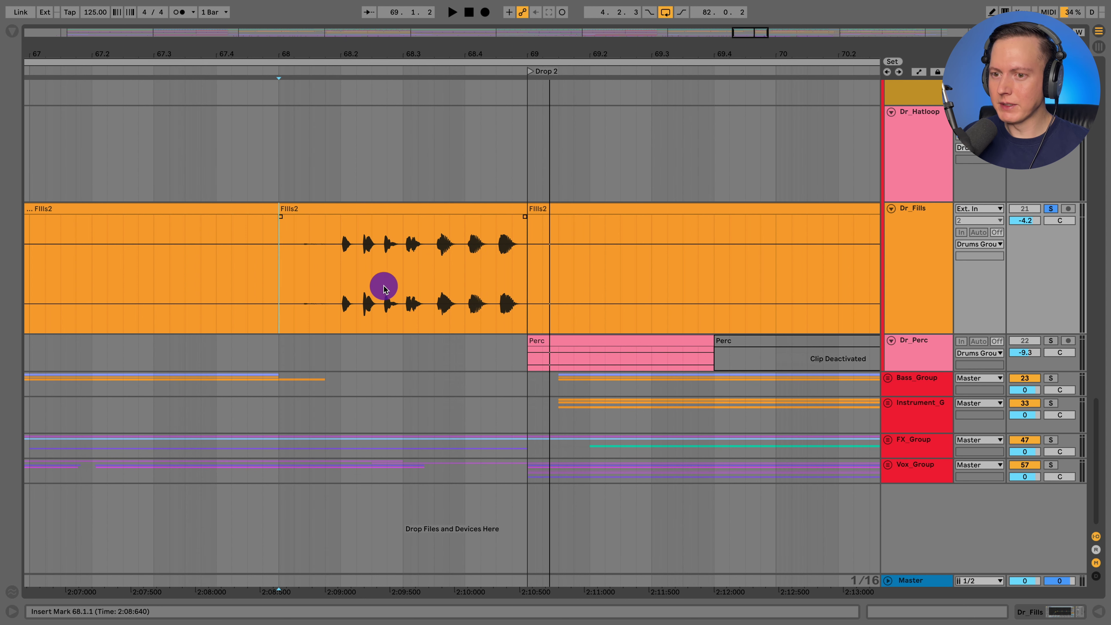
pyautogui.click(332, 276)
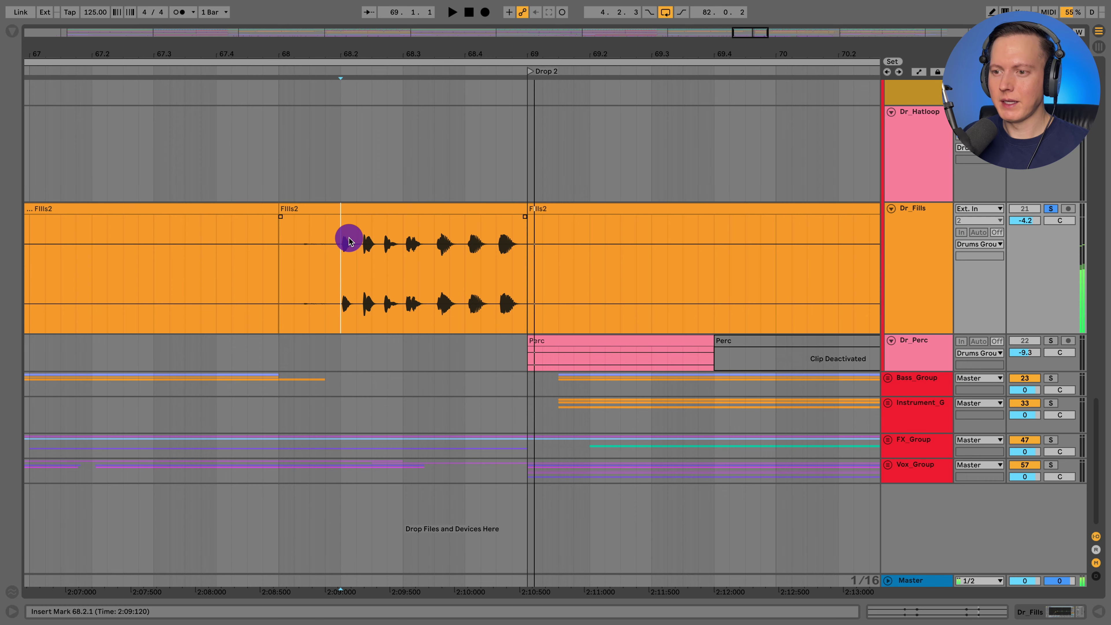
pyautogui.press('-')
pyautogui.press('-')
pyautogui.press('-')
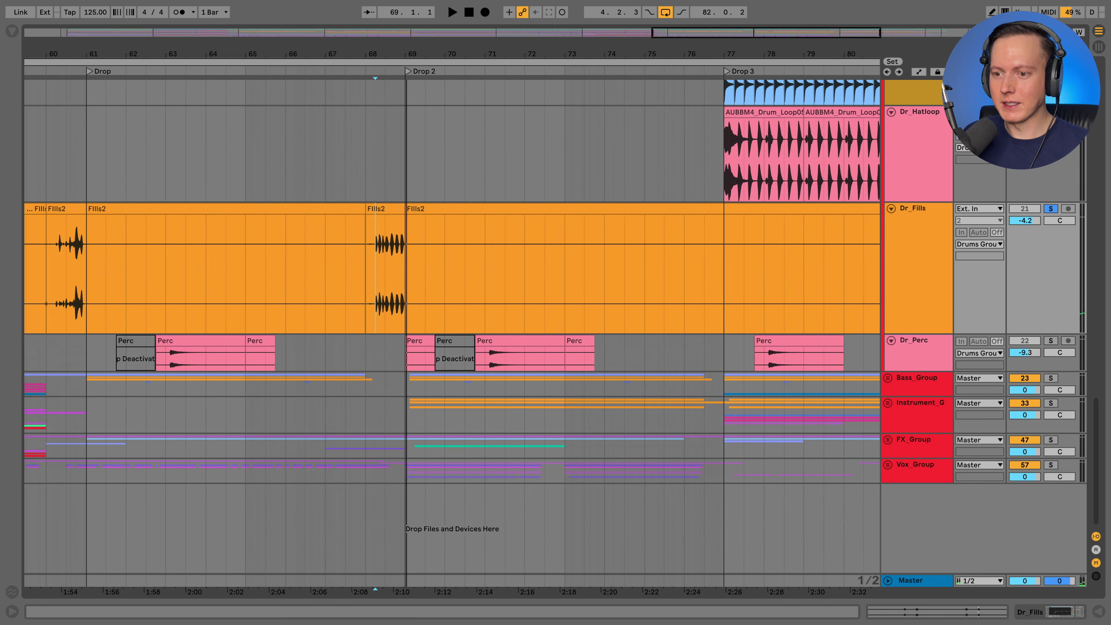
# - Play Dr_Perc from near bar 62, clear the solos, and play from the deactivated Perc clip
pyautogui.click(221, 358)
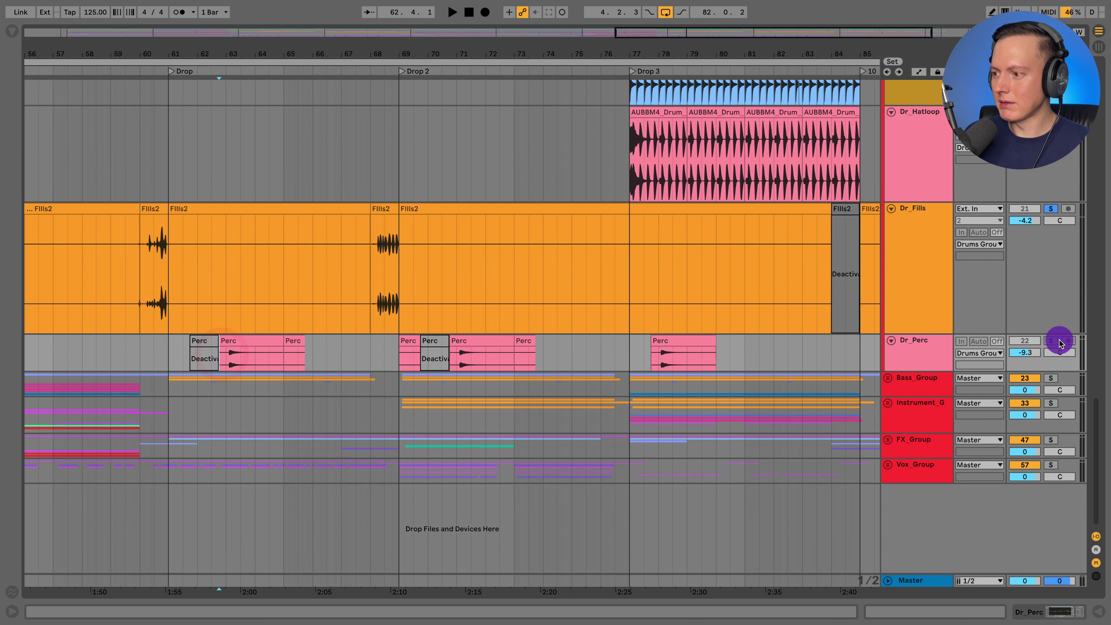
pyautogui.press('space')
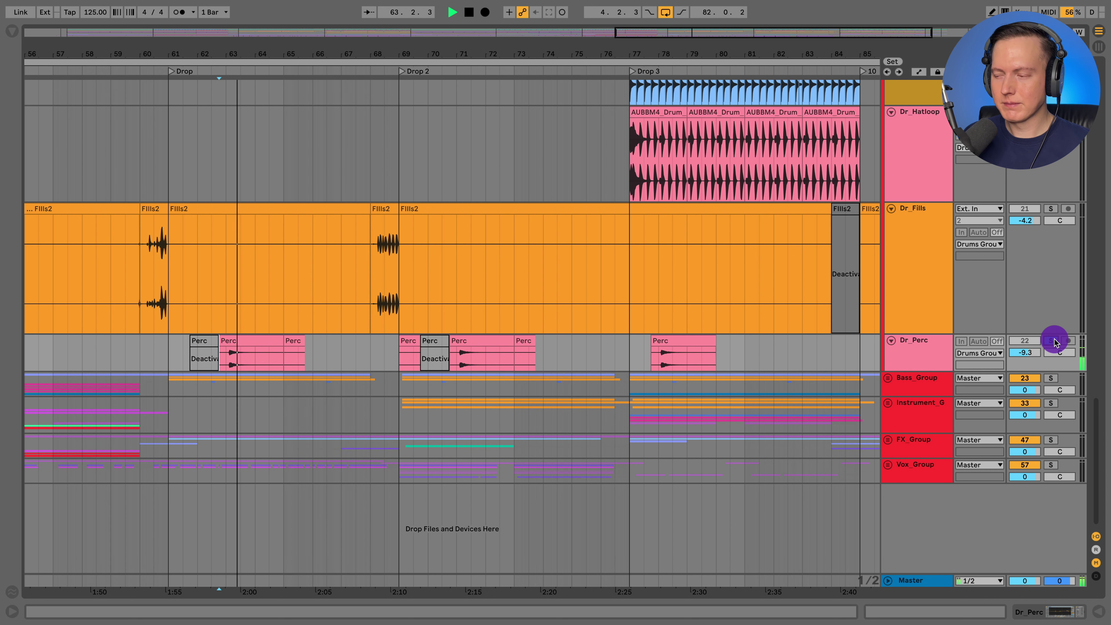
pyautogui.click(1054, 341)
pyautogui.press('space')
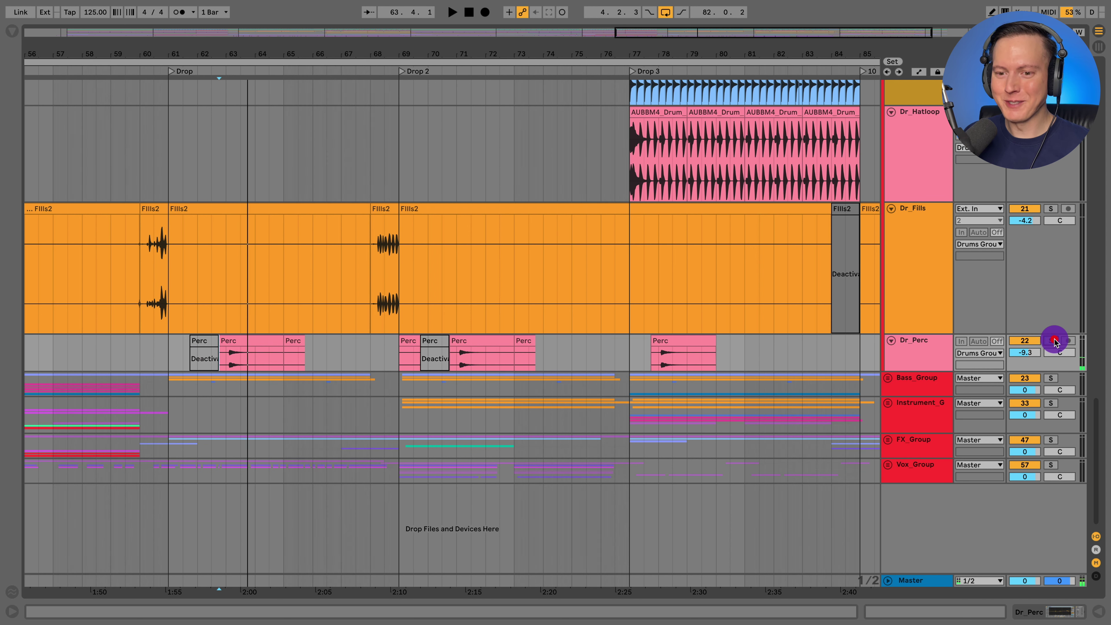
pyautogui.click(197, 353)
pyautogui.press('space')
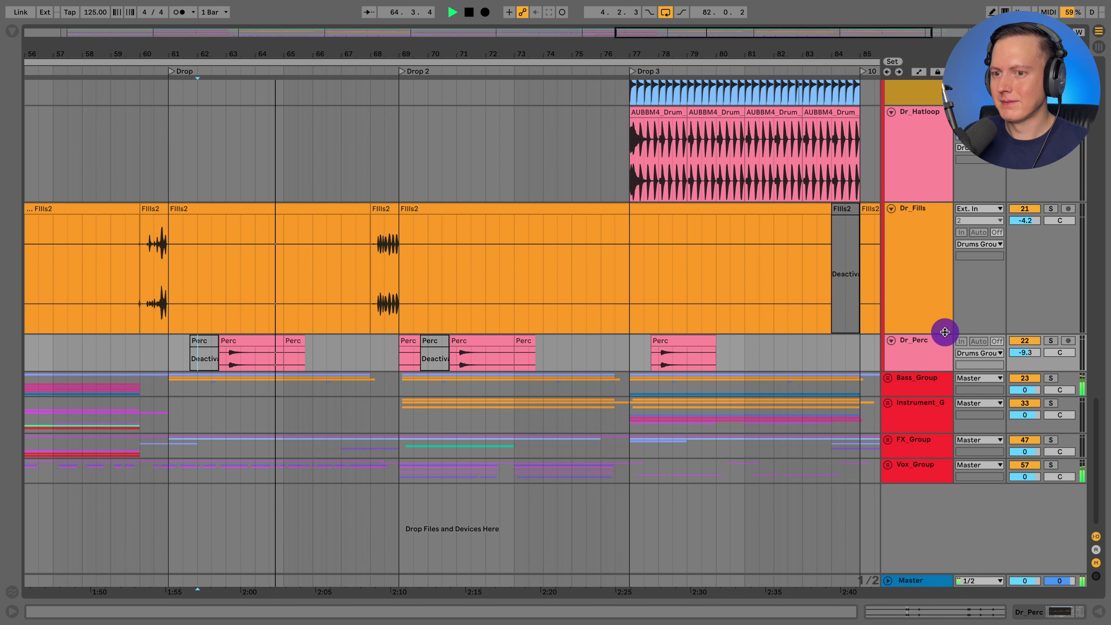
# - Select Drums_Group and play the drums from the first Drop at bar 62, viewing bars 53–89
pyautogui.scroll(10, 940, 333)
pyautogui.scroll(15, 940, 334)
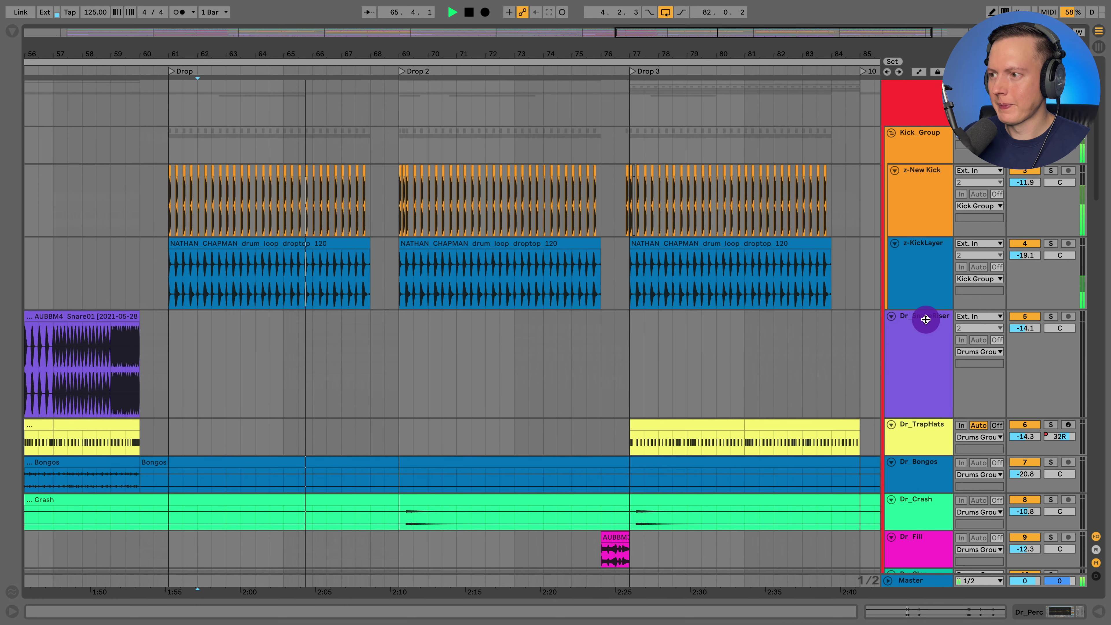
pyautogui.press('space')
pyautogui.click(905, 115)
pyautogui.click(359, 164)
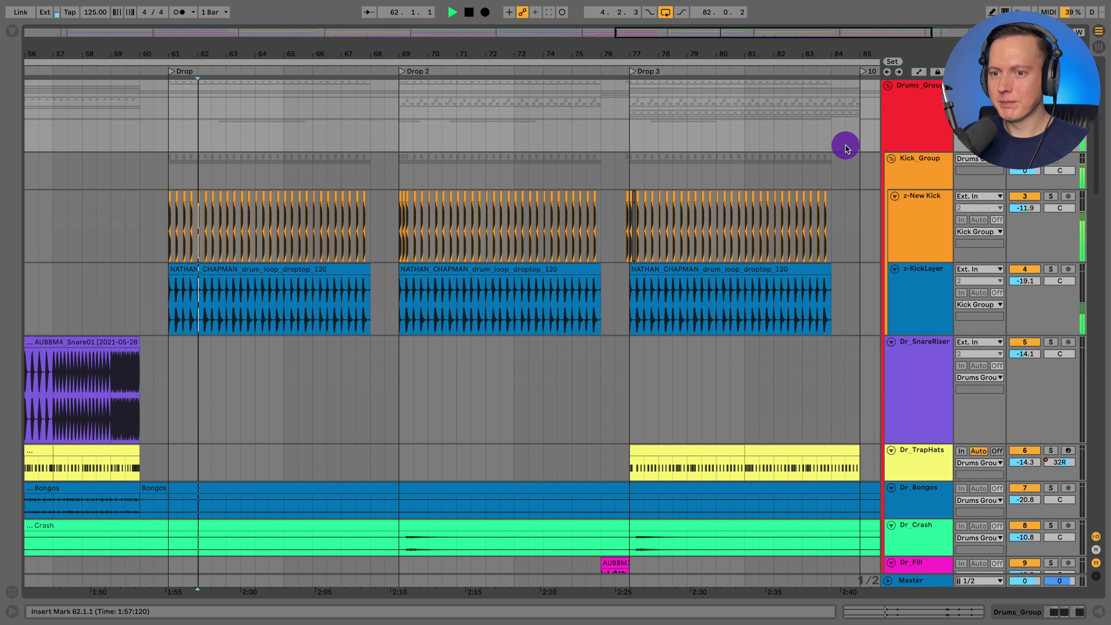
pyautogui.press('space')
pyautogui.moveTo(363, 57); pyautogui.dragTo(365, 52)
pyautogui.press('space')
# - Play the drums from Drop 2 at bar 69, then from Drop 3 at bar 77
pyautogui.click(392, 176)
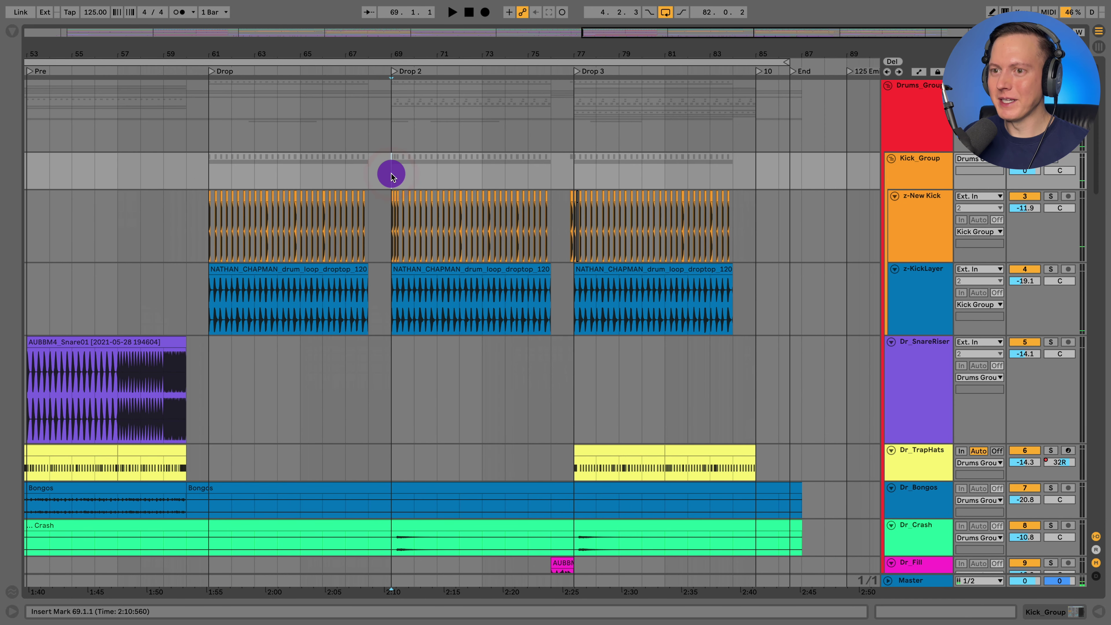
pyautogui.press('space')
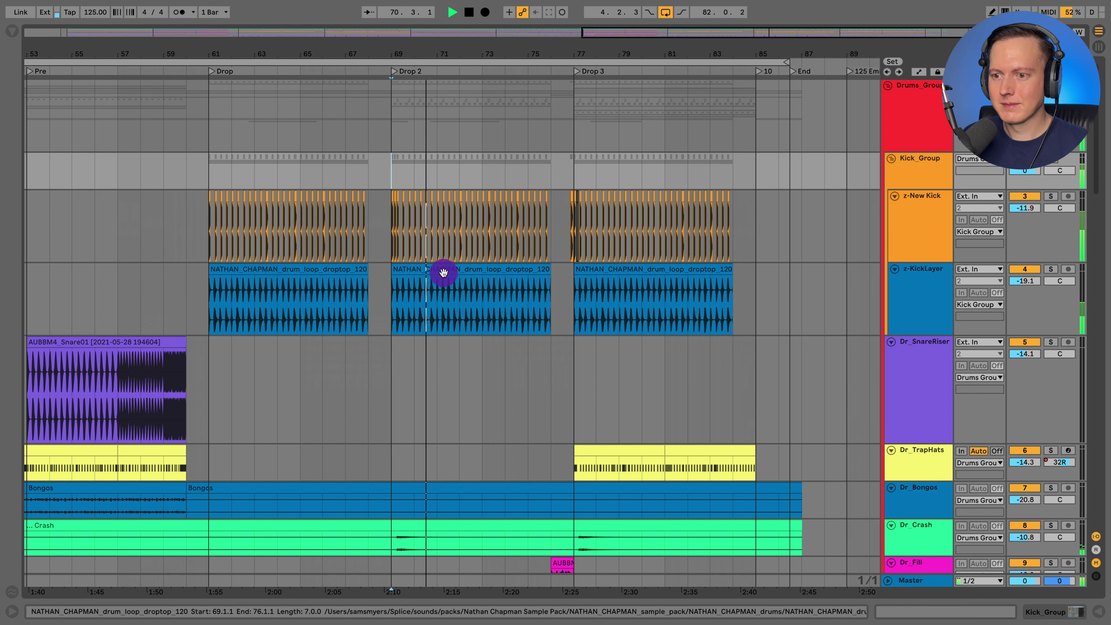
pyautogui.press('space')
pyautogui.click(562, 367)
pyautogui.moveTo(574, 50); pyautogui.dragTo(573, 20)
pyautogui.press('space')
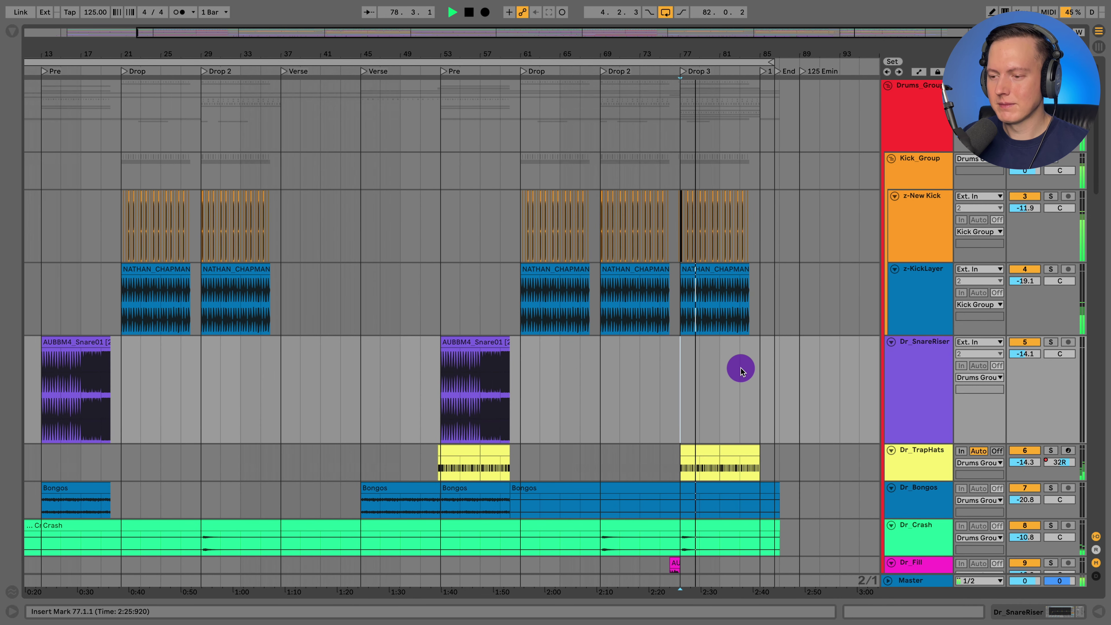
pyautogui.scroll(-2, 740, 371)
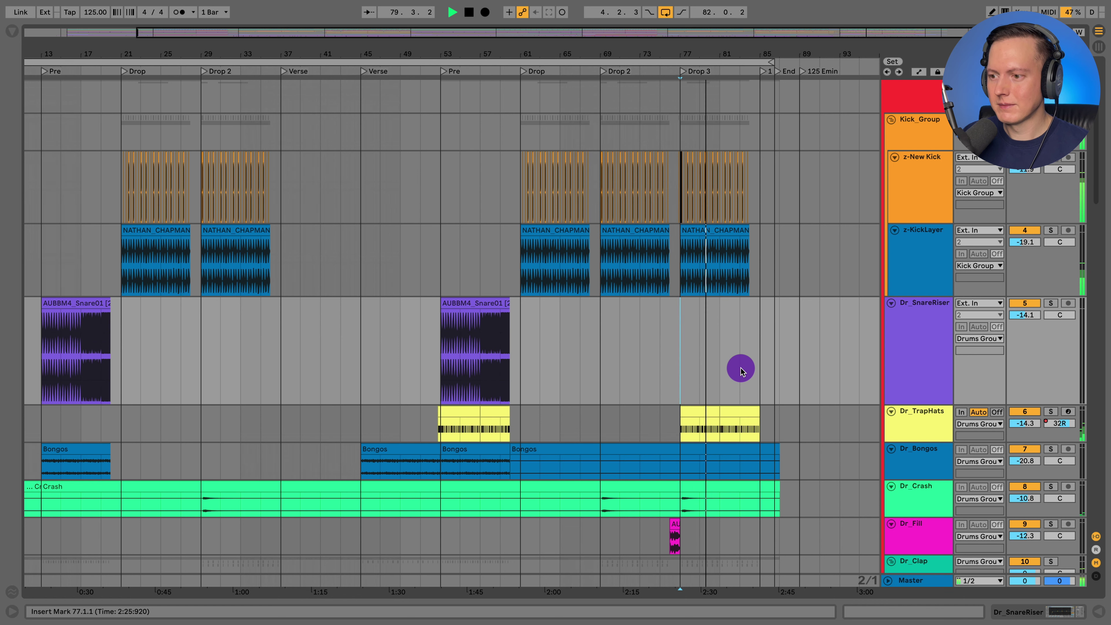
pyautogui.press('space')
# - Scroll through the drum tracks to review each one
pyautogui.scroll(-10, 740, 372)
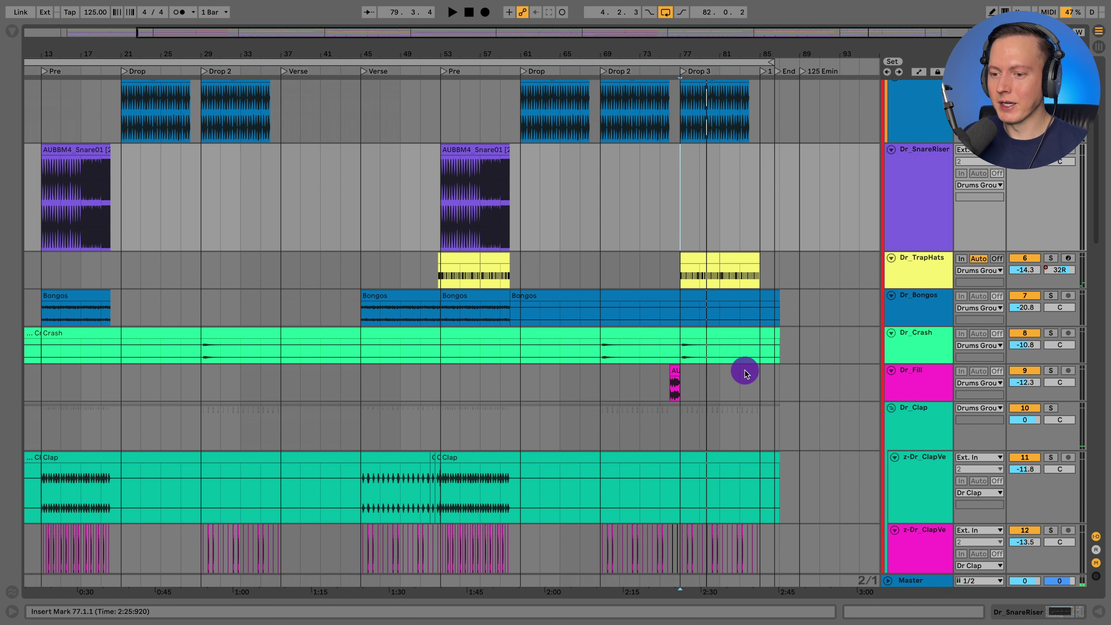
pyautogui.scroll(12, 883, 399)
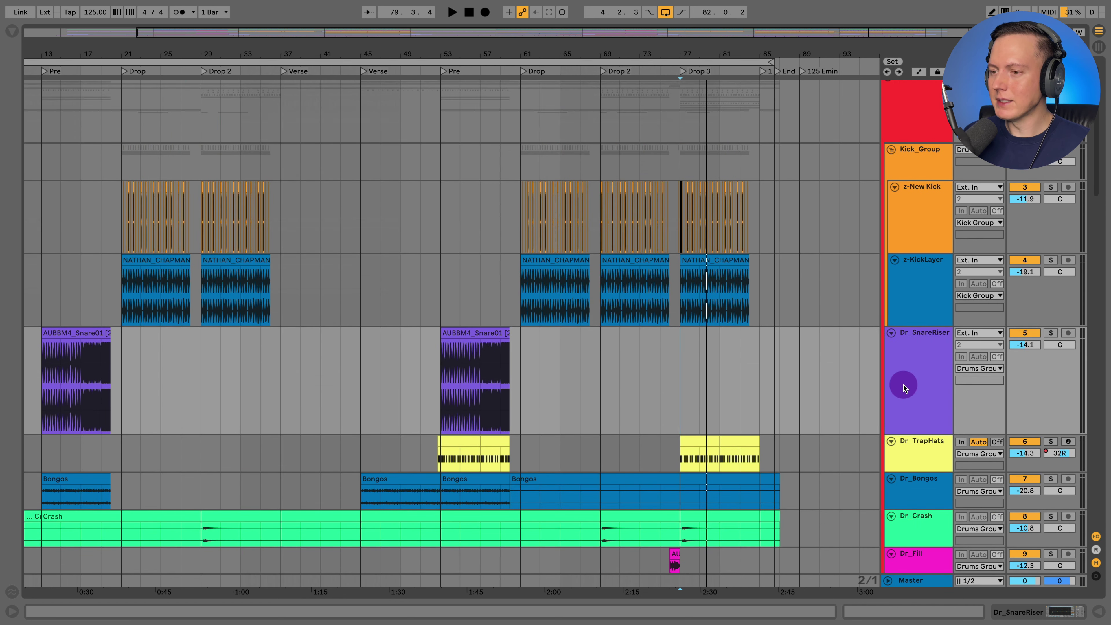
pyautogui.scroll(-20, 904, 388)
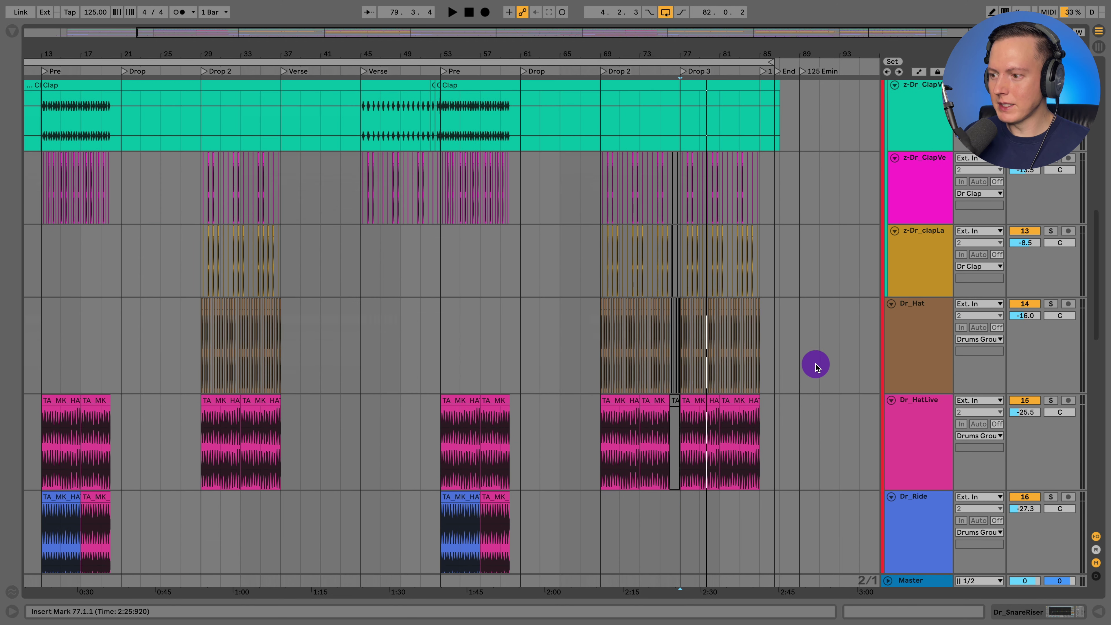
pyautogui.scroll(-18, 817, 366)
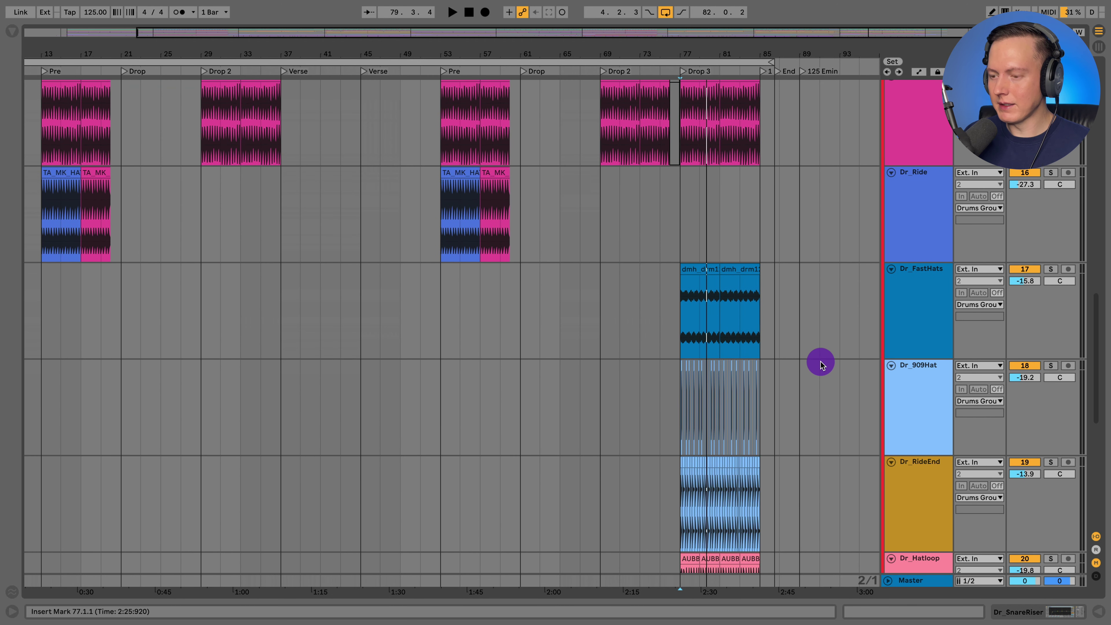
pyautogui.scroll(-20, 820, 365)
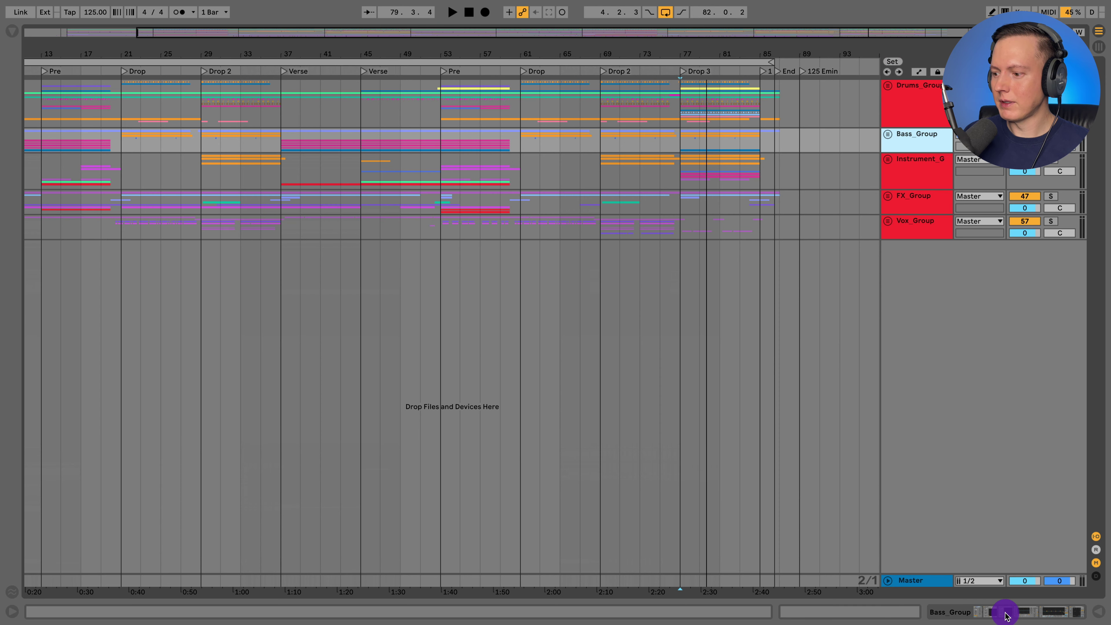
# - Inspect the Bass_Group's VC 160 compressor in its full window, then close it
pyautogui.click(214, 477)
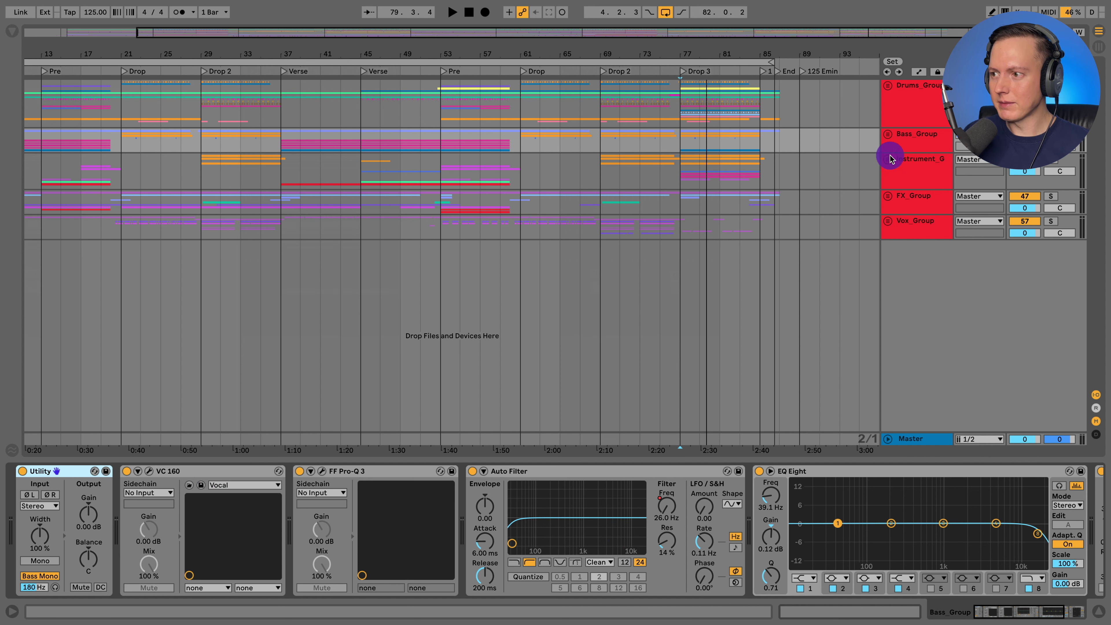
pyautogui.click(149, 471)
pyautogui.moveTo(607, 178); pyautogui.dragTo(234, 99)
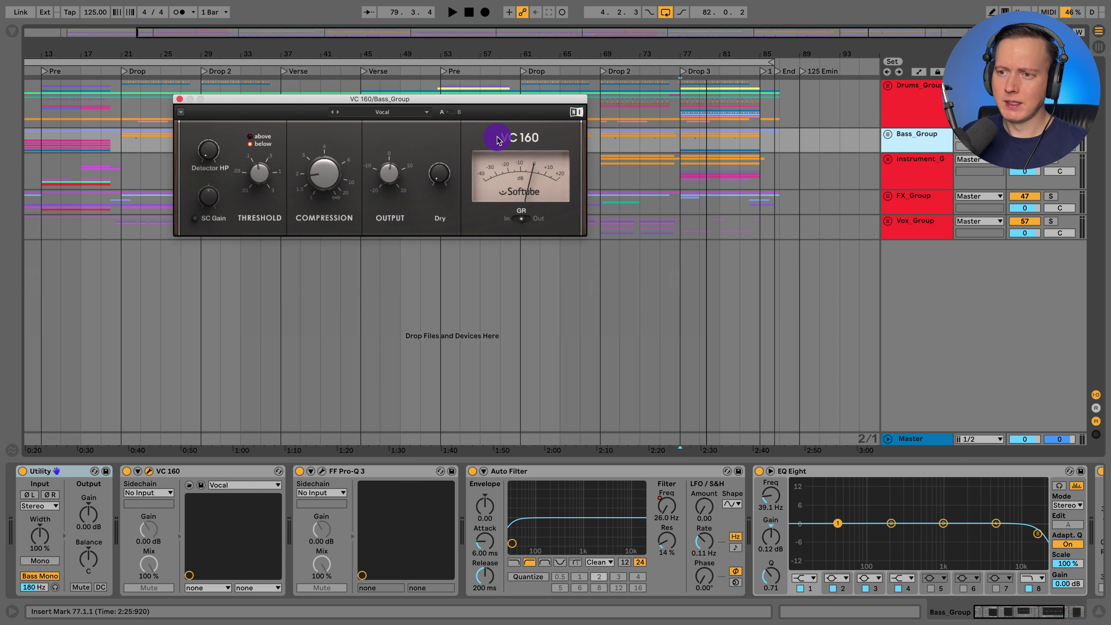
pyautogui.moveTo(486, 105); pyautogui.dragTo(507, 110)
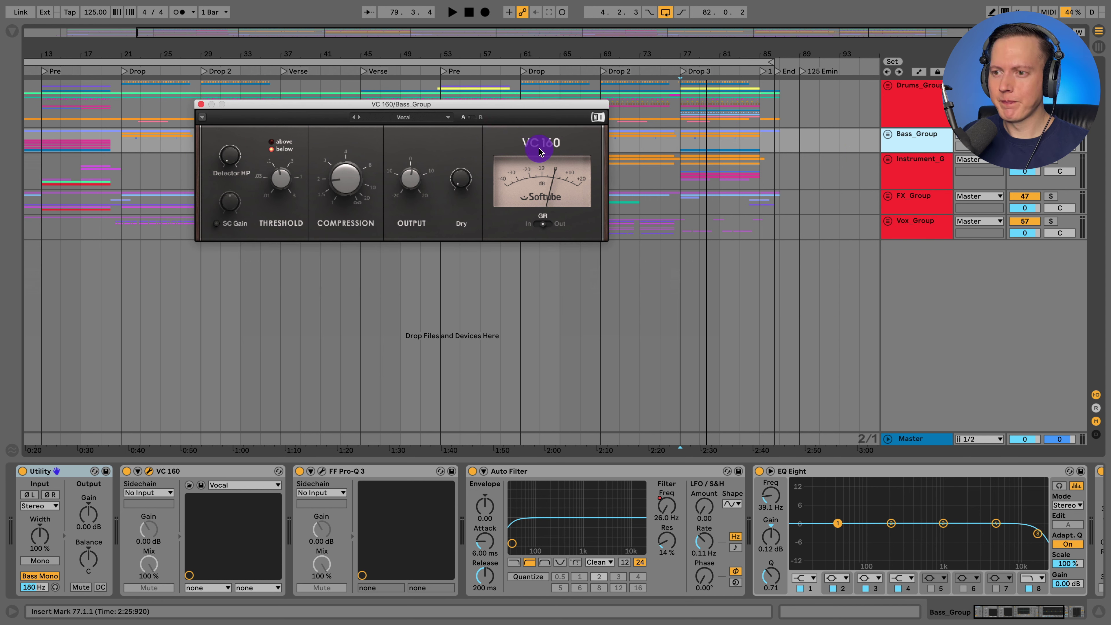
pyautogui.click(202, 106)
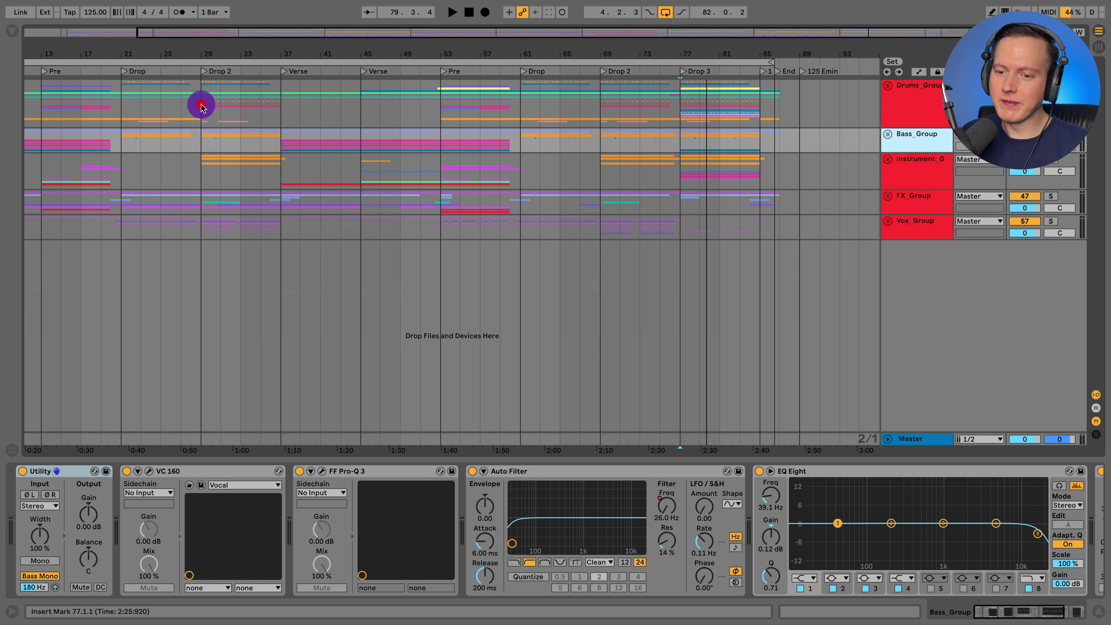
# - Check the Pro-Q 3 and Auto Filter devices, show automation lanes, and unfold Bass_Group
pyautogui.click(361, 471)
pyautogui.click(520, 471)
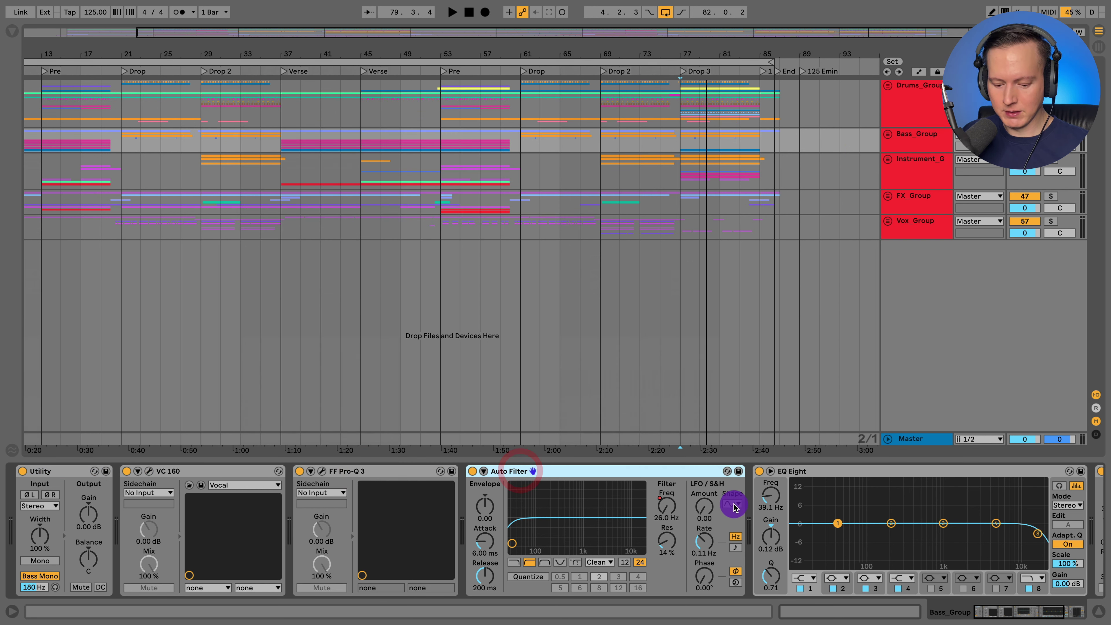
pyautogui.click(902, 144)
pyautogui.click(888, 134)
pyautogui.hscroll(-3, 341, 161)
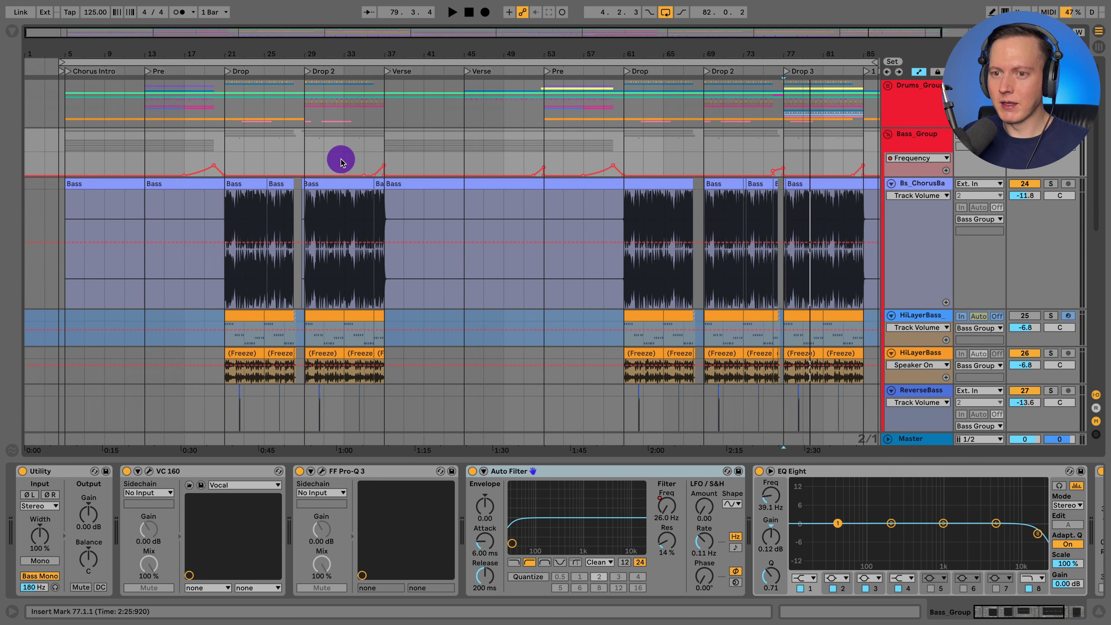
# - Enlarge the Bass_Group automation lane, then hide all automation lanes
pyautogui.click(188, 152)
pyautogui.moveTo(911, 175); pyautogui.dragTo(890, 211)
pyautogui.press('a')
# - Play from the Drop at bar 21 with Bs_ChorusBass selected, zooming onto Drop and Drop 2
pyautogui.click(914, 242)
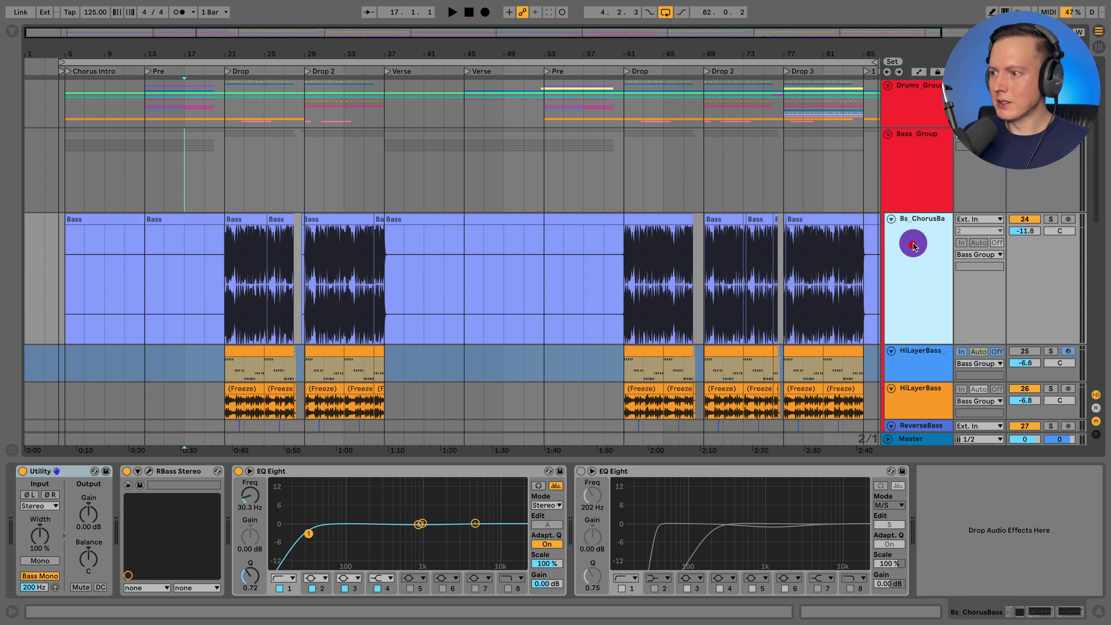
pyautogui.click(224, 241)
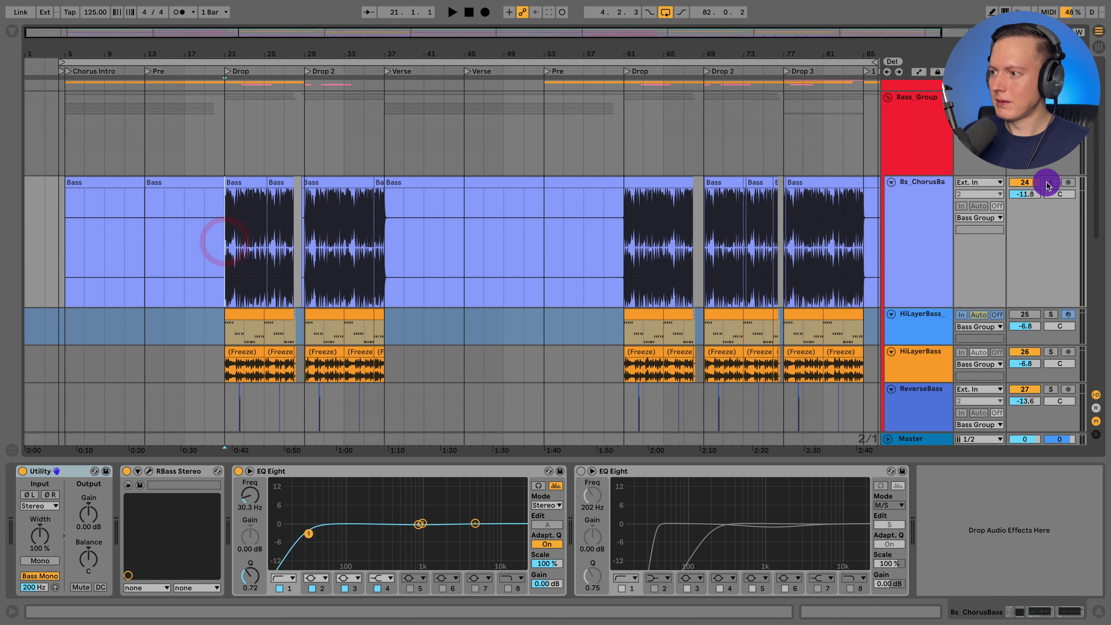
pyautogui.scroll(-1, 905, 206)
pyautogui.click(909, 200)
pyautogui.press('space')
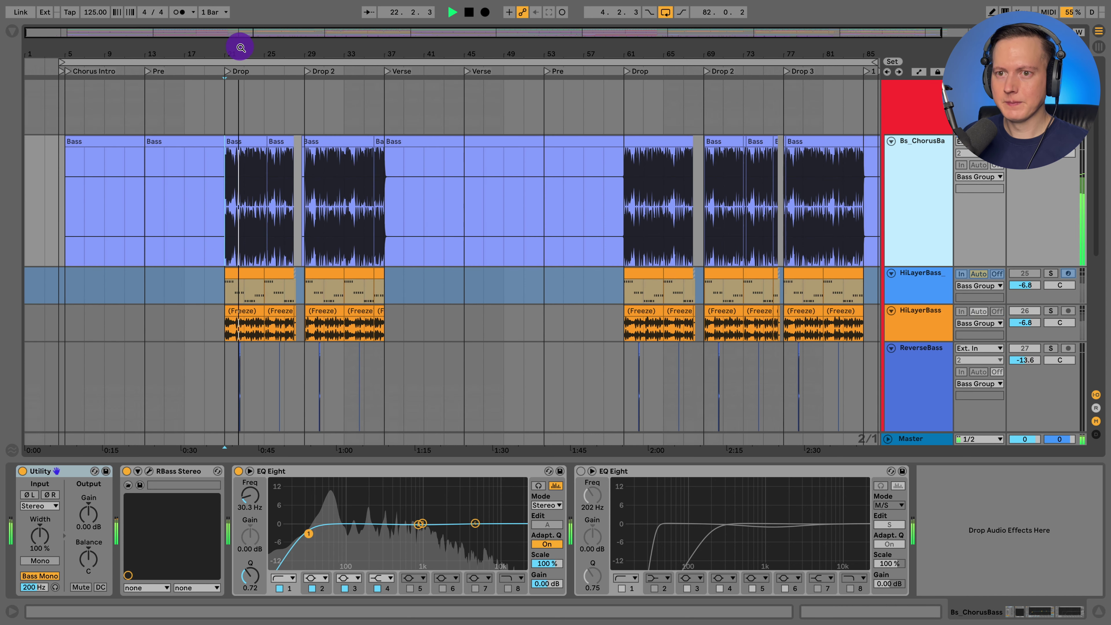
pyautogui.moveTo(241, 42); pyautogui.dragTo(245, 56)
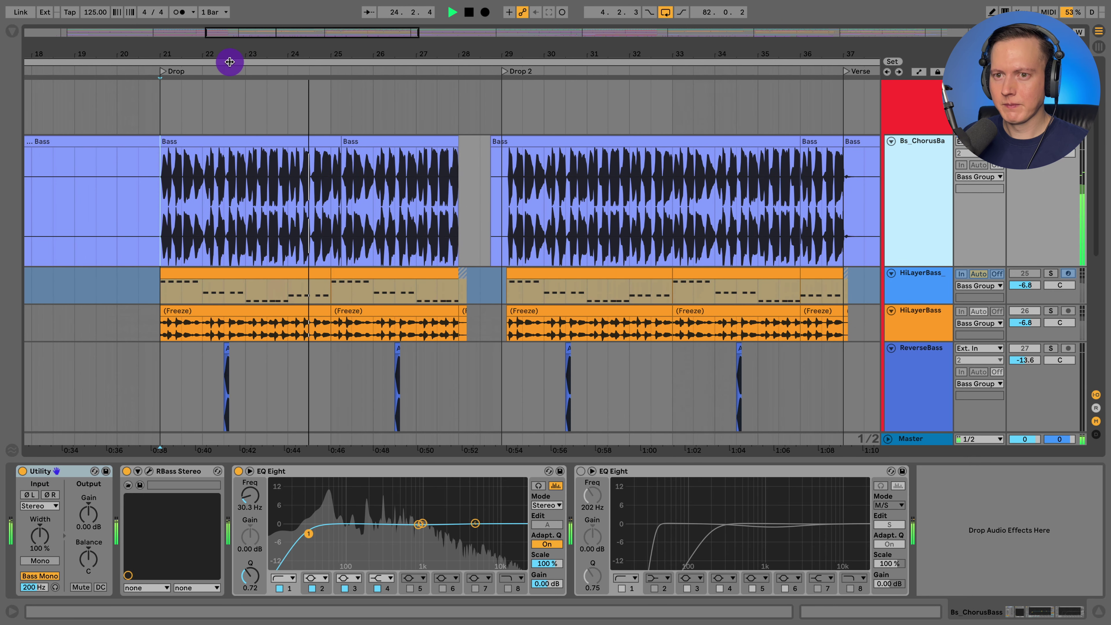
# - Review the HiLayerBass clip's E3, C3, A2, B2 notes and Serum chain, then select the frozen HiLayerBass track
pyautogui.doubleClick(258, 273)
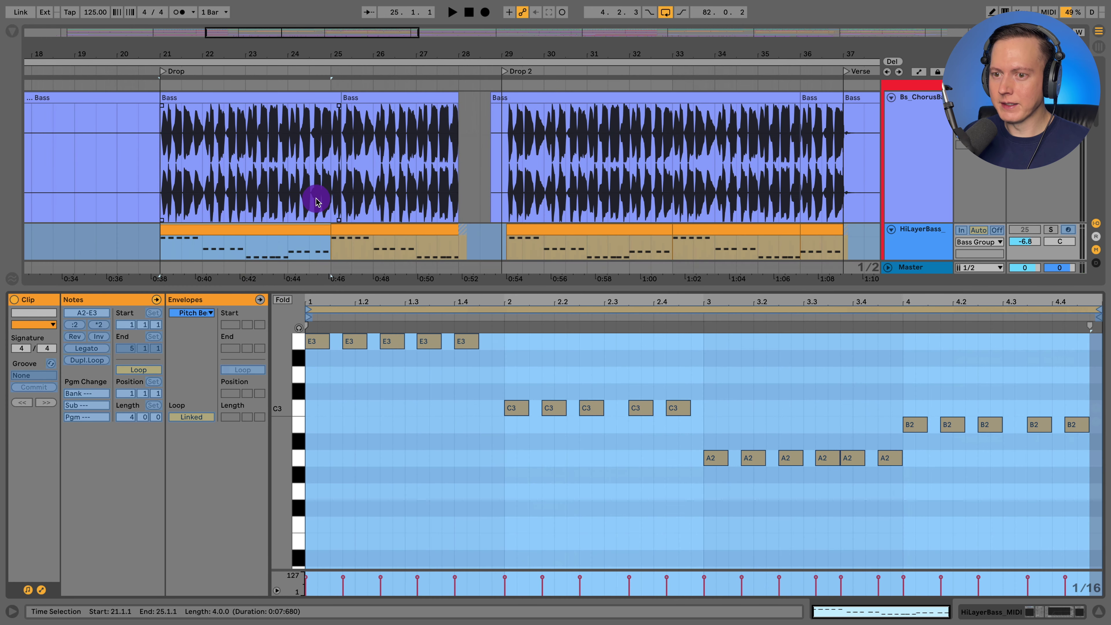
pyautogui.scroll(-2, 315, 199)
pyautogui.click(427, 380)
pyautogui.scroll(2, 428, 381)
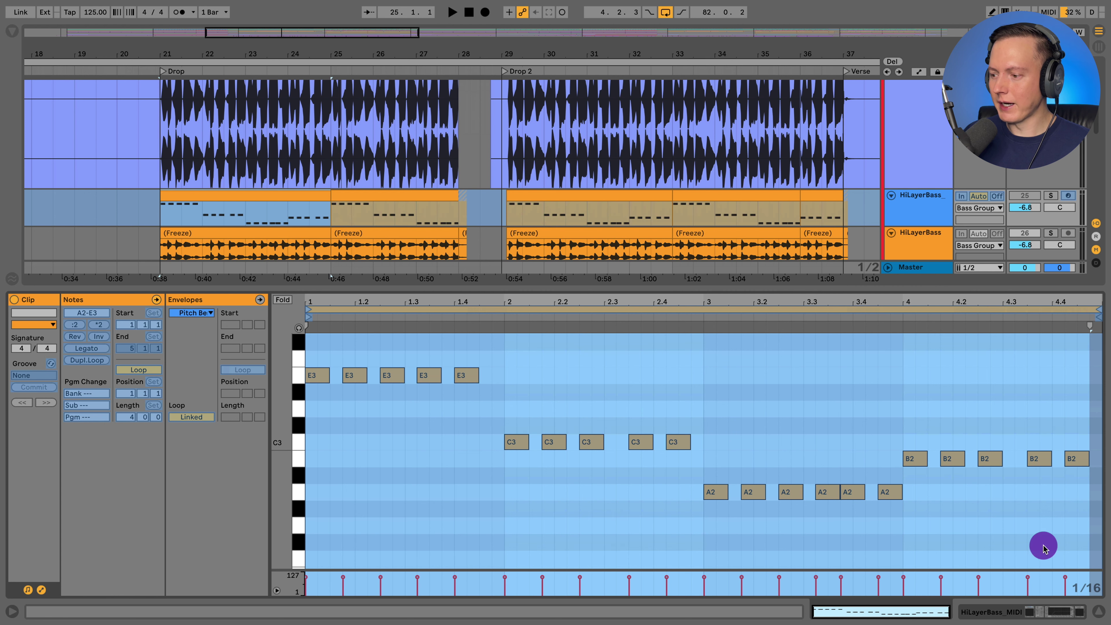
pyautogui.click(1076, 613)
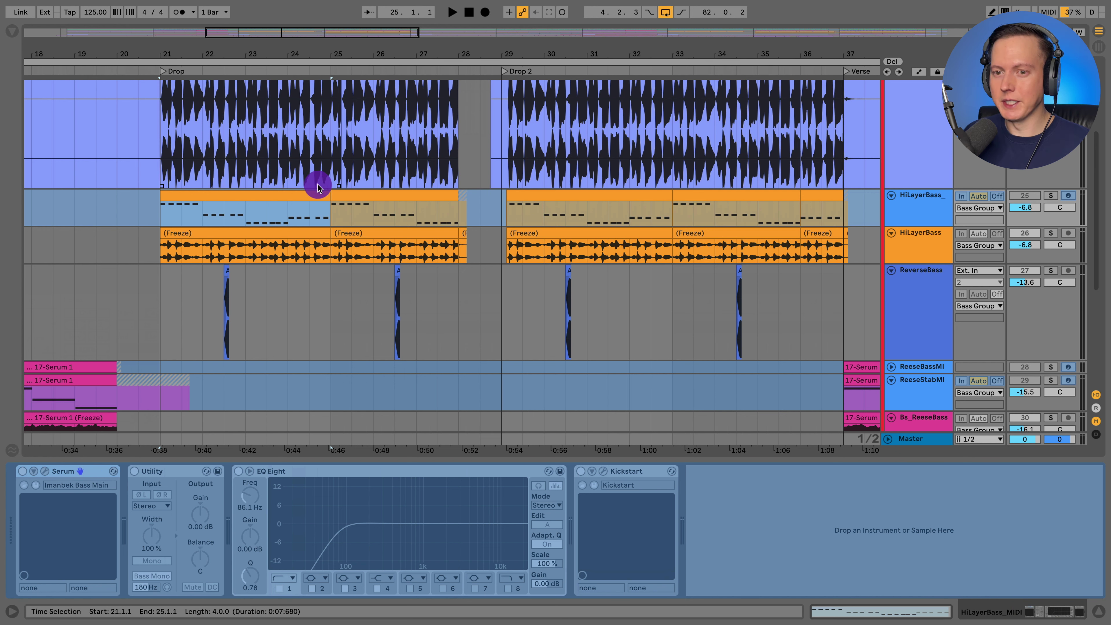
pyautogui.click(151, 255)
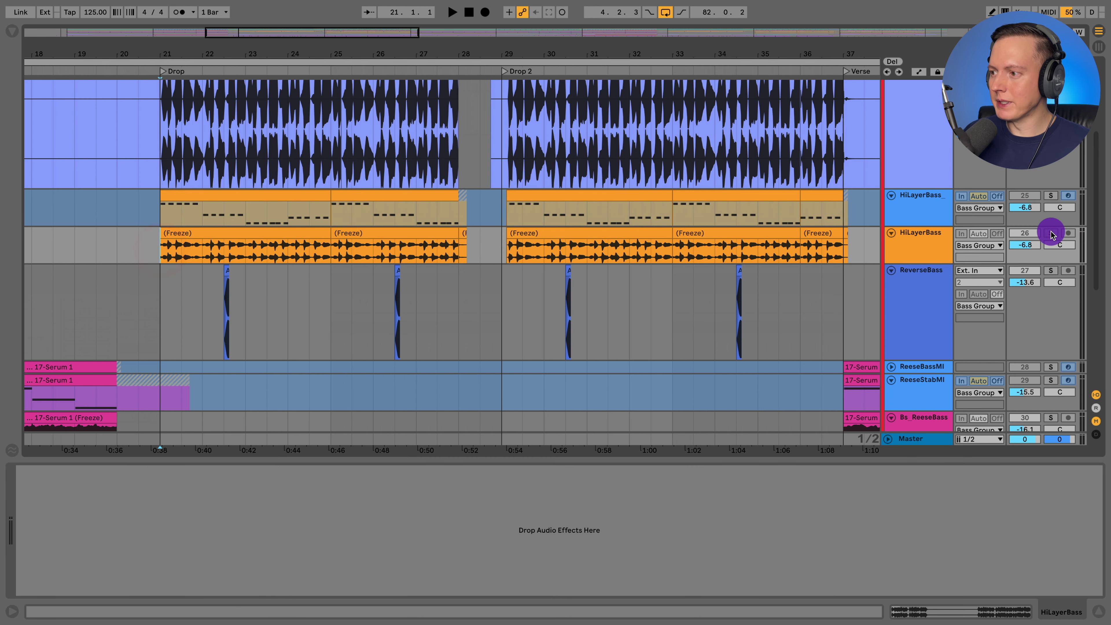
# - Play from bar 21, then zoom in on the start of the Drop including its marker
pyautogui.press('space')
pyautogui.scroll(-2, 827, 71)
pyautogui.hscroll(2, 747, 215)
pyautogui.scroll(2, 918, 238)
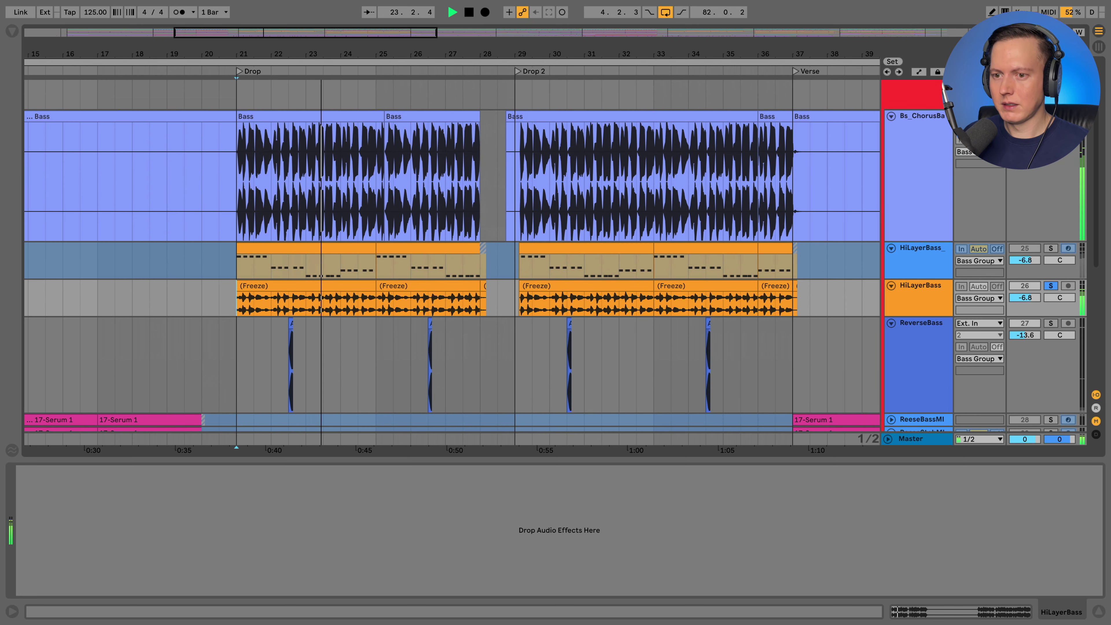
pyautogui.click(595, 133)
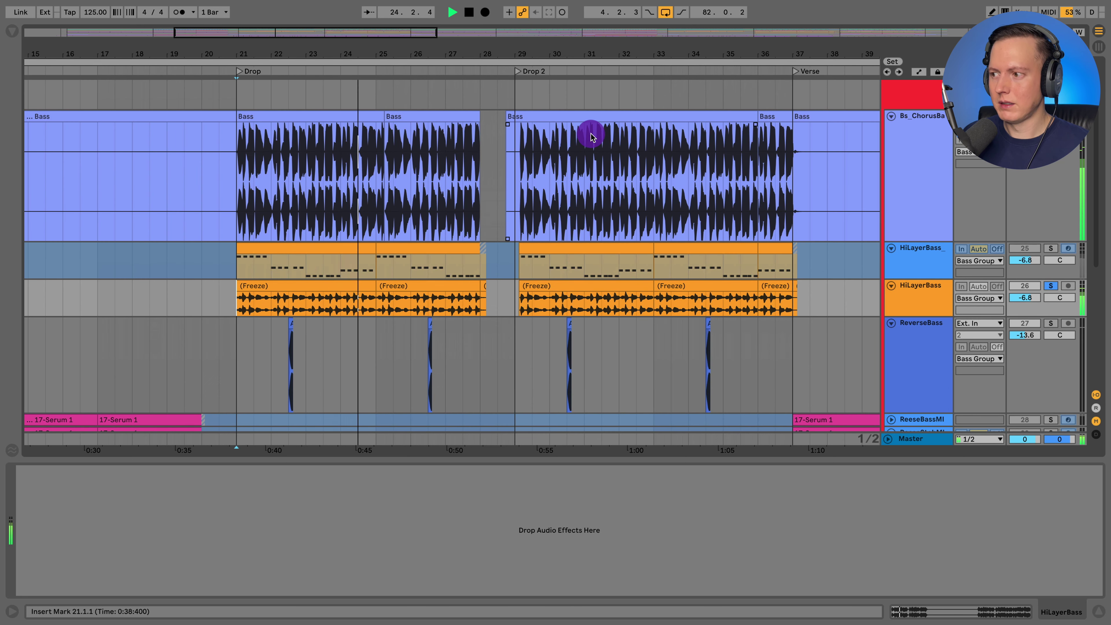
pyautogui.press('space')
pyautogui.moveTo(297, 60); pyautogui.dragTo(432, 163)
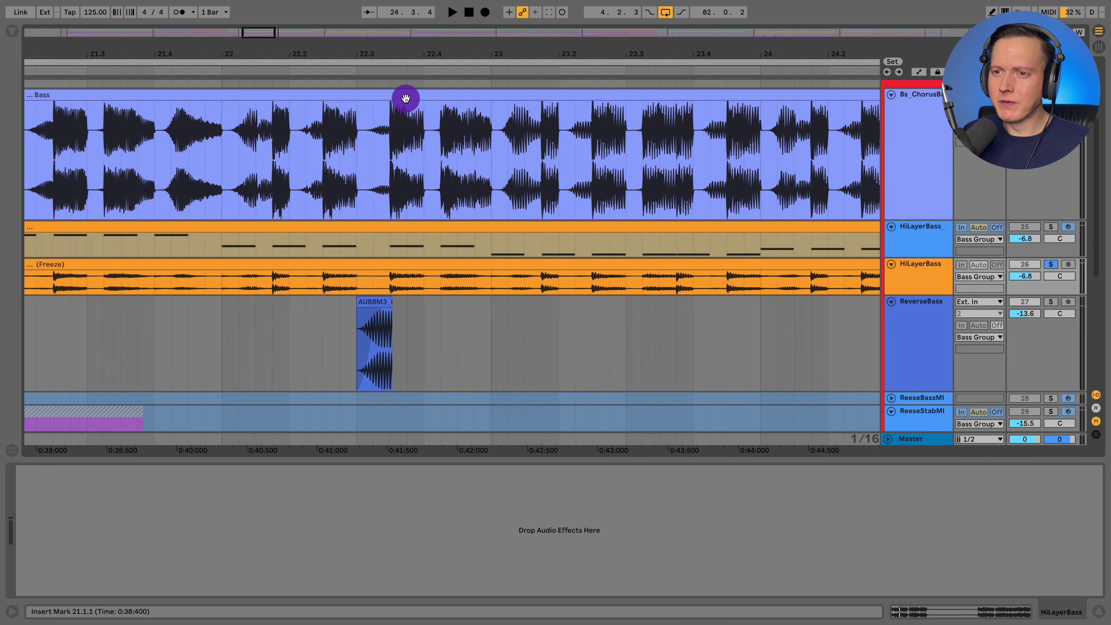
pyautogui.moveTo(381, 52)
pyautogui.mouseDown()
pyautogui.moveTo(381, 35)
pyautogui.moveTo(381, 54)
pyautogui.mouseUp()
# - Select the short reverse clip and solo ReverseBass to hear it play
pyautogui.moveTo(365, 158); pyautogui.dragTo(401, 157)
pyautogui.click(383, 338)
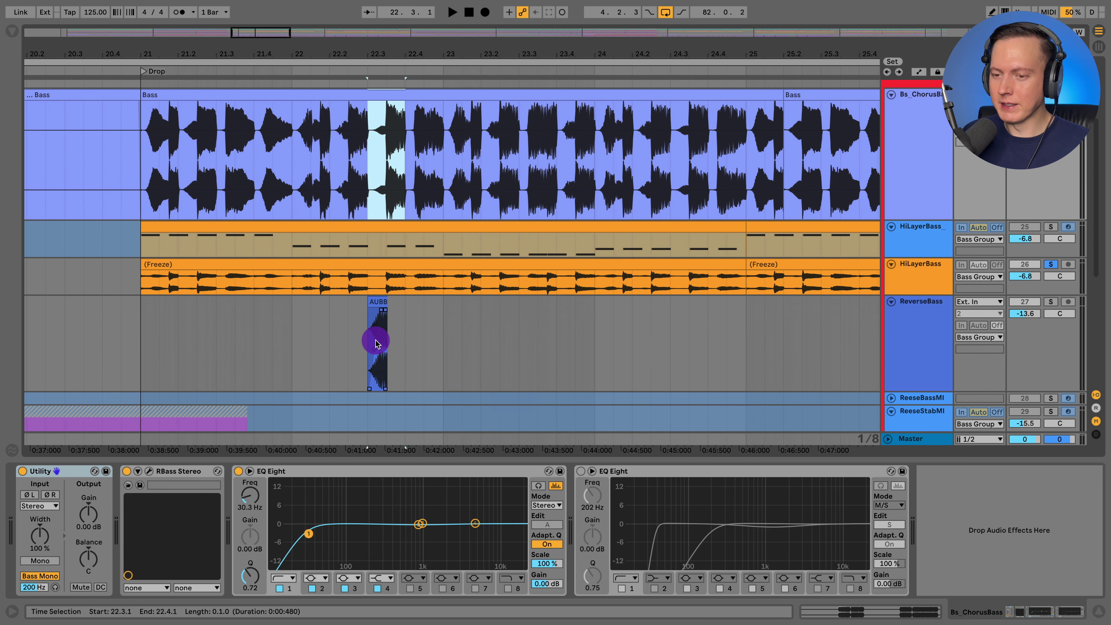
pyautogui.click(375, 343)
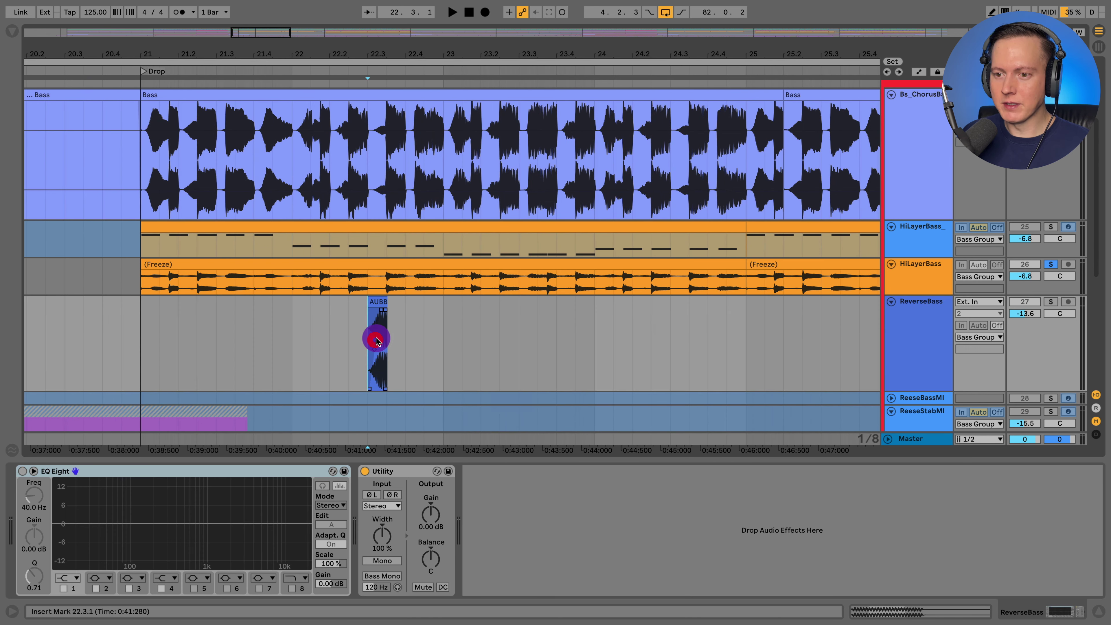
pyautogui.click(1050, 303)
pyautogui.press('space')
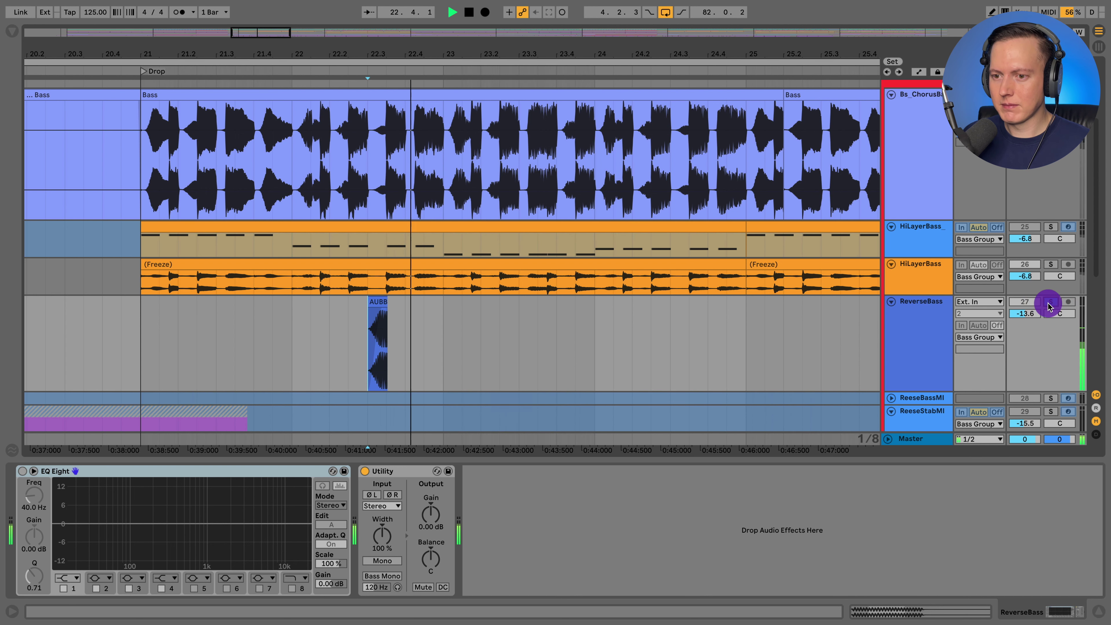
# - Solo all bass tracks from ReverseBass up to Bs_ChorusBass and play the drop from bar 21
pyautogui.click(144, 329)
pyautogui.click(913, 322)
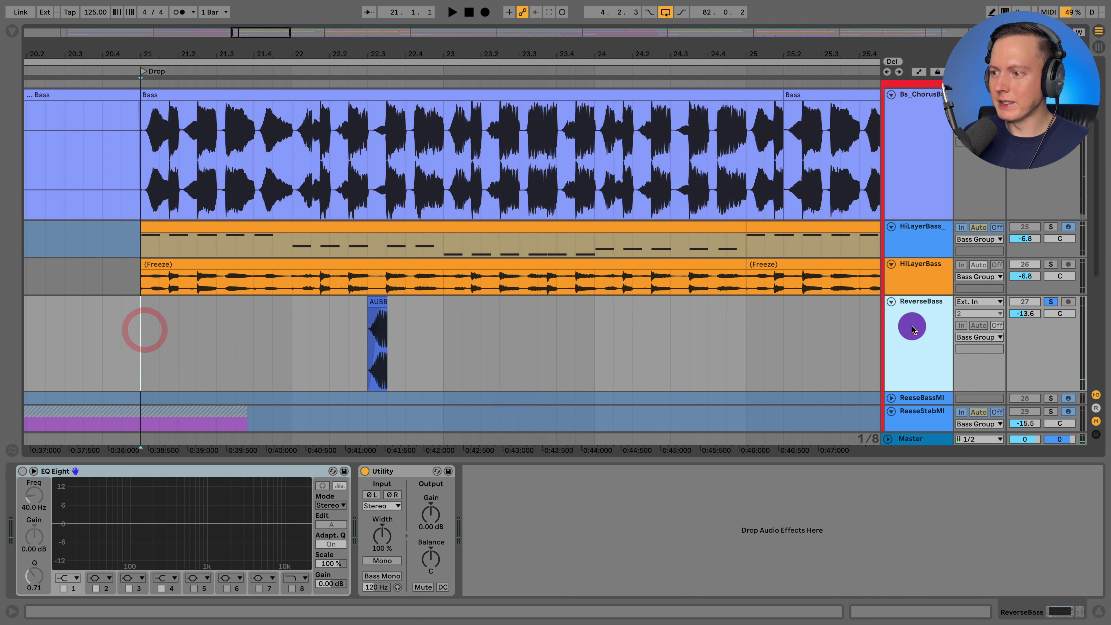
pyautogui.keyDown('shift'); pyautogui.click(916, 152); pyautogui.keyUp('shift')
pyautogui.press('s')
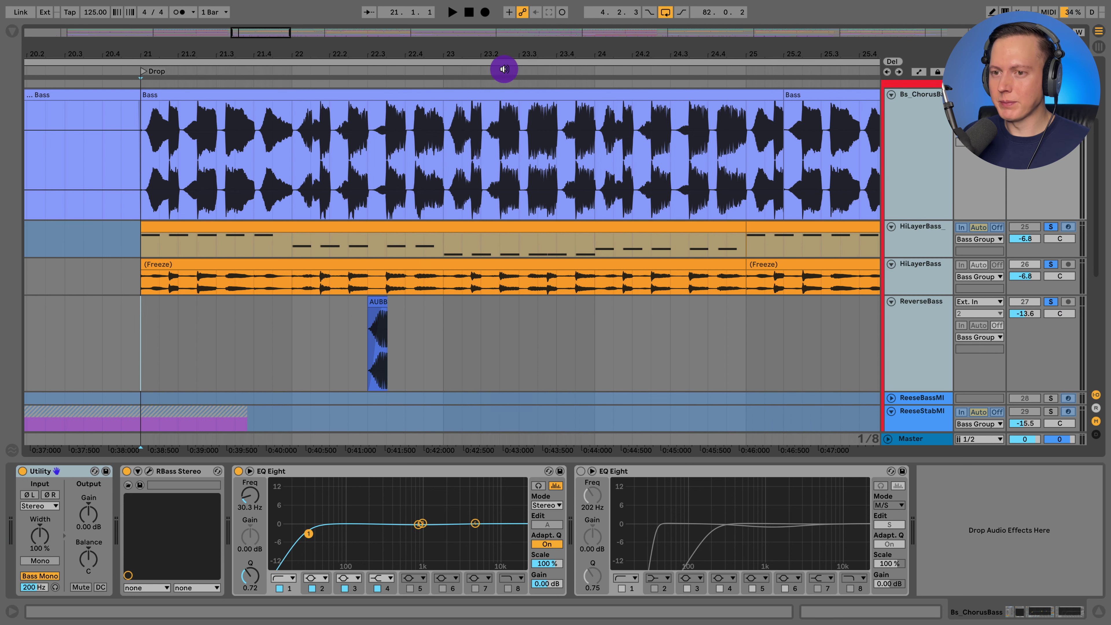
pyautogui.press('space')
pyautogui.moveTo(490, 66); pyautogui.dragTo(483, 102)
pyautogui.hscroll(5, 515, 318)
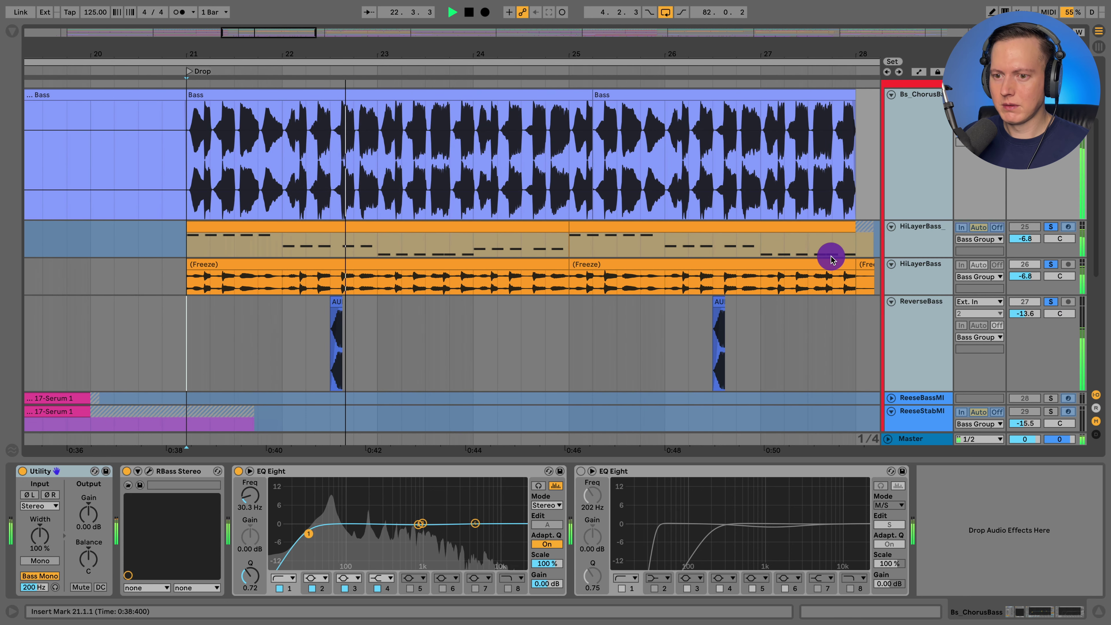
# - Unsolo HiLayerBass and ReverseBass, stop, shrink ReverseBass, and zoom out to the whole song
pyautogui.click(1049, 227)
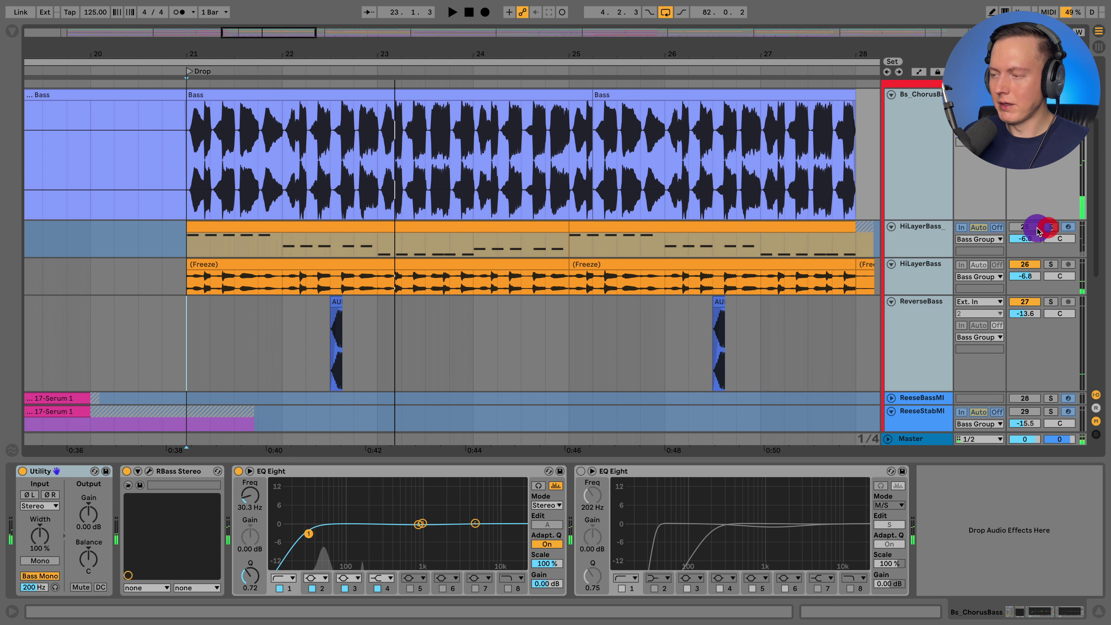
pyautogui.press('space')
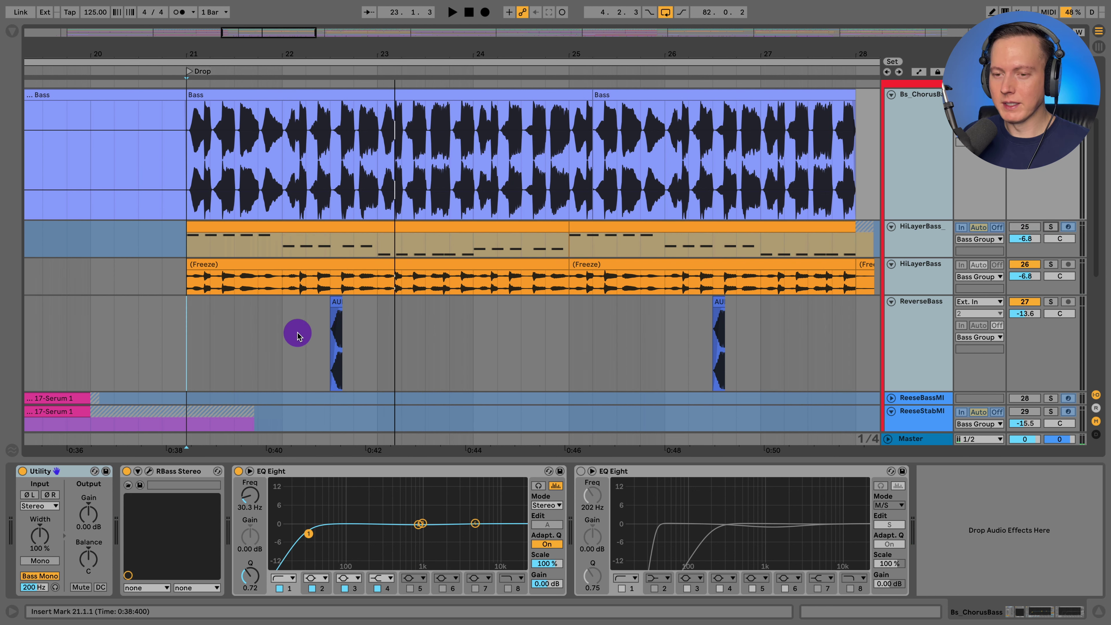
pyautogui.moveTo(302, 49)
pyautogui.mouseDown()
pyautogui.moveTo(304, 39)
pyautogui.moveTo(305, 49)
pyautogui.mouseUp()
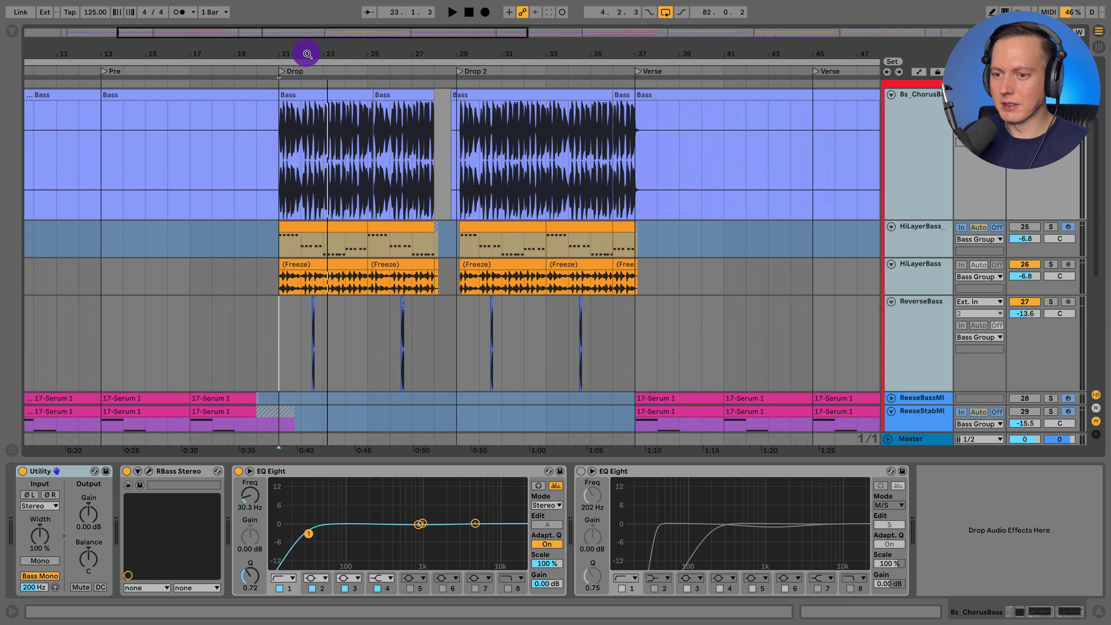
pyautogui.click(924, 385)
pyautogui.moveTo(927, 392); pyautogui.dragTo(923, 352)
pyautogui.press('-')
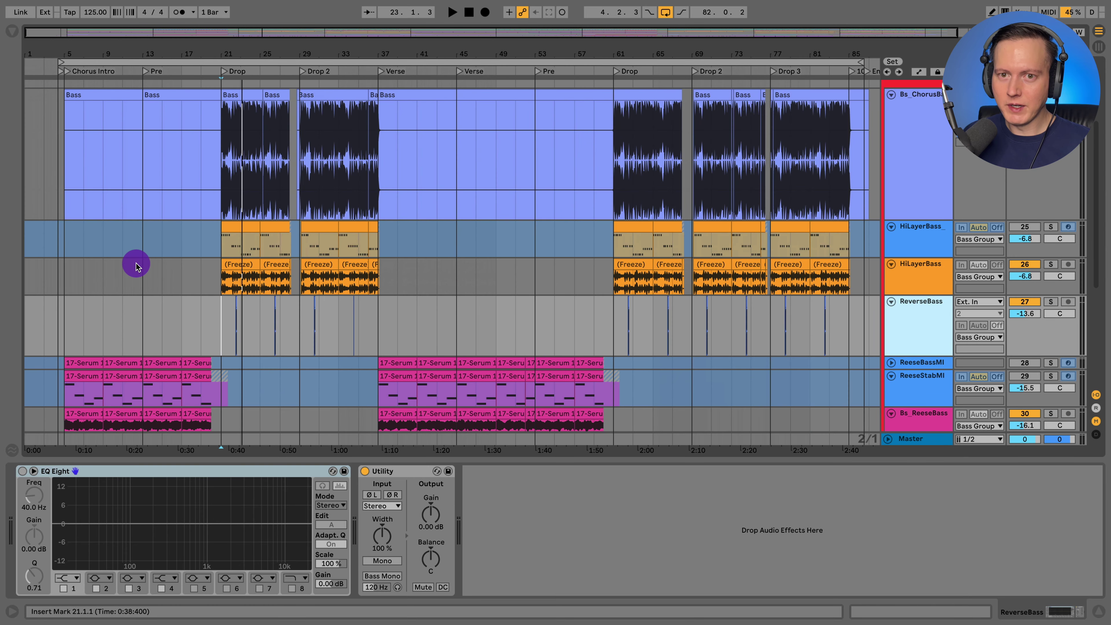
pyautogui.scroll(-8, 135, 265)
# - Zoom to bars 2–29, make the three Bs_Reese tracks taller, and hide the detail panel
pyautogui.moveTo(93, 50); pyautogui.dragTo(577, 318)
pyautogui.click(907, 339)
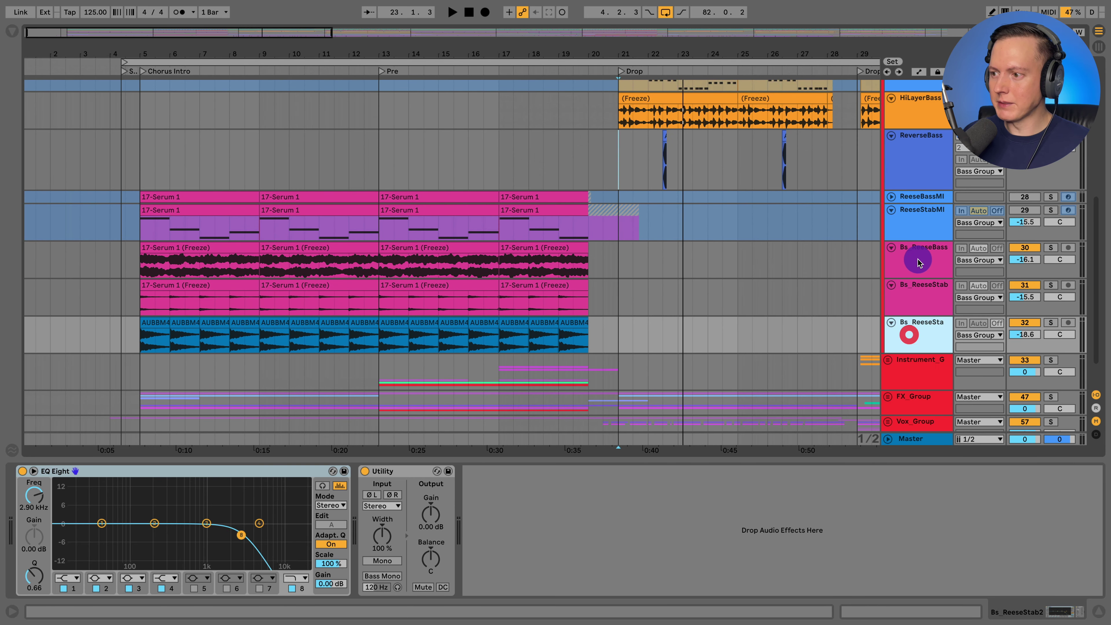
pyautogui.keyDown('shift'); pyautogui.click(913, 258); pyautogui.keyUp('shift')
pyautogui.moveTo(923, 278); pyautogui.dragTo(923, 314)
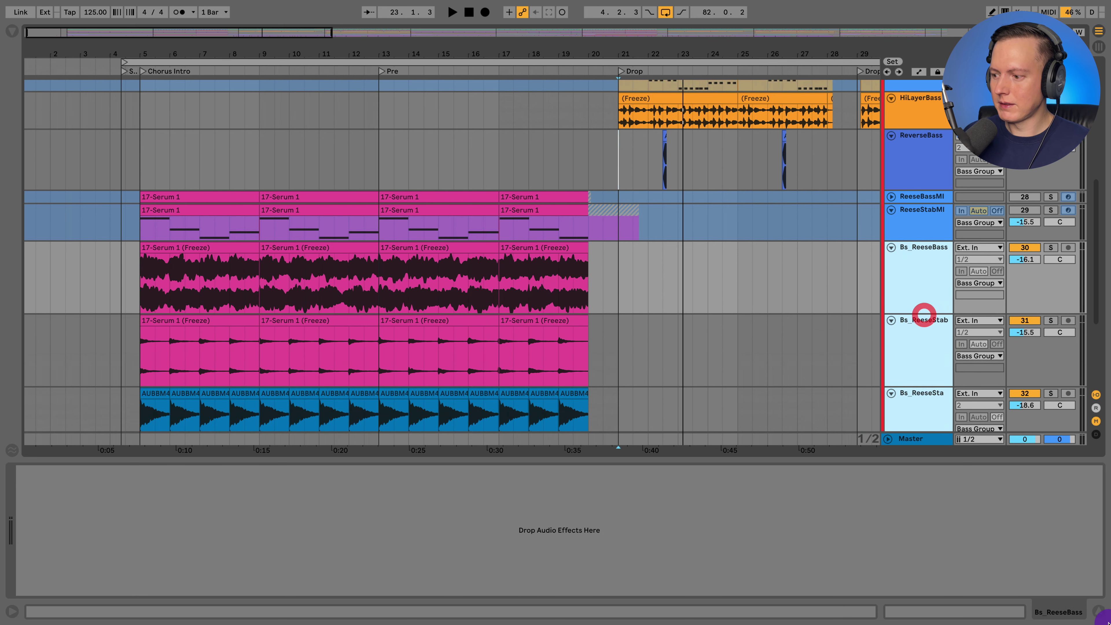
pyautogui.hotkey('ctrl', 'alt', 'l')
# - Review the ReeseBassMI and ReeseStabMI device chains, then hide the device panel
pyautogui.click(913, 222)
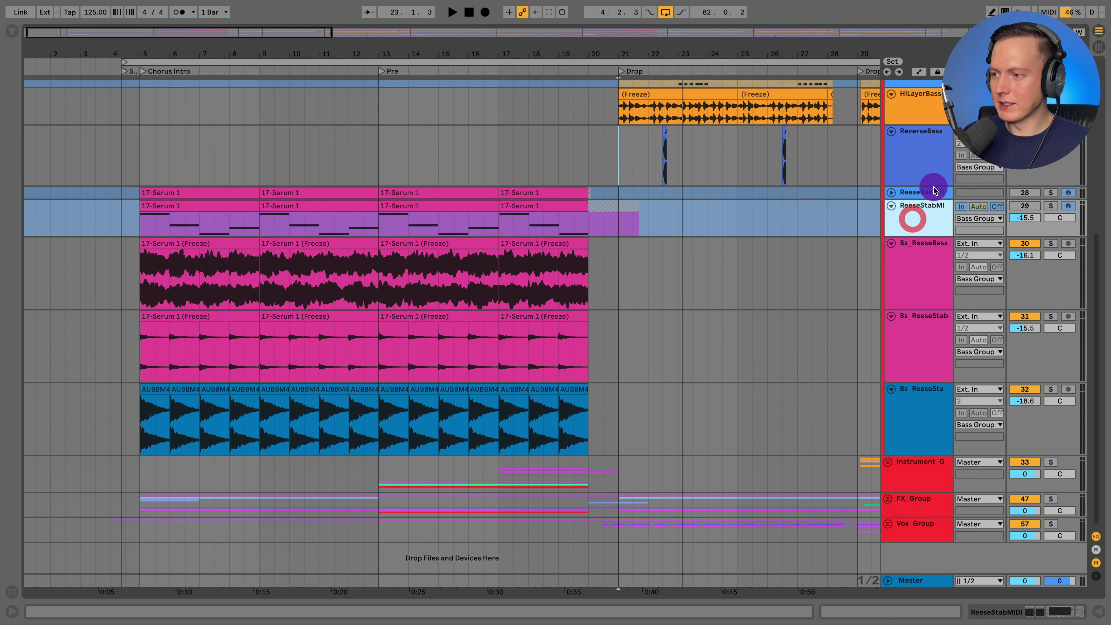
pyautogui.keyDown('shift'); pyautogui.click(923, 192); pyautogui.keyUp('shift')
pyautogui.click(1023, 616)
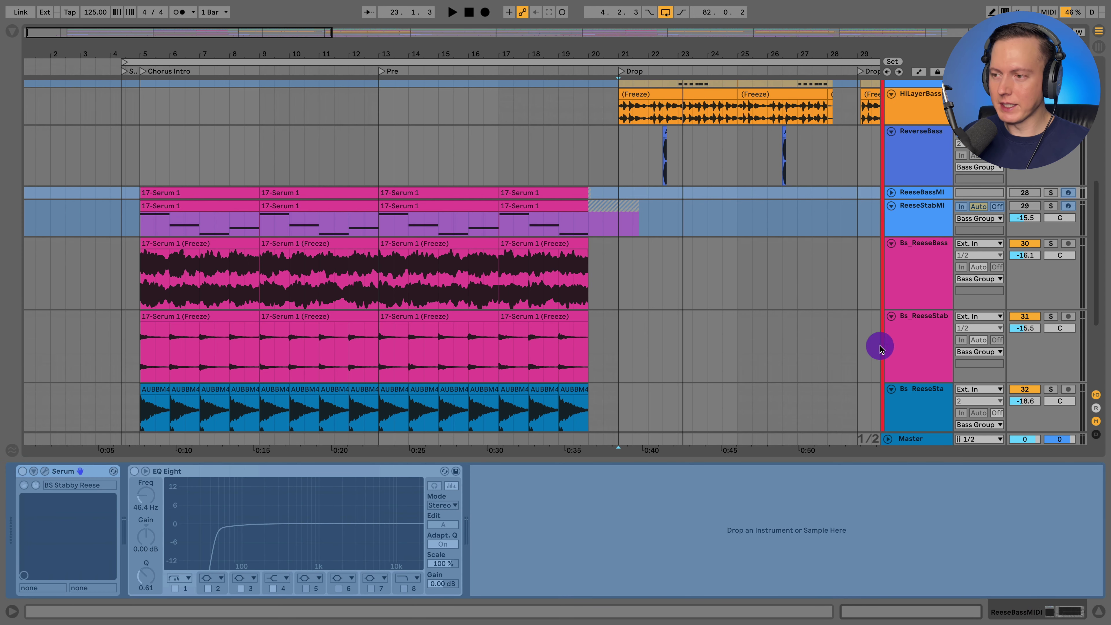
pyautogui.click(926, 192)
pyautogui.click(921, 209)
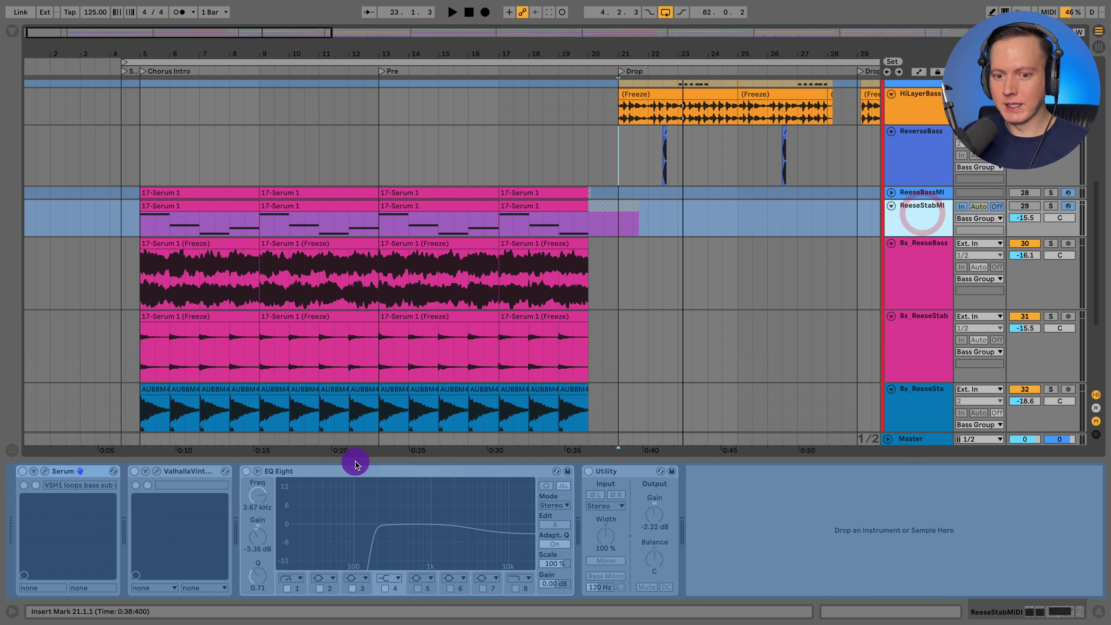
pyautogui.click(1088, 614)
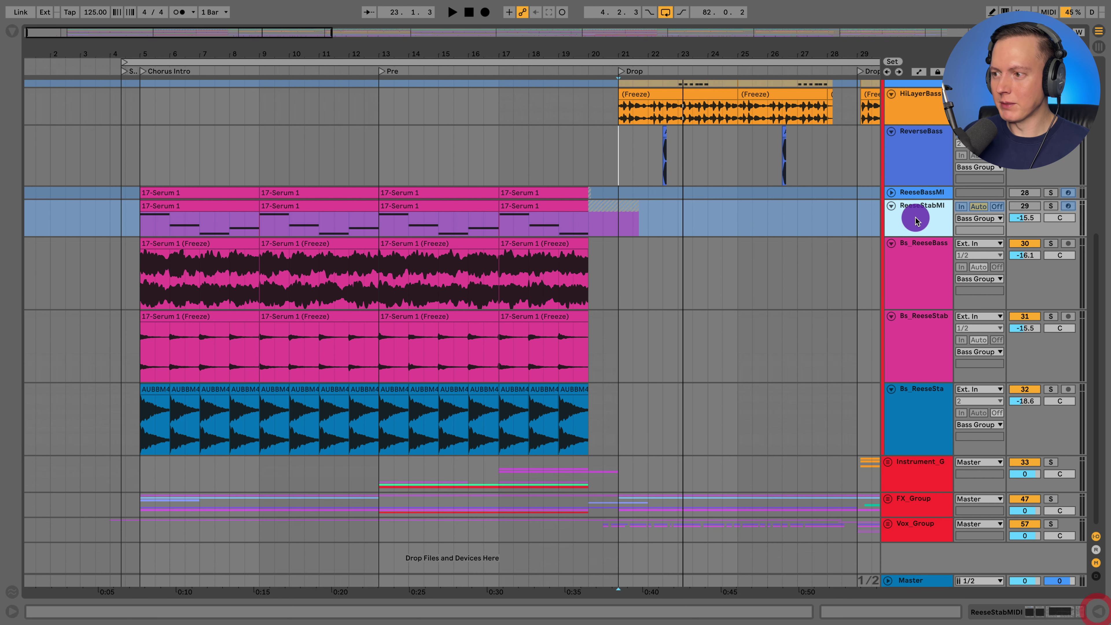
# - Solo Bs_ReeseBass, then the third Reese track, playing each from bar 5
pyautogui.click(924, 251)
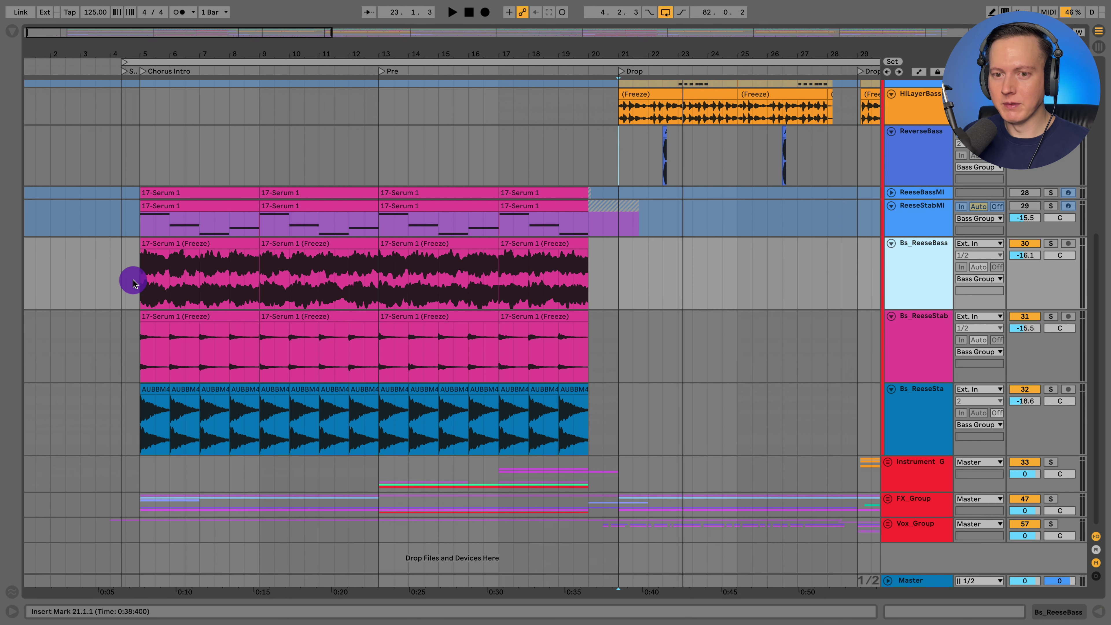
pyautogui.click(144, 279)
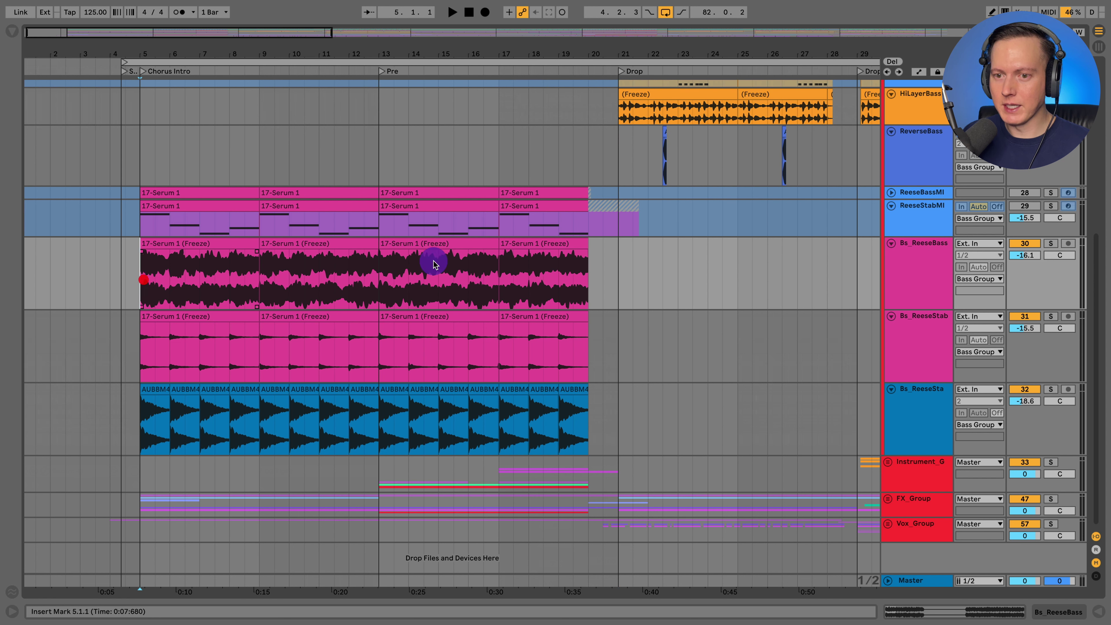
pyautogui.click(1051, 244)
pyautogui.press('space')
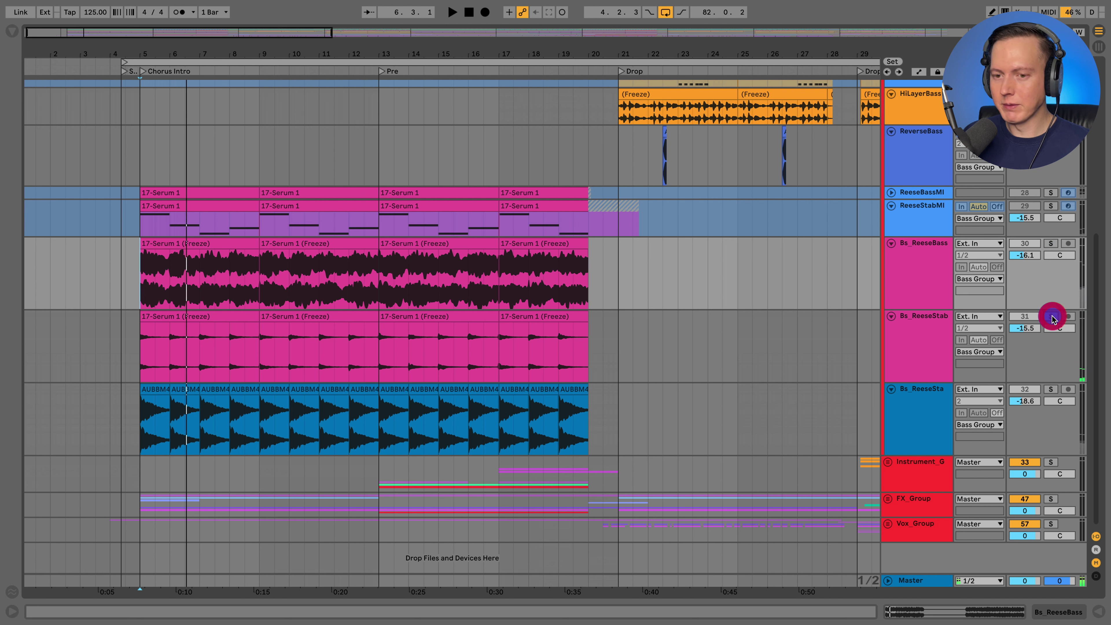
pyautogui.press('space')
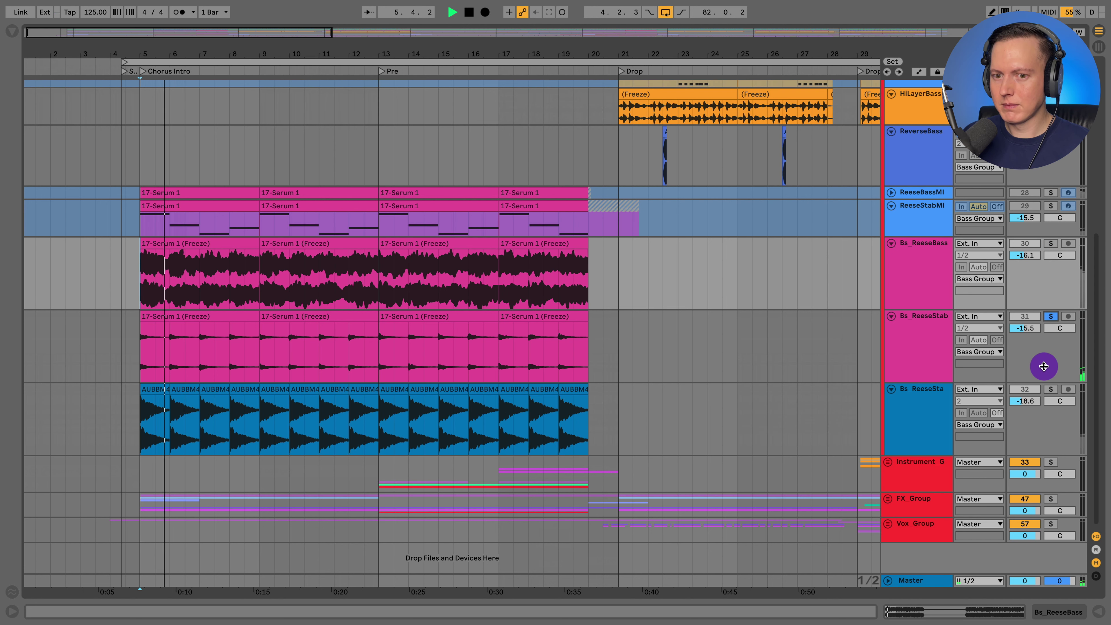
pyautogui.press('space')
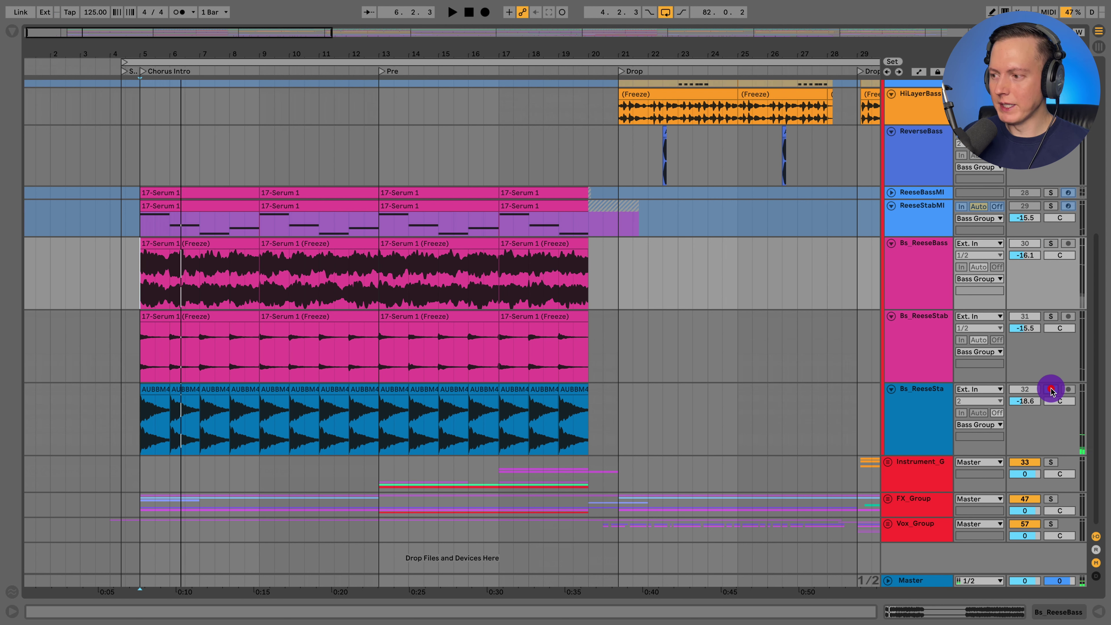
pyautogui.click(1051, 389)
pyautogui.press('space')
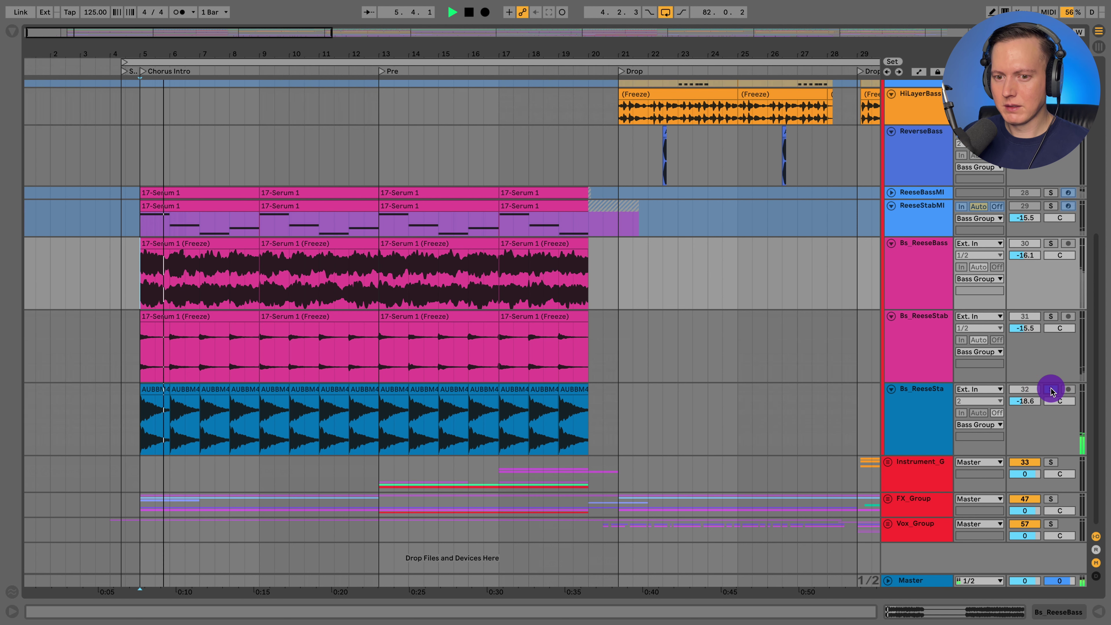
pyautogui.press('space')
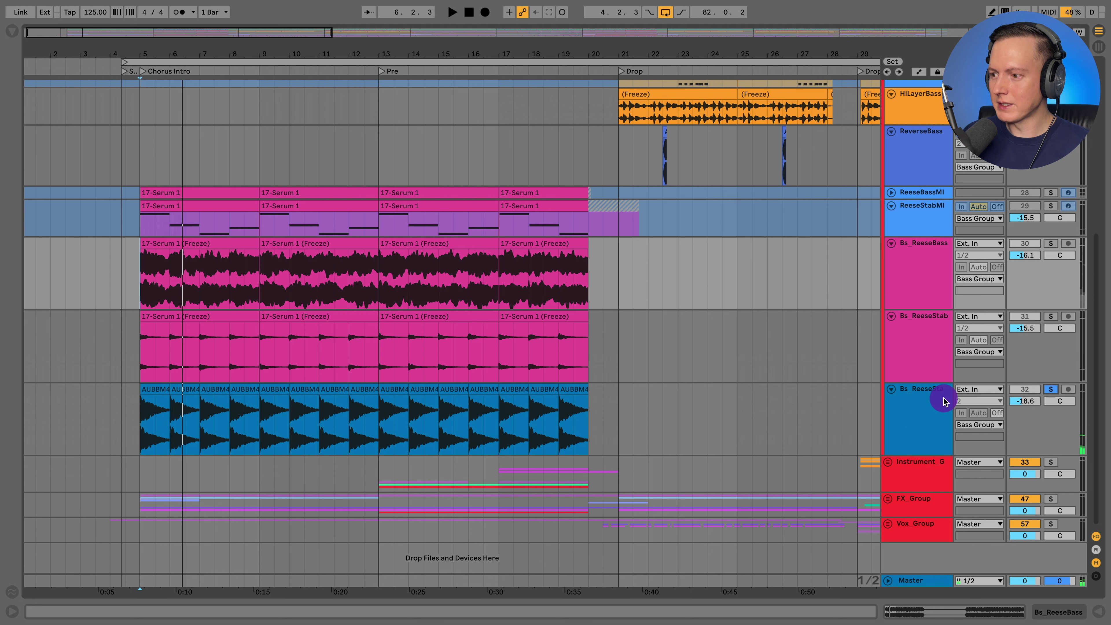
# - Solo all three Reese bass tracks together and play from bar 5
pyautogui.click(942, 399)
pyautogui.keyDown('shift'); pyautogui.click(942, 256); pyautogui.keyUp('shift')
pyautogui.click(1050, 243)
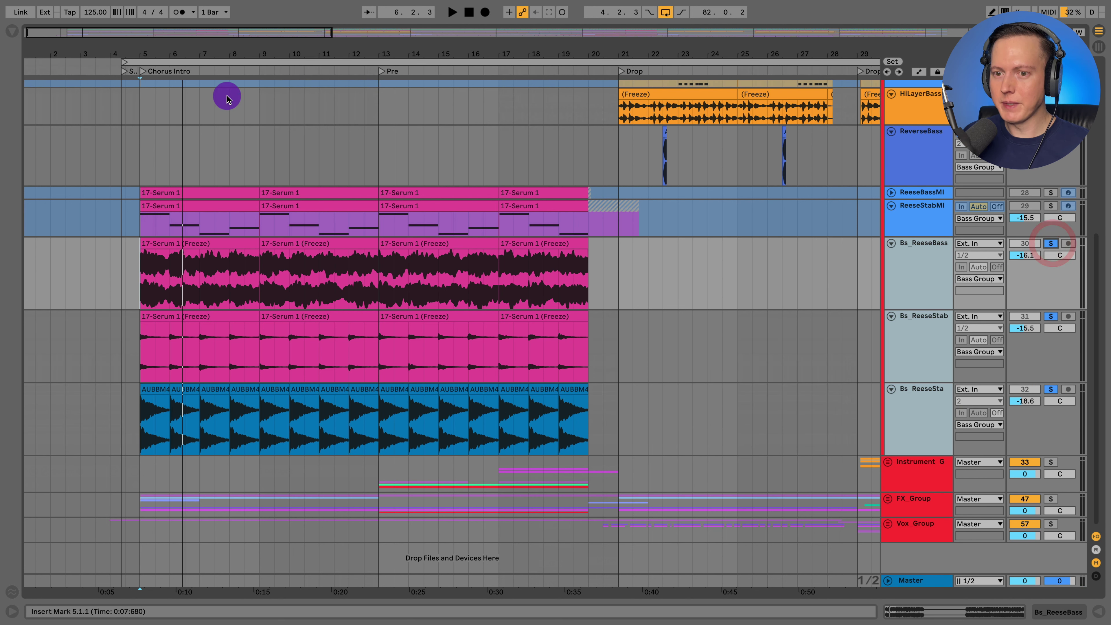
pyautogui.press('space')
# - View the first 17-Serum 1 clip's MIDI notes, then zoom out to bars 1–81
pyautogui.click(182, 206)
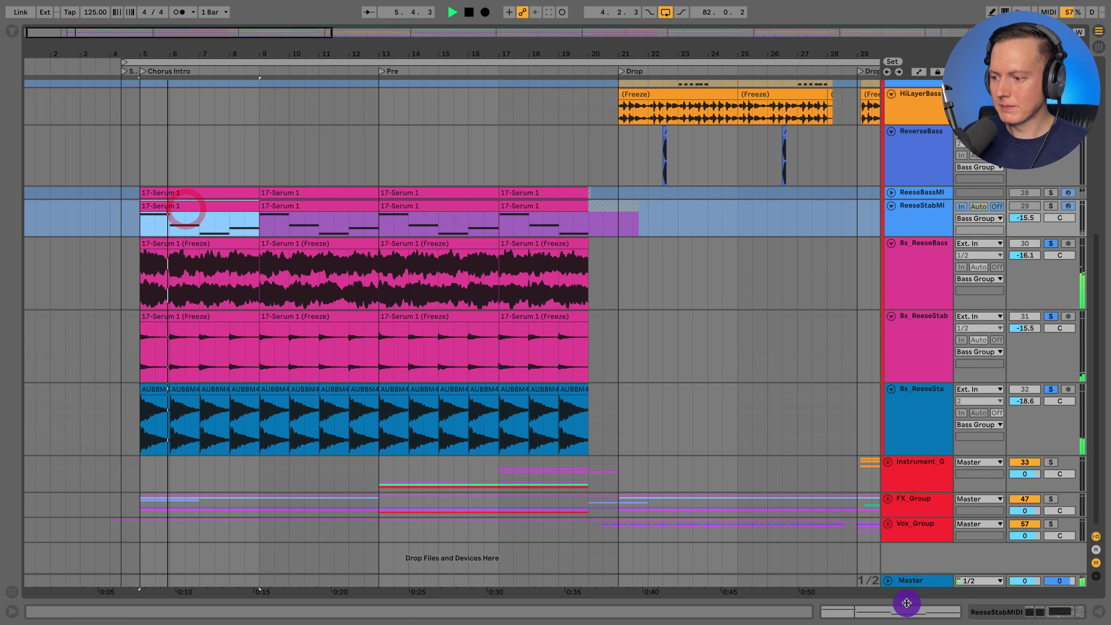
pyautogui.click(906, 603)
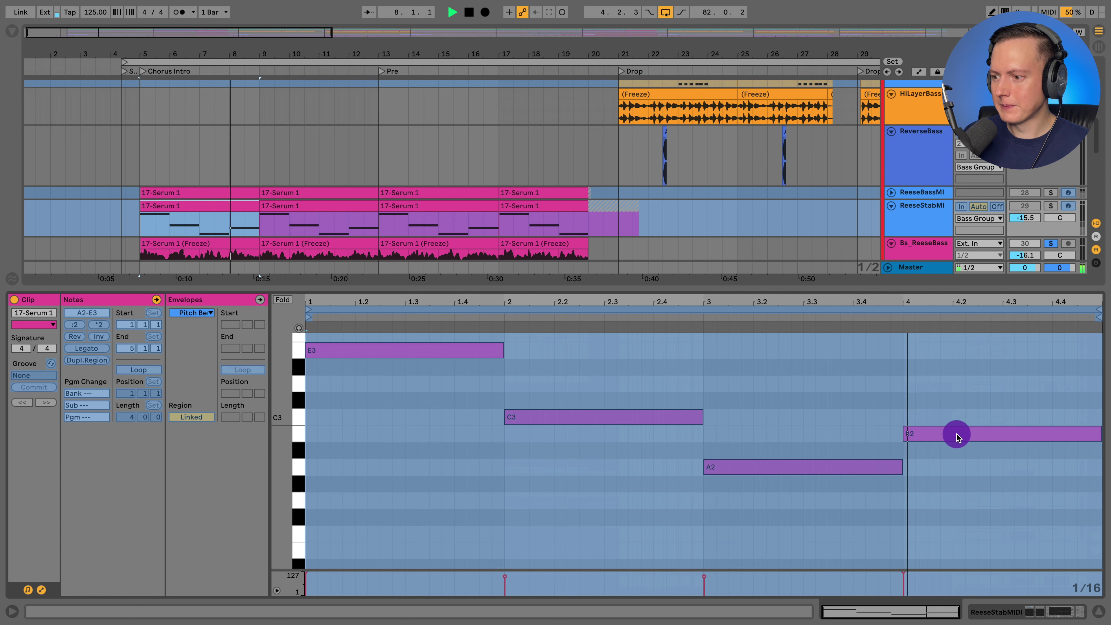
pyautogui.click(1095, 613)
pyautogui.moveTo(414, 54); pyautogui.dragTo(413, 35)
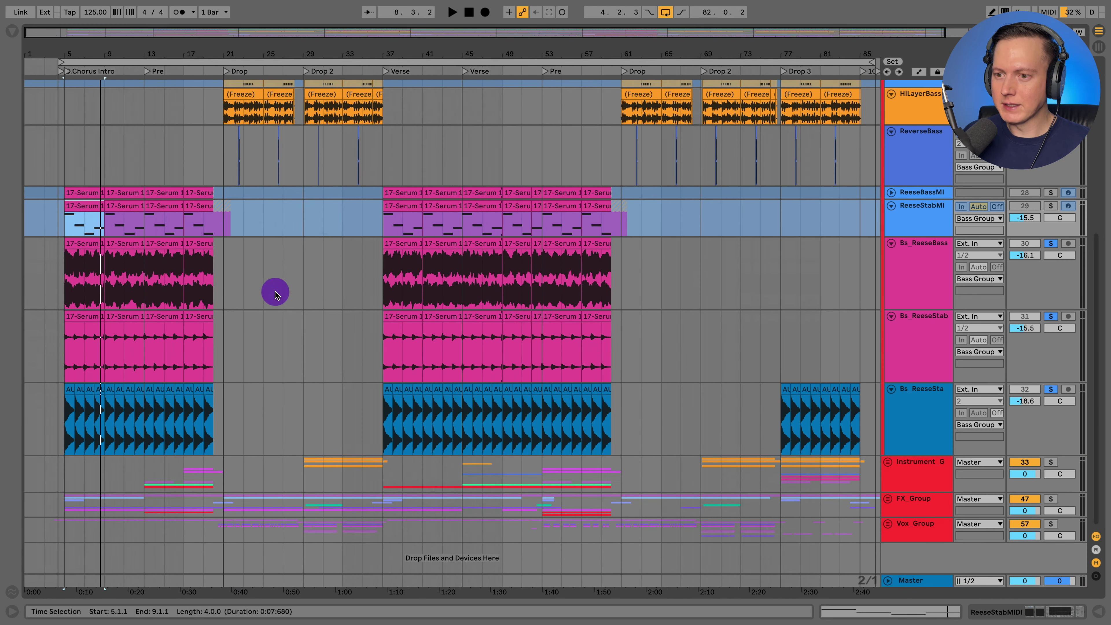
# - Play the mix from bar 45 in the second Verse, then stop
pyautogui.click(462, 153)
pyautogui.press('space')
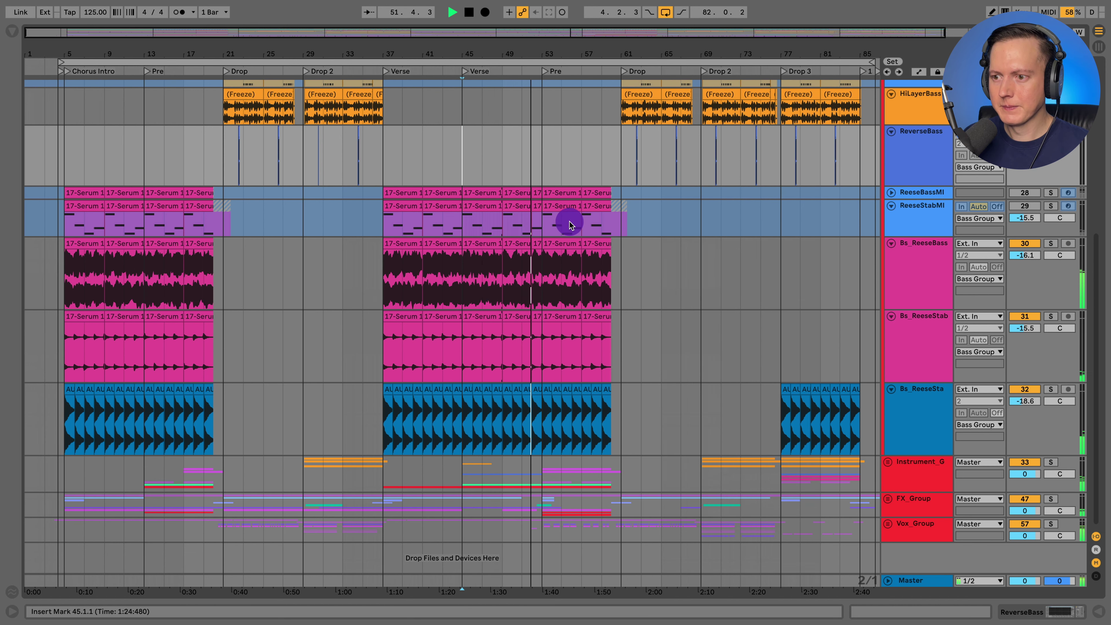
pyautogui.scroll(1, 570, 224)
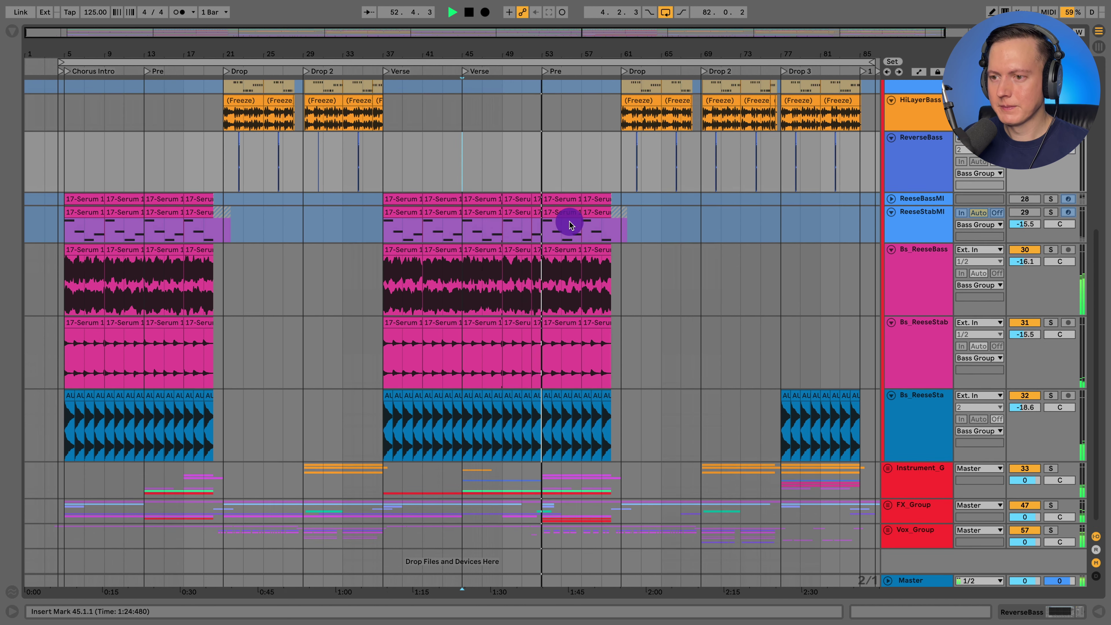
pyautogui.press('space')
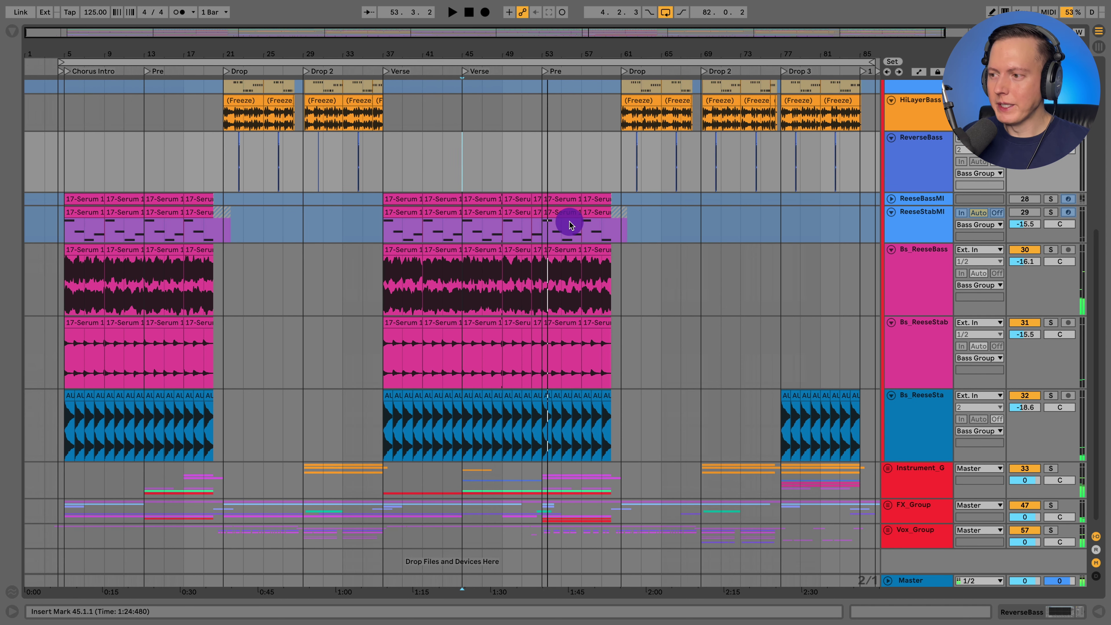
# - Scroll up to the Bass group, zoom out to the song's end, and set the play position to bar 21
pyautogui.scroll(5, 717, 237)
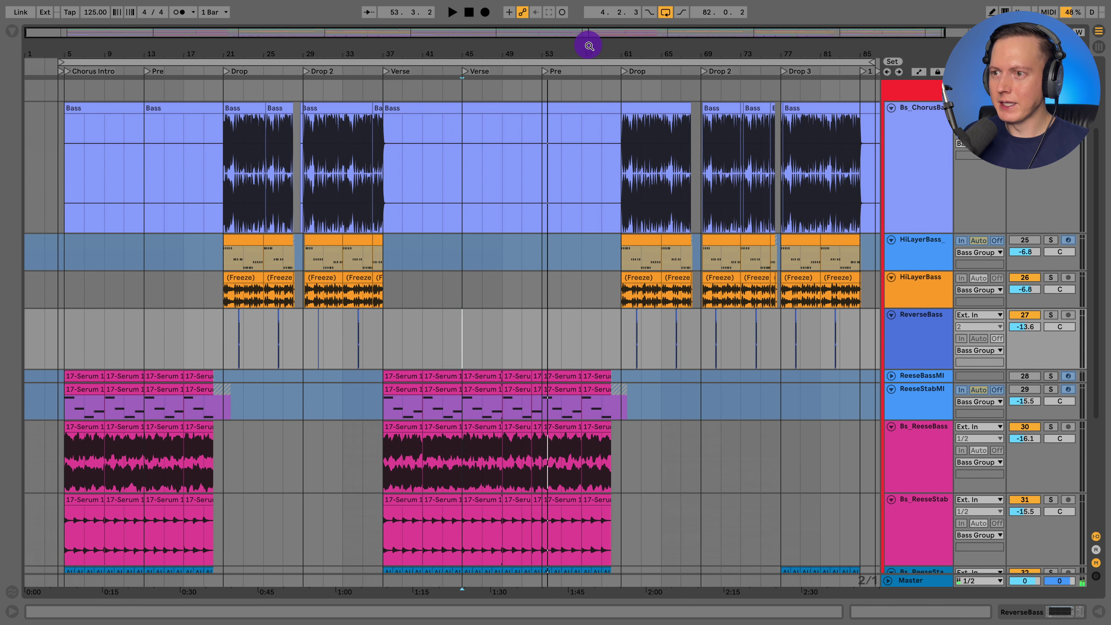
pyautogui.moveTo(593, 53); pyautogui.dragTo(592, 46)
pyautogui.click(265, 158)
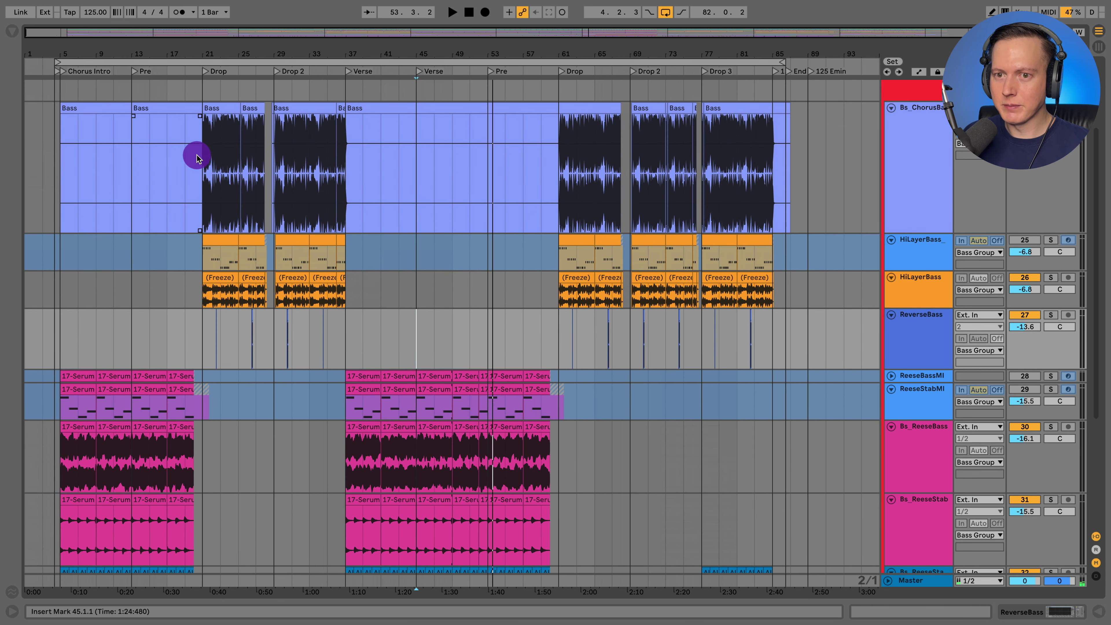
pyautogui.scroll(-10, 211, 186)
pyautogui.click(211, 186)
# - Solo the Ins_LeadStab track at bar 29, then stop playback
pyautogui.scroll(-1, 227, 195)
pyautogui.click(275, 250)
pyautogui.scroll(-5, 275, 219)
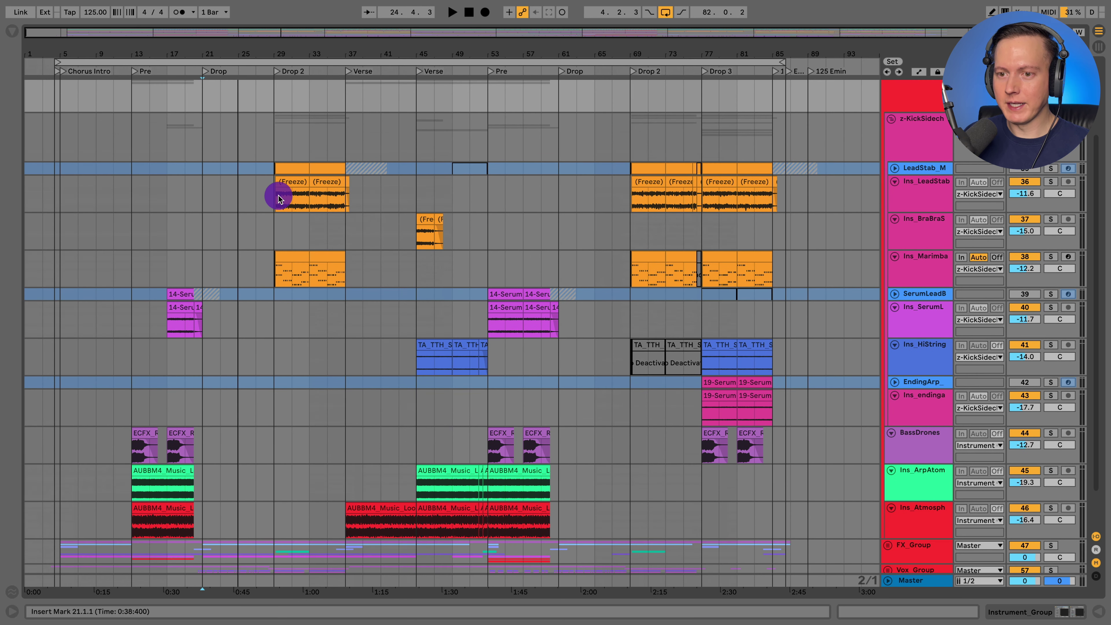
pyautogui.click(1052, 183)
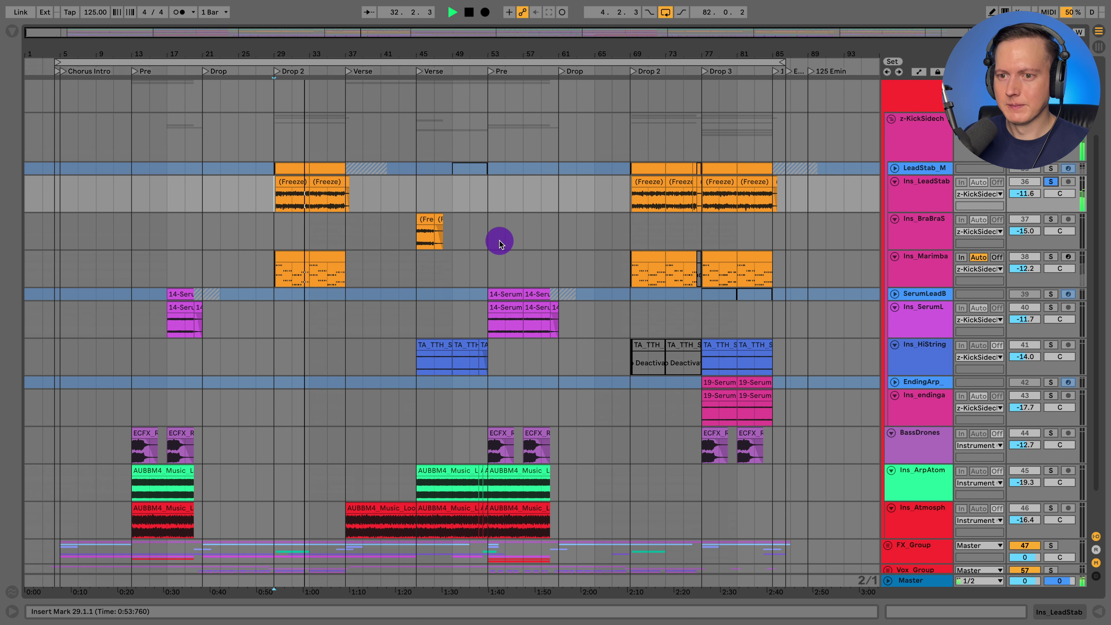
pyautogui.click(920, 201)
pyautogui.press('space')
# - Review the LeadStab_M devices, then the Ins_Marimba device chain at bar 29
pyautogui.click(919, 171)
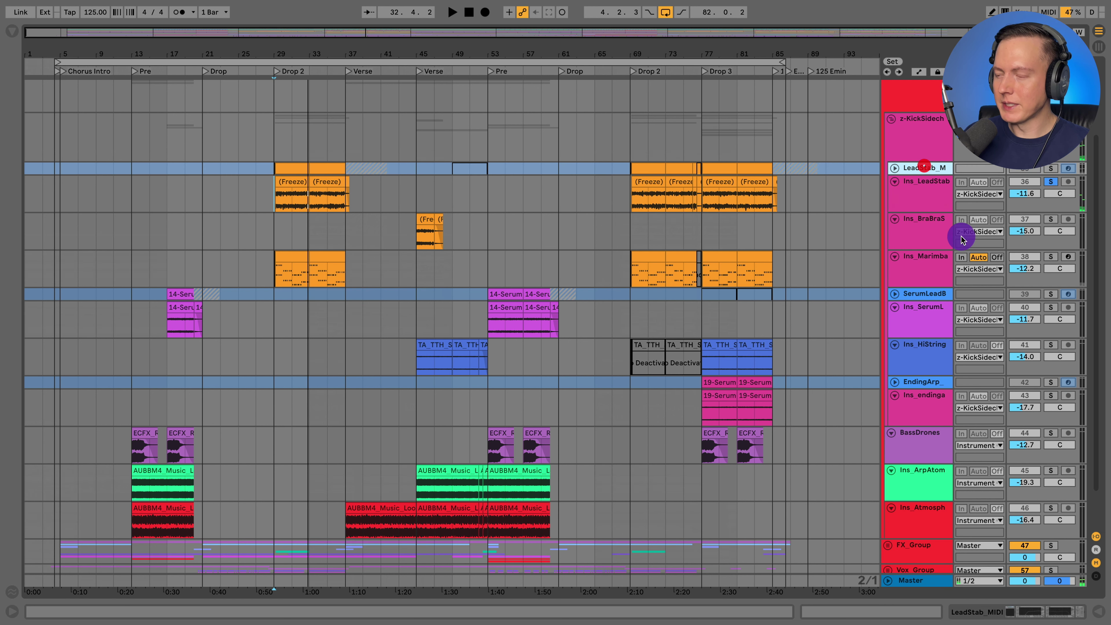
pyautogui.click(1010, 612)
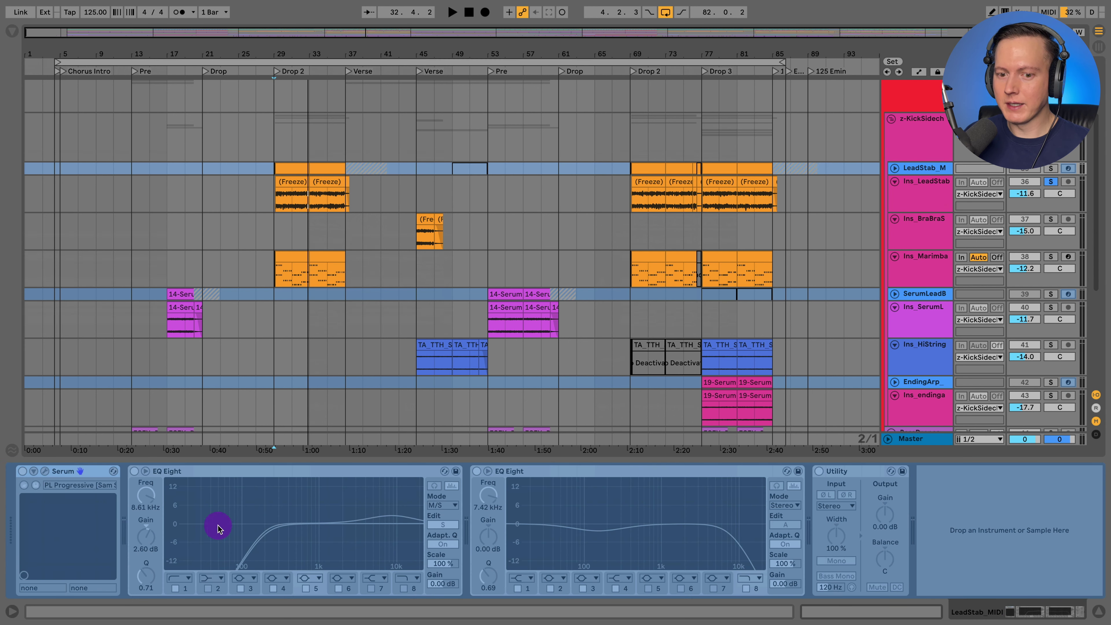
pyautogui.click(1099, 612)
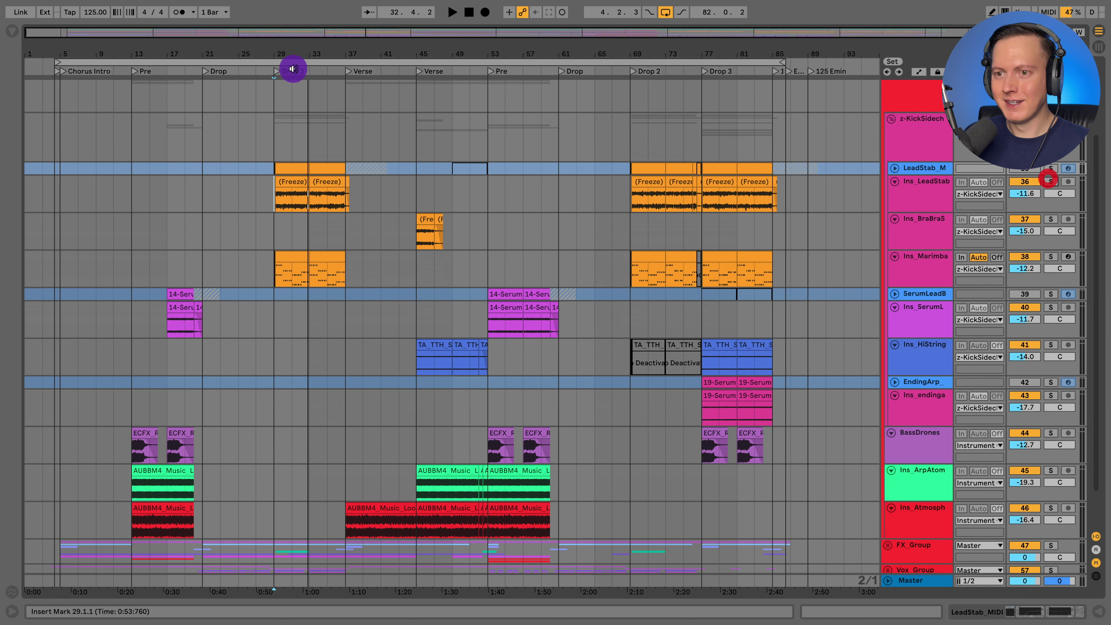
pyautogui.moveTo(283, 60); pyautogui.dragTo(330, 273)
pyautogui.click(329, 273)
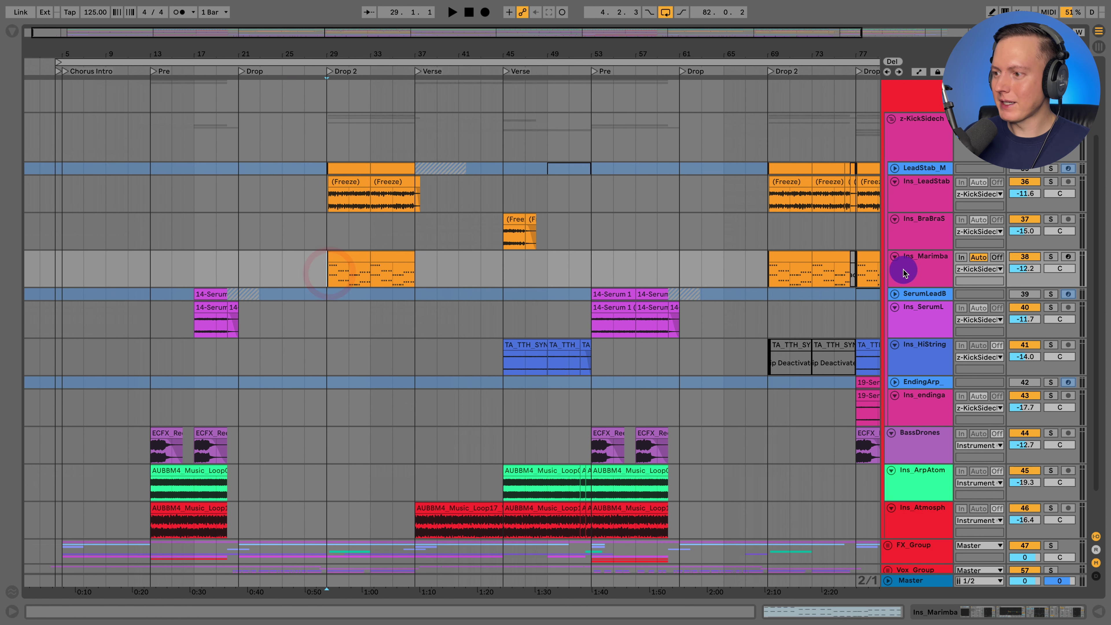
pyautogui.click(1015, 612)
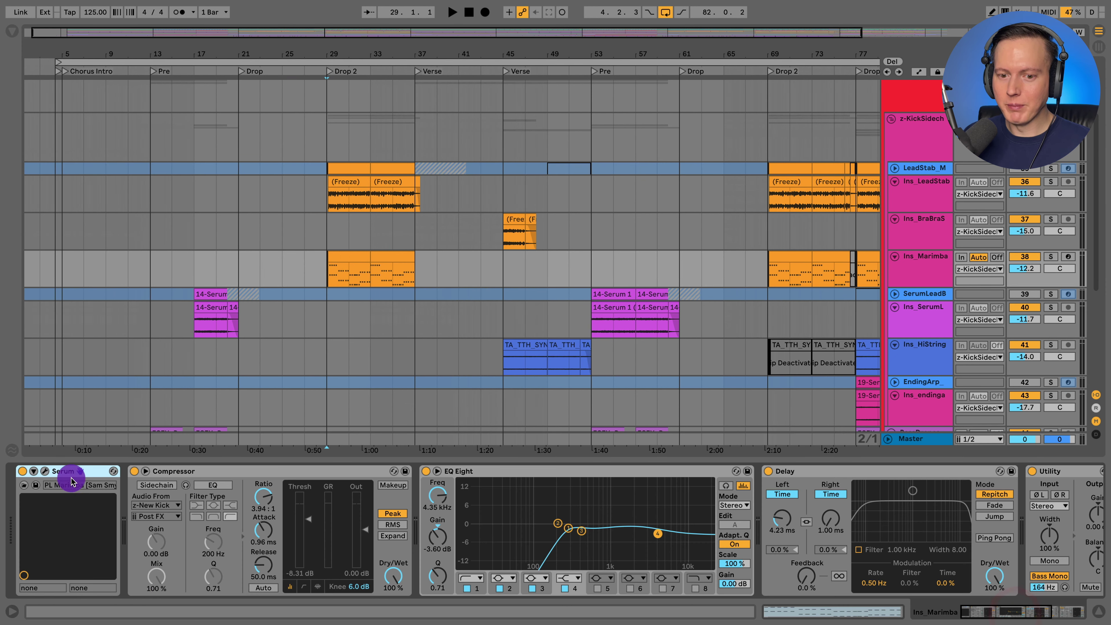
# - Play Ins_Marimba soloed from bar 29, then unsolo it for the full mix
pyautogui.click(1050, 256)
pyautogui.press('space')
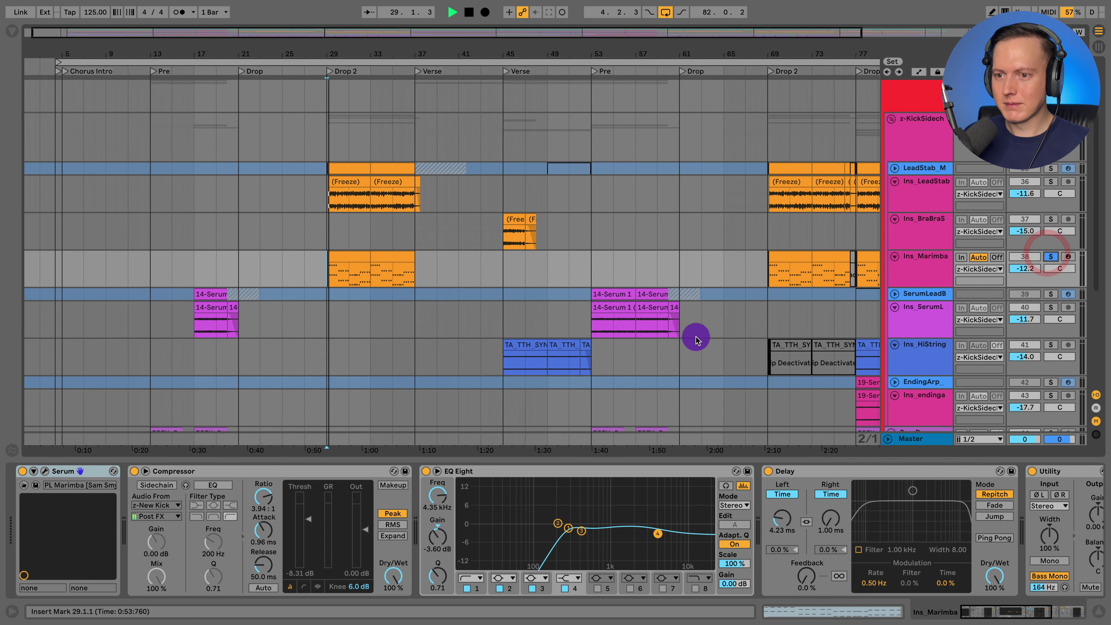
pyautogui.click(1050, 256)
pyautogui.click(674, 217)
pyautogui.scroll(3, 942, 230)
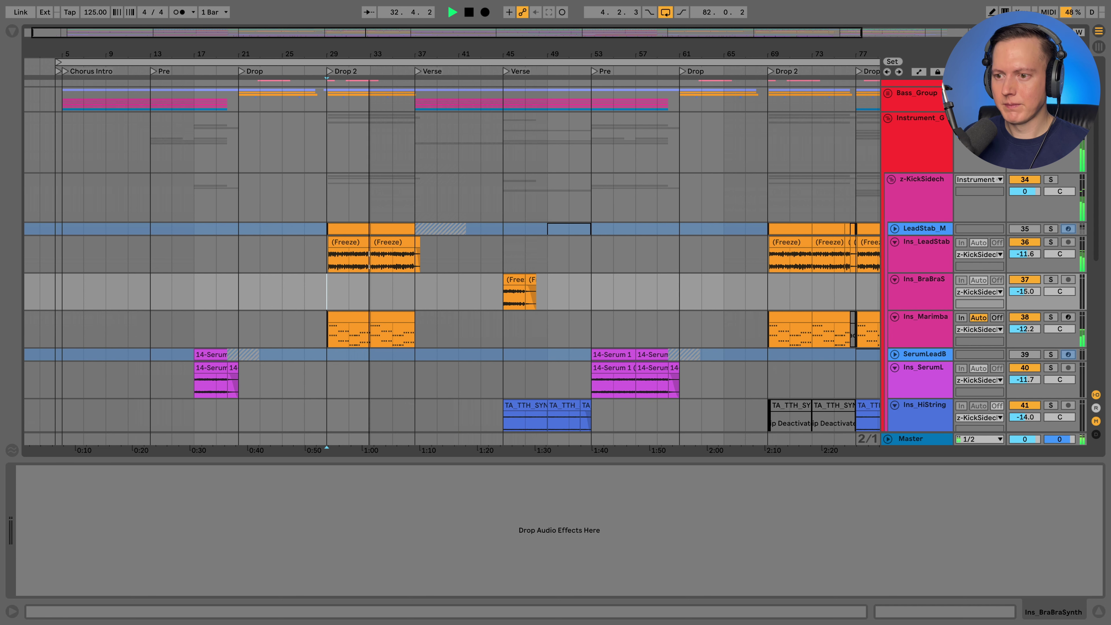
# - Make the Ins_BraBraSynth track taller and zoom in around bar 45
pyautogui.click(438, 223)
pyautogui.click(483, 298)
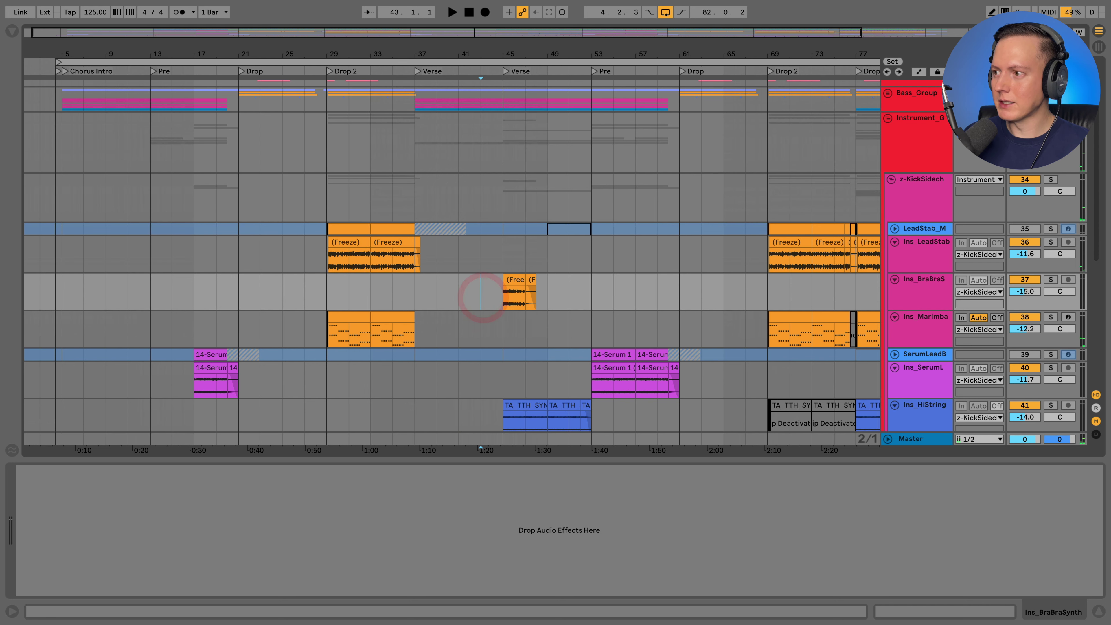
pyautogui.scroll(-2, 565, 305)
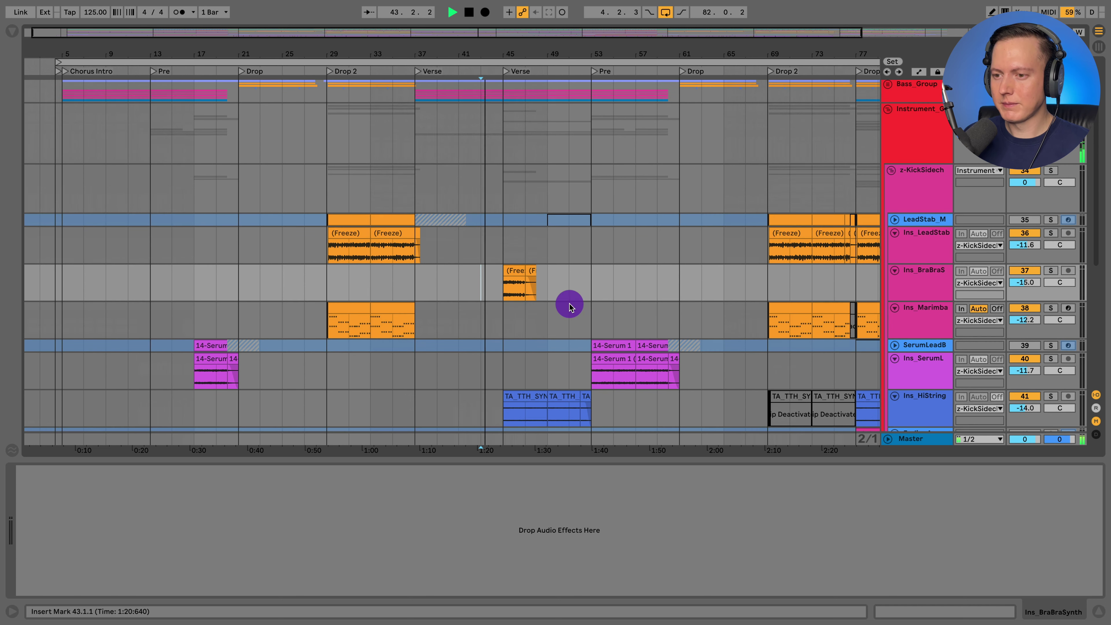
pyautogui.click(914, 269)
pyautogui.moveTo(924, 293); pyautogui.dragTo(915, 350)
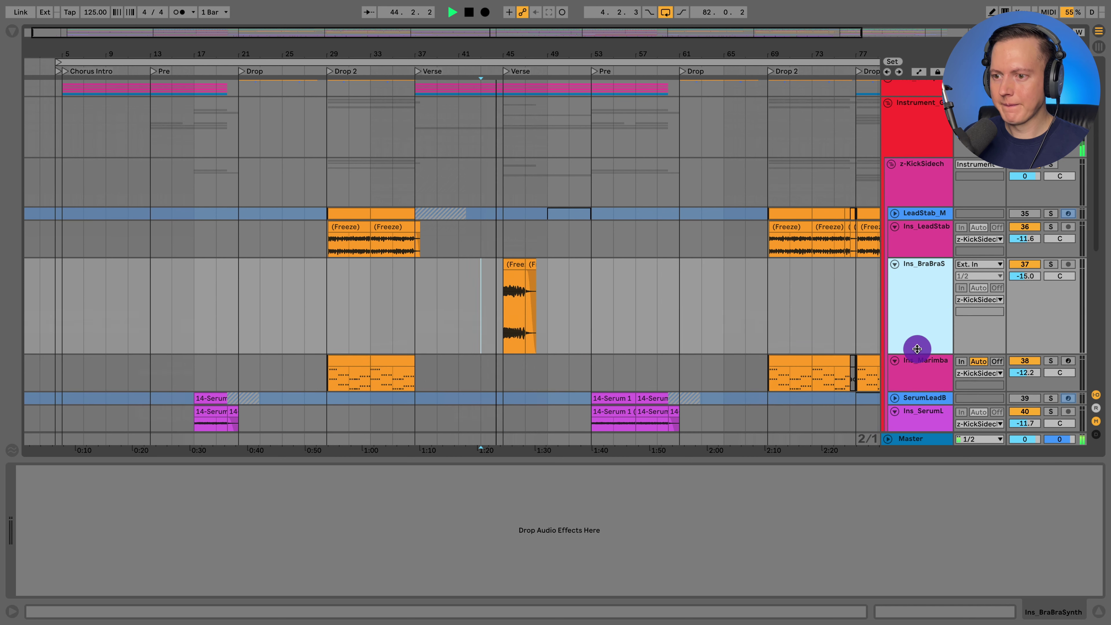
pyautogui.moveTo(522, 93); pyautogui.dragTo(426, 49)
# - Solo Ins_SerumLeadBreak and play it from bar 17, zoomed to bars 10–38
pyautogui.press('space')
pyautogui.scroll(-5, 474, 271)
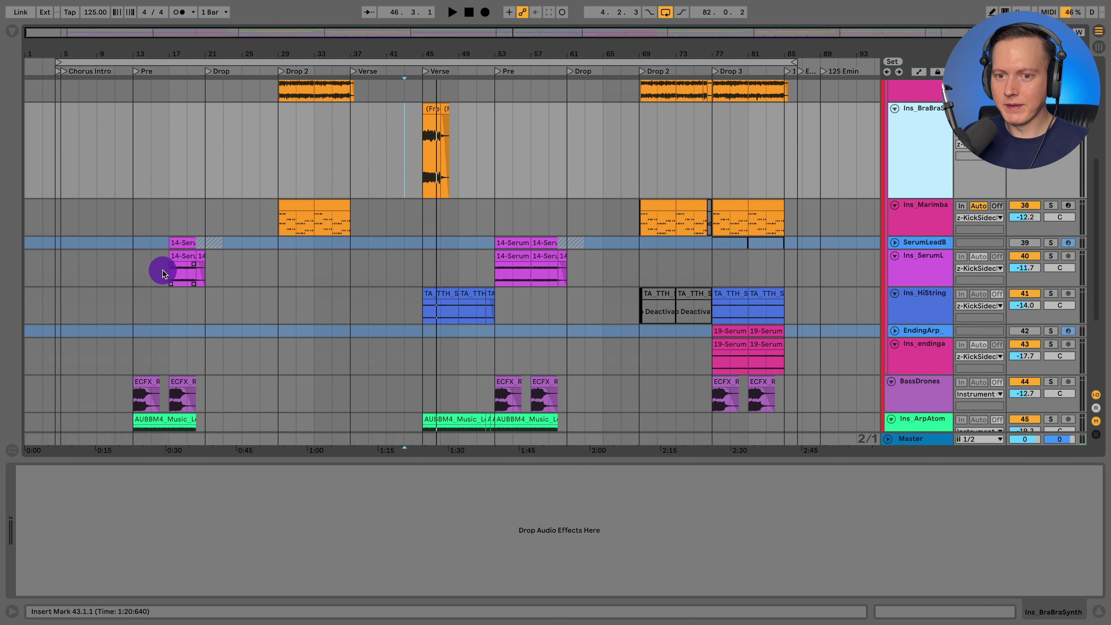
pyautogui.click(163, 273)
pyautogui.click(923, 259)
pyautogui.click(1050, 255)
pyautogui.moveTo(137, 50); pyautogui.dragTo(149, 55)
pyautogui.press('space')
pyautogui.hscroll(-3, 412, 267)
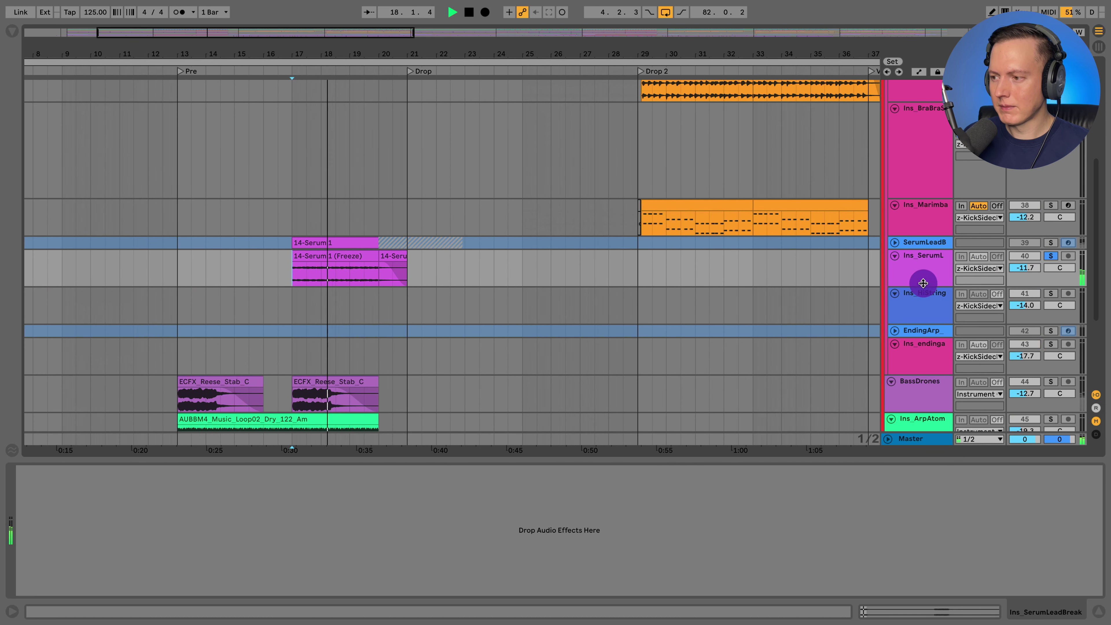
# - Unfold SerumLeadB and inspect the 14-Serum 1 clip's notes
pyautogui.click(919, 243)
pyautogui.click(895, 242)
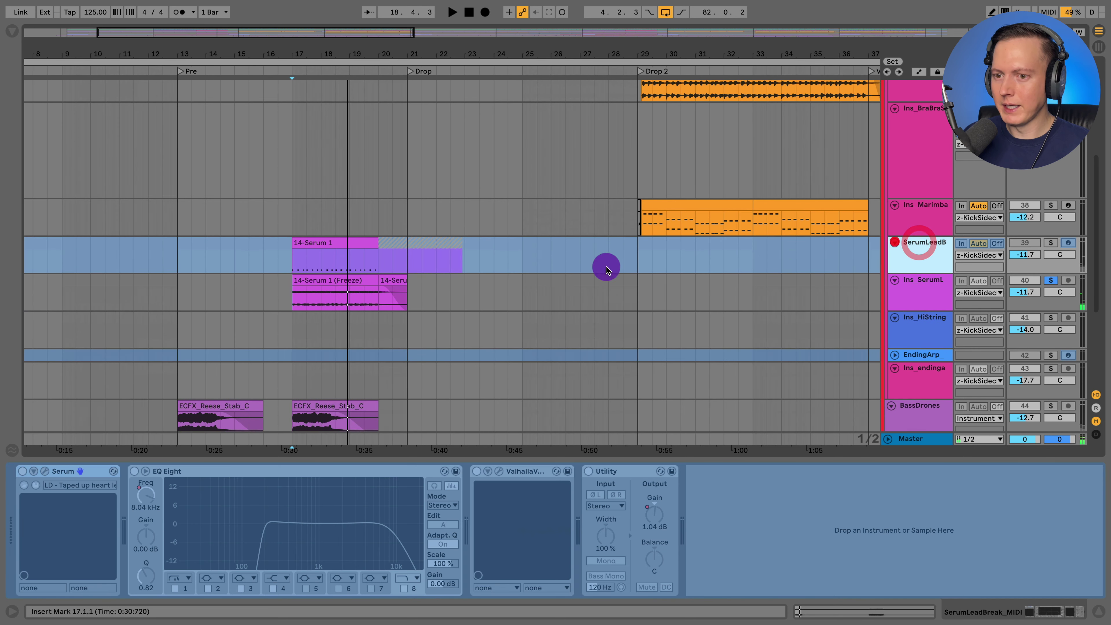
pyautogui.click(318, 241)
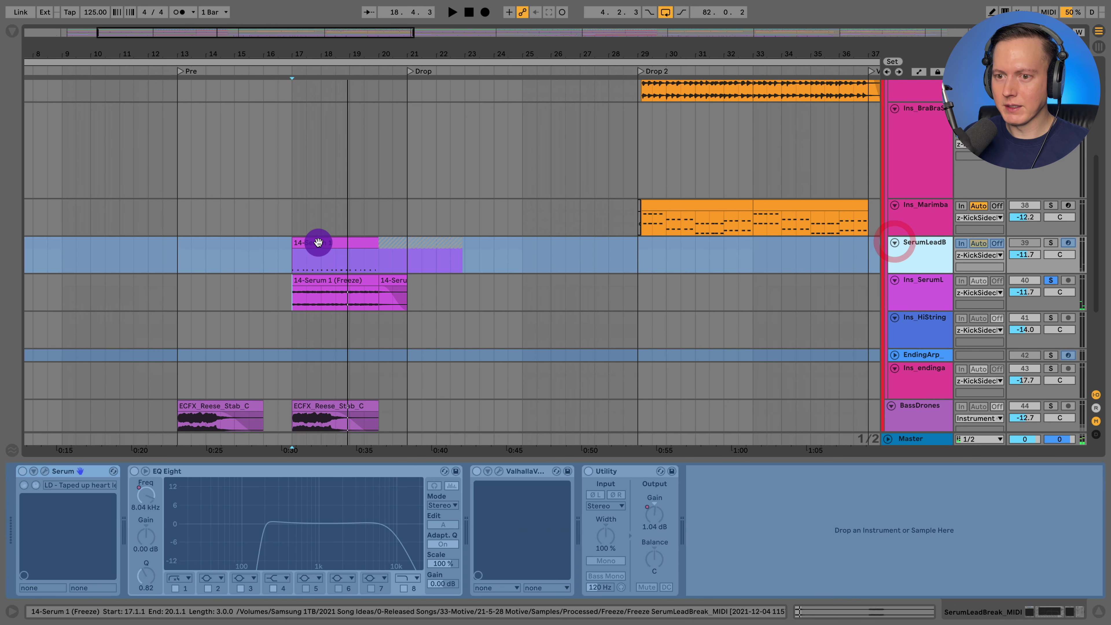
pyautogui.click(890, 609)
pyautogui.scroll(-5, 631, 447)
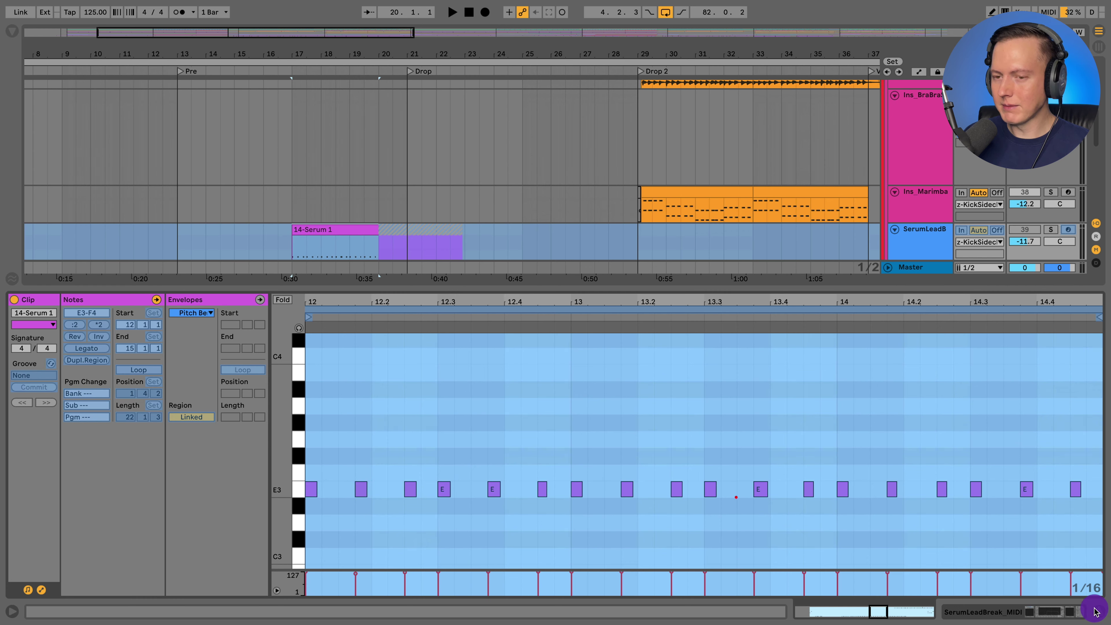
pyautogui.click(1067, 591)
pyautogui.click(306, 222)
# - Play BassDrones soloed from bar 13 and make its track taller
pyautogui.scroll(-3, 306, 221)
pyautogui.click(205, 421)
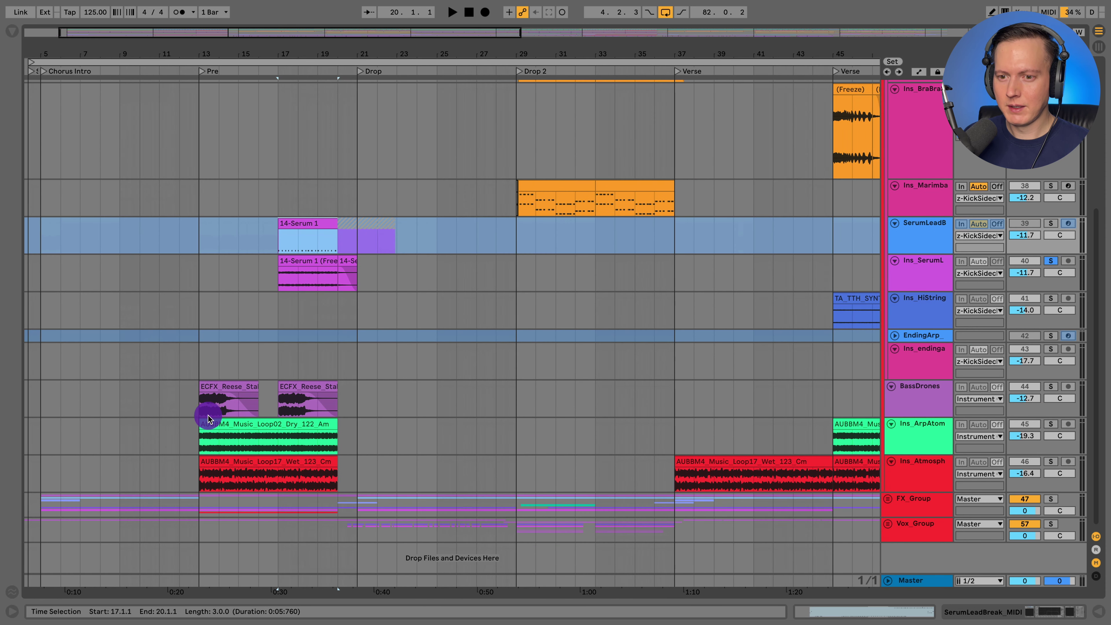
pyautogui.click(202, 407)
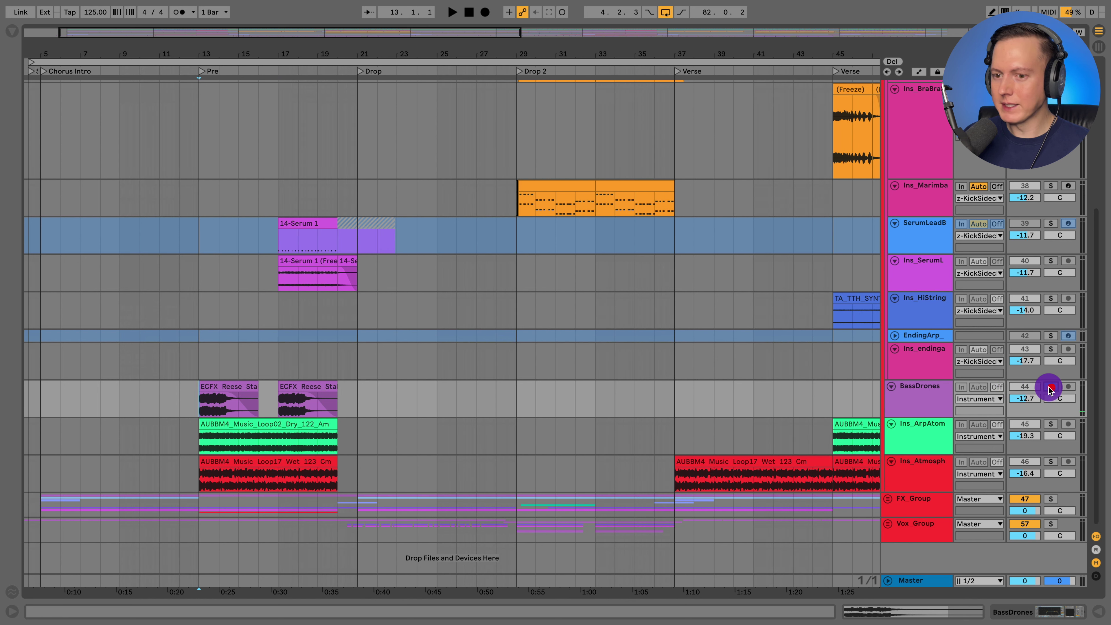
pyautogui.press('space')
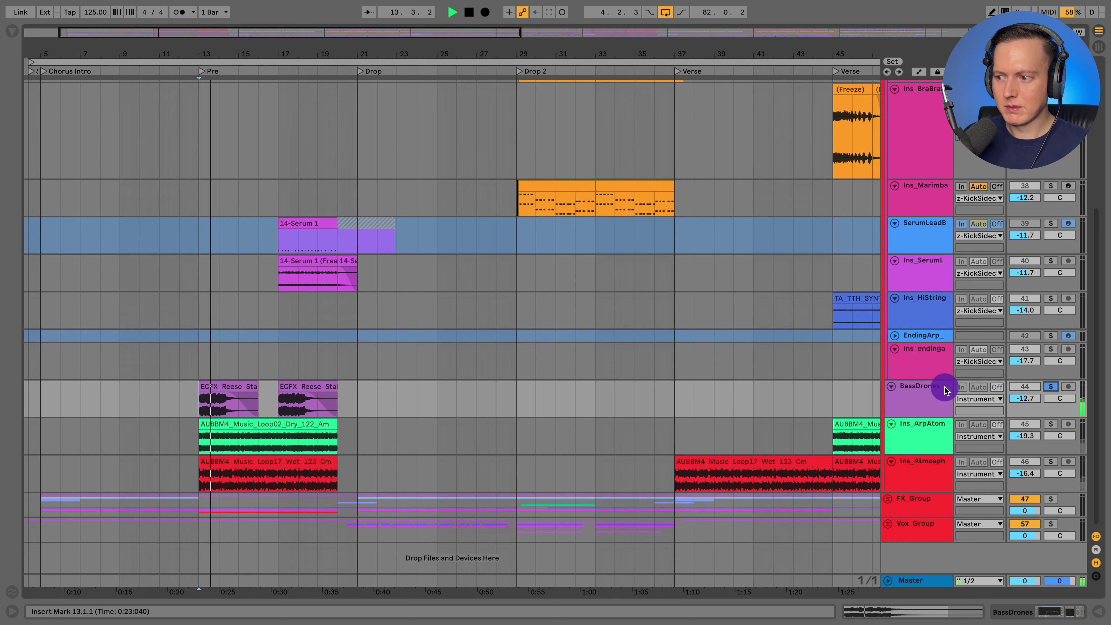
pyautogui.click(926, 398)
pyautogui.moveTo(922, 418); pyautogui.dragTo(912, 452)
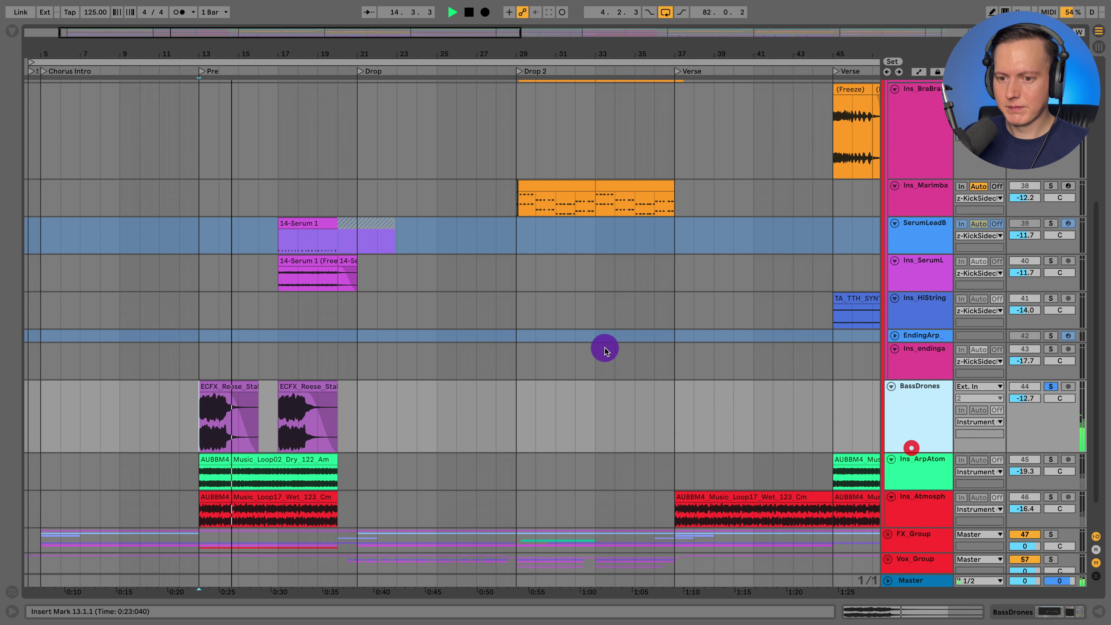
pyautogui.press('space')
pyautogui.scroll(5, 194, 82)
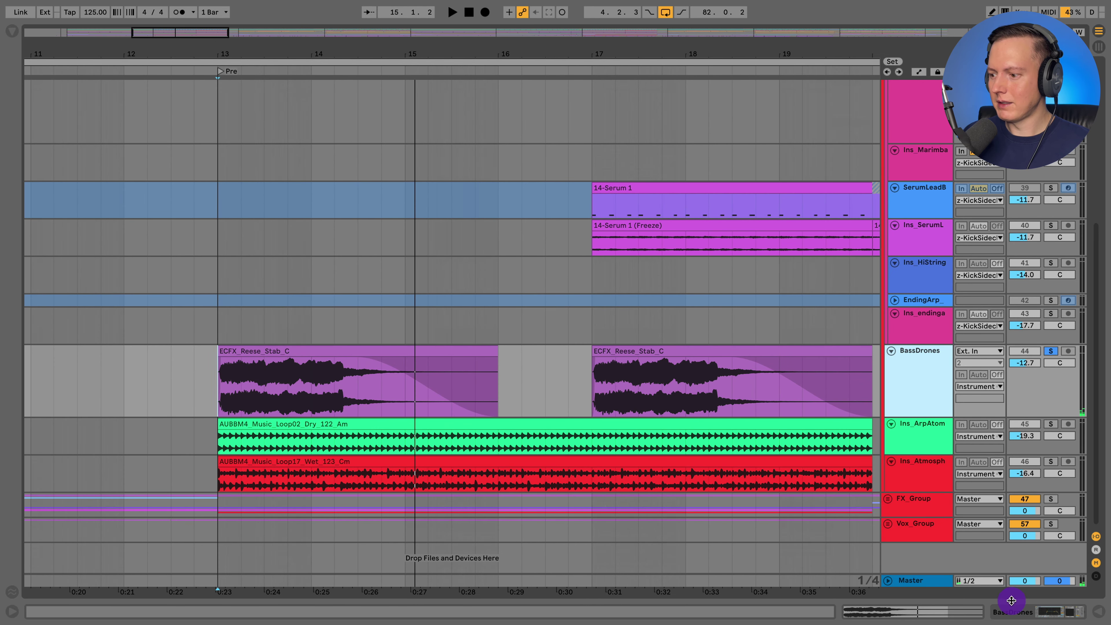
# - Show BassDrones' device chain and check the ValhallaShimmer settings window
pyautogui.click(1033, 617)
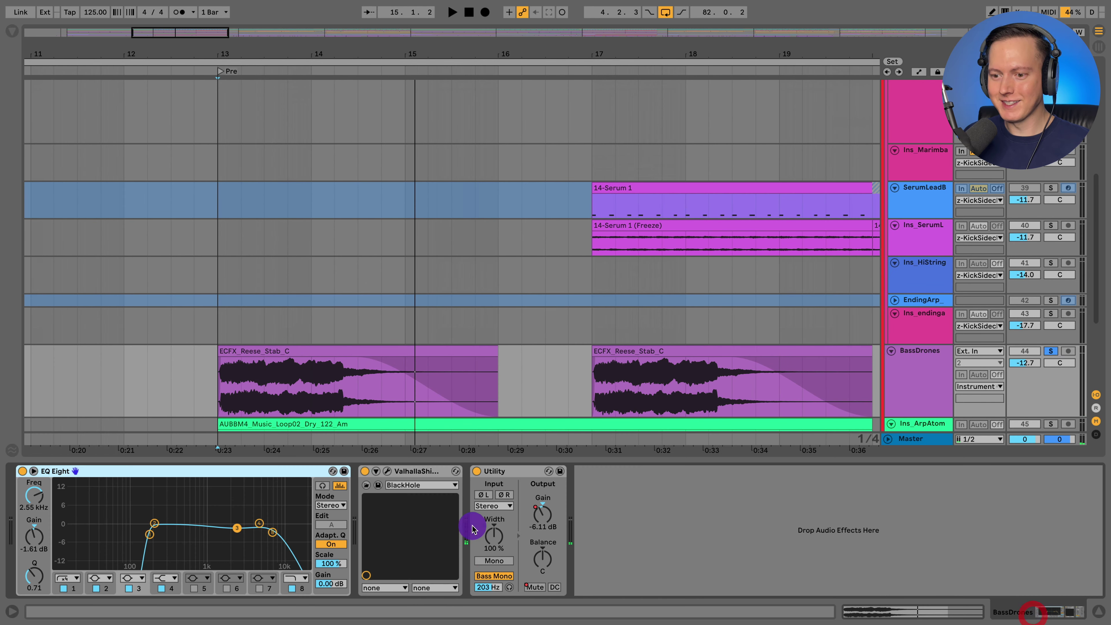
pyautogui.click(387, 472)
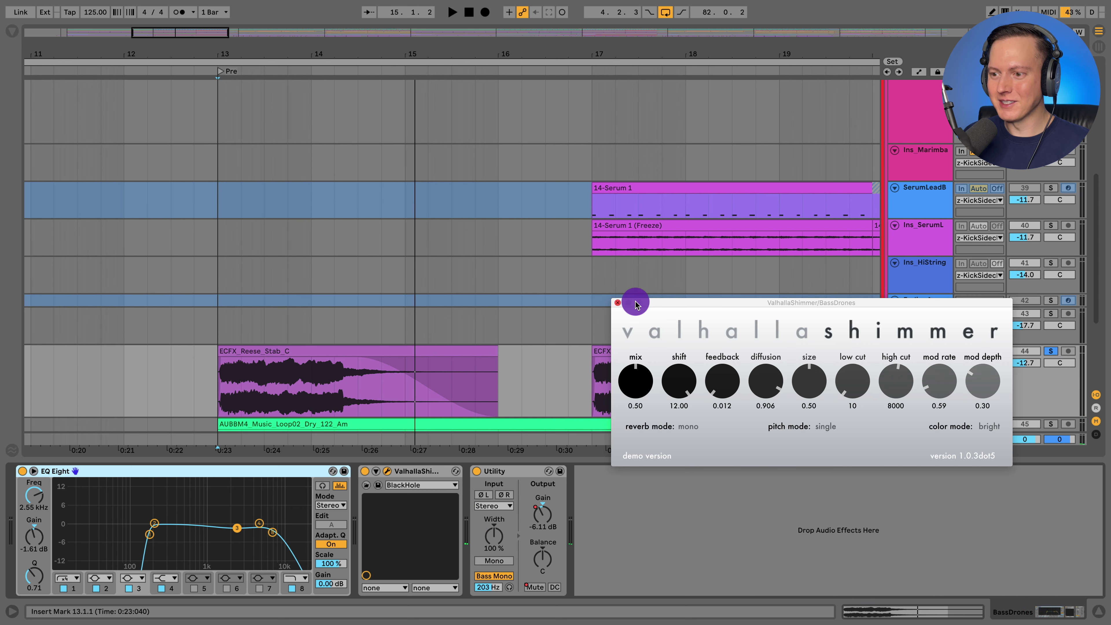
pyautogui.click(617, 303)
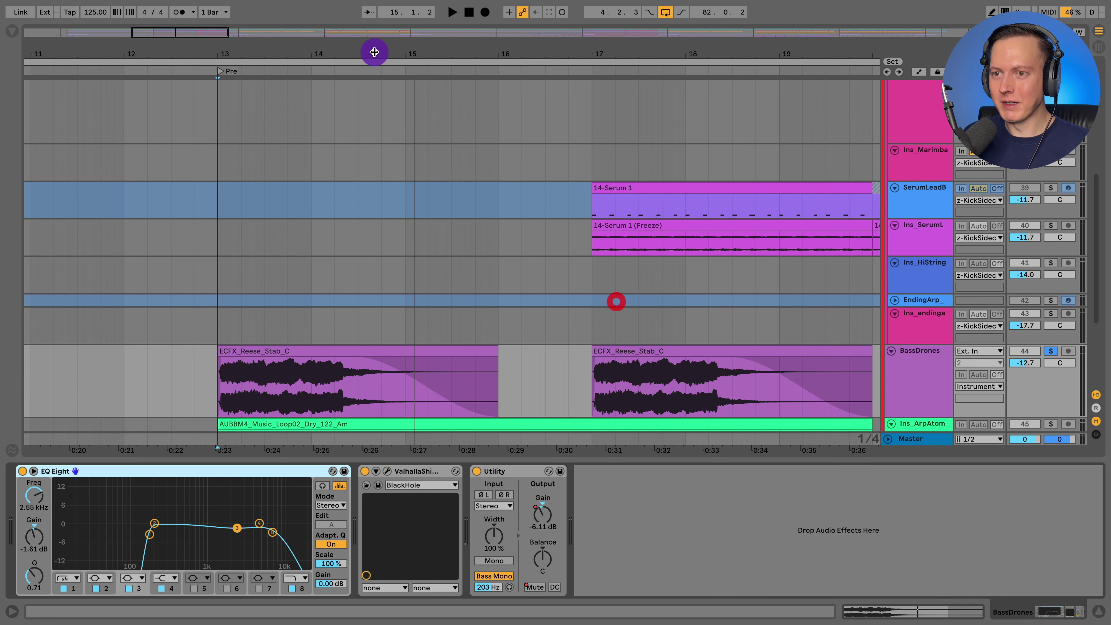
pyautogui.moveTo(392, 49); pyautogui.dragTo(392, 51)
# - Solo Ins_ArpAtom, Ins_Atmosph and BassDrones and play from just before bar 13
pyautogui.scroll(-3, 598, 256)
pyautogui.scroll(-2, 598, 256)
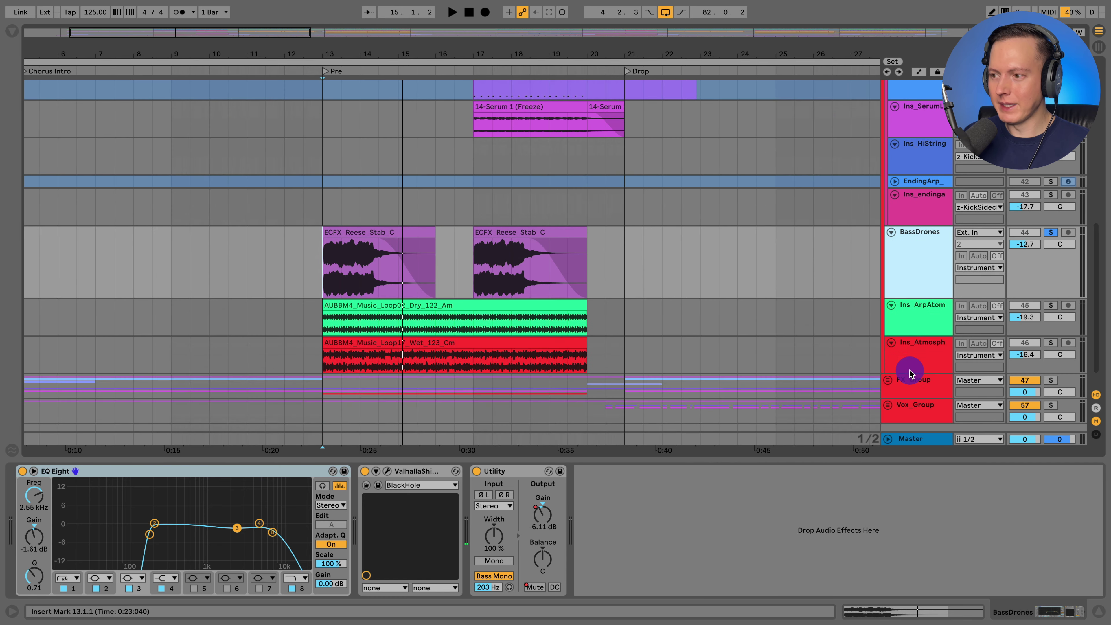
pyautogui.click(923, 351)
pyautogui.click(1050, 305)
pyautogui.press('space')
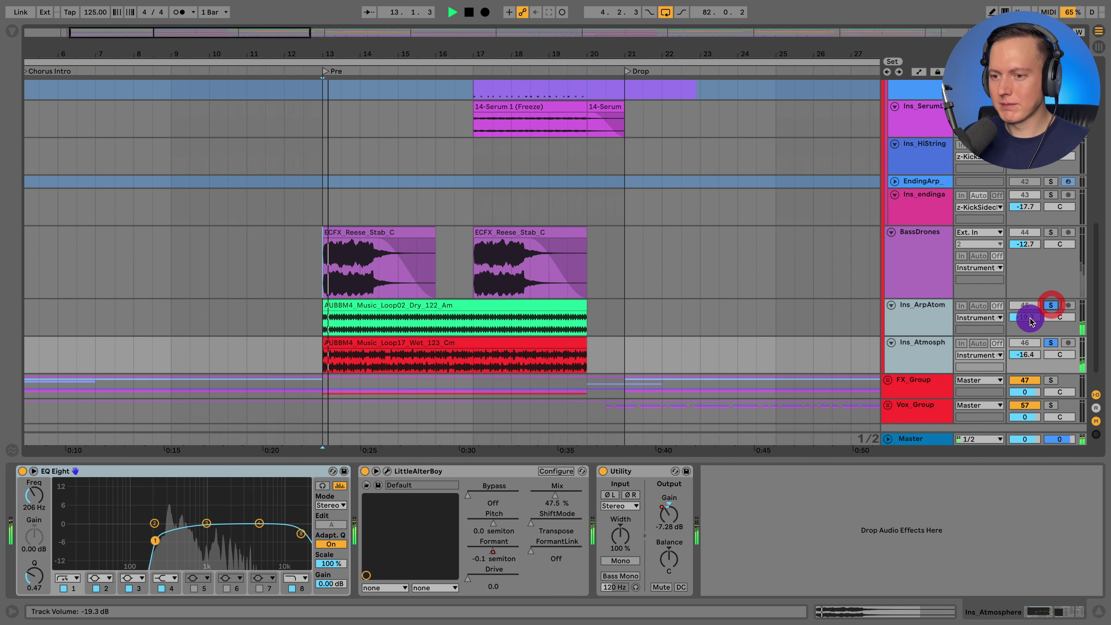
pyautogui.click(1051, 233)
pyautogui.click(308, 266)
pyautogui.press('space')
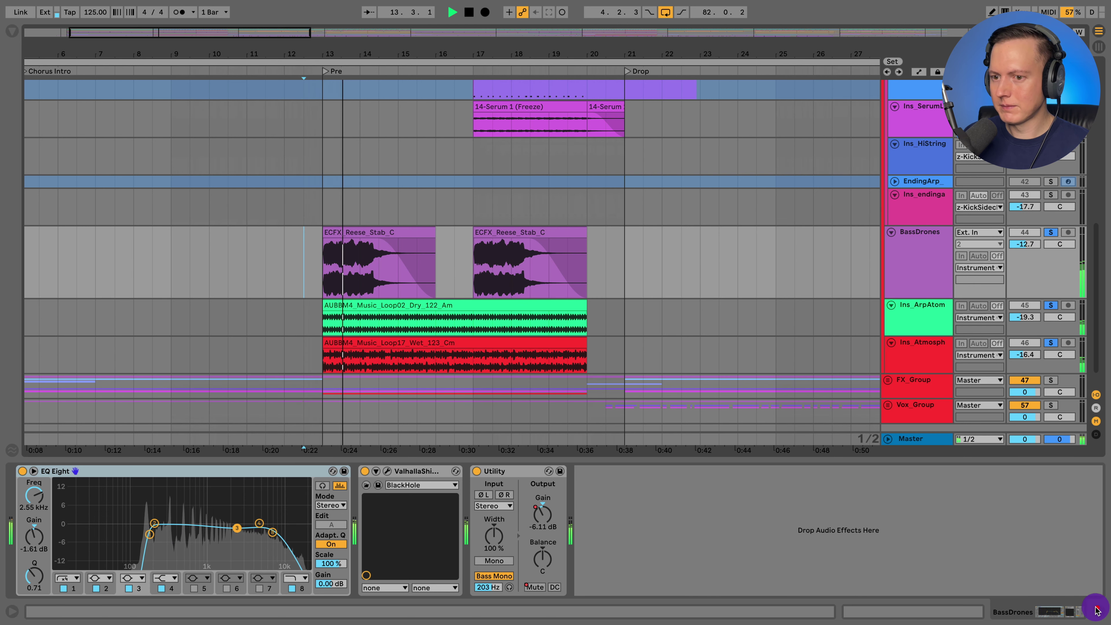
# - Hide the devices panel and zoom the arrangement out to bars 1–43
pyautogui.click(1085, 612)
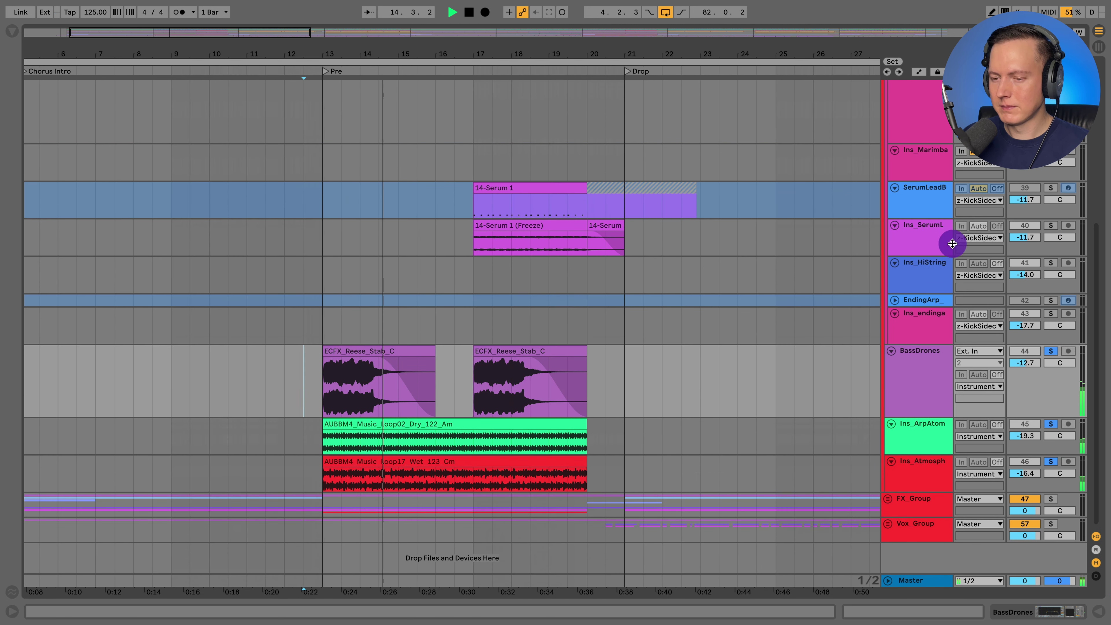
pyautogui.scroll(5, 955, 259)
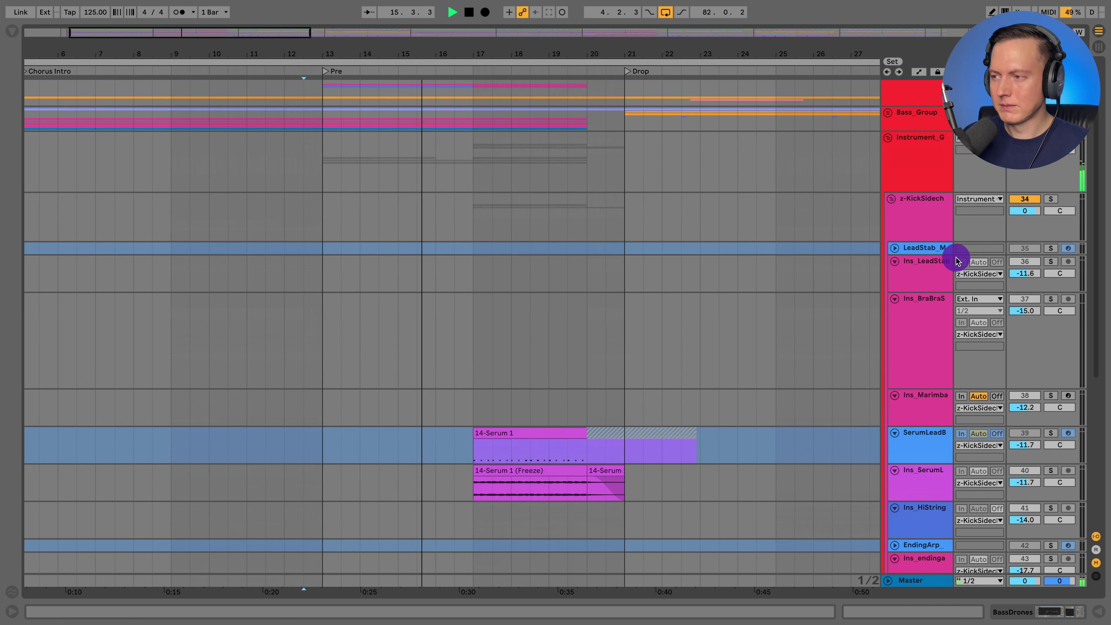
pyautogui.scroll(-5, 1020, 214)
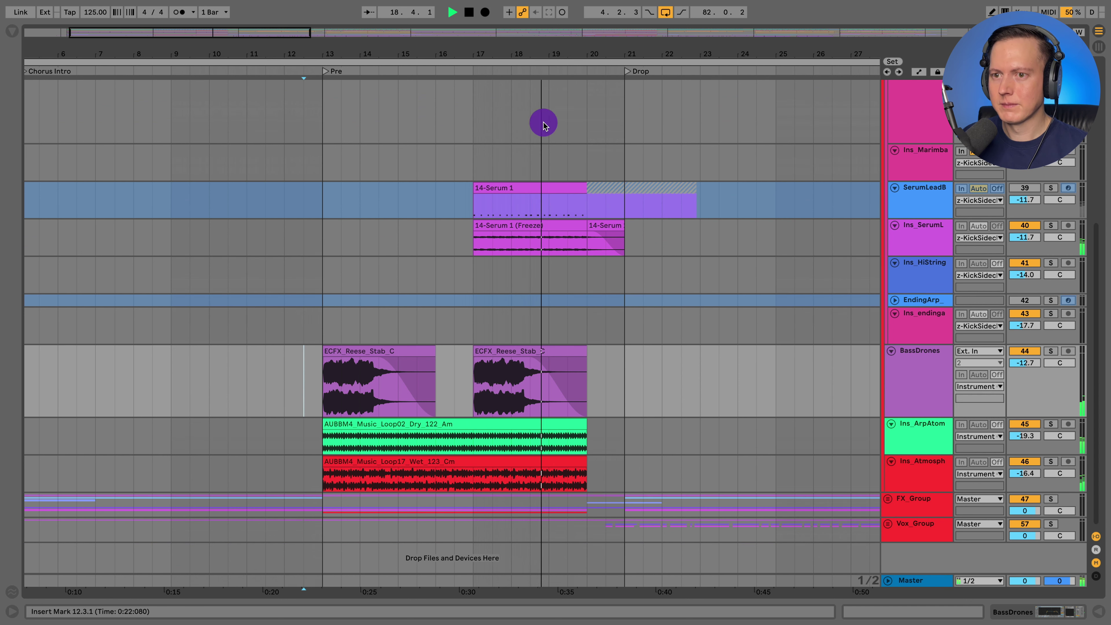
pyautogui.moveTo(486, 49); pyautogui.dragTo(486, 31)
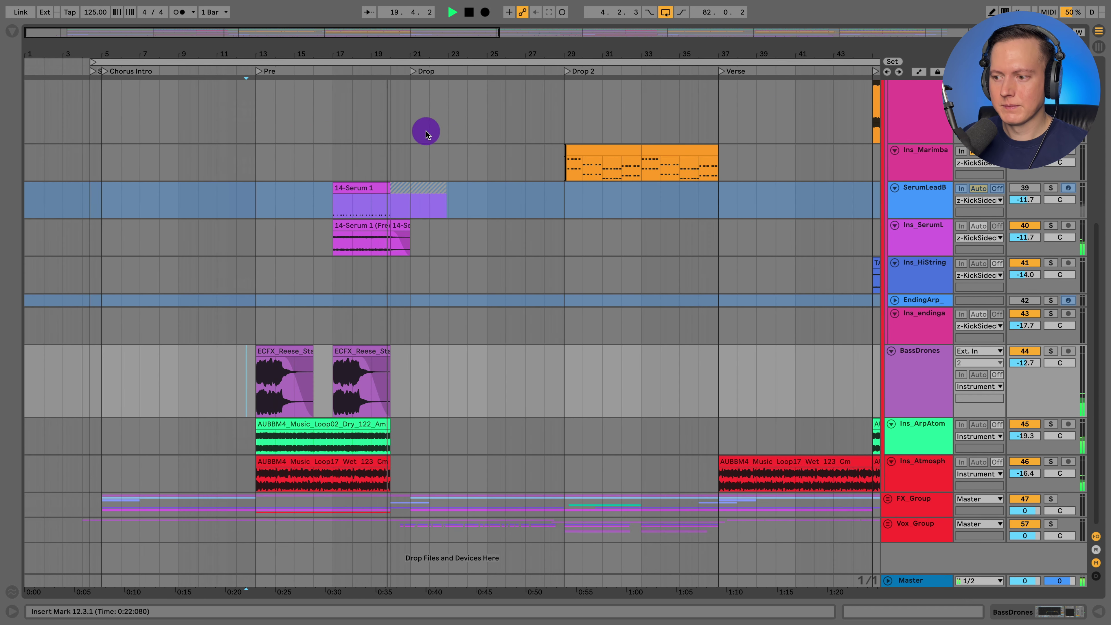
pyautogui.hscroll(10, 499, 271)
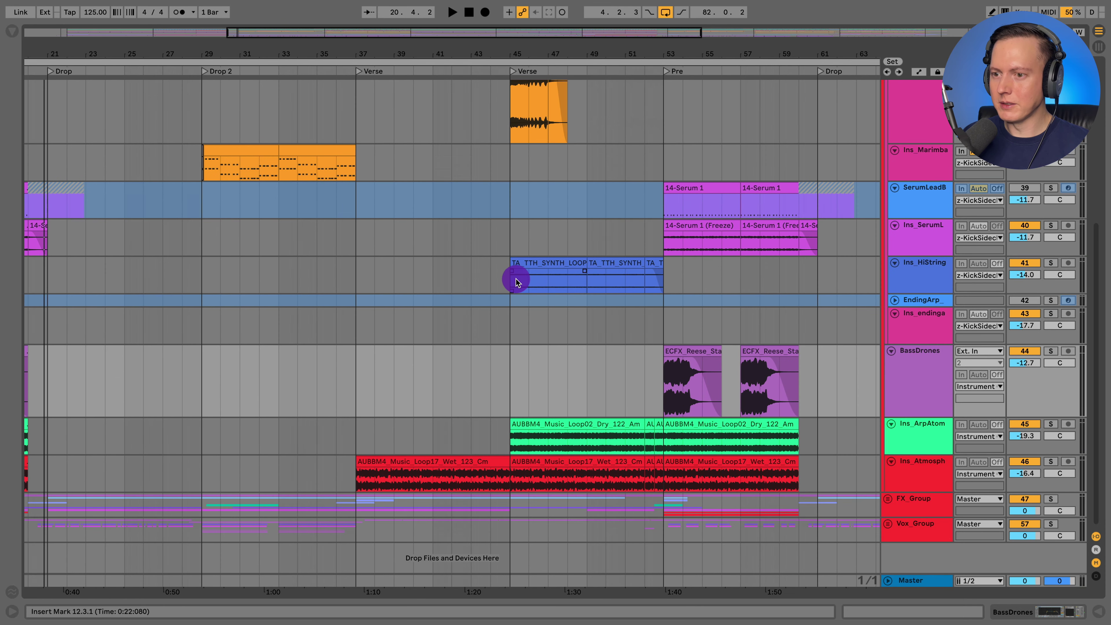
# - Play Ins_HiString soloed from bar 45, unsolo it, then stop playback
pyautogui.scroll(3, 512, 279)
pyautogui.click(509, 311)
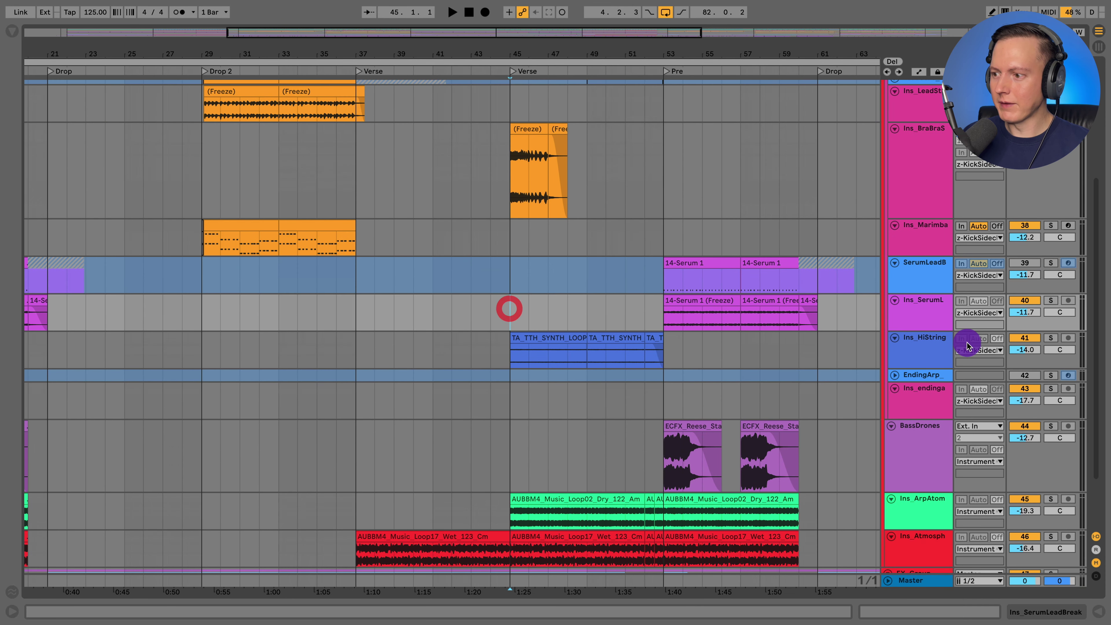
pyautogui.click(923, 341)
pyautogui.press('space')
pyautogui.click(1050, 339)
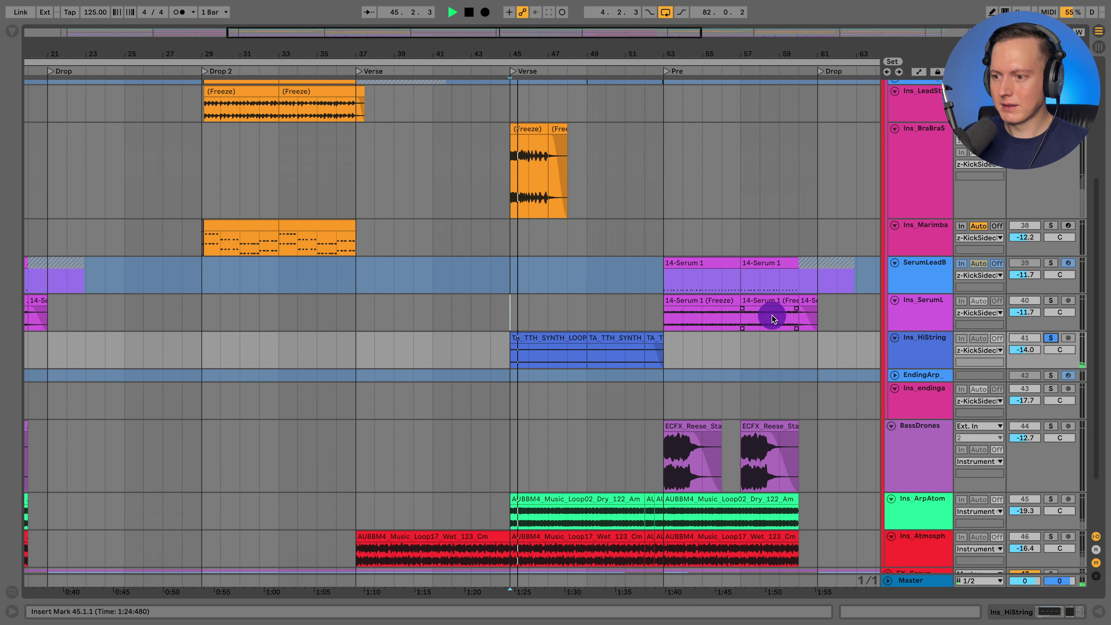
pyautogui.scroll(-1, 771, 315)
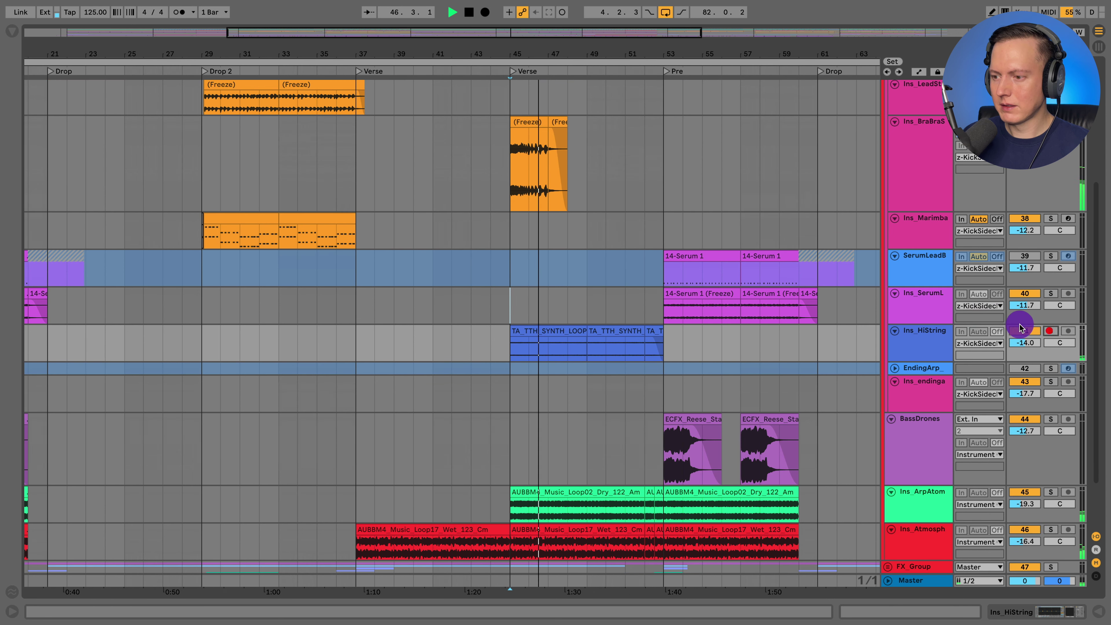
pyautogui.click(1050, 331)
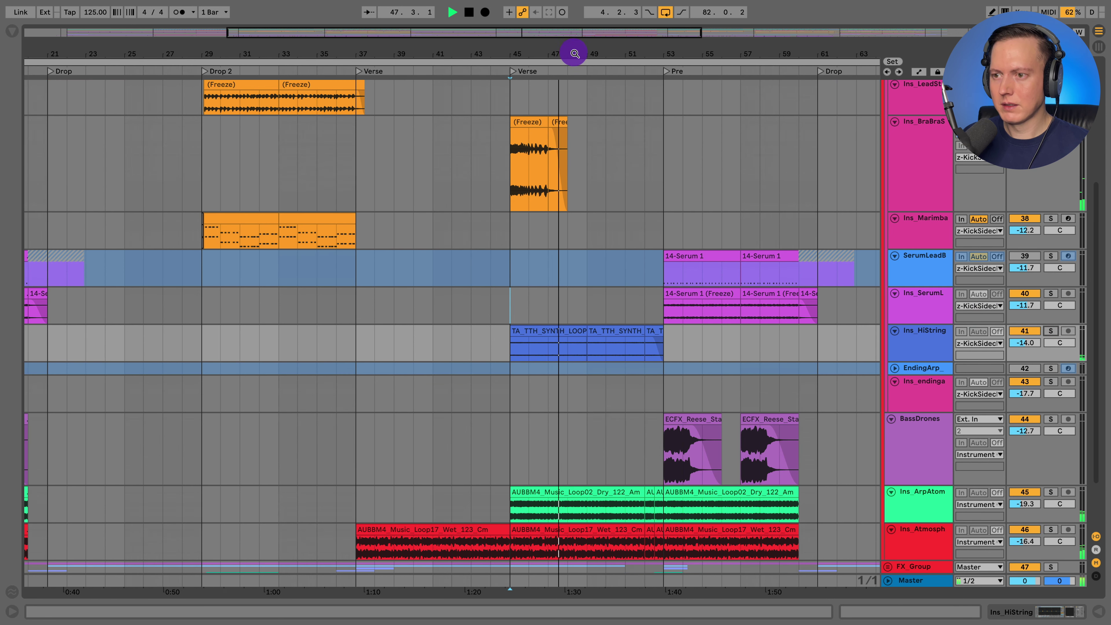
pyautogui.moveTo(572, 56); pyautogui.dragTo(513, 49)
pyautogui.scroll(-3, 560, 231)
pyautogui.hscroll(10, 574, 248)
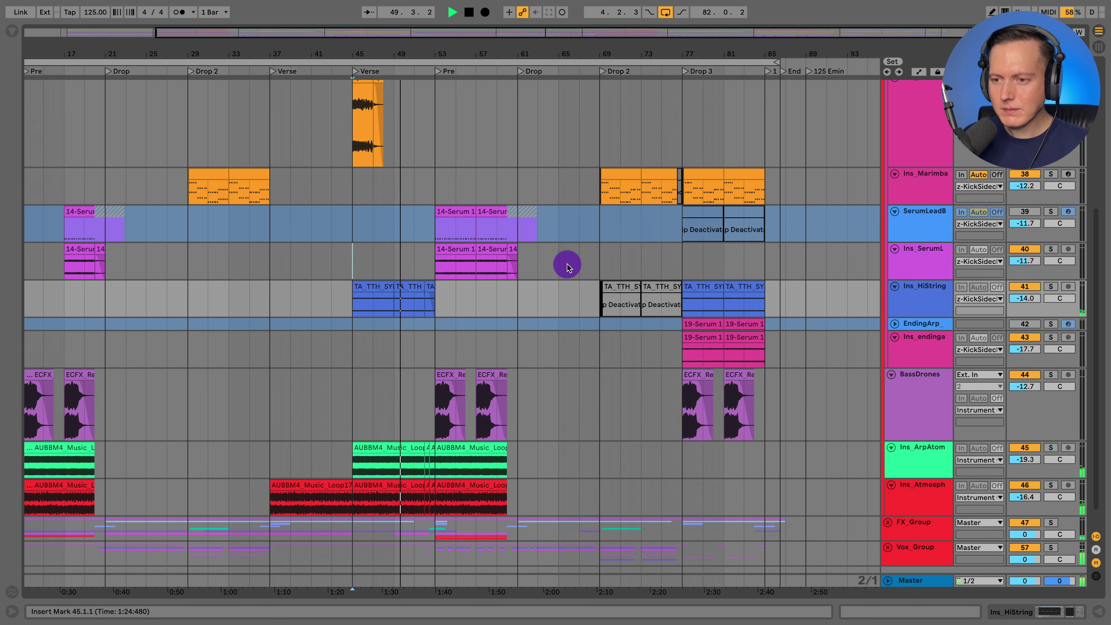
pyautogui.press('space')
# - Play from bar 77 and inspect the EndingArp 19-Serum clip's notes and device chain
pyautogui.click(685, 348)
pyautogui.press('space')
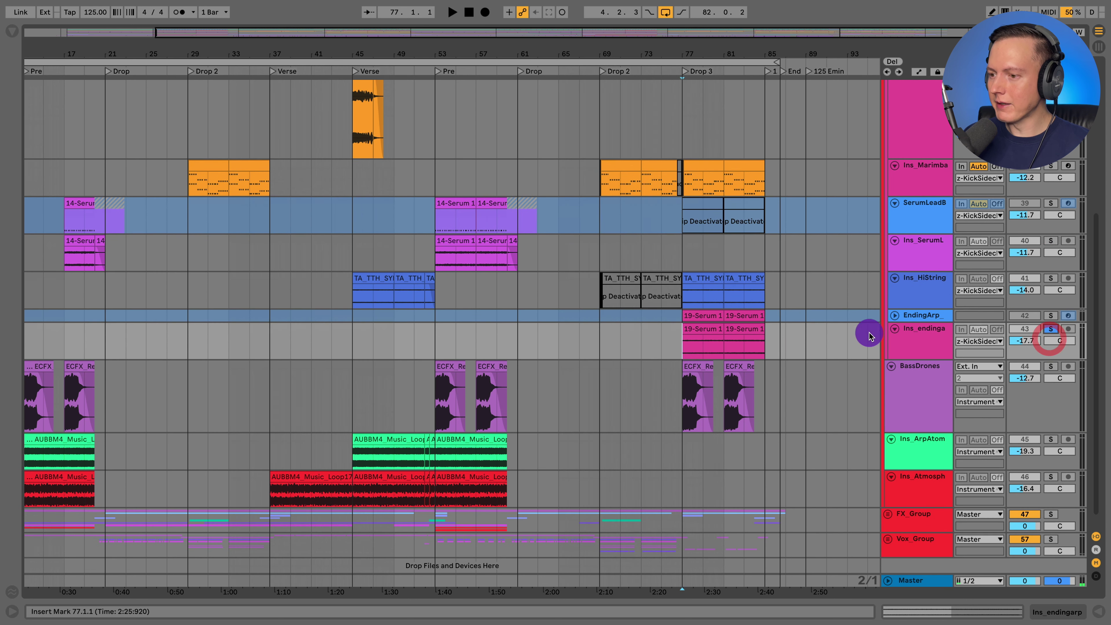
pyautogui.scroll(-1, 867, 331)
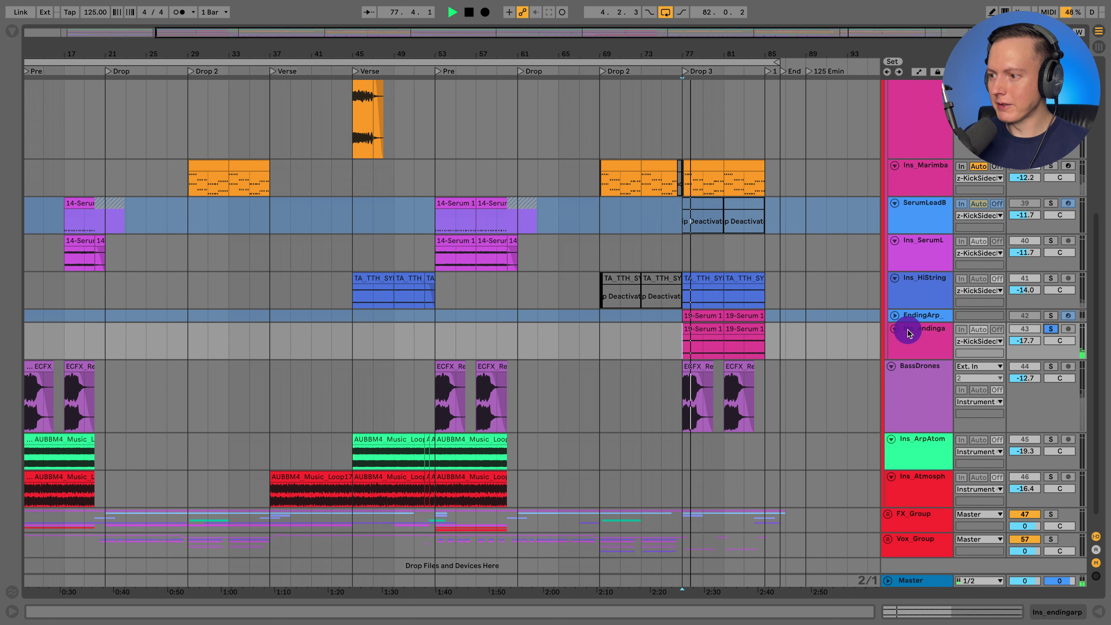
pyautogui.click(895, 315)
pyautogui.scroll(-1, 744, 315)
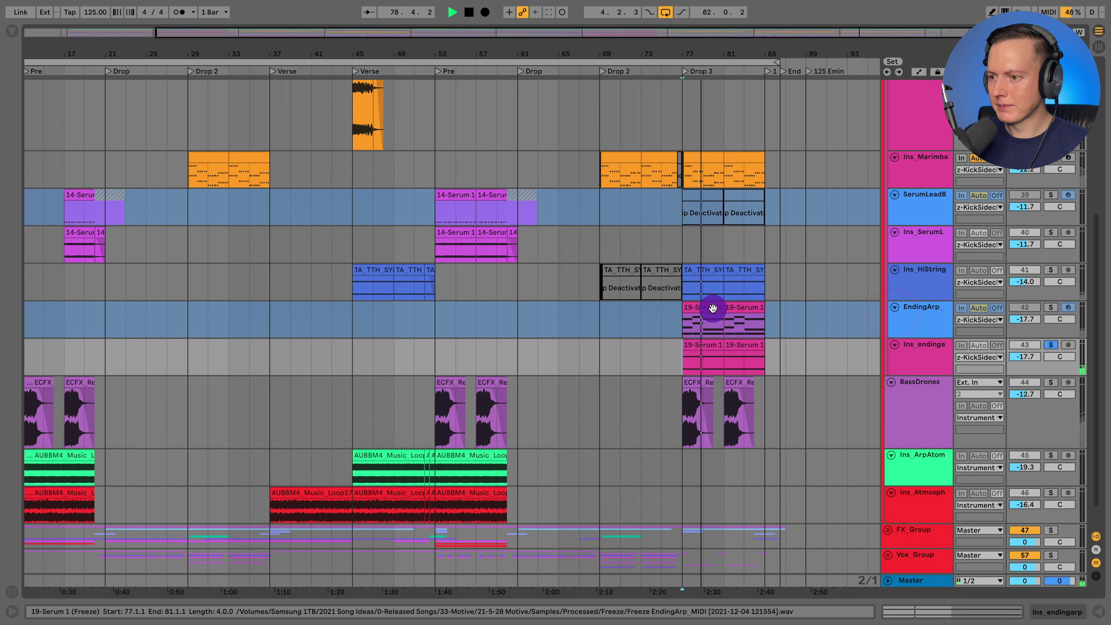
pyautogui.doubleClick(714, 308)
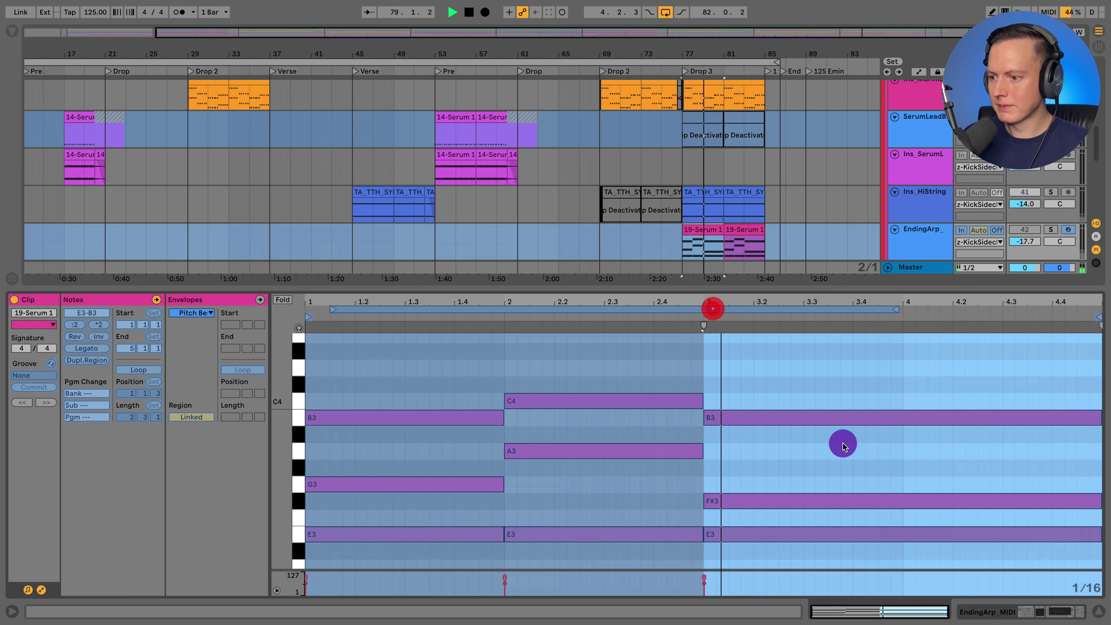
pyautogui.click(1088, 609)
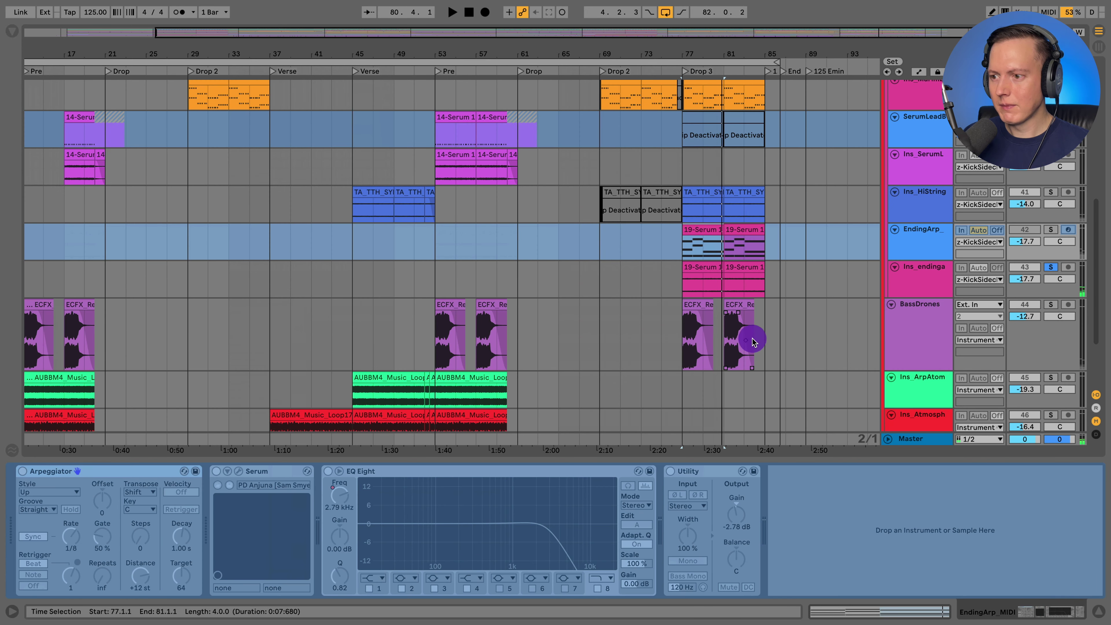
# - Enlarge the Ins_endinga lane while playing from bar 77, then unsolo it
pyautogui.scroll(-2, 718, 280)
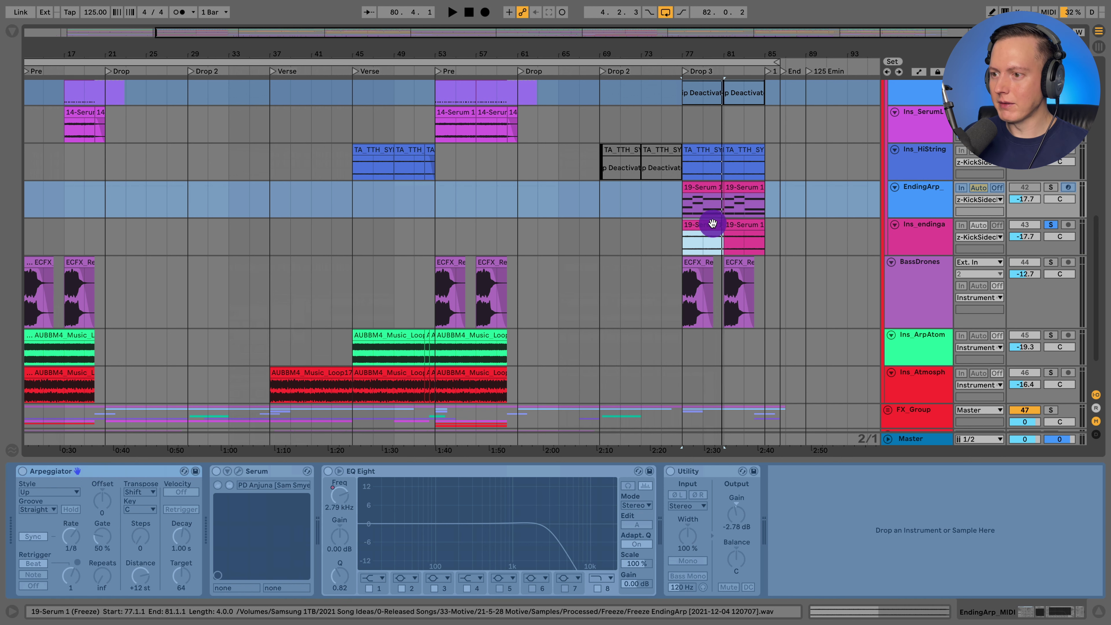
pyautogui.click(716, 232)
pyautogui.click(925, 250)
pyautogui.press('space')
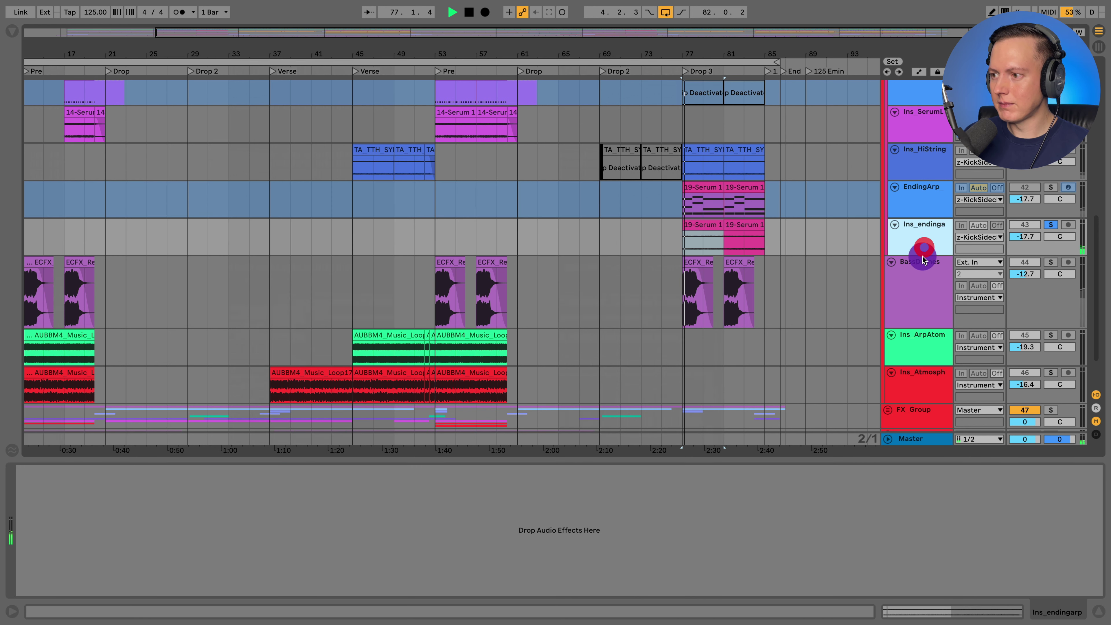
pyautogui.moveTo(923, 255); pyautogui.dragTo(905, 312)
pyautogui.scroll(5, 729, 263)
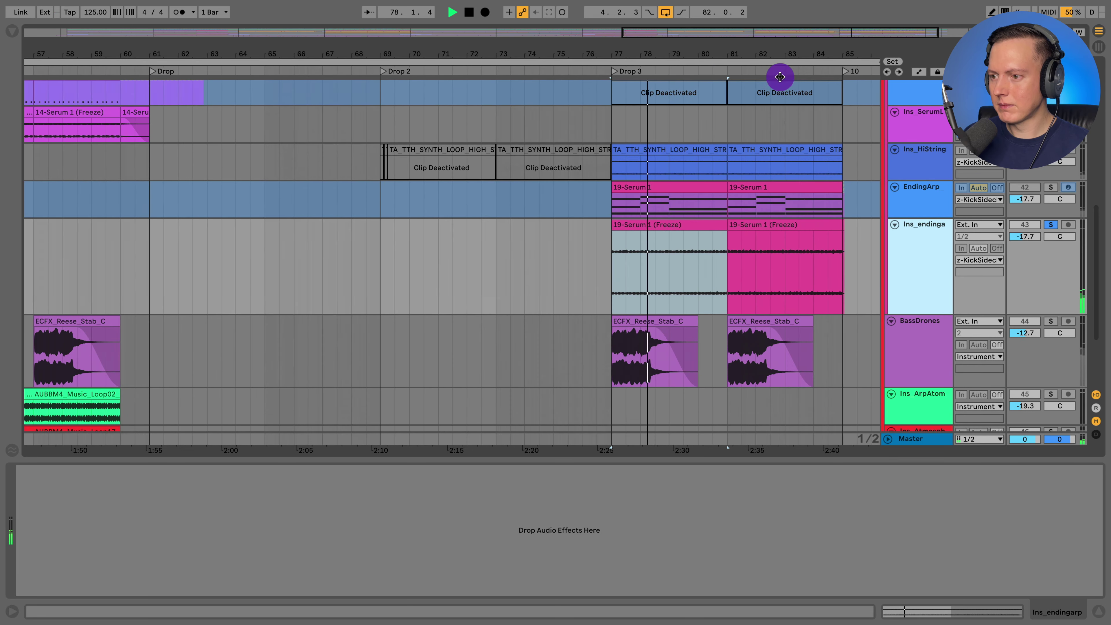
pyautogui.click(1050, 225)
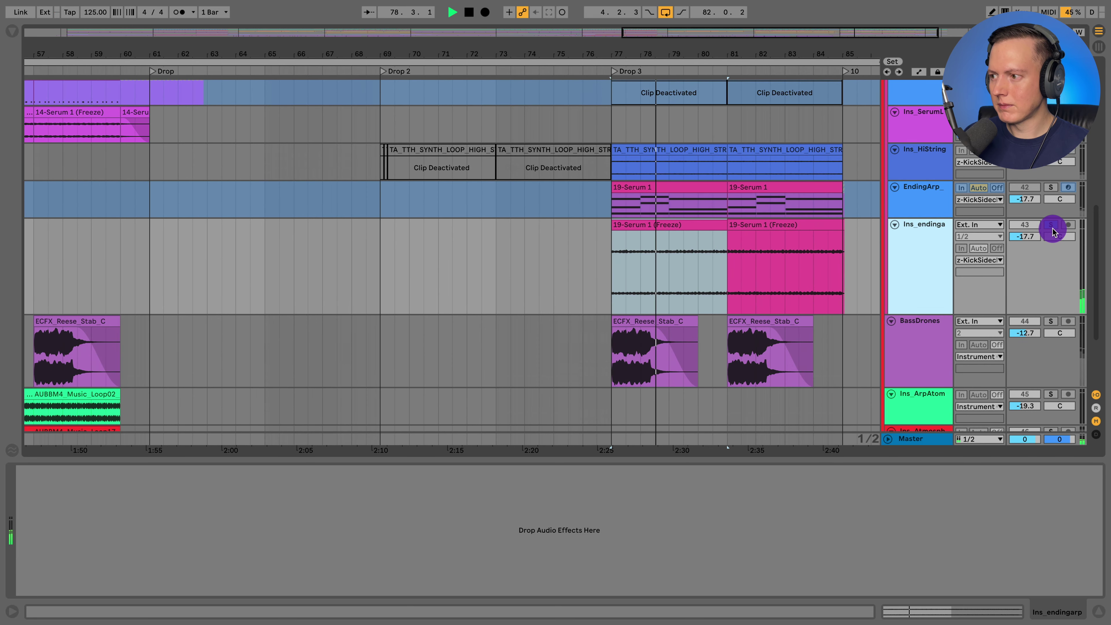
# - Hide the detail panel, zoom out to bars 33–93, and select bars 77–81
pyautogui.click(1100, 613)
pyautogui.scroll(1, 974, 385)
pyautogui.scroll(7, 974, 386)
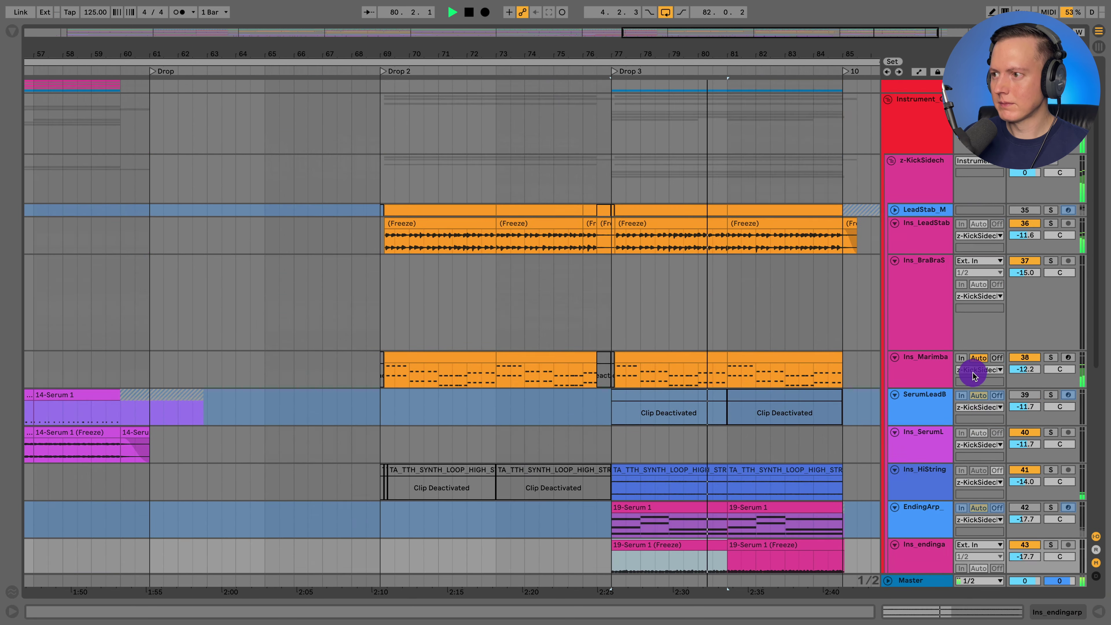
pyautogui.scroll(-1, 782, 173)
pyautogui.scroll(-5, 782, 173)
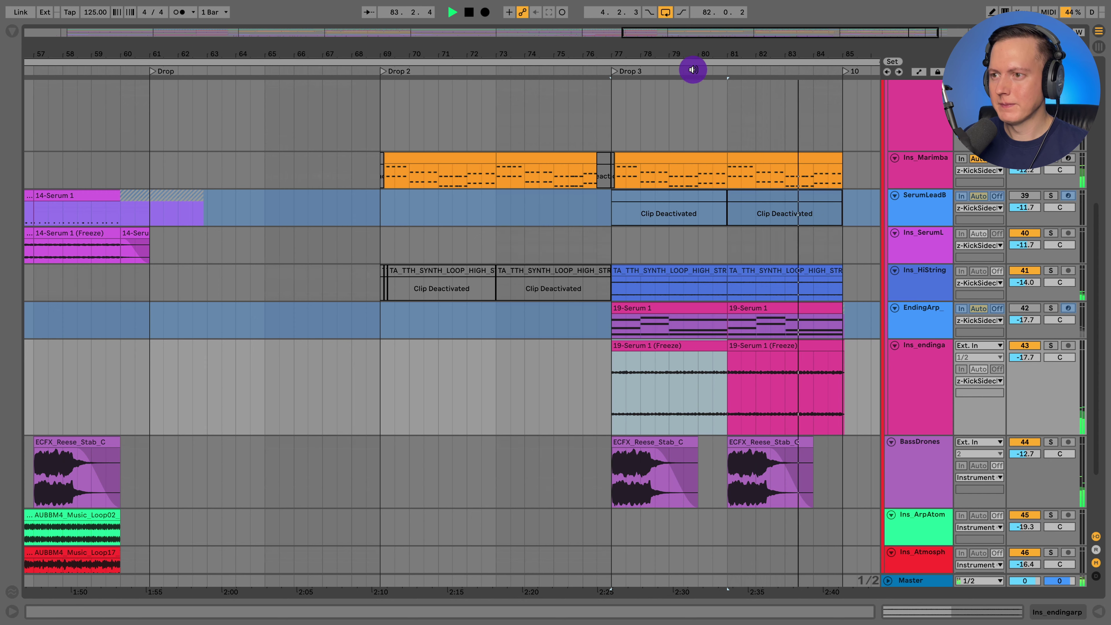
pyautogui.moveTo(687, 52); pyautogui.dragTo(687, 33)
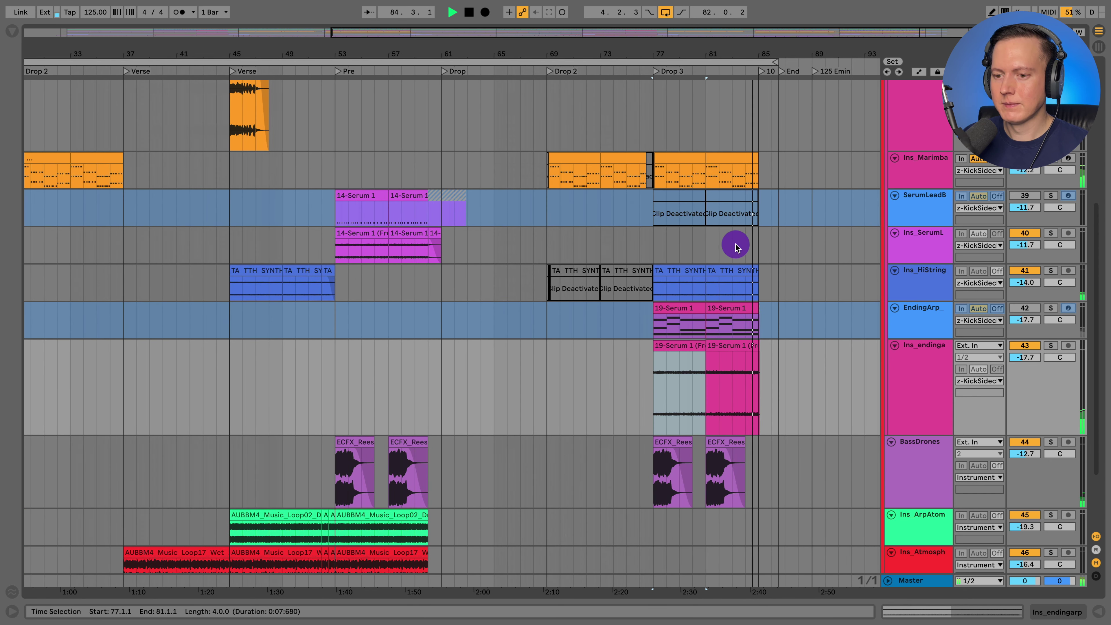
pyautogui.click(700, 311)
# - Collapse Instrument_Group, leaving only the Drums, Bass, Instrument, FX and Vox group tracks
pyautogui.hscroll(-10, 611, 315)
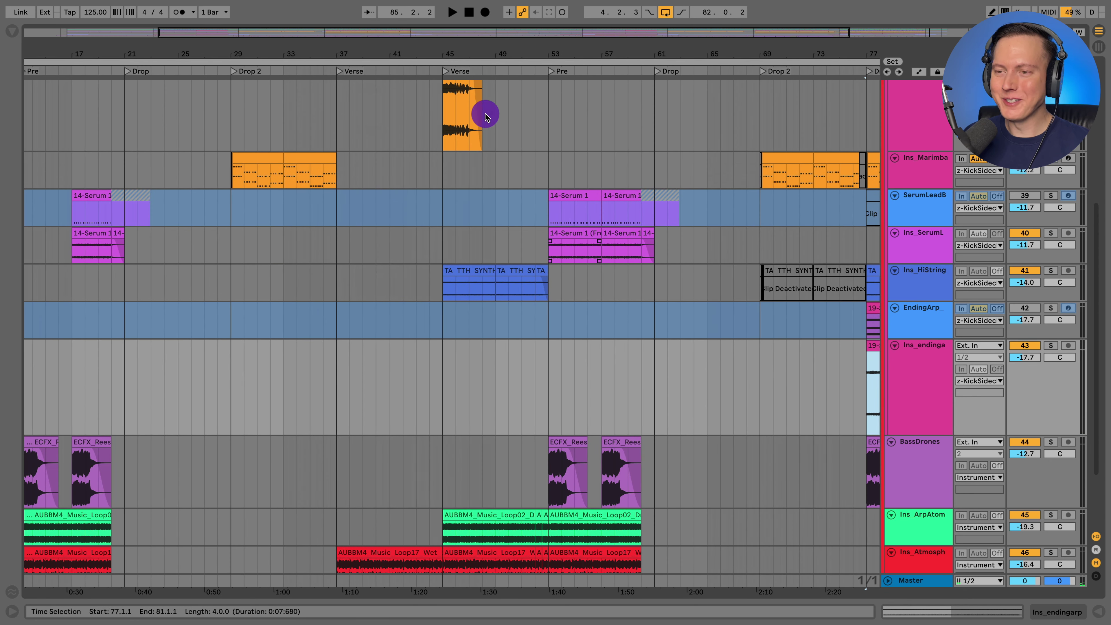
pyautogui.scroll(-5, 471, 70)
pyautogui.scroll(-3, 435, 163)
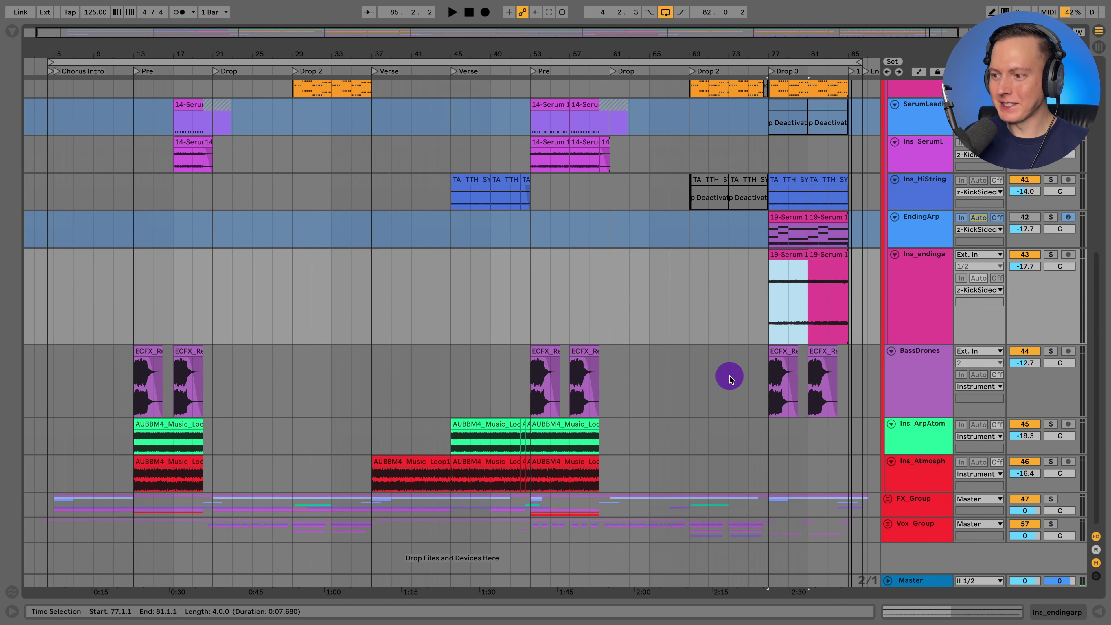
pyautogui.scroll(5, 778, 372)
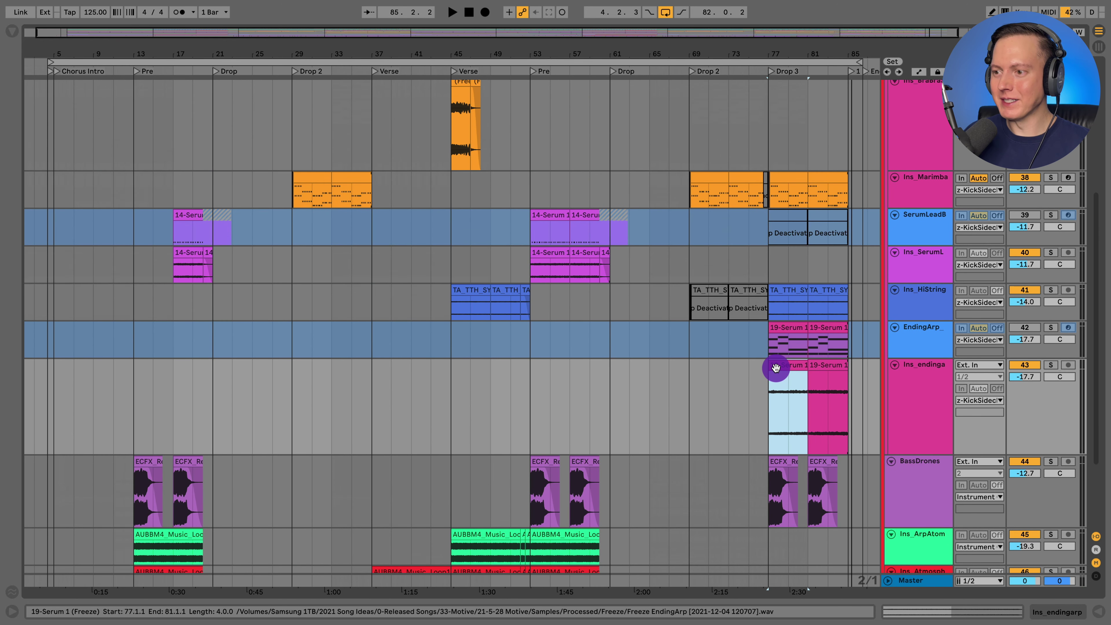
pyautogui.click(792, 381)
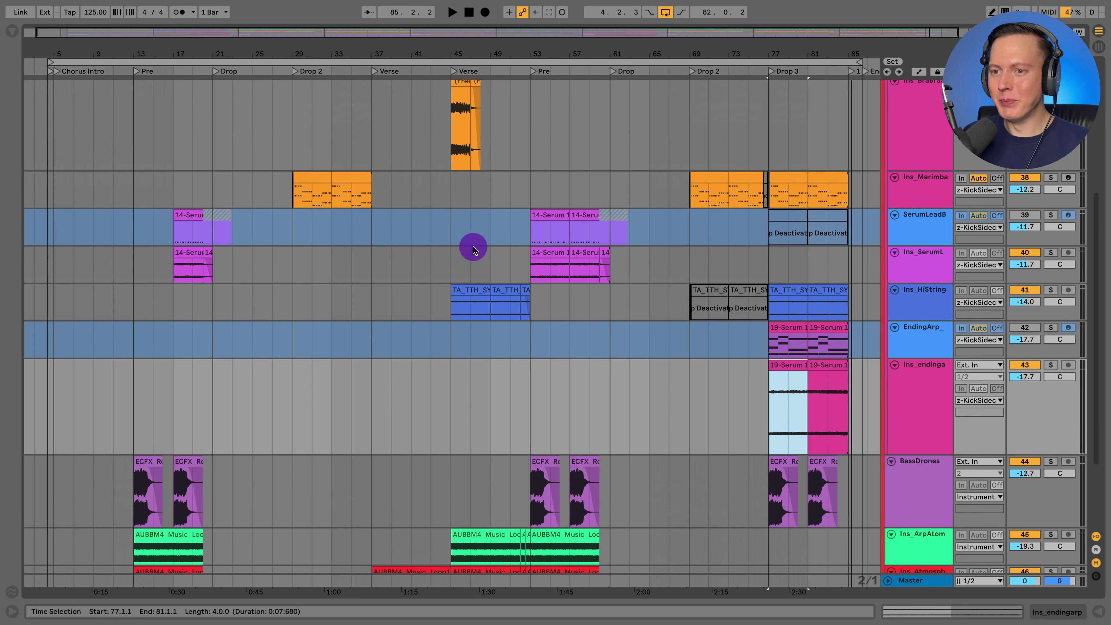
pyautogui.scroll(-5, 471, 244)
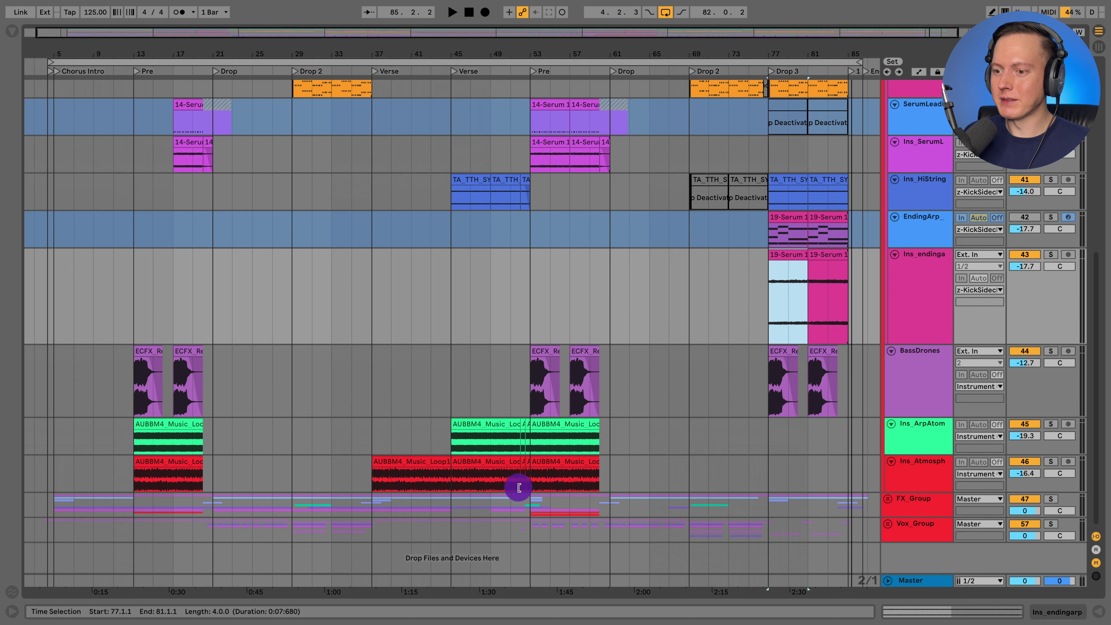
pyautogui.scroll(8, 597, 384)
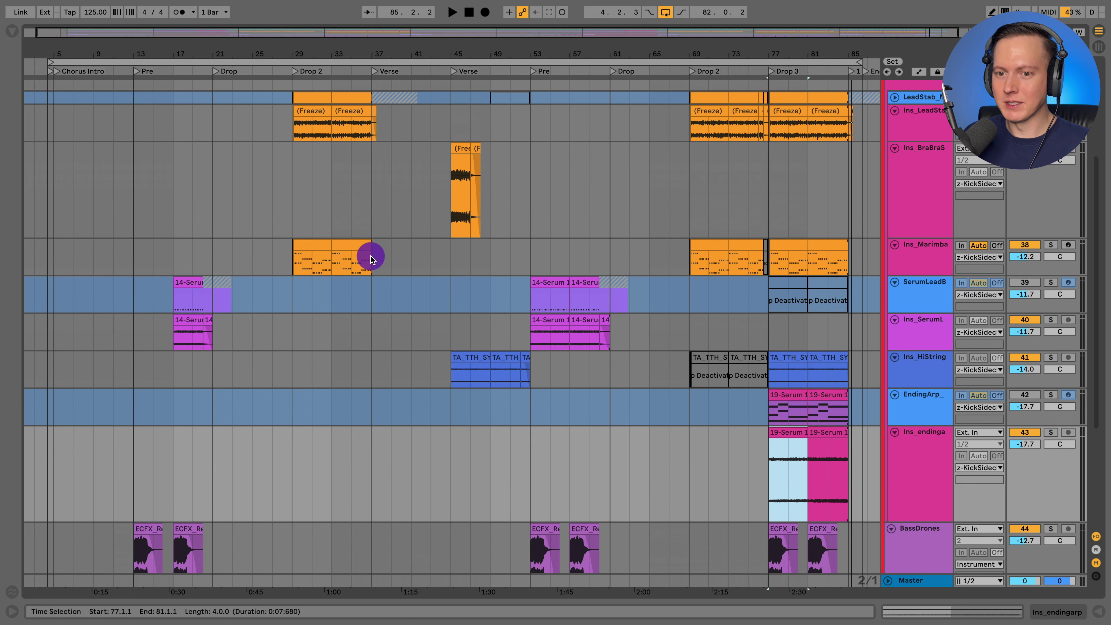
pyautogui.scroll(6, 772, 284)
pyautogui.click(922, 145)
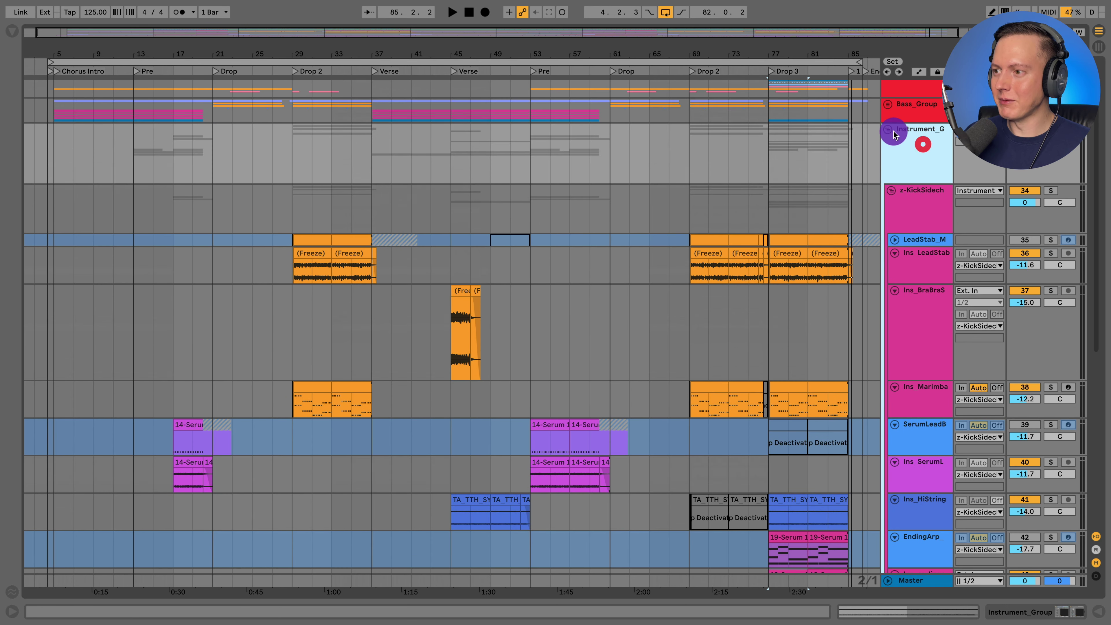
pyautogui.click(888, 129)
pyautogui.click(922, 204)
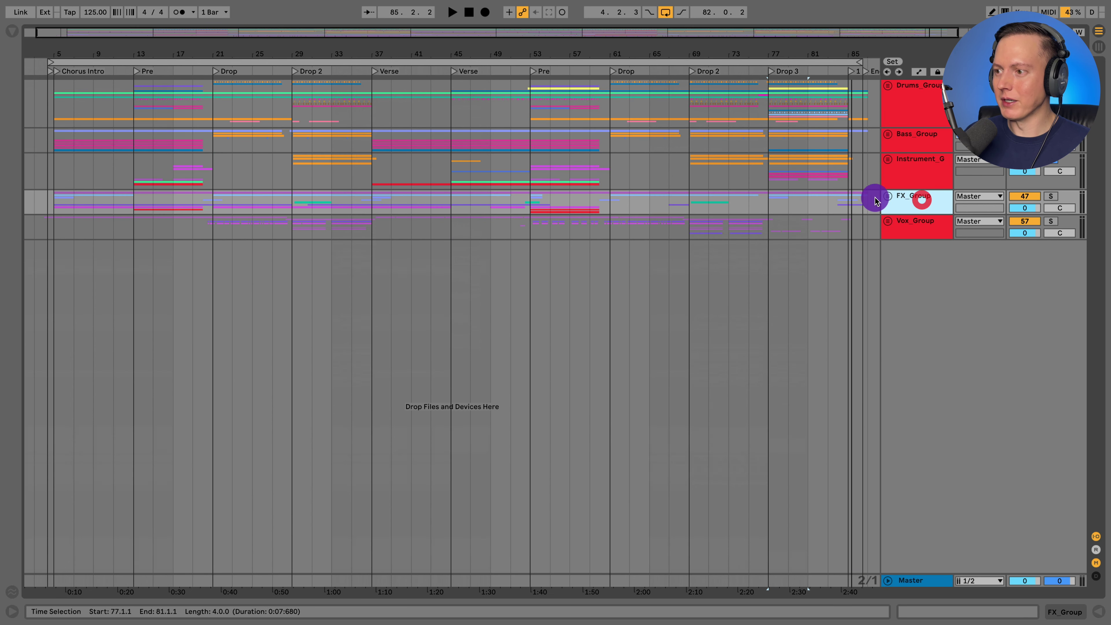
pyautogui.click(888, 196)
pyautogui.click(1051, 196)
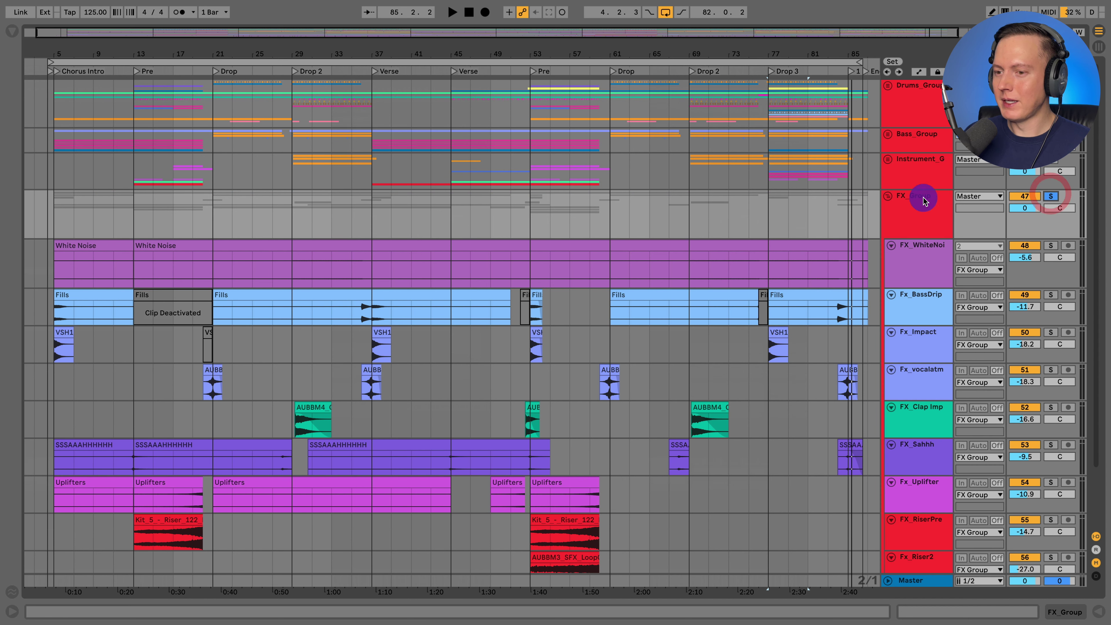
pyautogui.scroll(-3, 452, 216)
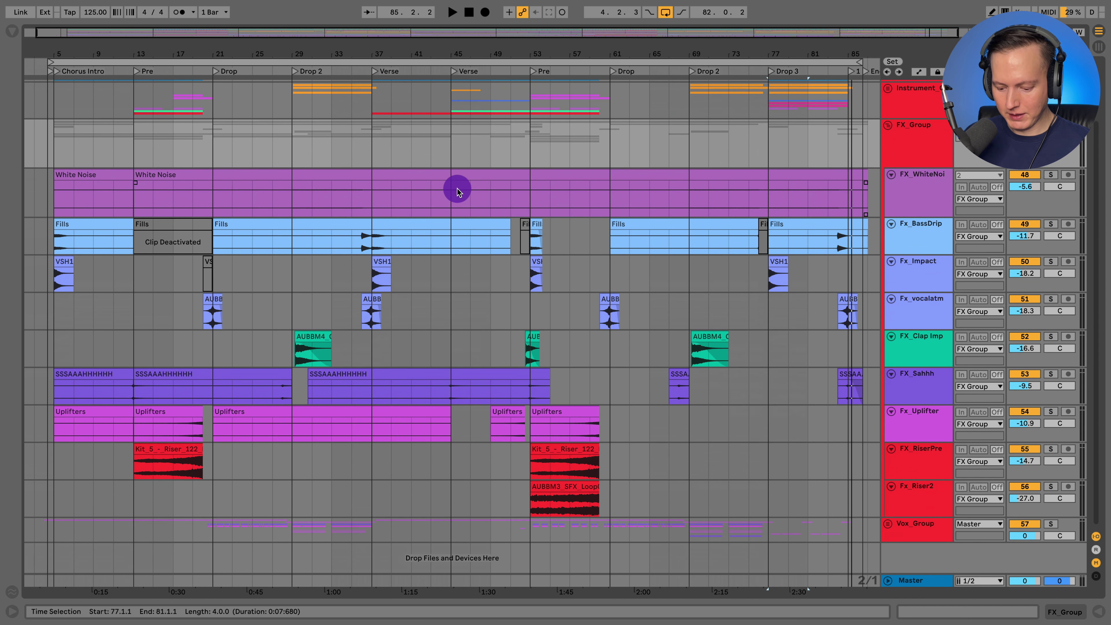
pyautogui.press('-')
pyautogui.press('-')
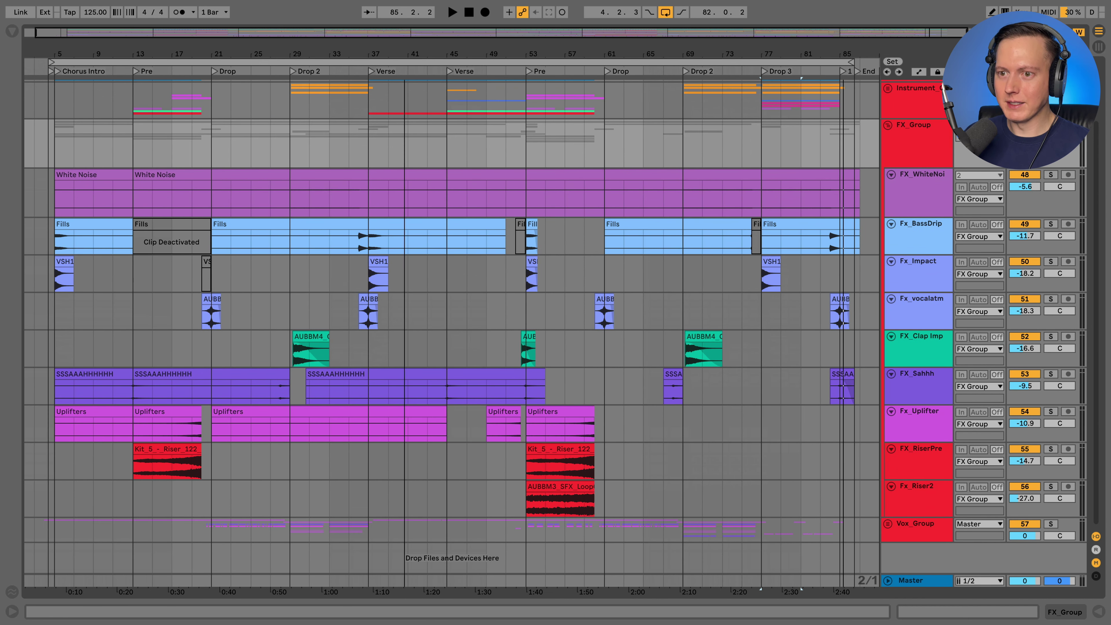
pyautogui.click(67, 280)
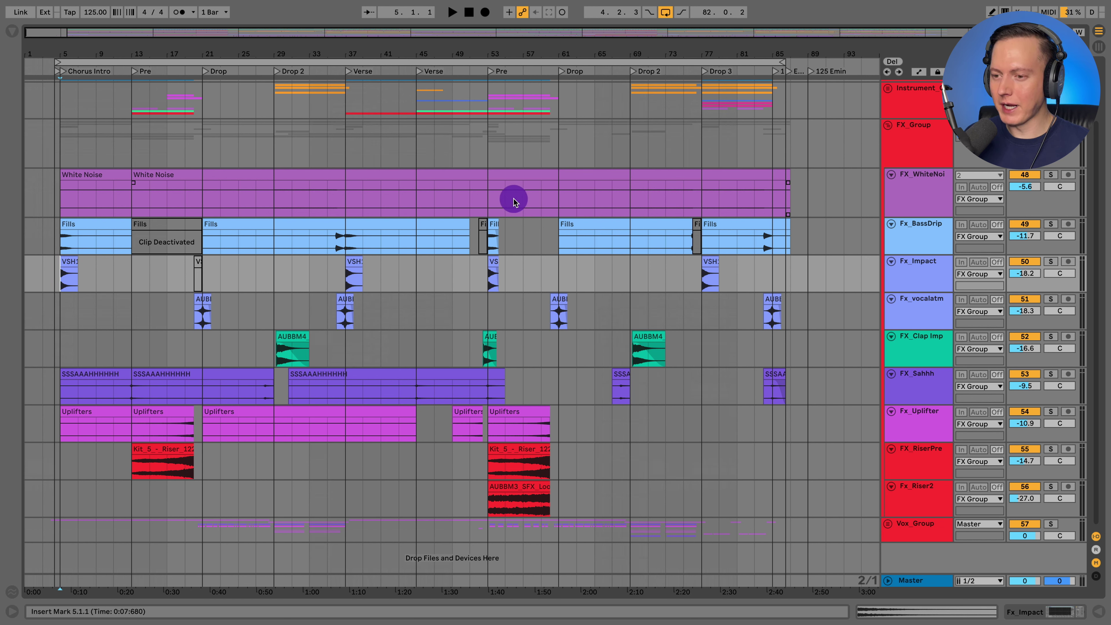
pyautogui.press('space')
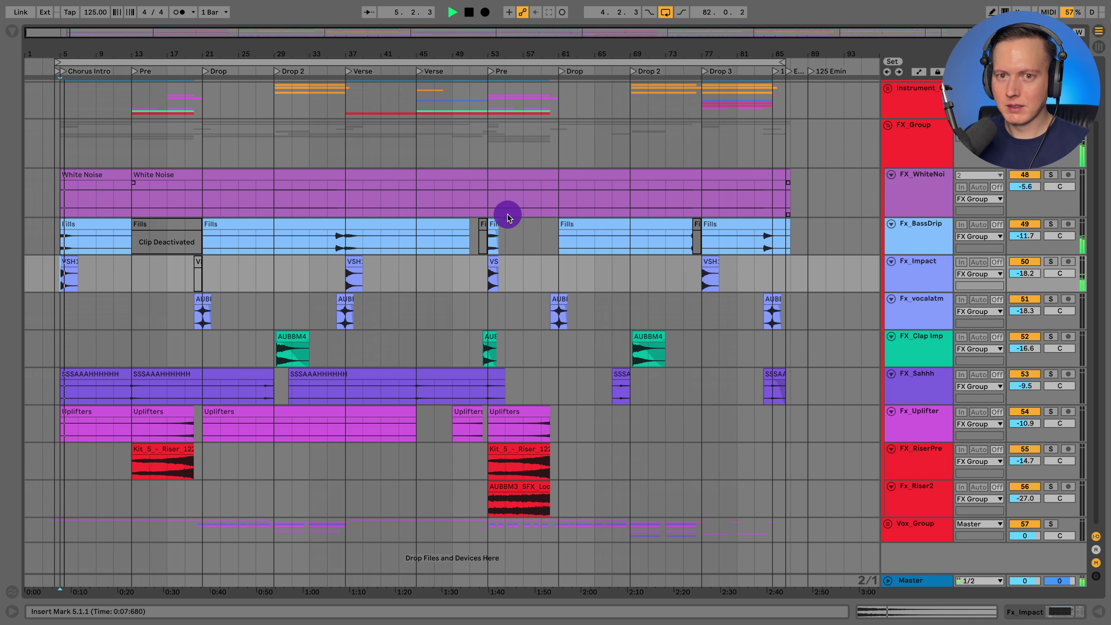
pyautogui.click(196, 316)
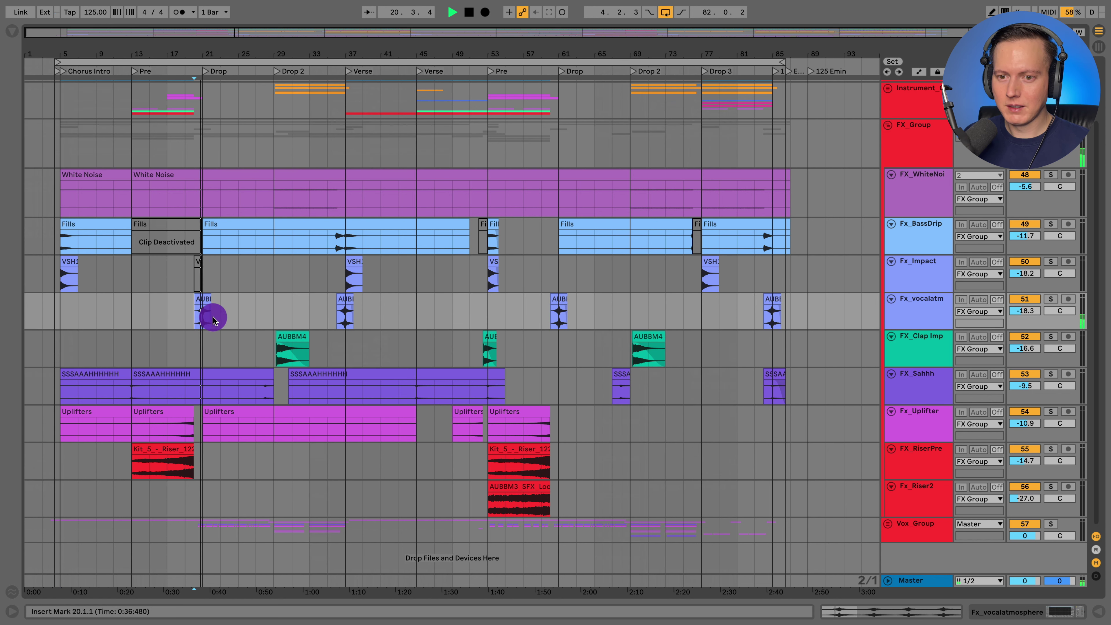
pyautogui.click(276, 356)
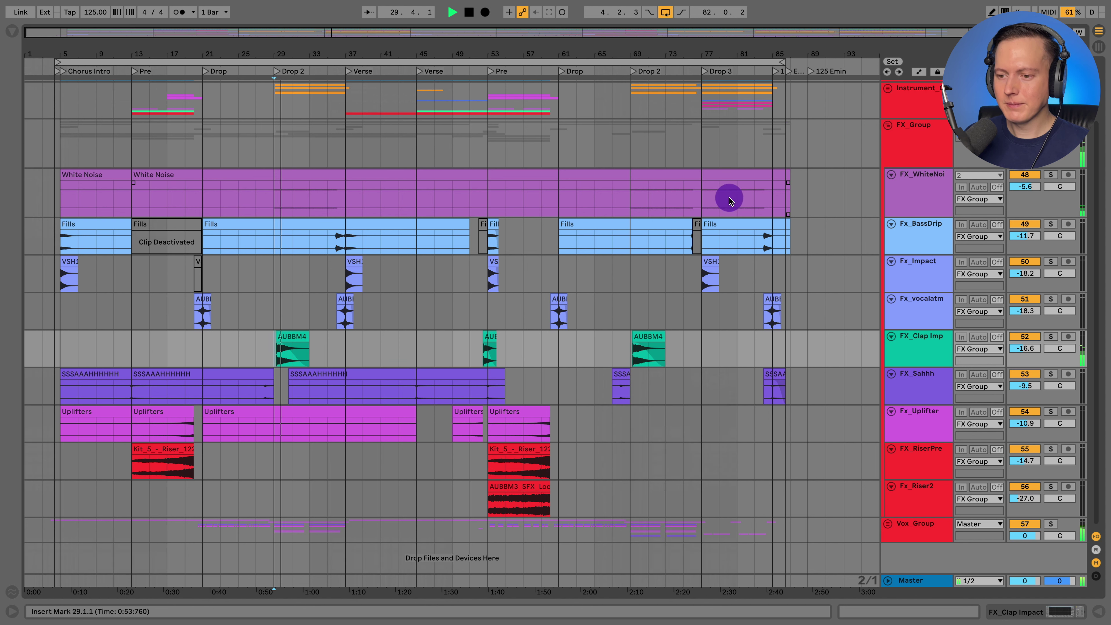
pyautogui.click(488, 466)
pyautogui.press('space')
pyautogui.click(935, 459)
pyautogui.click(930, 491)
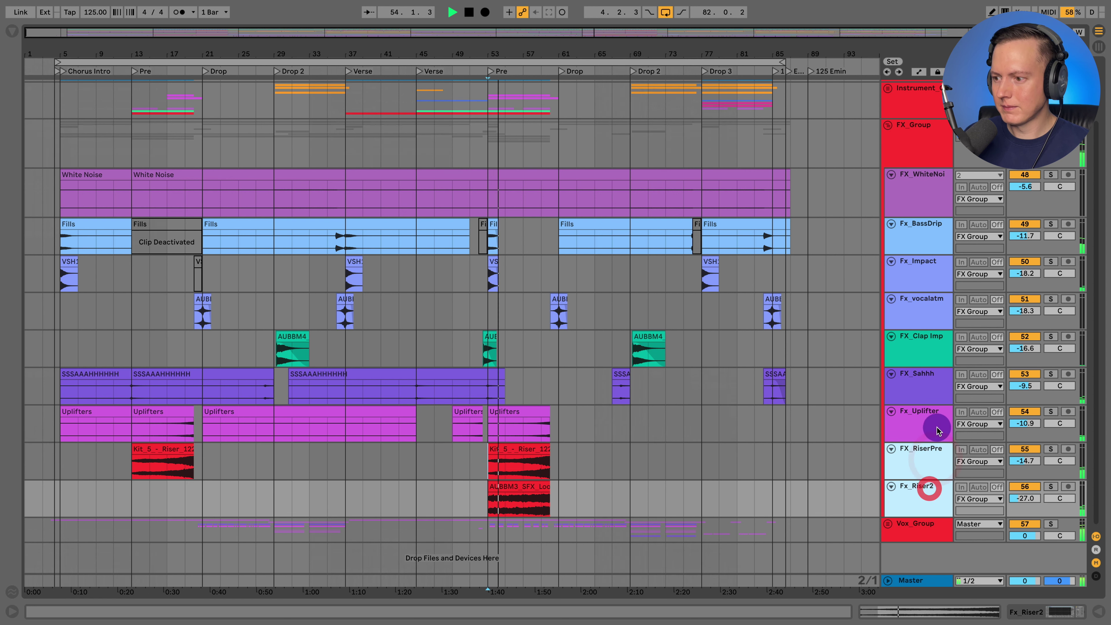
pyautogui.click(930, 427)
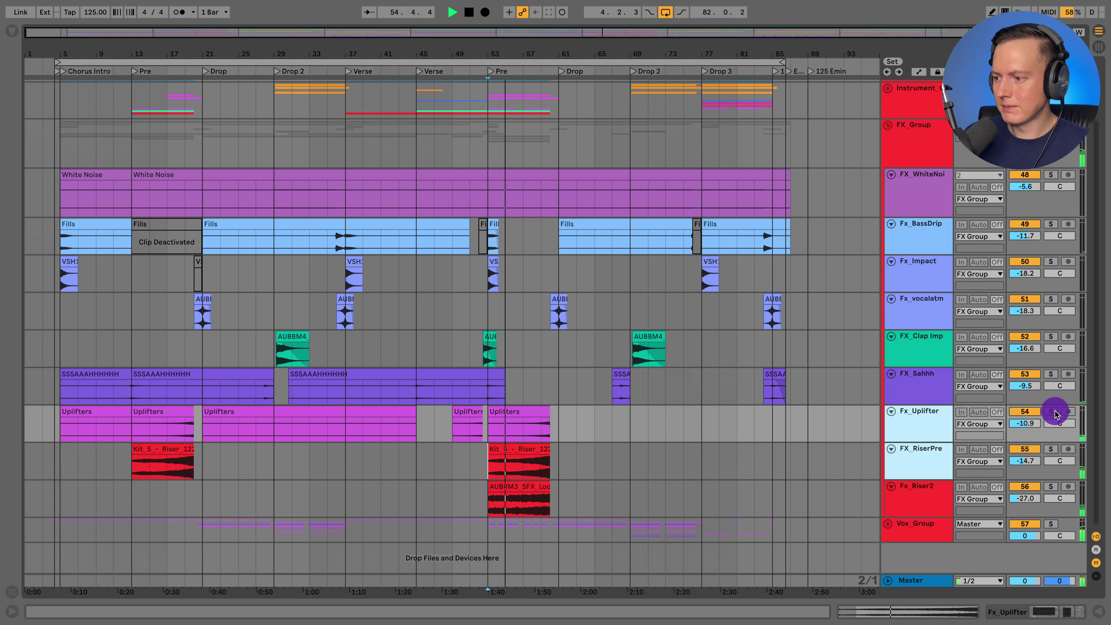
pyautogui.click(916, 494)
pyautogui.click(909, 417)
pyautogui.click(922, 501)
pyautogui.keyDown('shift'); pyautogui.click(907, 464); pyautogui.keyUp('shift')
pyautogui.click(1049, 412)
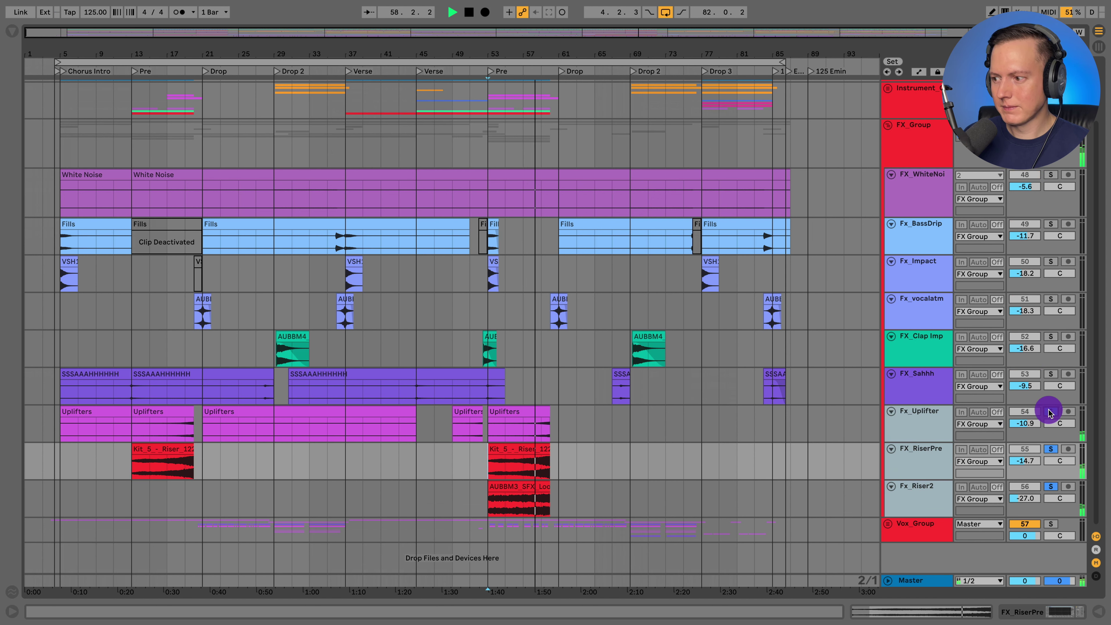
pyautogui.click(1050, 412)
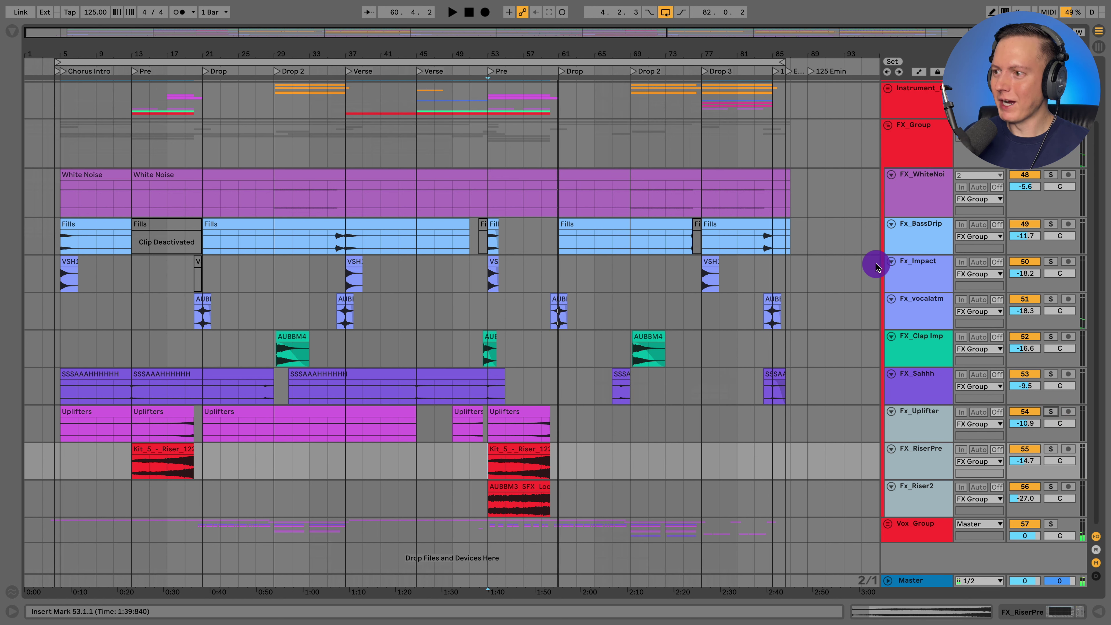
pyautogui.click(926, 134)
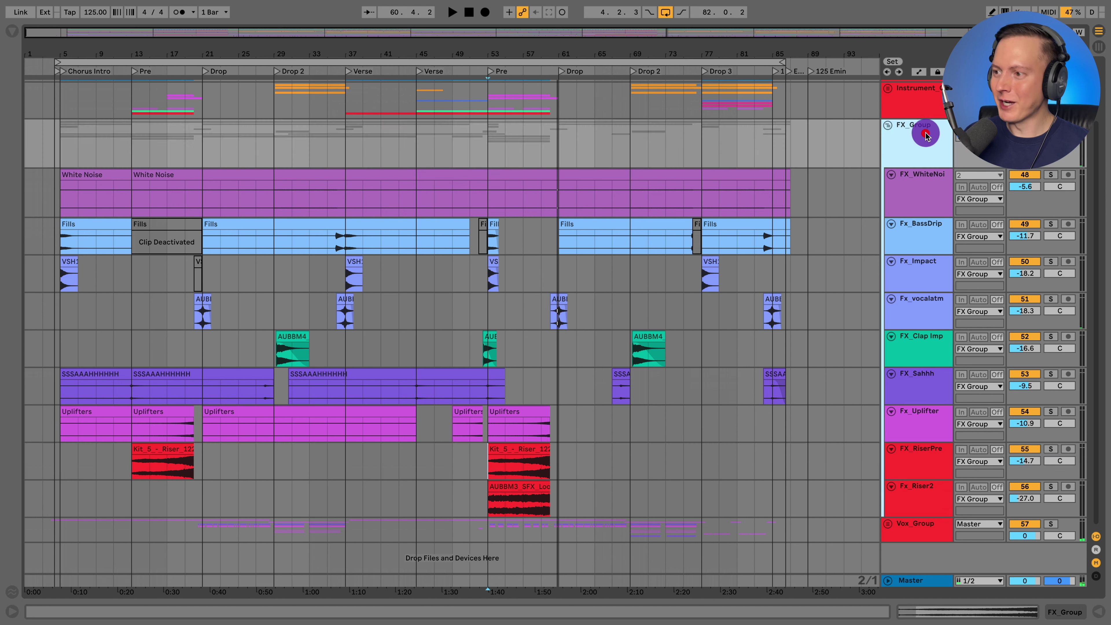
# - Fold FX_Group, view Vox_Group's devices, and unfold it to reveal Lead_Vox and Doubles
pyautogui.click(884, 127)
pyautogui.click(914, 228)
pyautogui.click(1043, 615)
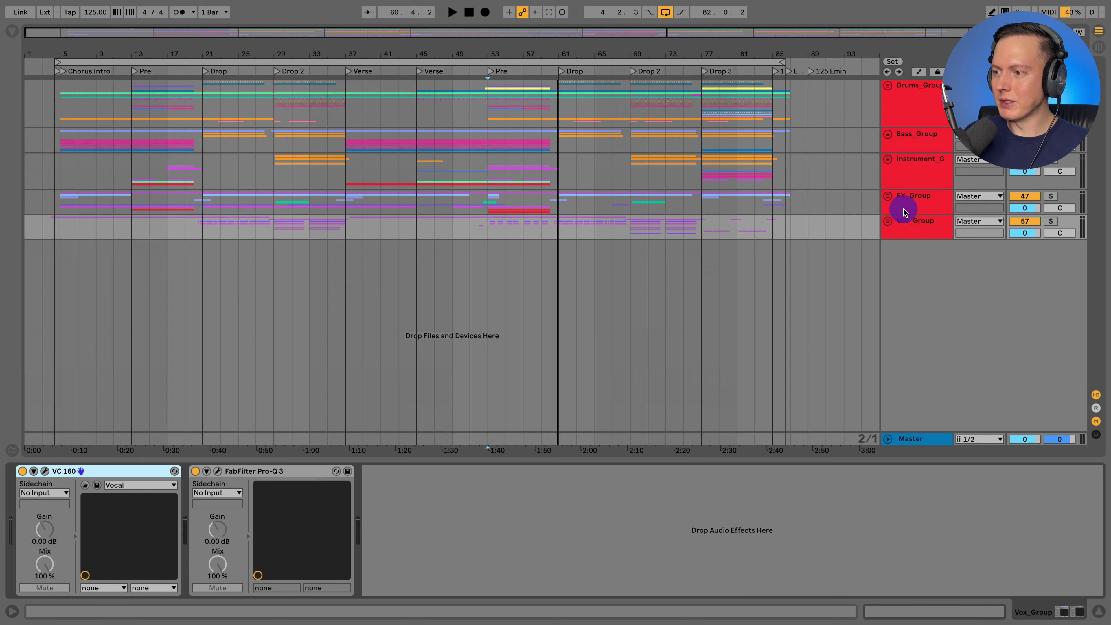
pyautogui.click(888, 221)
pyautogui.scroll(-3, 885, 218)
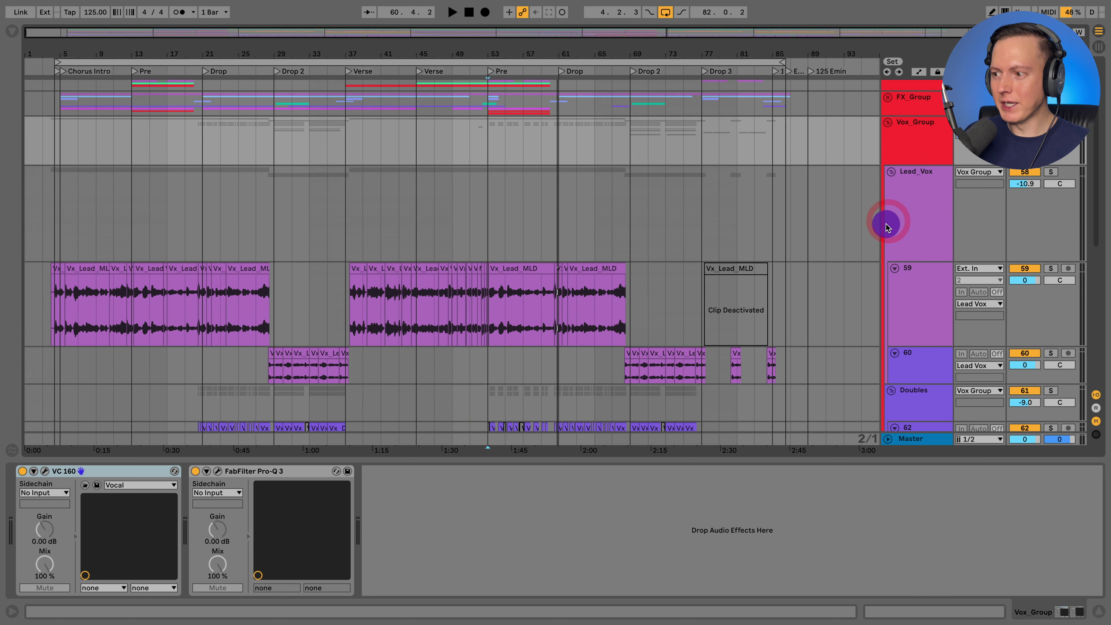
pyautogui.click(905, 212)
pyautogui.click(507, 221)
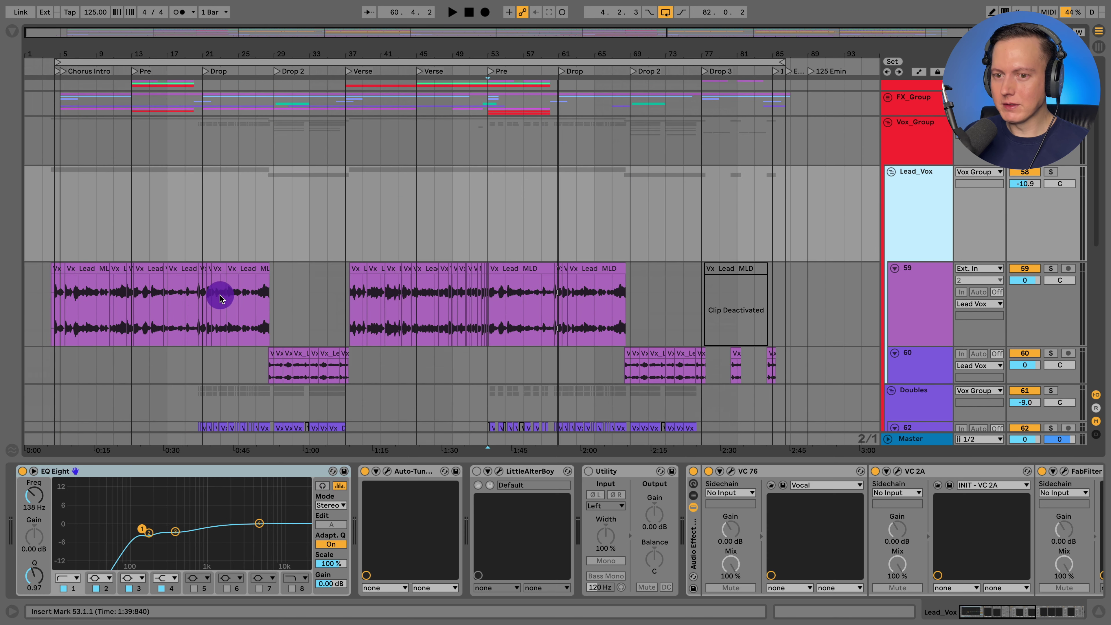
pyautogui.click(136, 313)
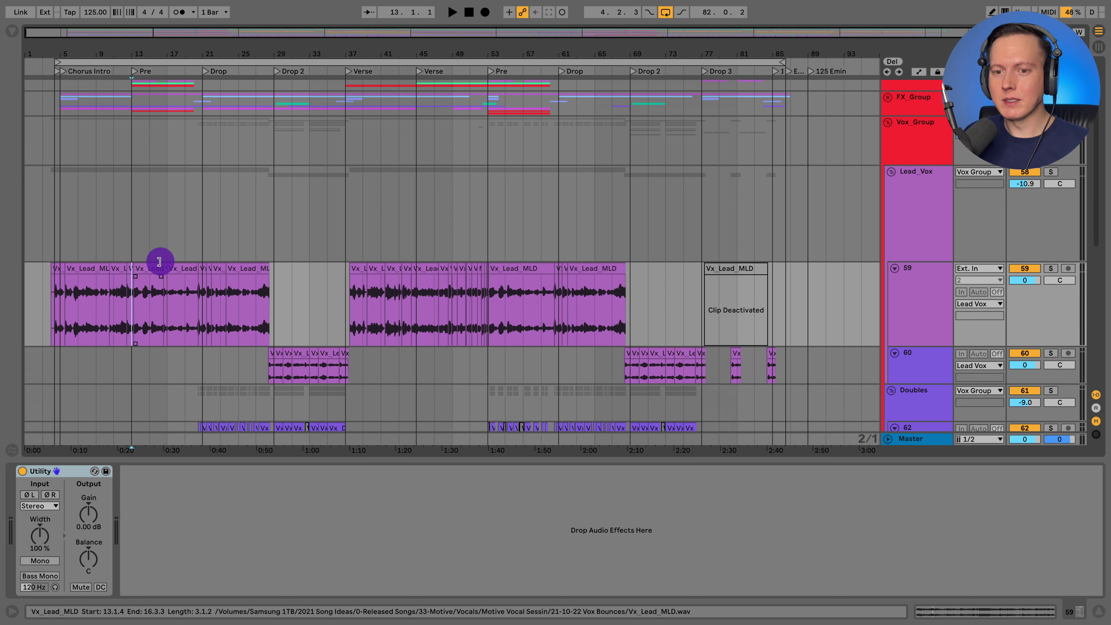
# - Solo Lead_Vox and play its Vx_Lead_MLD clip, zoomed in around bar 13
pyautogui.click(149, 268)
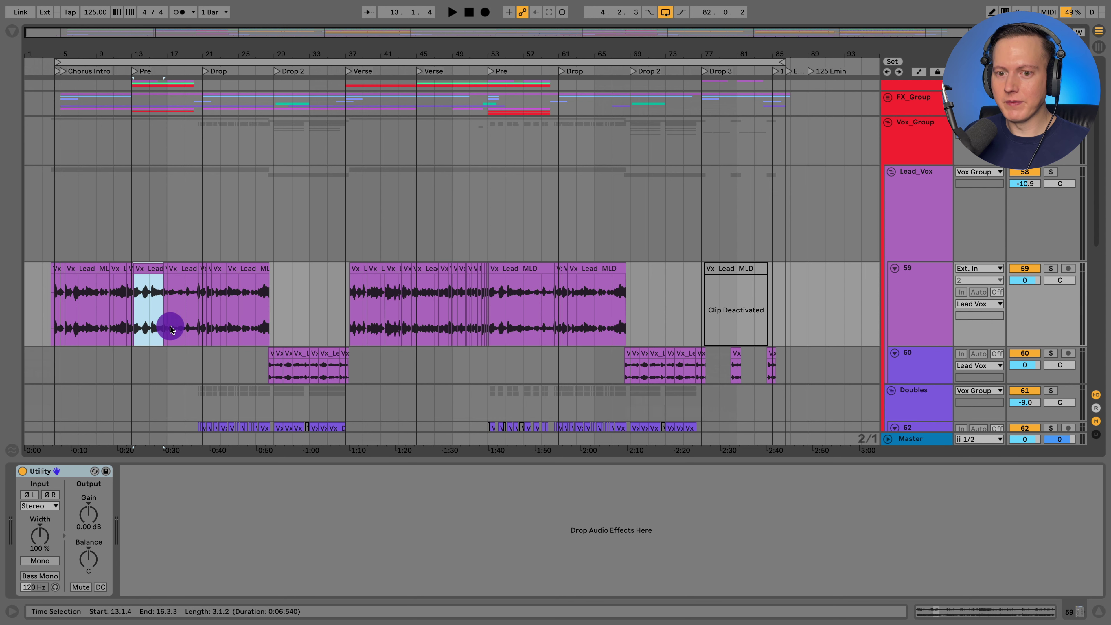
pyautogui.click(1051, 171)
pyautogui.press('space')
pyautogui.moveTo(131, 55); pyautogui.dragTo(233, 314)
pyautogui.hscroll(-5, 233, 313)
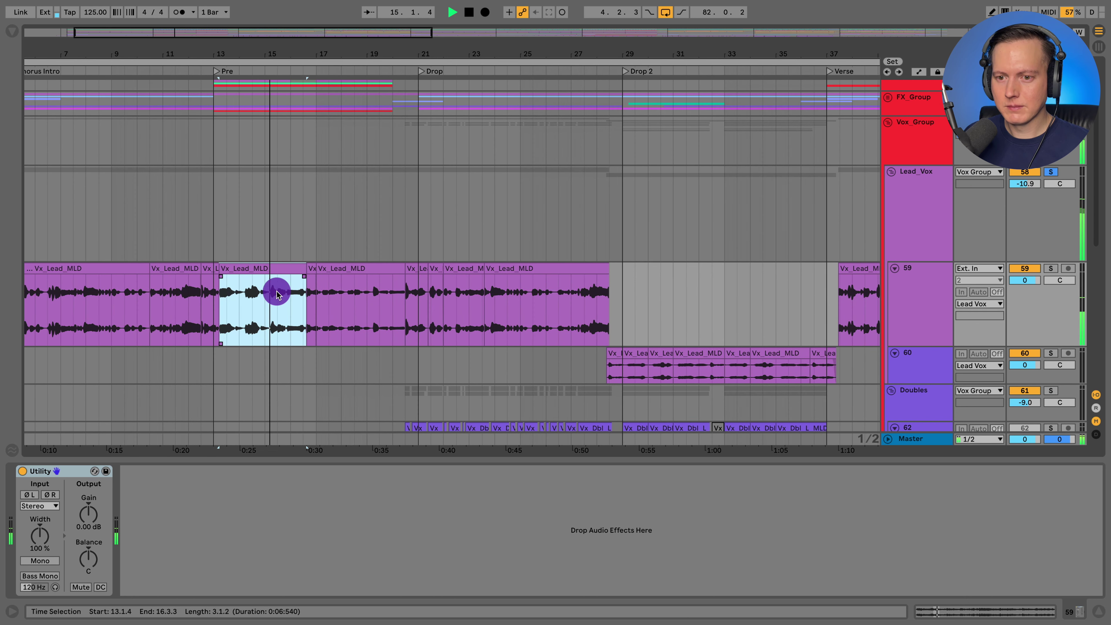
pyautogui.hscroll(-3, 298, 290)
# - Check the Pre clip's −2 st transpose, then close details to show all vocal tracks
pyautogui.doubleClick(331, 268)
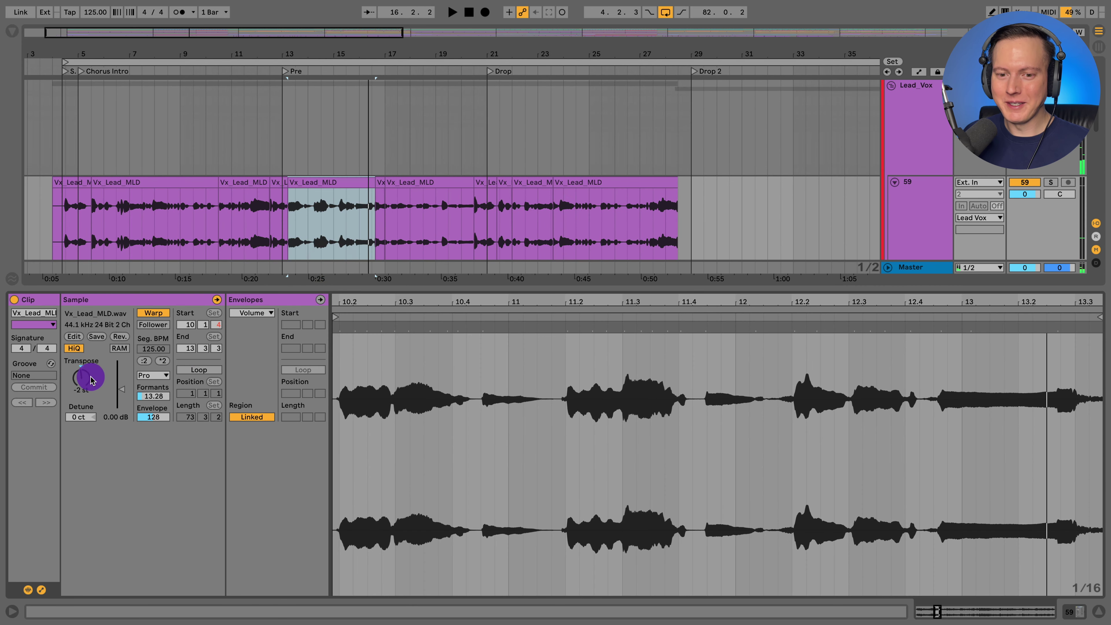
pyautogui.hotkey('shift', 'Tab')
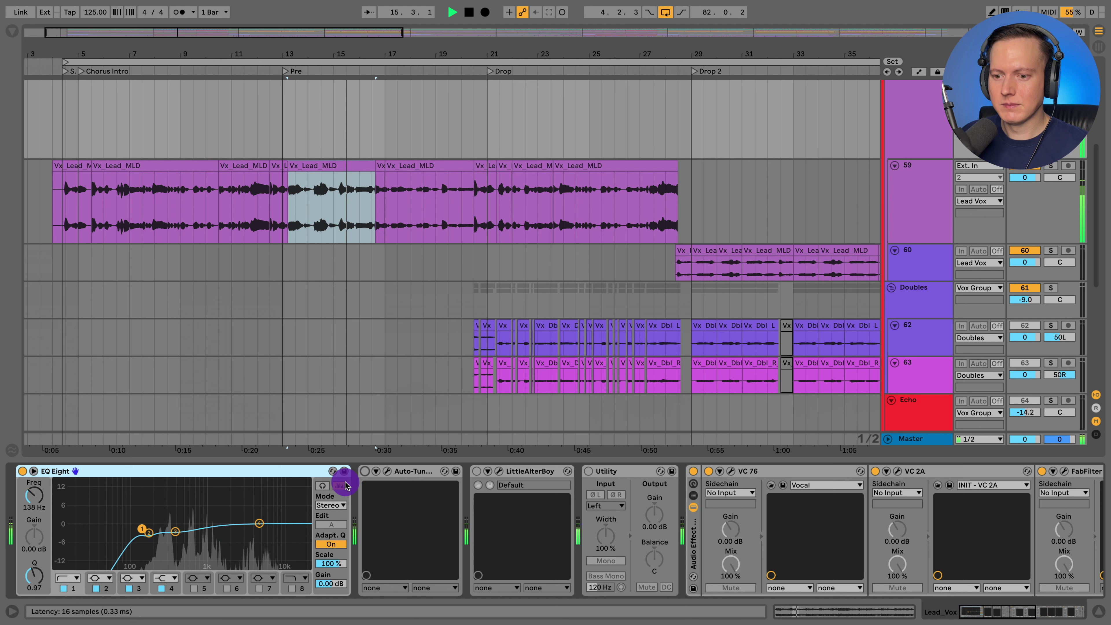
pyautogui.press('space')
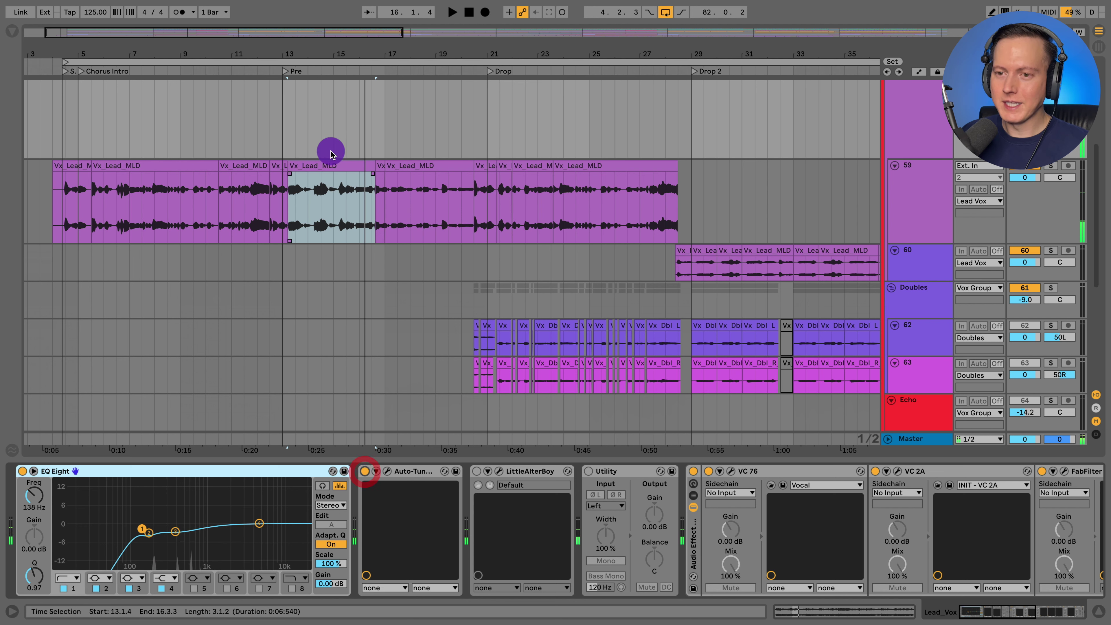
pyautogui.doubleClick(332, 166)
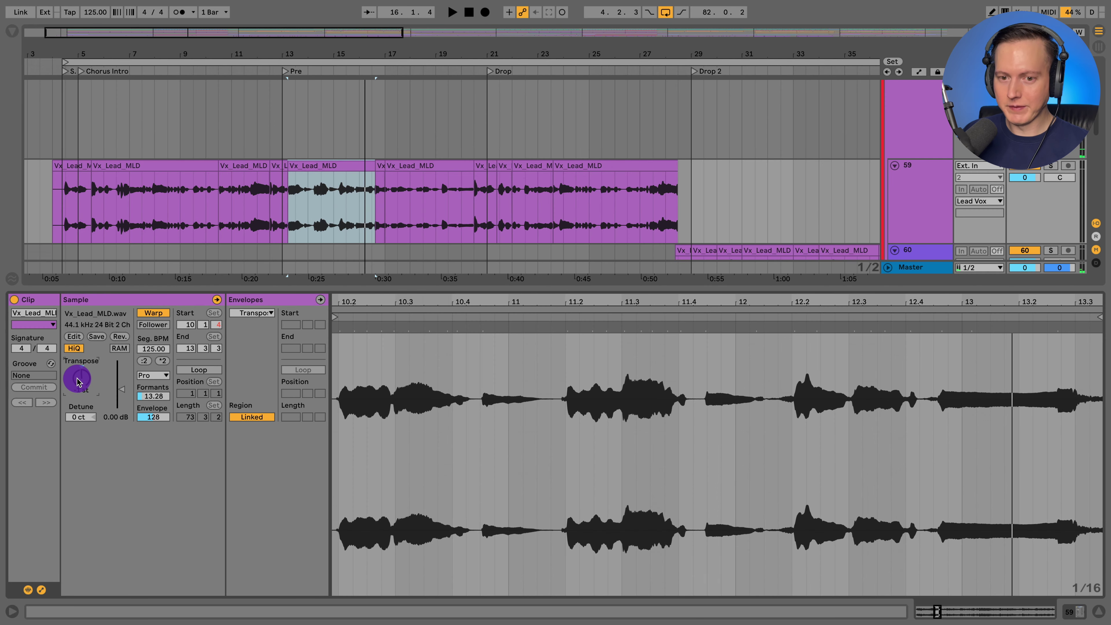
pyautogui.press('space')
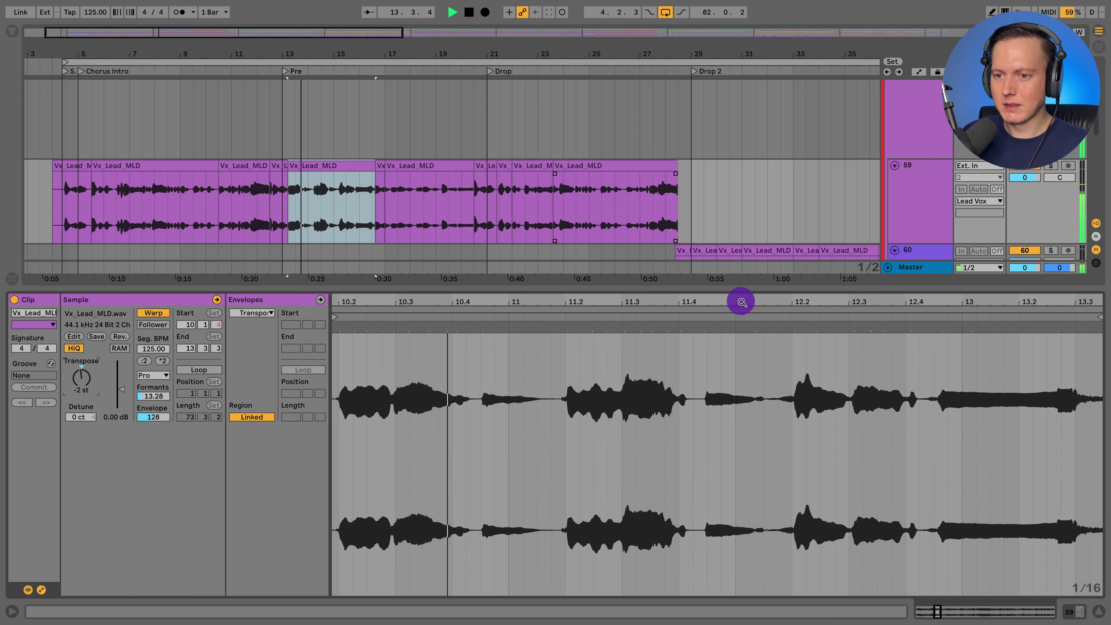
pyautogui.click(1098, 611)
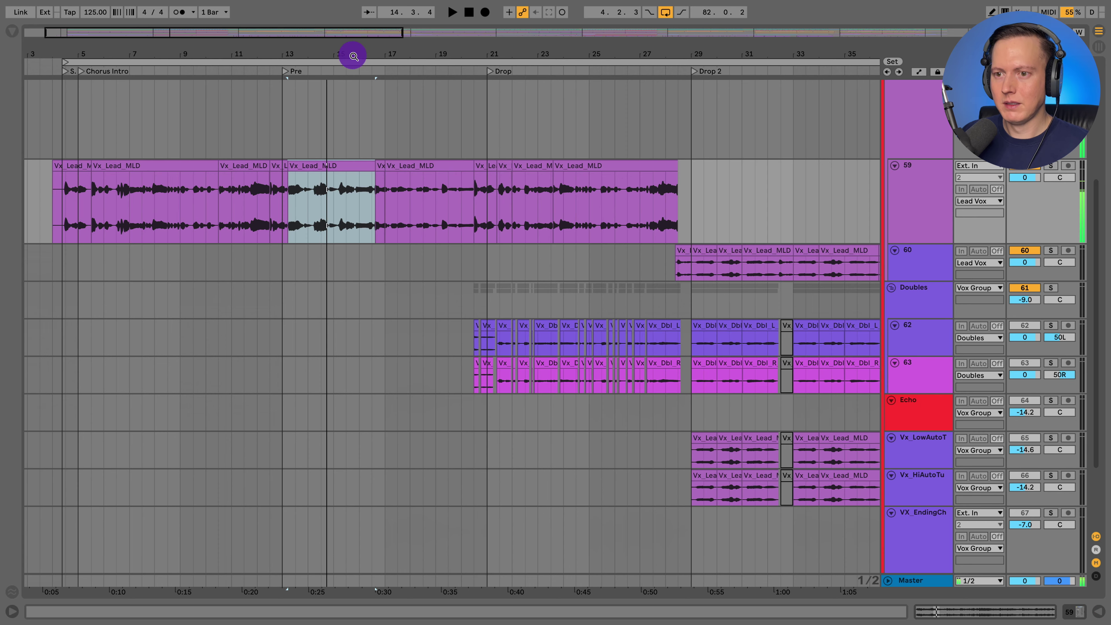
pyautogui.scroll(-3, 353, 56)
pyautogui.hscroll(2, 315, 154)
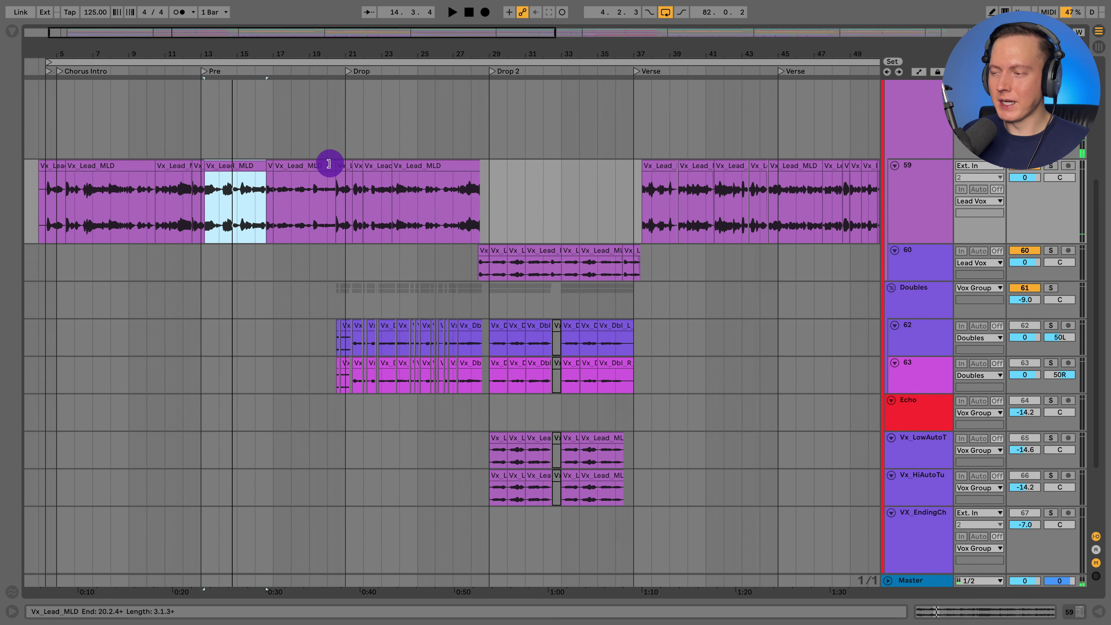
pyautogui.scroll(1, 330, 164)
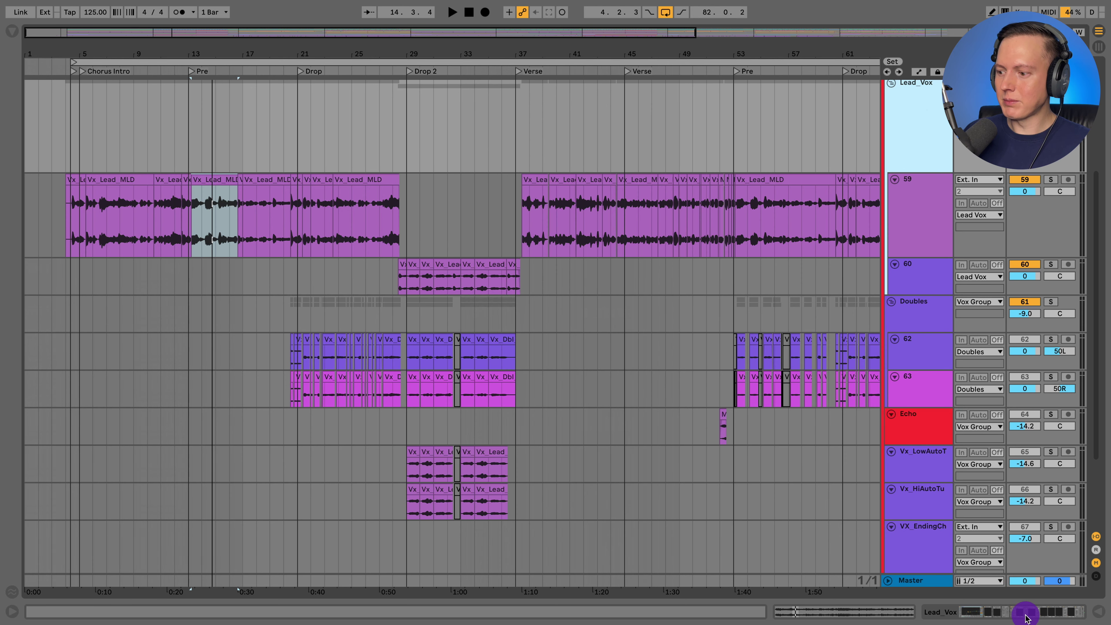
# - Select the lead vocal and scroll along its device chain
pyautogui.click(1025, 615)
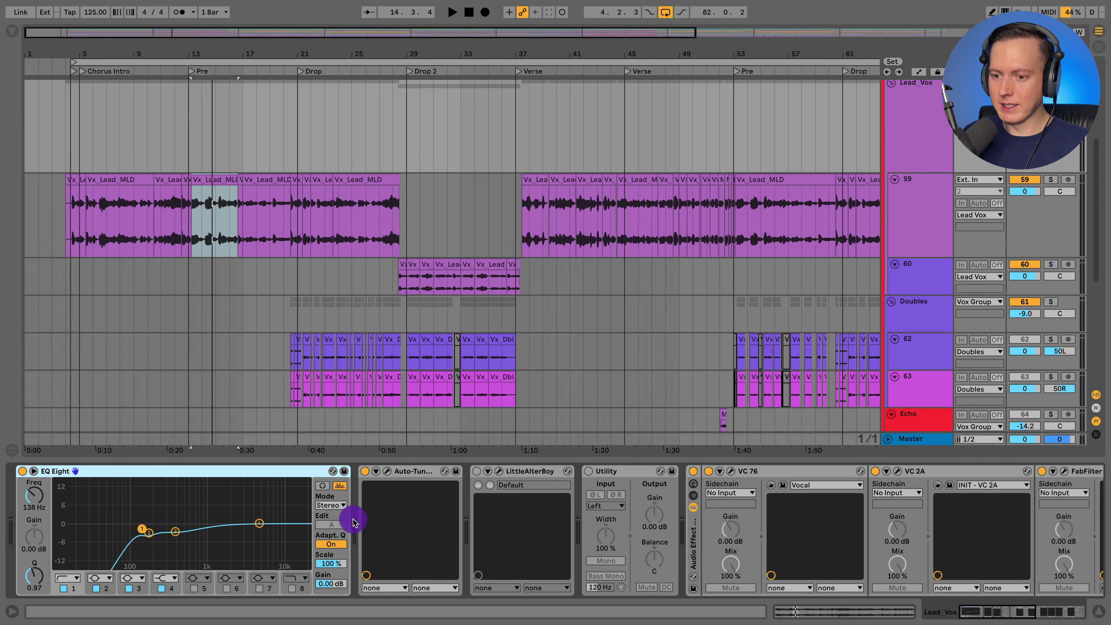
pyautogui.hscroll(3, 366, 522)
pyautogui.hscroll(5, 481, 497)
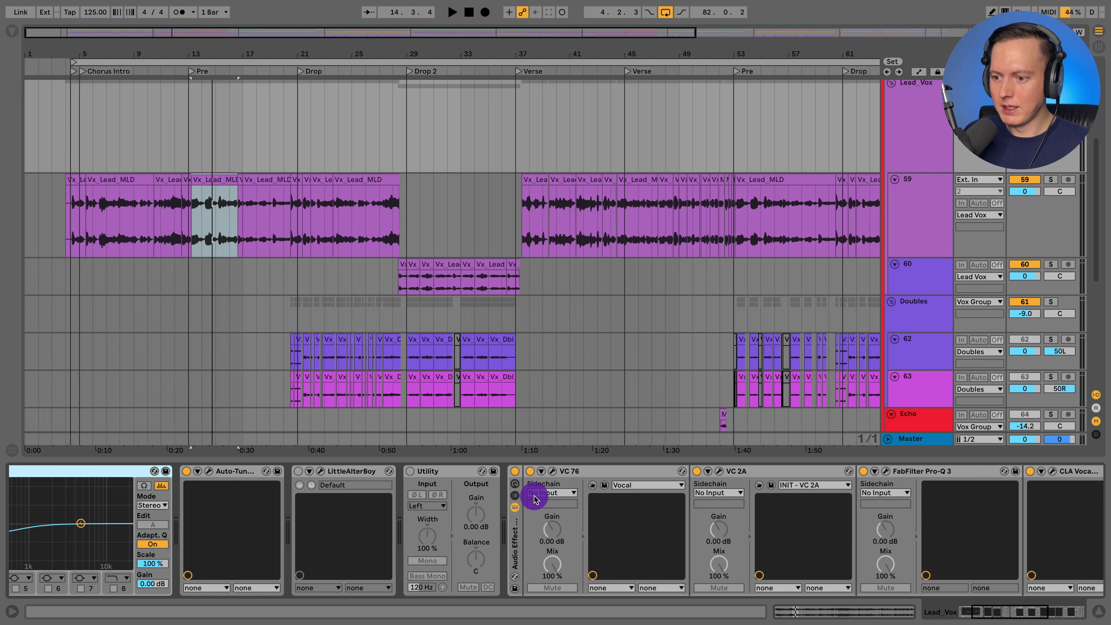
pyautogui.hscroll(8, 507, 490)
pyautogui.hscroll(1, 385, 483)
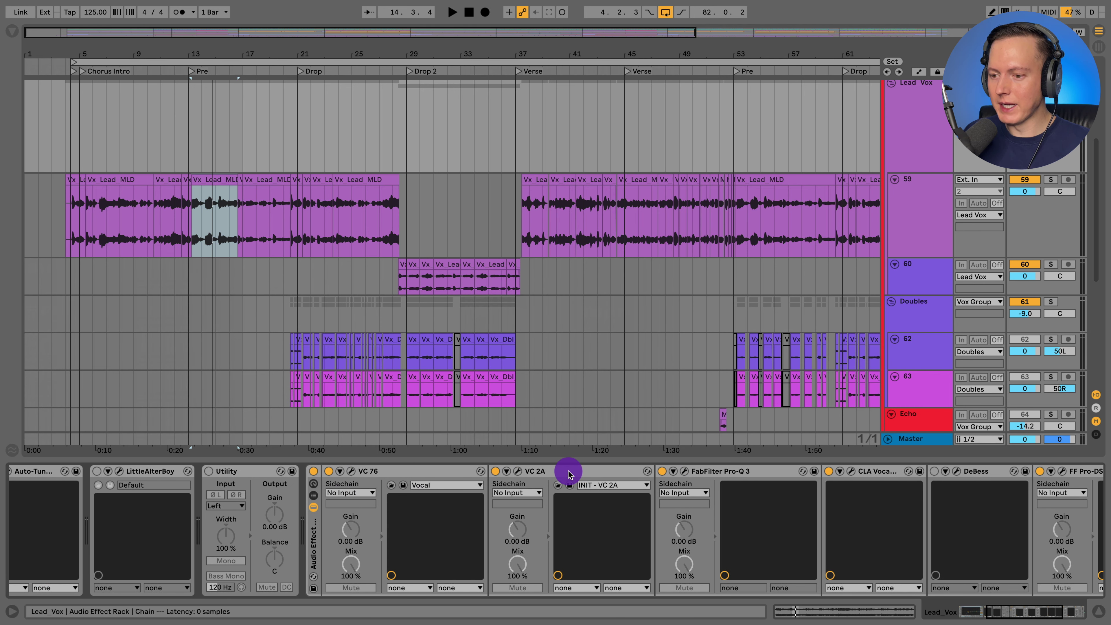
pyautogui.hscroll(-12, 403, 484)
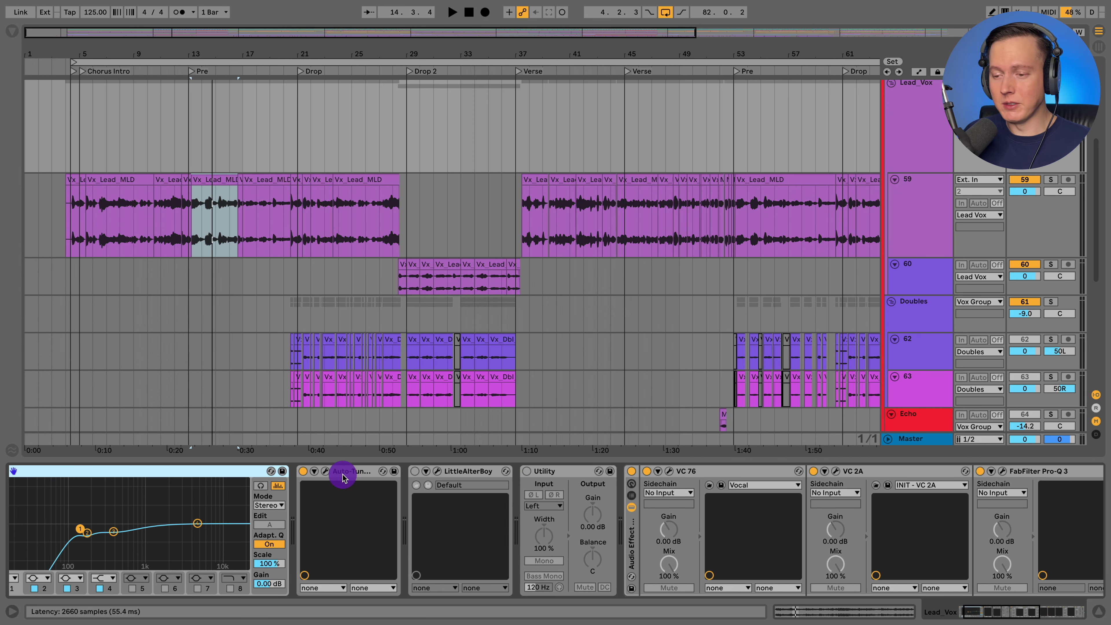
pyautogui.hscroll(7, 434, 499)
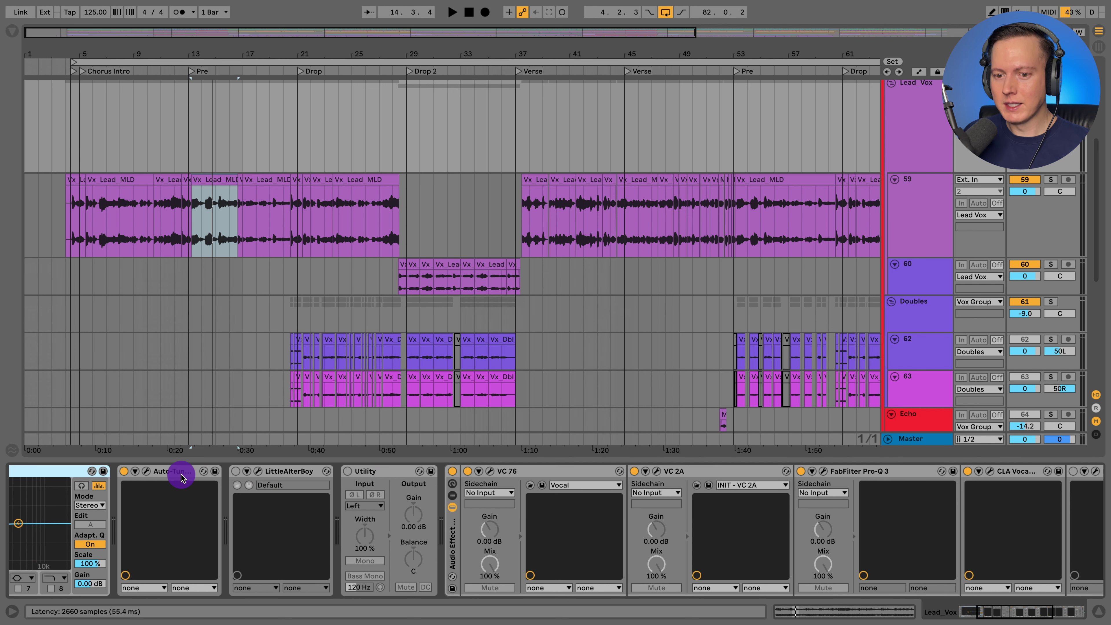
pyautogui.hscroll(2, 403, 503)
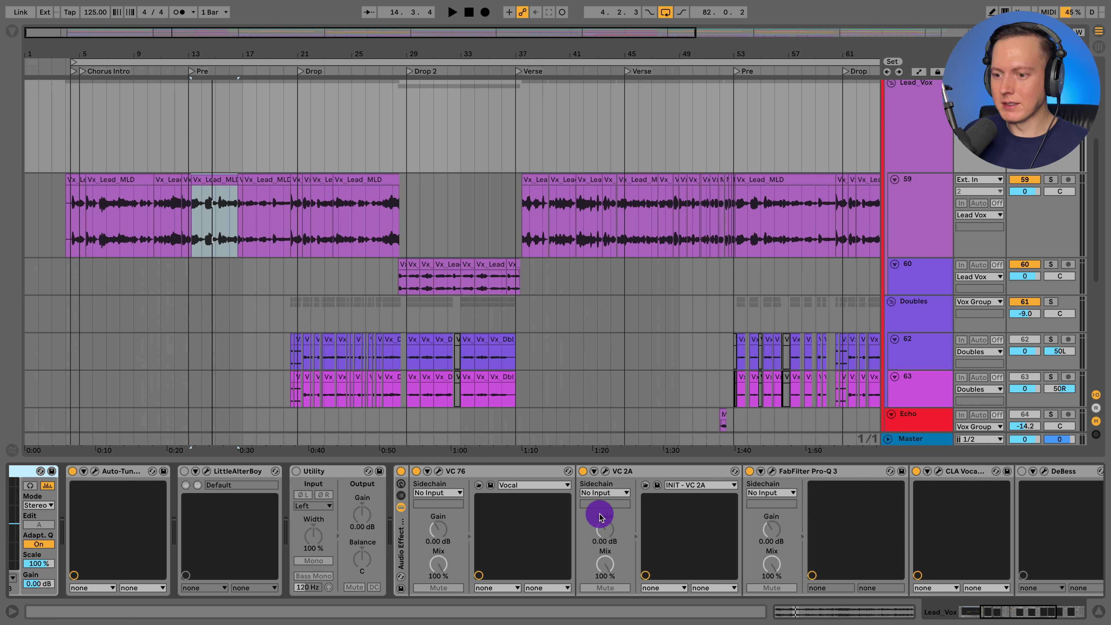
pyautogui.hscroll(8, 640, 510)
pyautogui.hscroll(4, 586, 503)
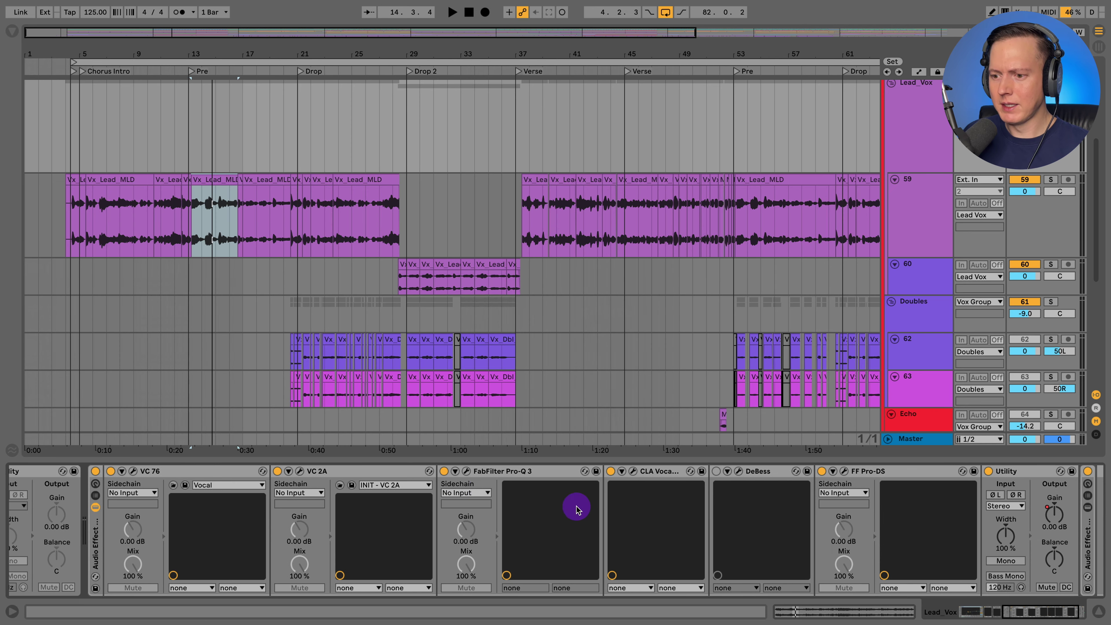
# - Inspect the lead vocal's FabFilter Pro-Q 3 settings, then close its window
pyautogui.click(466, 471)
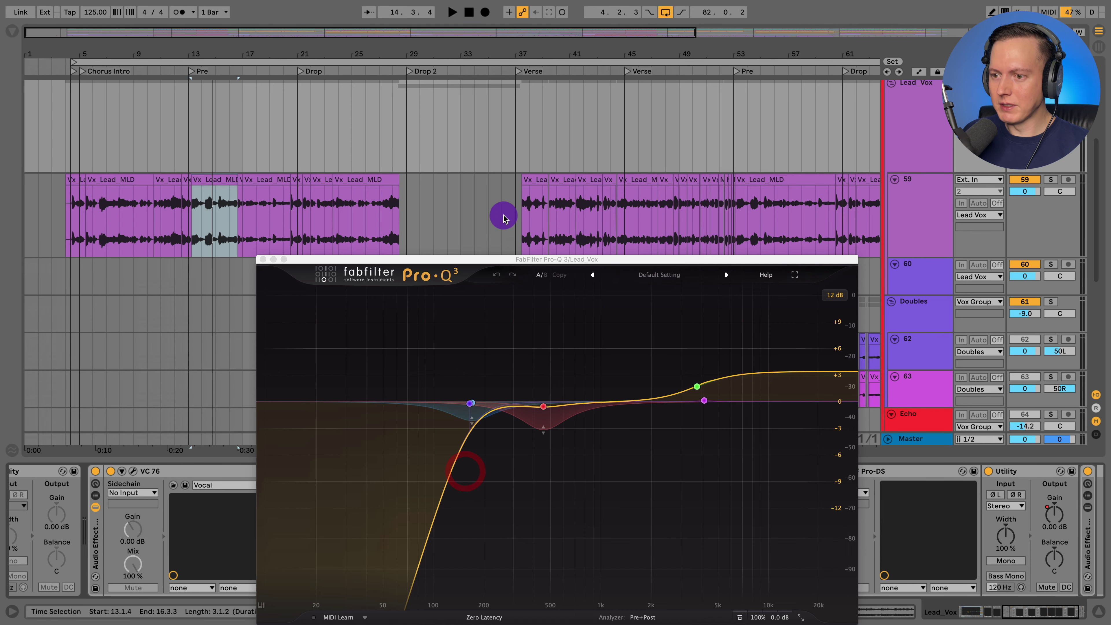
pyautogui.moveTo(533, 253); pyautogui.dragTo(494, 189)
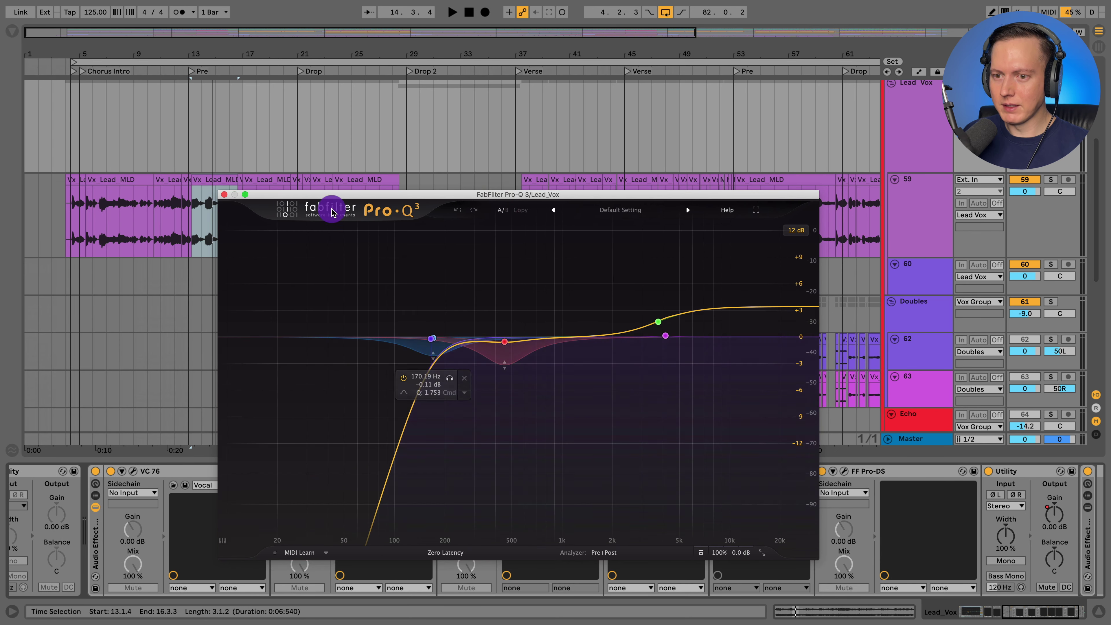
pyautogui.click(223, 195)
pyautogui.hscroll(2, 595, 490)
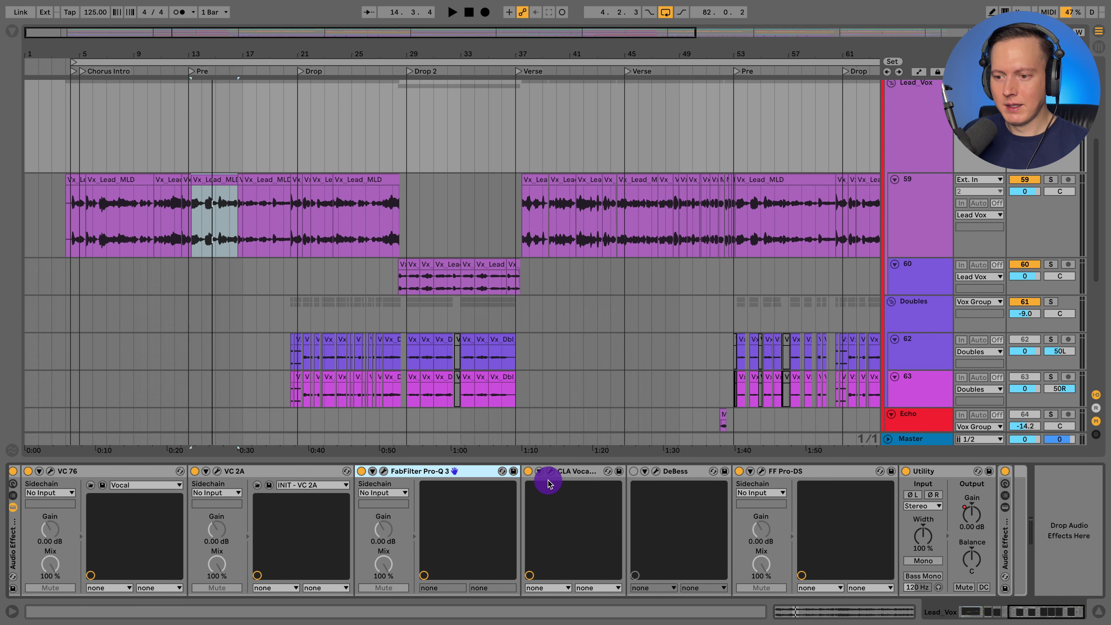
# - Check CLA Vocals, close it, and unfold the rack to reveal its chains and Echo
pyautogui.click(559, 473)
pyautogui.click(493, 407)
pyautogui.click(504, 294)
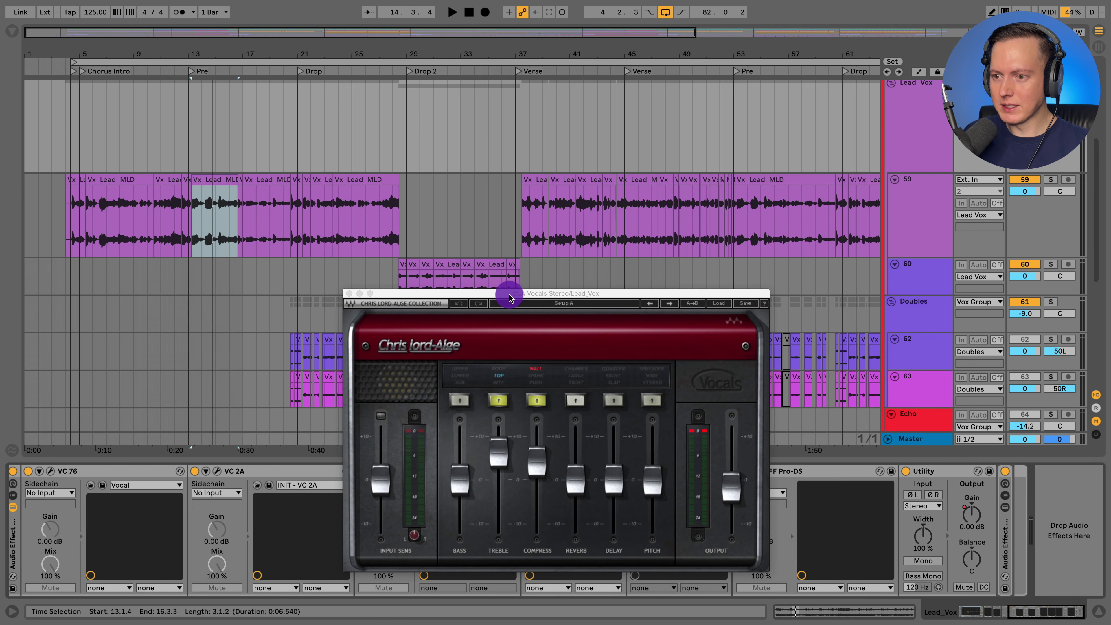
pyautogui.click(349, 294)
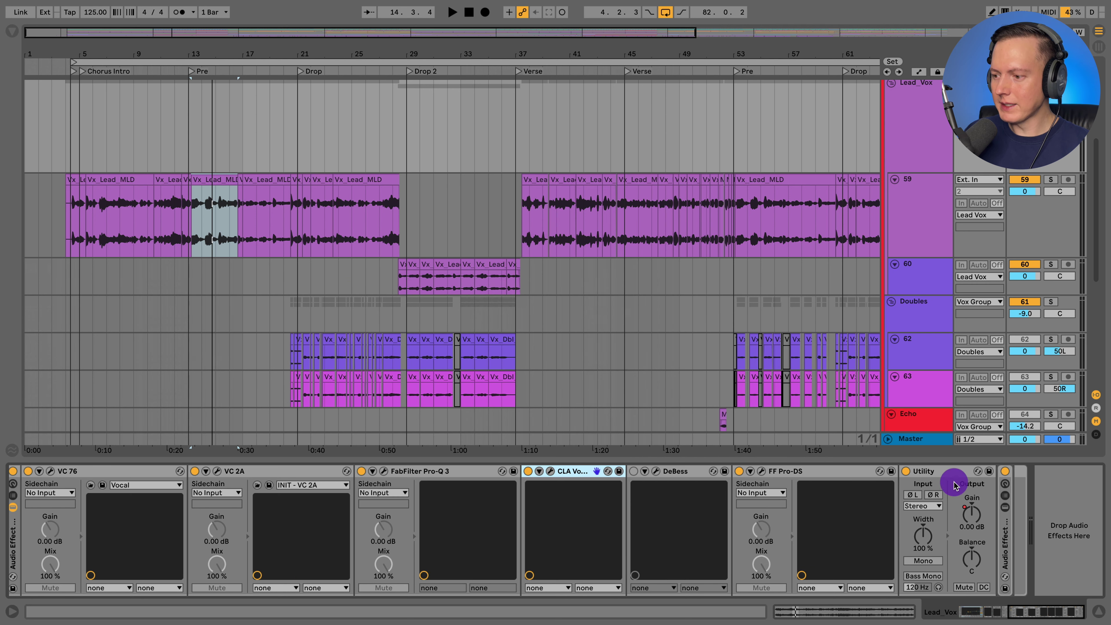
pyautogui.doubleClick(1000, 536)
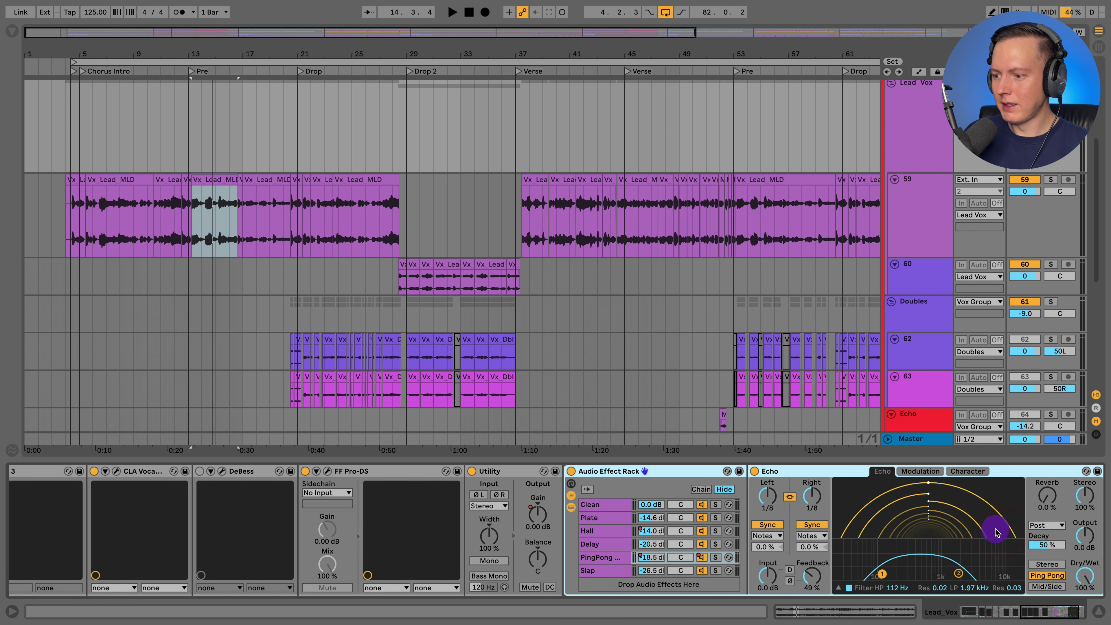
# - Show Lead_Vox's Hall chain volume envelope with the arrangement zoomed out across the song
pyautogui.hscroll(2, 587, 544)
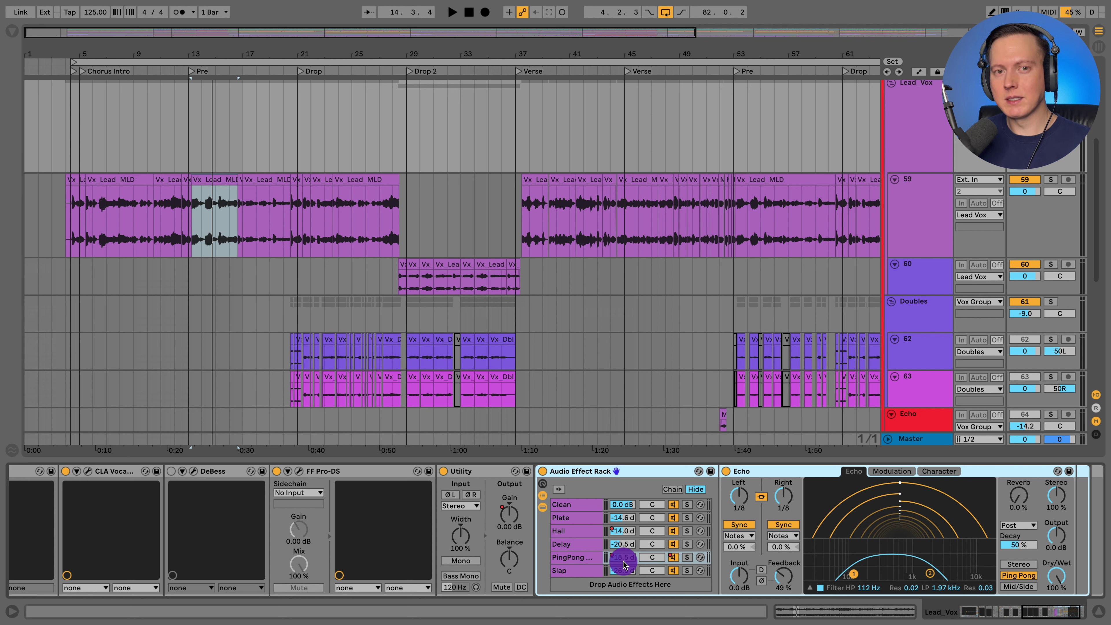
pyautogui.press('a')
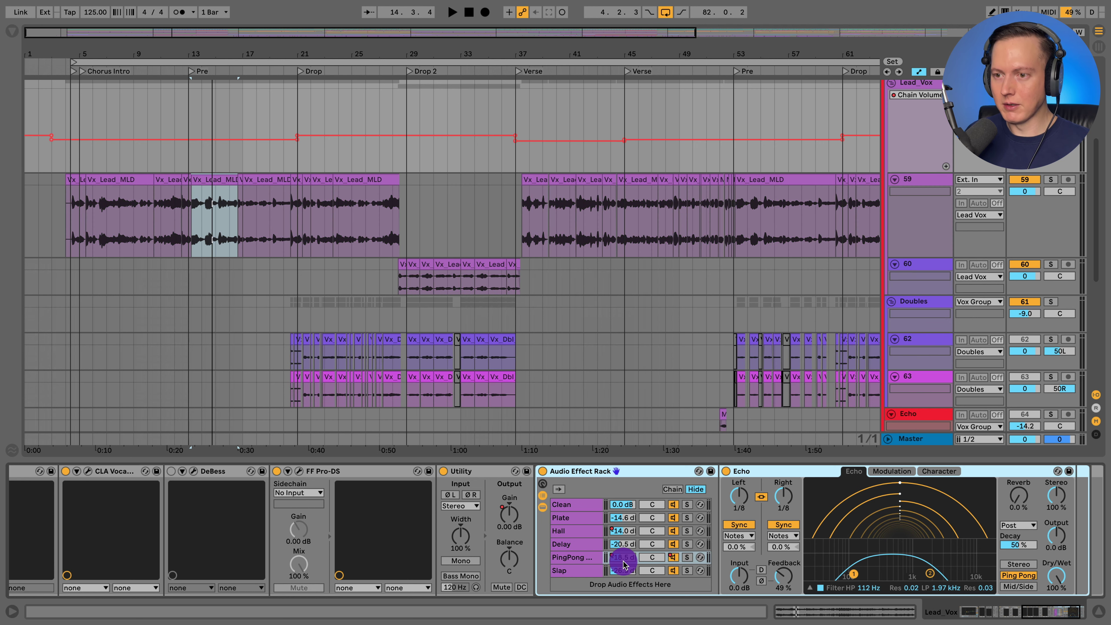
pyautogui.click(617, 535)
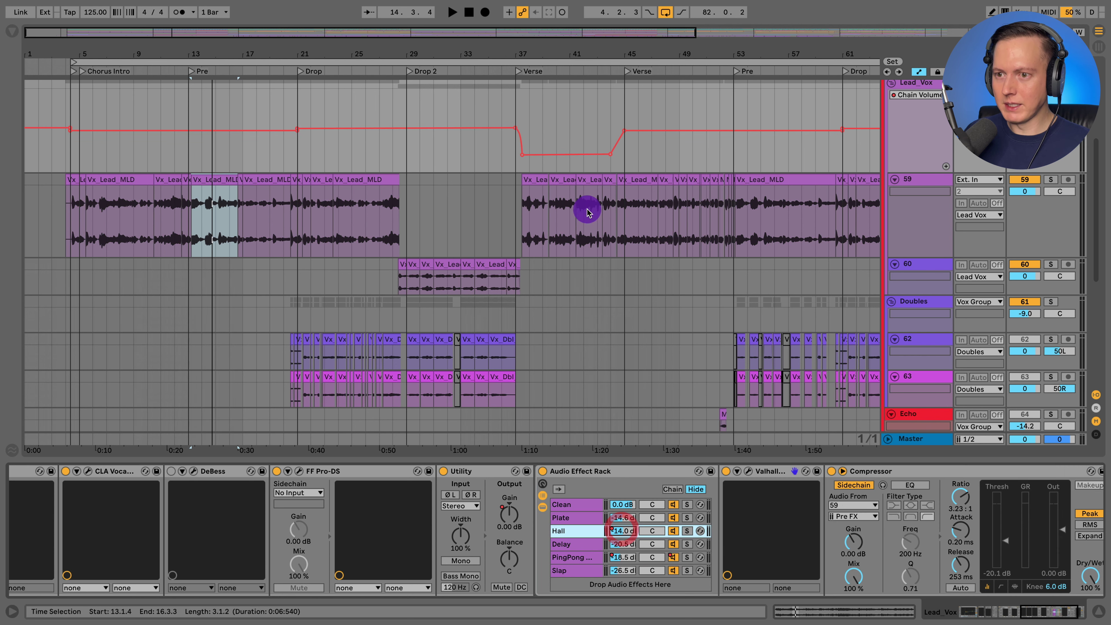
pyautogui.moveTo(525, 45); pyautogui.dragTo(525, 35)
pyautogui.click(403, 122)
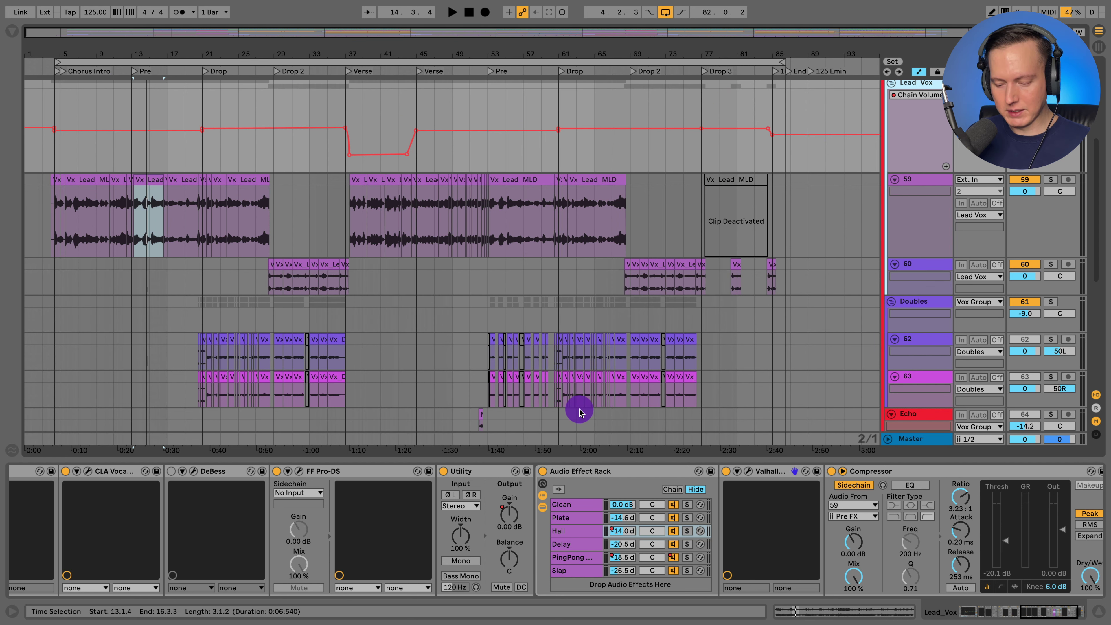
pyautogui.scroll(-3, 762, 381)
# - Solo the Doubles group and play it from bar 21
pyautogui.click(940, 241)
pyautogui.click(1050, 241)
pyautogui.click(202, 254)
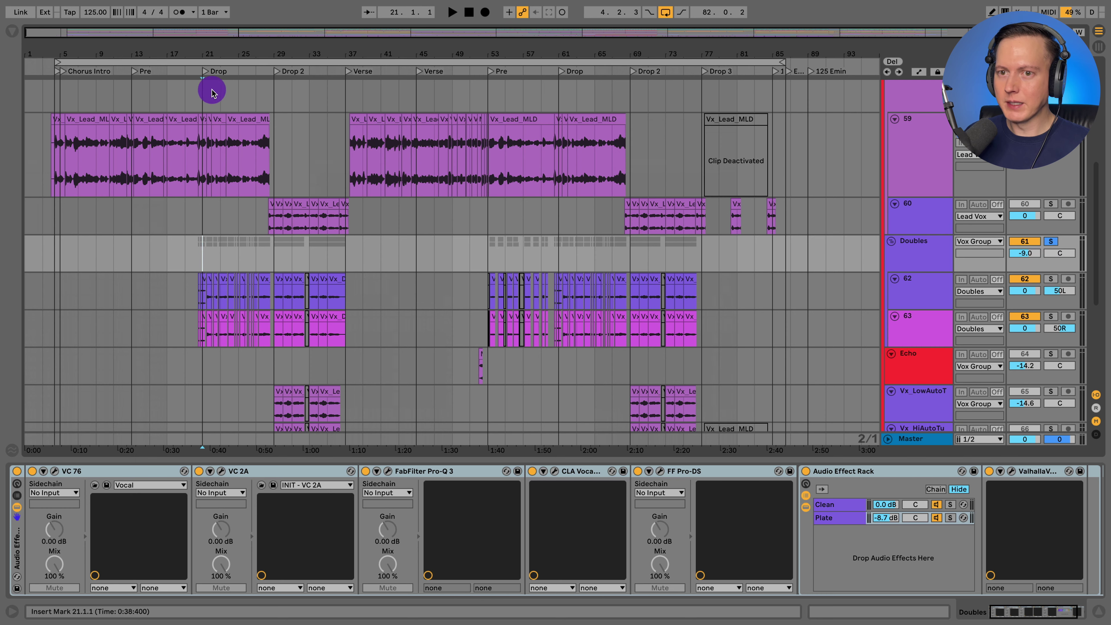
pyautogui.press('space')
pyautogui.press('+')
pyautogui.press('+')
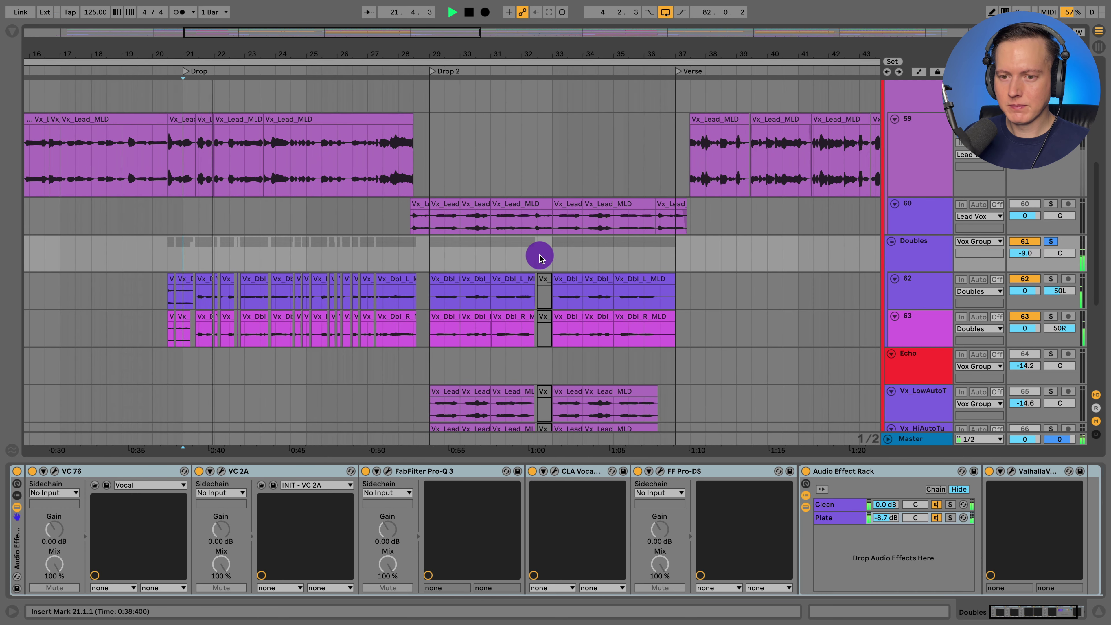
# - Adjust the arrangement view to show bars 13 to 43 while Doubles plays
pyautogui.scroll(-1, 543, 254)
pyautogui.scroll(1, 463, 245)
pyautogui.moveTo(223, 49); pyautogui.dragTo(496, 172)
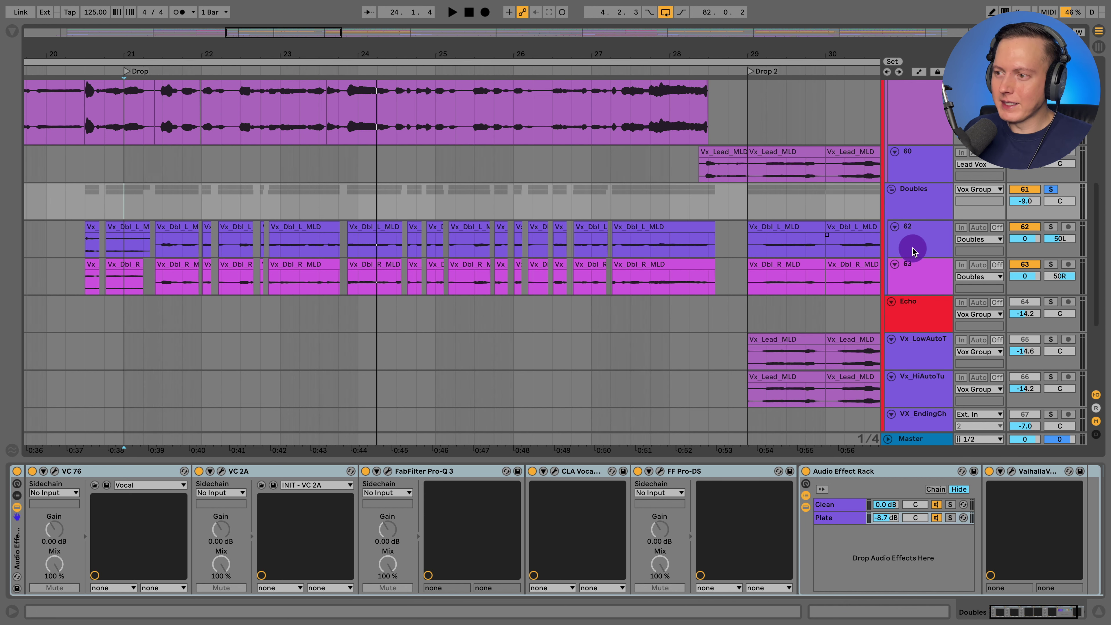
pyautogui.scroll(5, 936, 245)
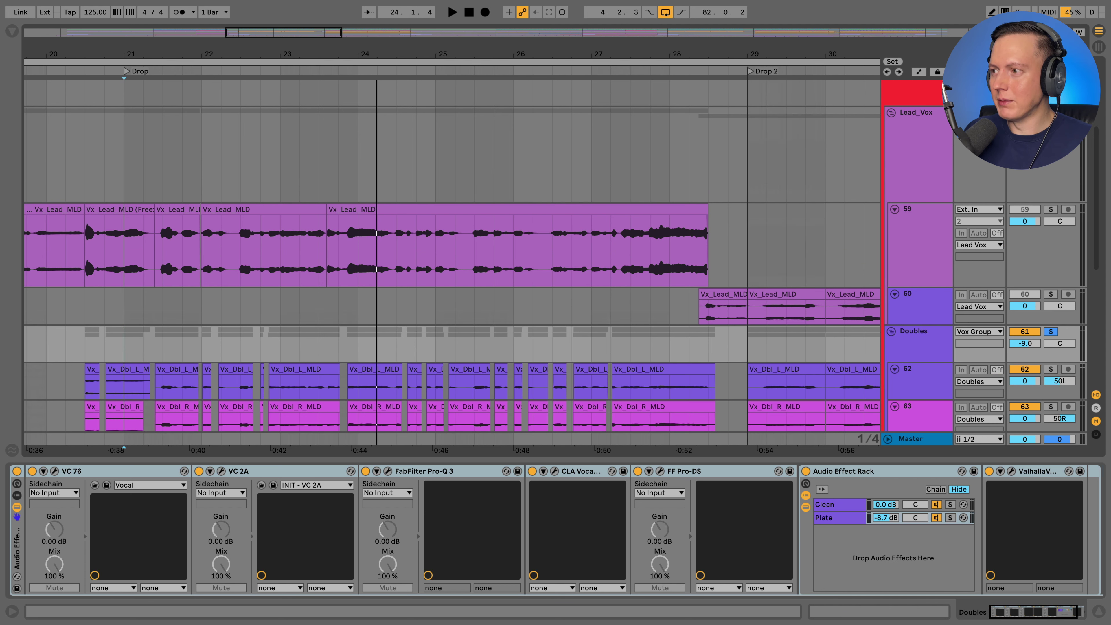
pyautogui.scroll(-3, 442, 182)
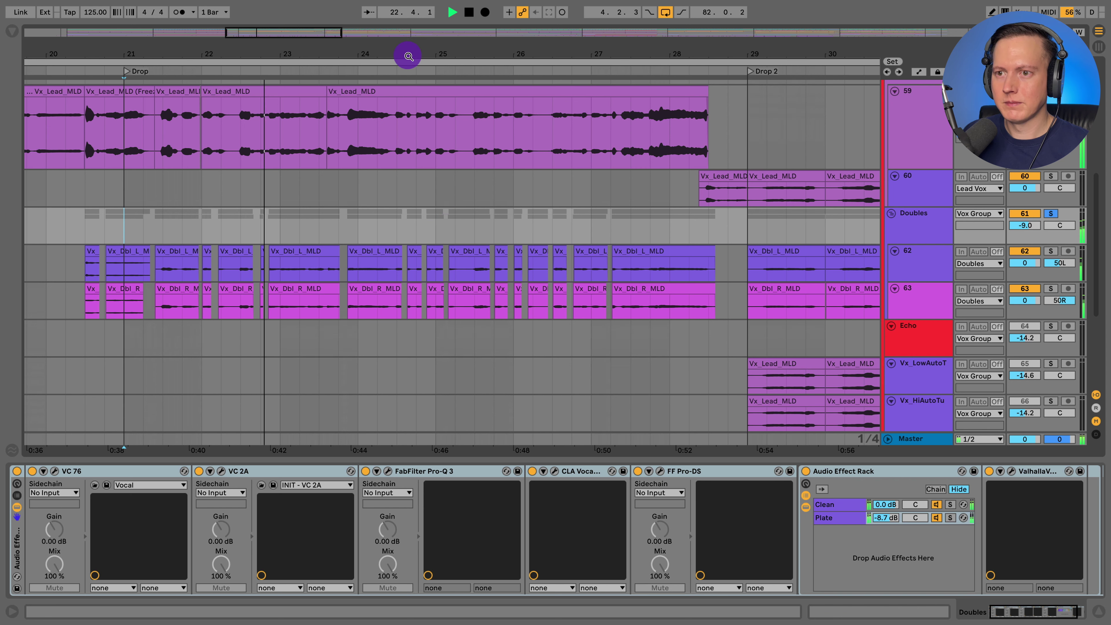
pyautogui.moveTo(409, 51); pyautogui.dragTo(409, 50)
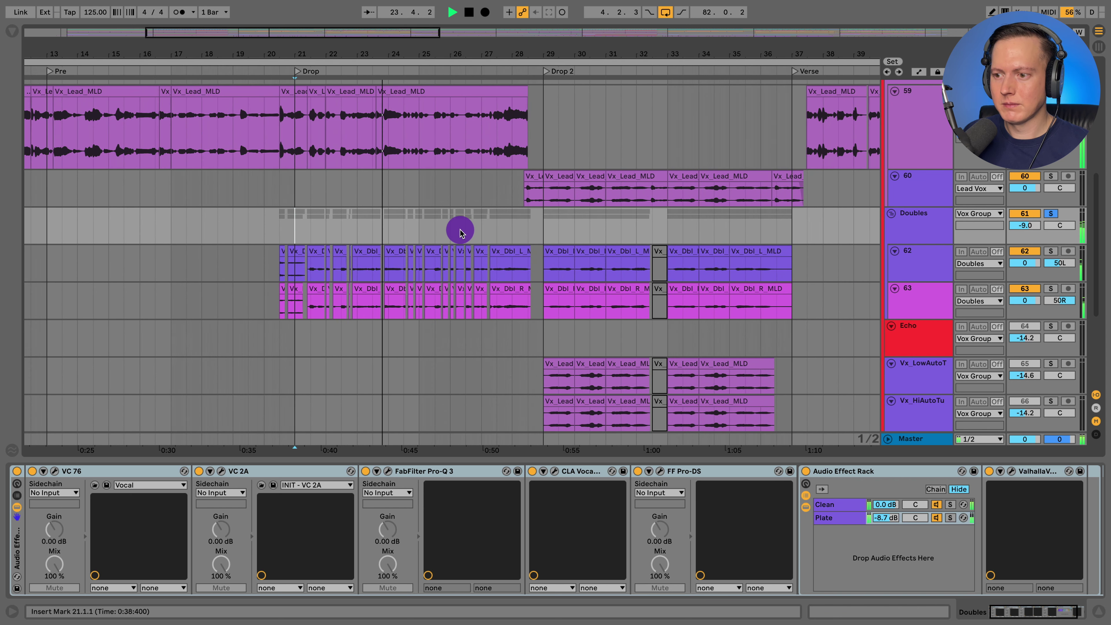
pyautogui.hscroll(3, 466, 238)
pyautogui.hscroll(2, 464, 238)
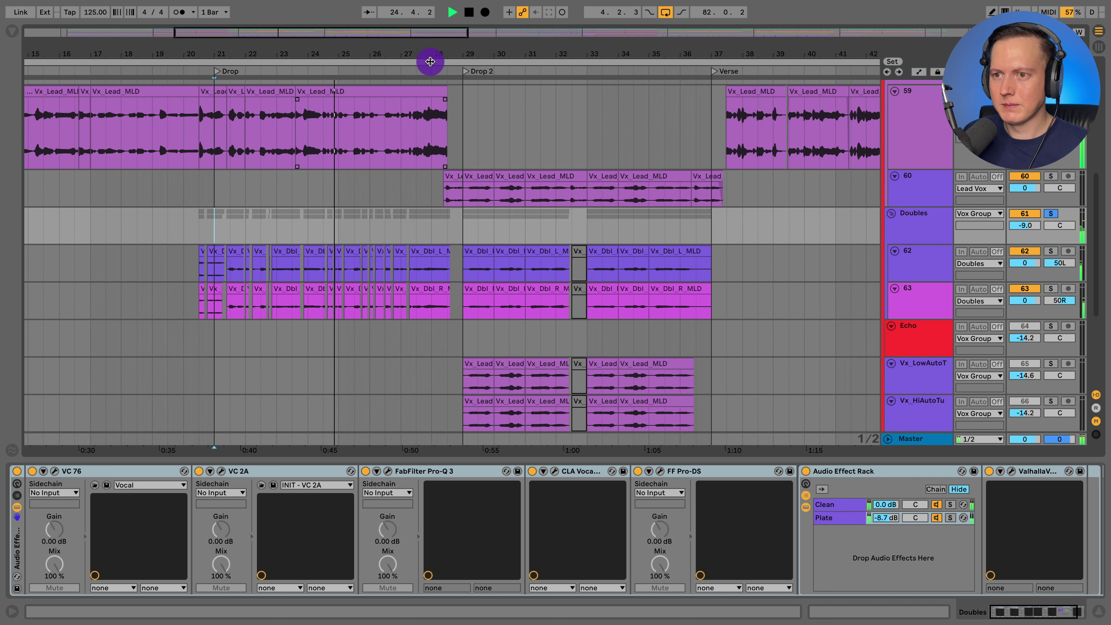
pyautogui.moveTo(430, 59); pyautogui.dragTo(448, 48)
pyautogui.hscroll(10, 577, 245)
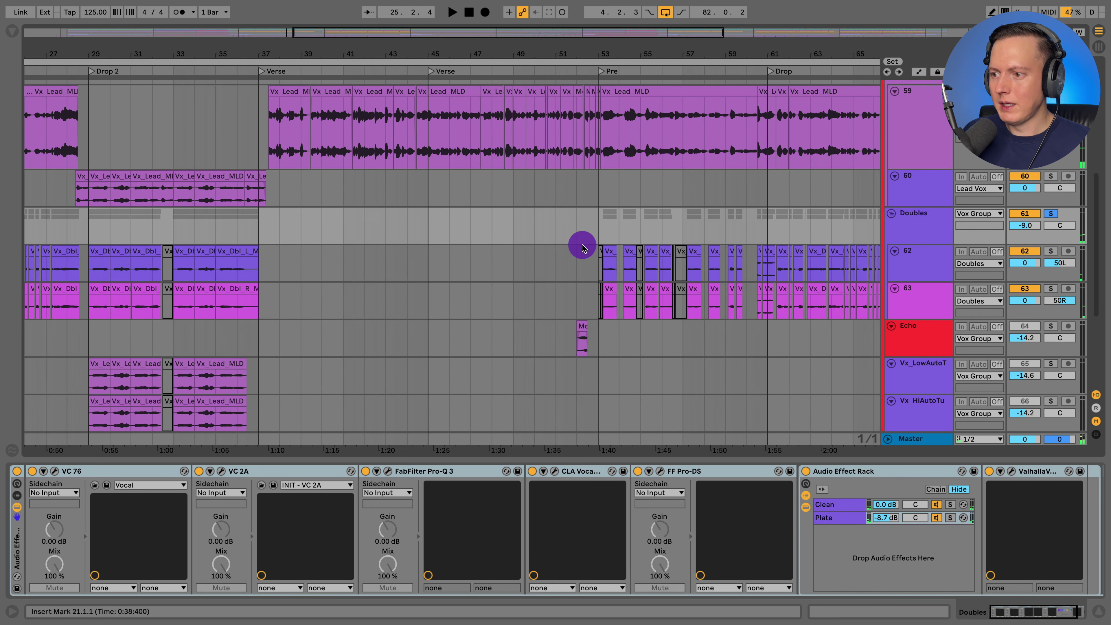
# - Solo Echo and play from bar 52, then select Vx_LowAutoTune at bar 29
pyautogui.click(577, 344)
pyautogui.click(1051, 326)
pyautogui.press('space')
pyautogui.scroll(-2, 1054, 317)
pyautogui.click(914, 287)
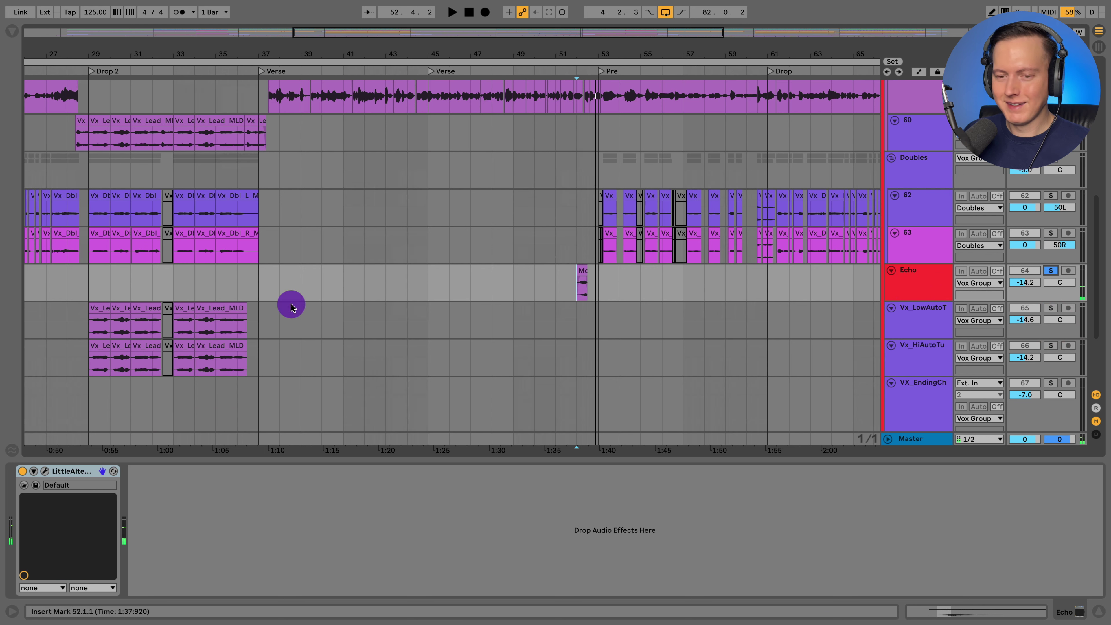
pyautogui.click(90, 324)
pyautogui.press('space')
pyautogui.hscroll(-5, 168, 331)
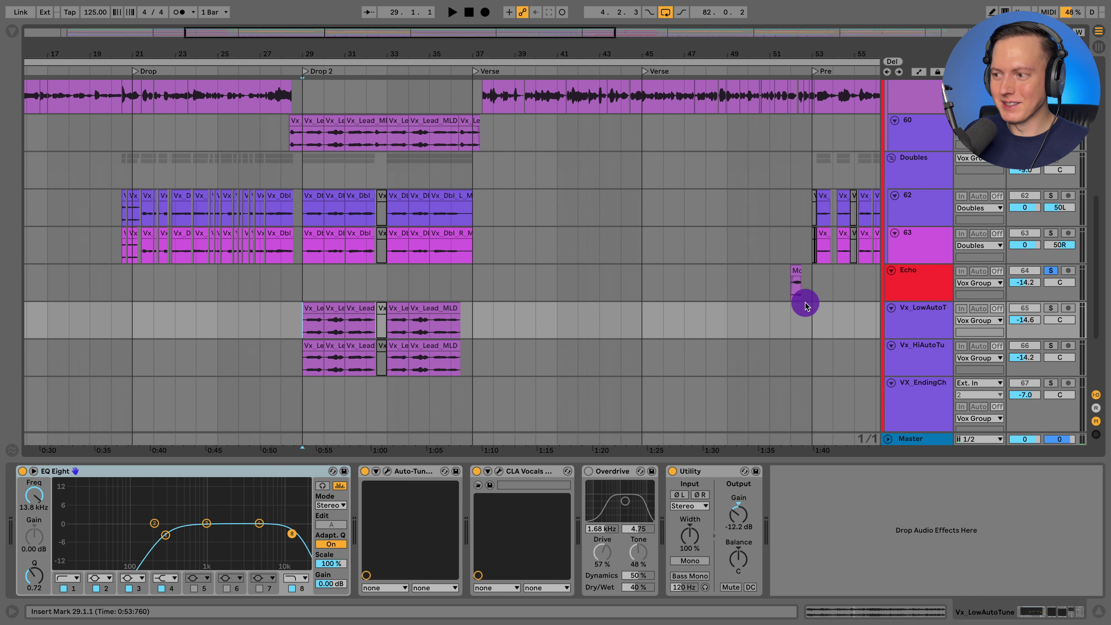
# - Unsolo Echo and replay it from bar 51
pyautogui.click(1051, 270)
pyautogui.click(783, 282)
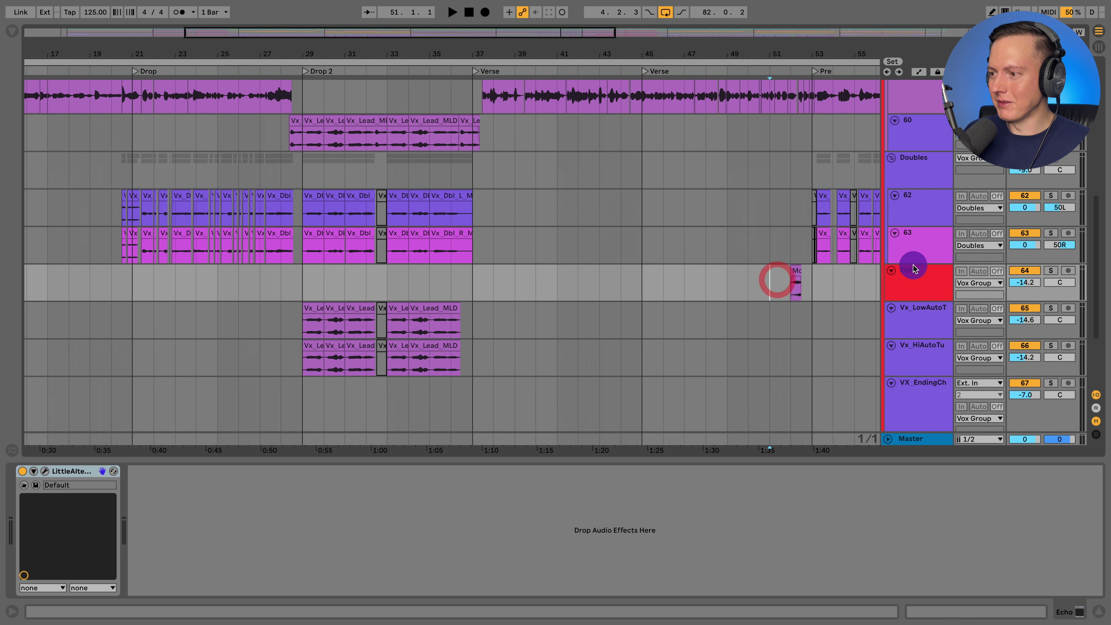
pyautogui.press('space')
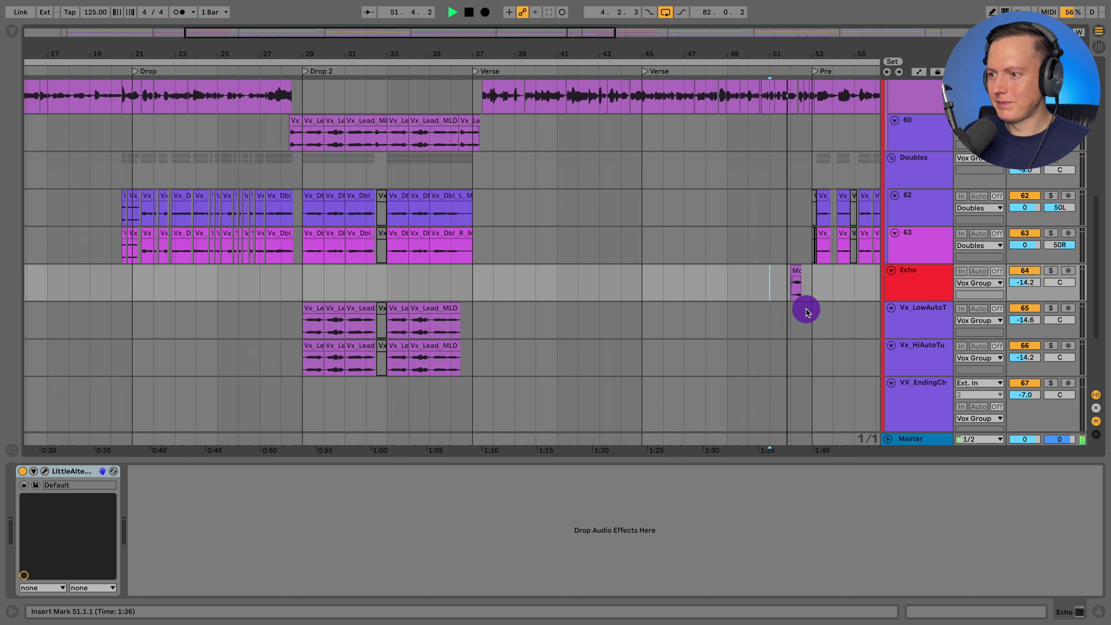
pyautogui.press('space')
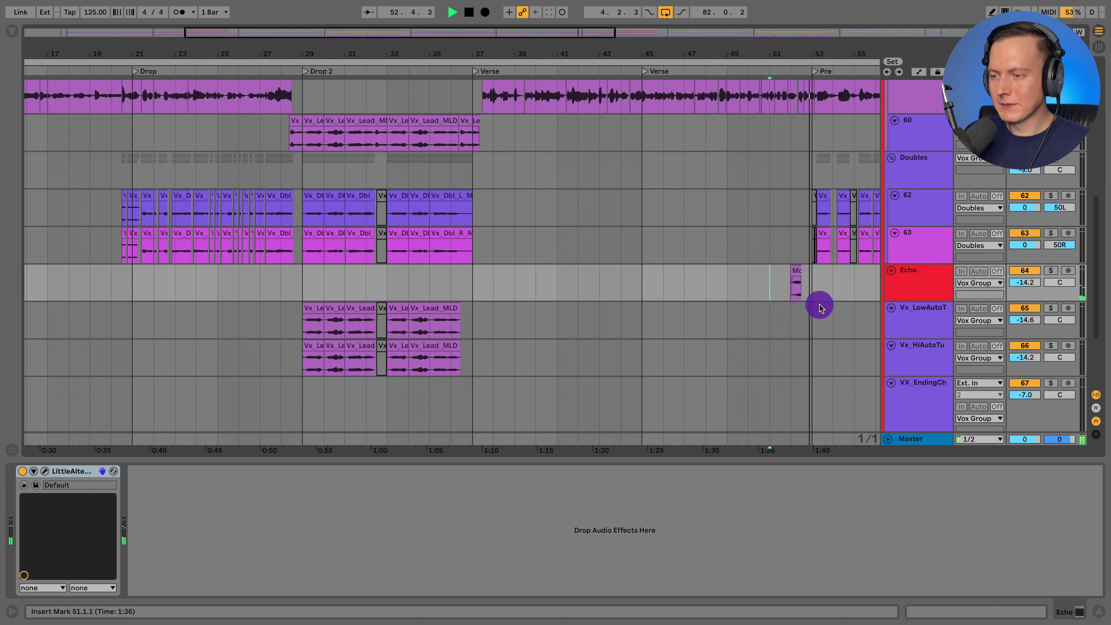
pyautogui.scroll(-2, 496, 290)
# - Solo Vx_LowAutoTune and audition it from bar 29
pyautogui.click(299, 299)
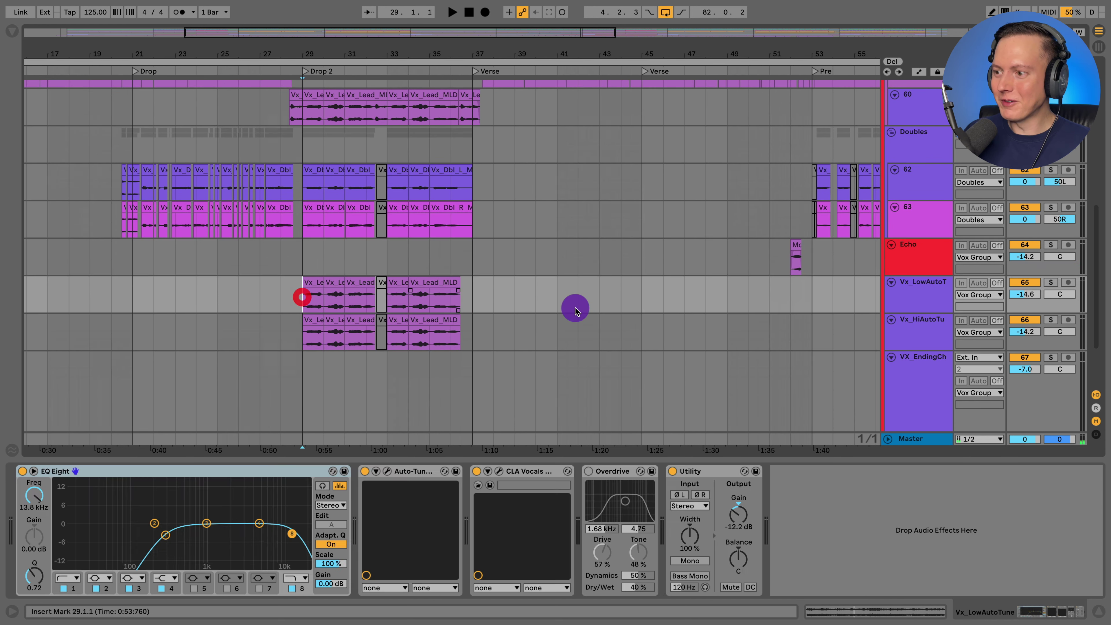
pyautogui.click(919, 294)
pyautogui.click(1050, 282)
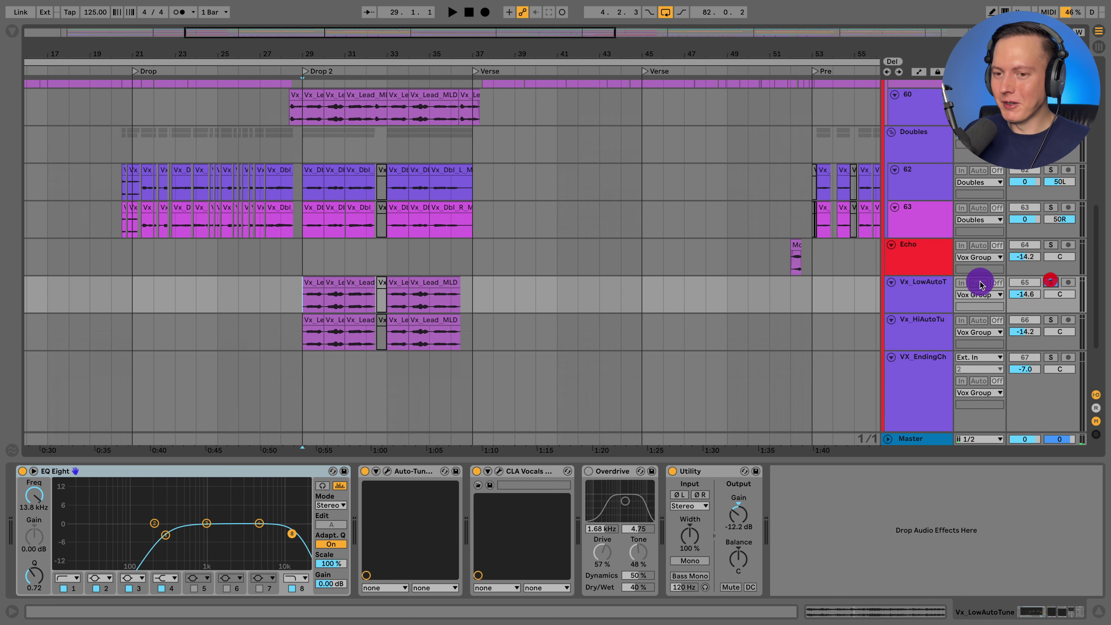
pyautogui.scroll(-3, 528, 296)
pyautogui.press('space')
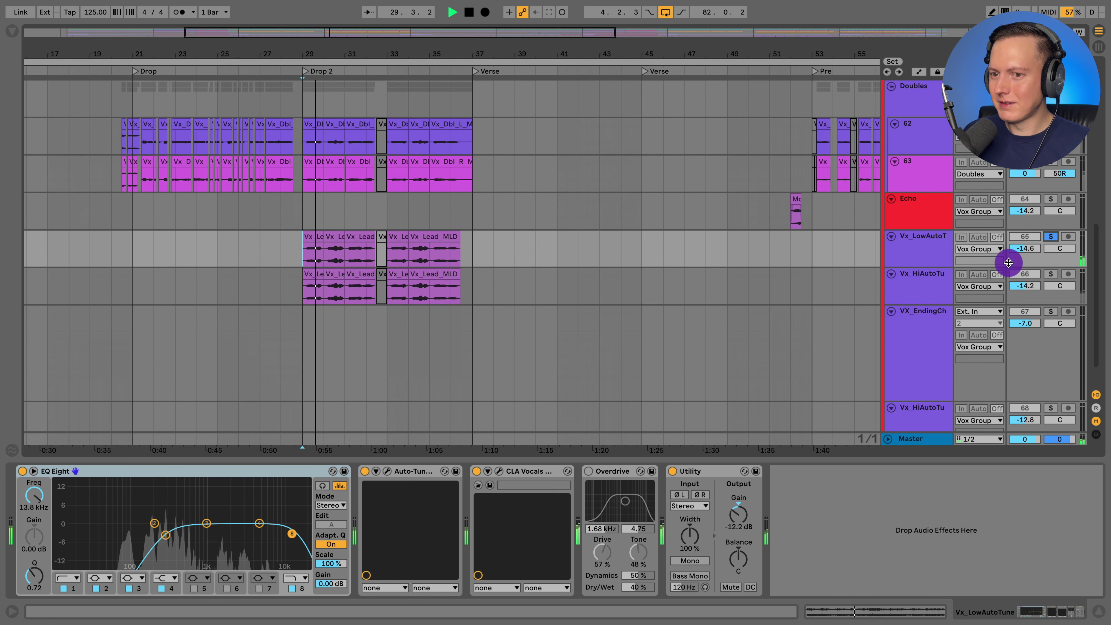
pyautogui.press('space')
pyautogui.scroll(-1, 762, 263)
pyautogui.press('space')
pyautogui.scroll(15, 1054, 271)
pyautogui.press('space')
pyautogui.scroll(-10, 486, 141)
pyautogui.scroll(-3, 461, 152)
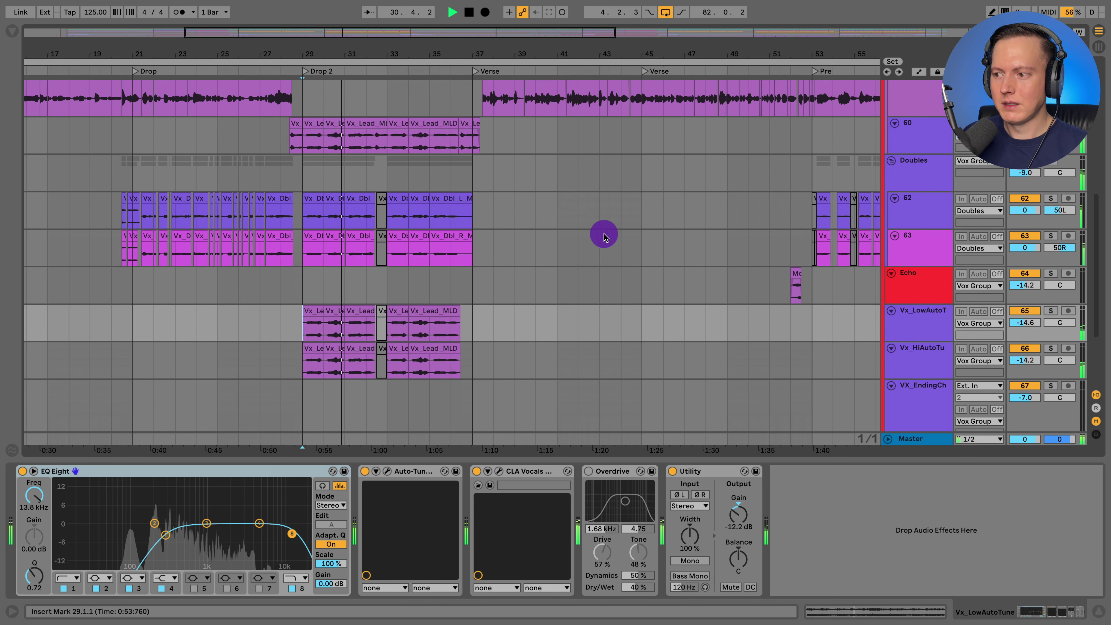
# - Select and solo Vx_HiAutoTune, then stop playback
pyautogui.click(939, 319)
pyautogui.click(938, 350)
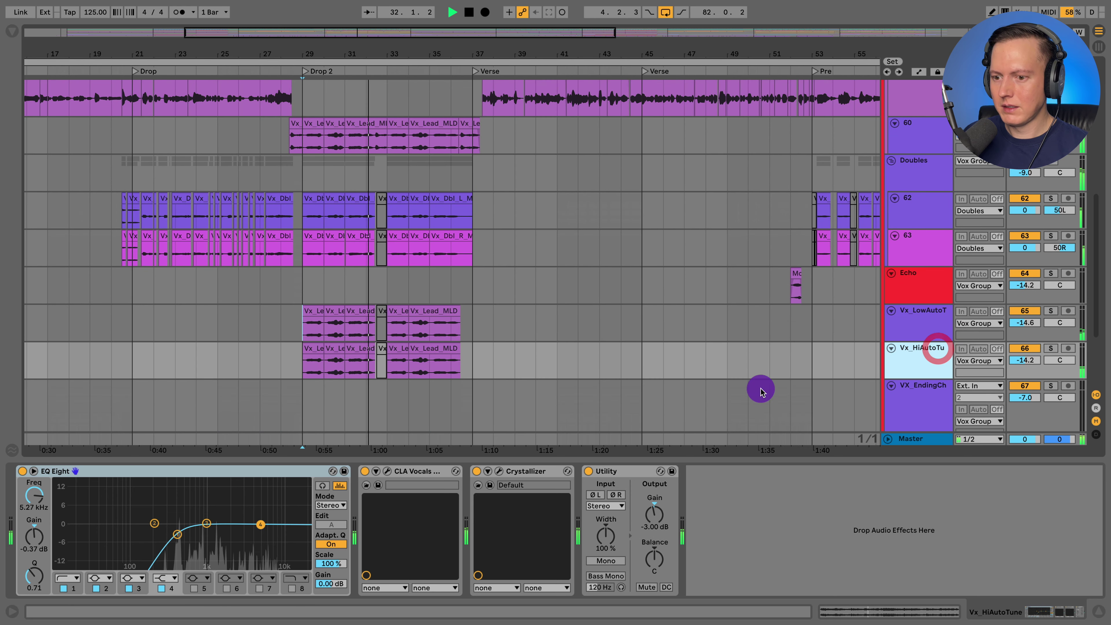
pyautogui.click(908, 355)
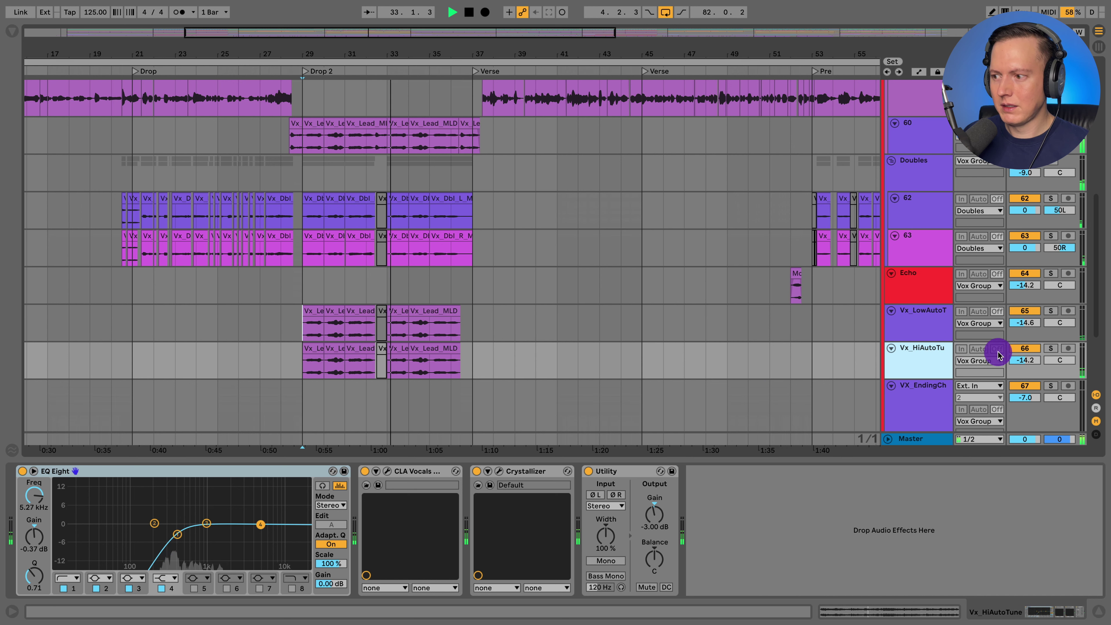
pyautogui.click(1050, 348)
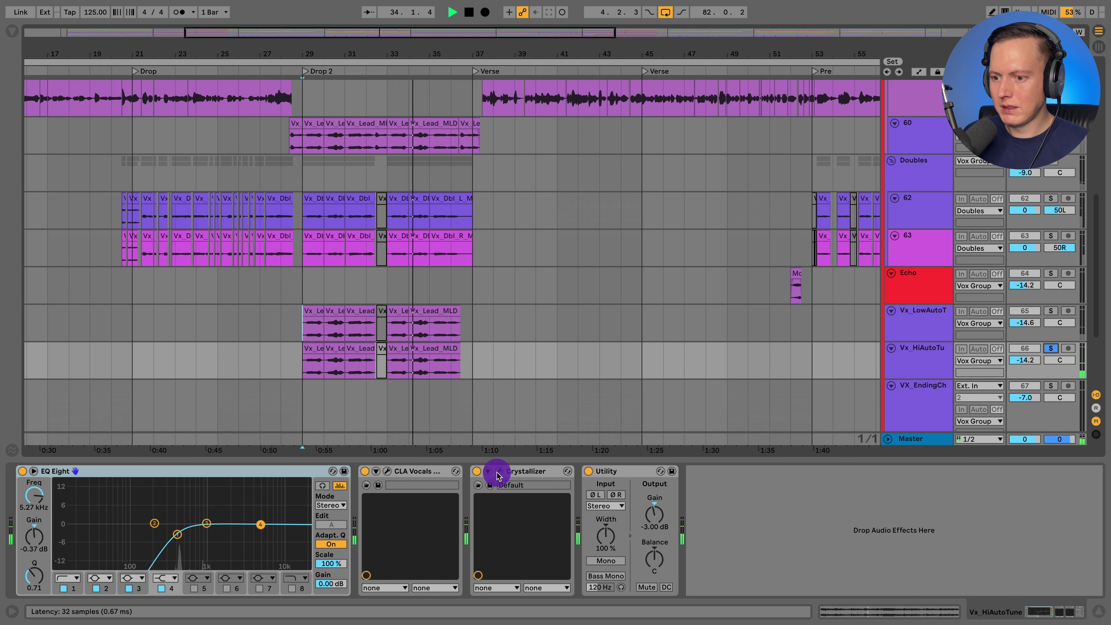
pyautogui.press('space')
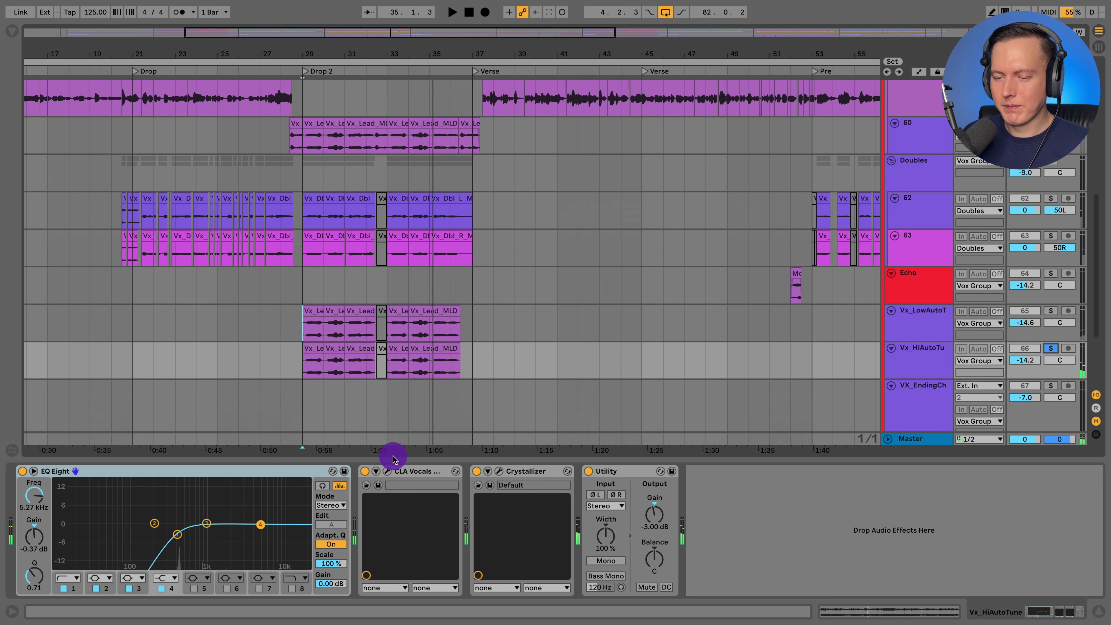
# - Check the CLA Vocals and Crystallizer settings, then zoom out to the whole song
pyautogui.click(387, 472)
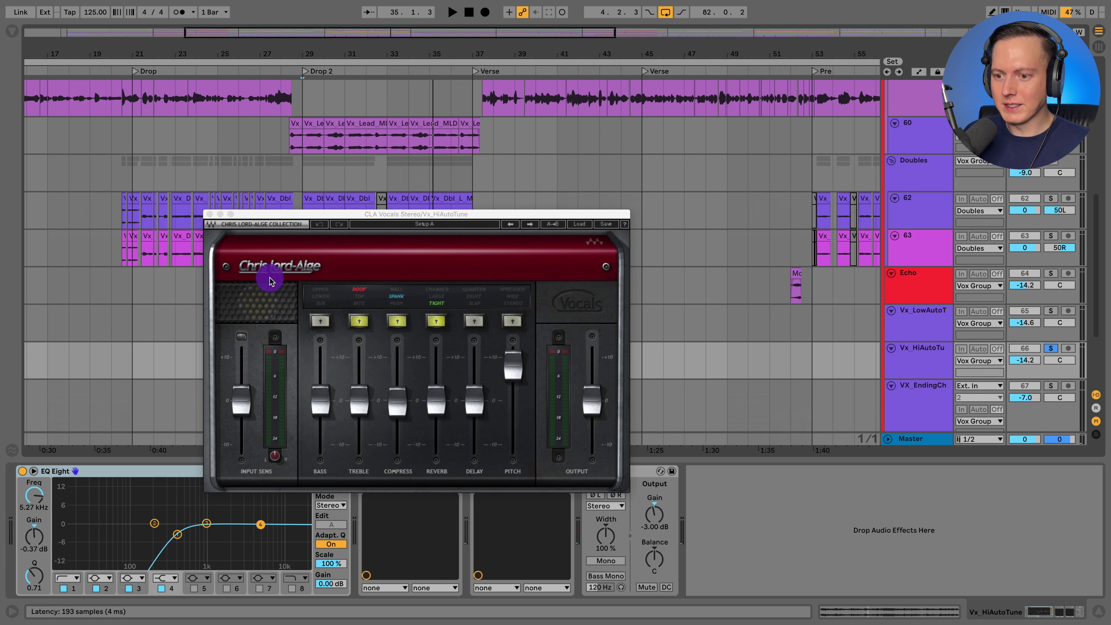
pyautogui.click(209, 214)
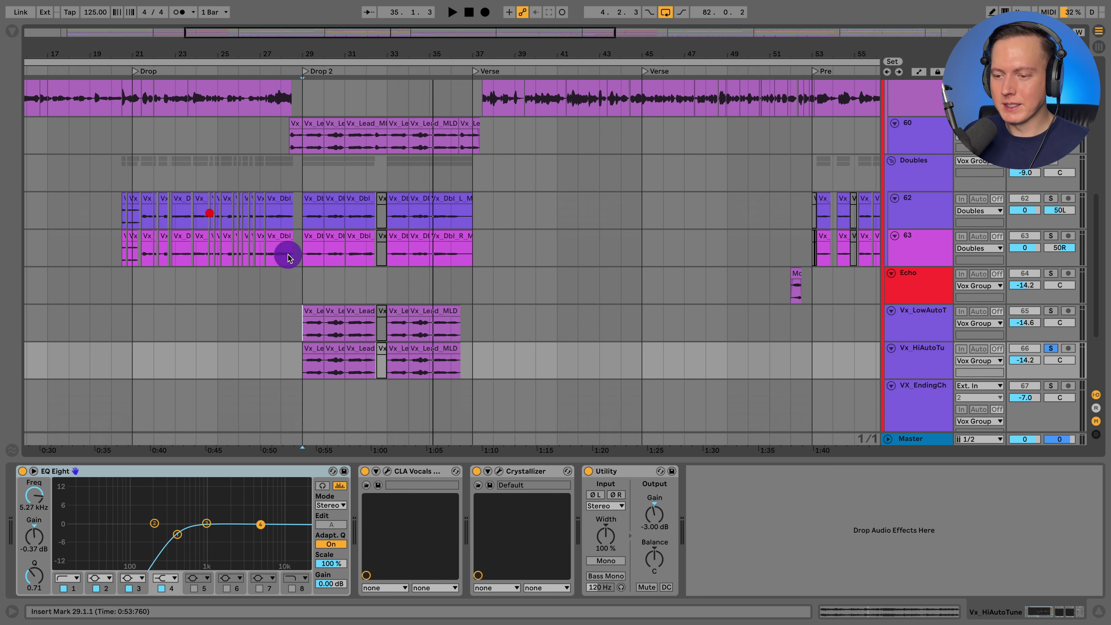
pyautogui.click(498, 472)
pyautogui.click(213, 222)
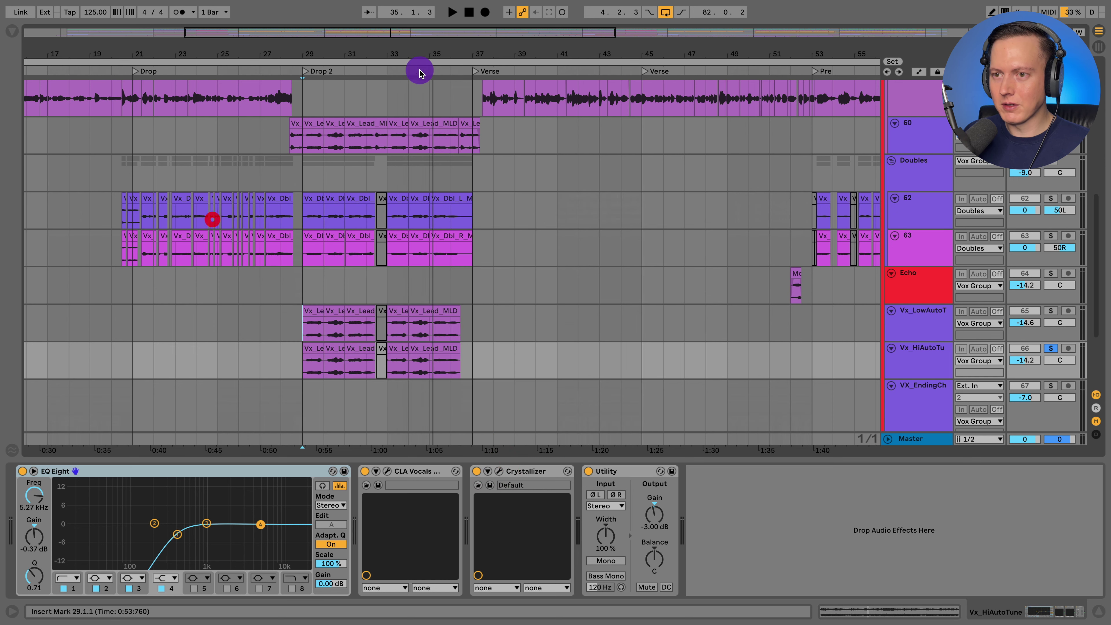
pyautogui.moveTo(421, 65); pyautogui.dragTo(570, 159)
# - Select VX_EndingChops, solo it, and play from bar 77
pyautogui.scroll(-5, 802, 273)
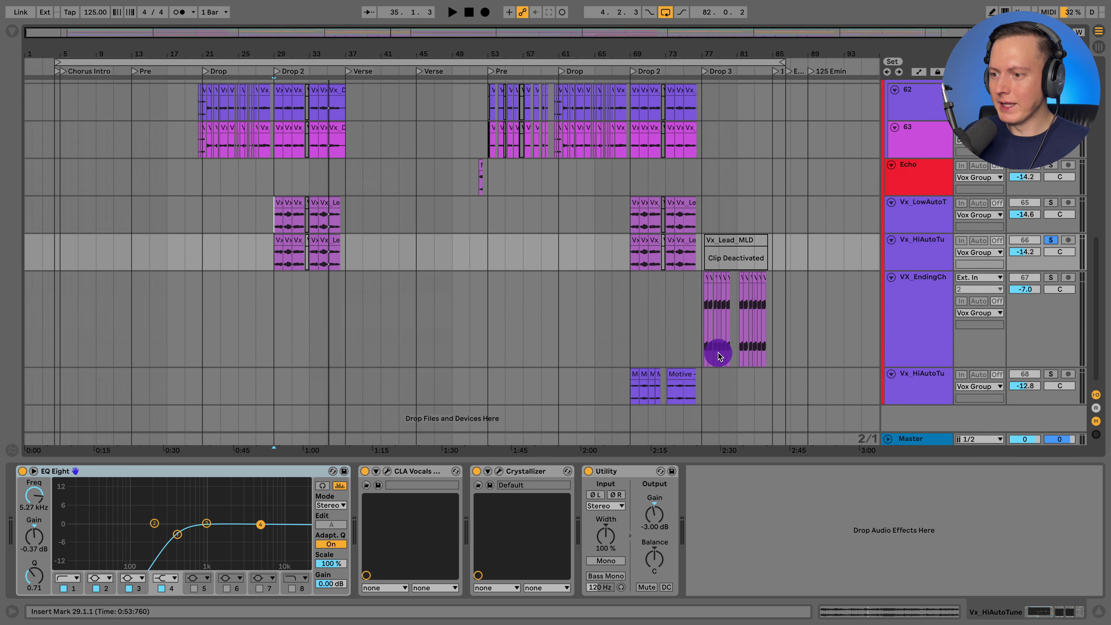
pyautogui.click(632, 328)
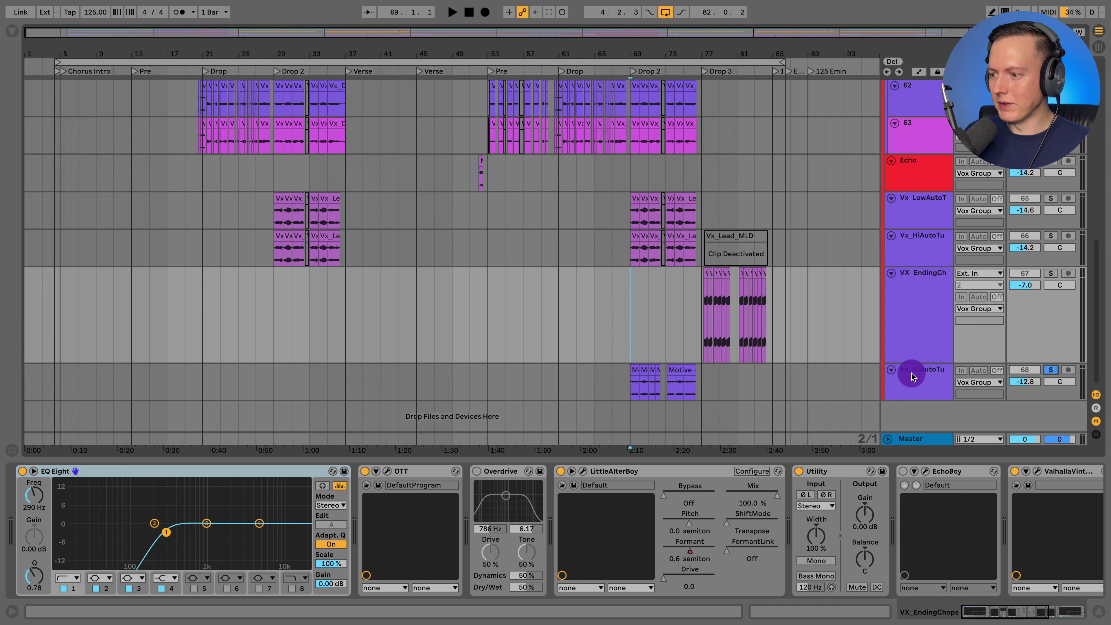
pyautogui.press('space')
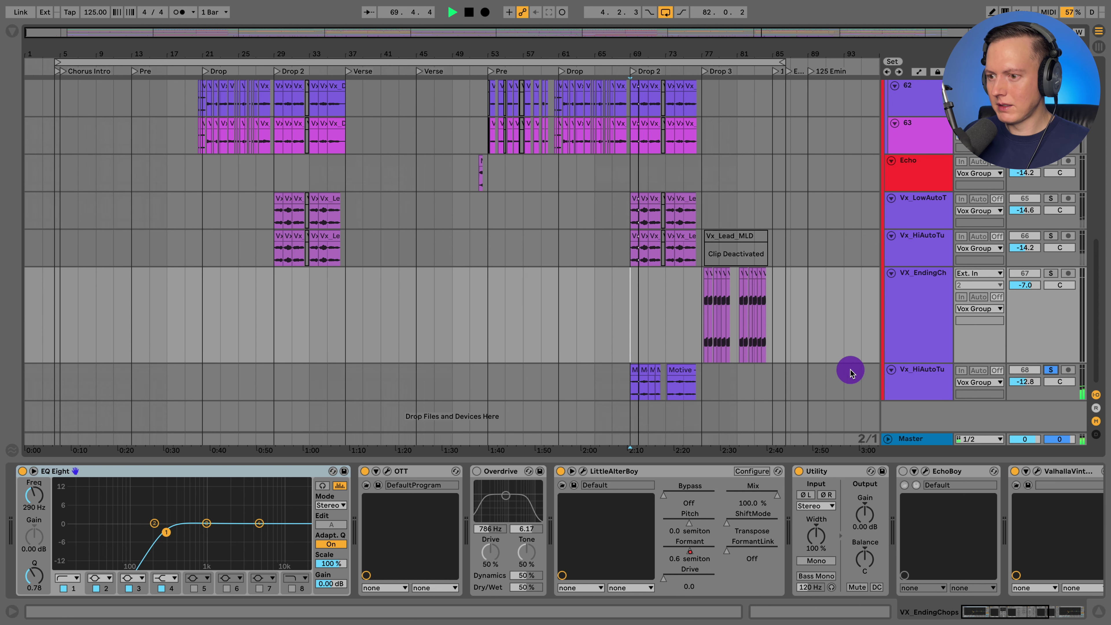
pyautogui.press('space')
pyautogui.moveTo(702, 33); pyautogui.dragTo(687, 45)
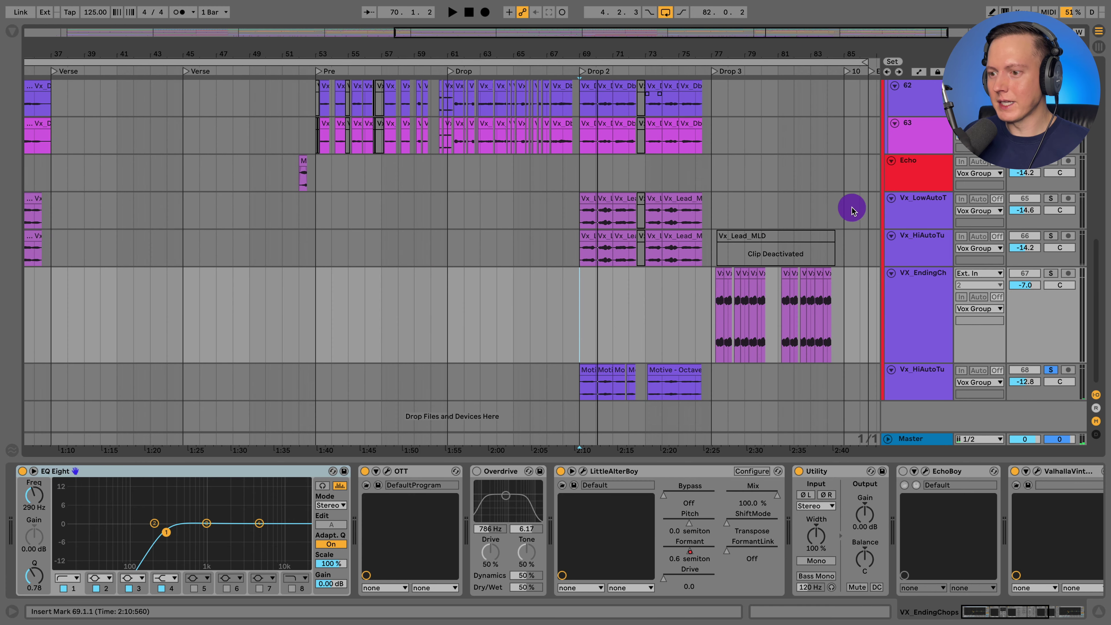
pyautogui.hscroll(4, 739, 333)
pyautogui.click(616, 324)
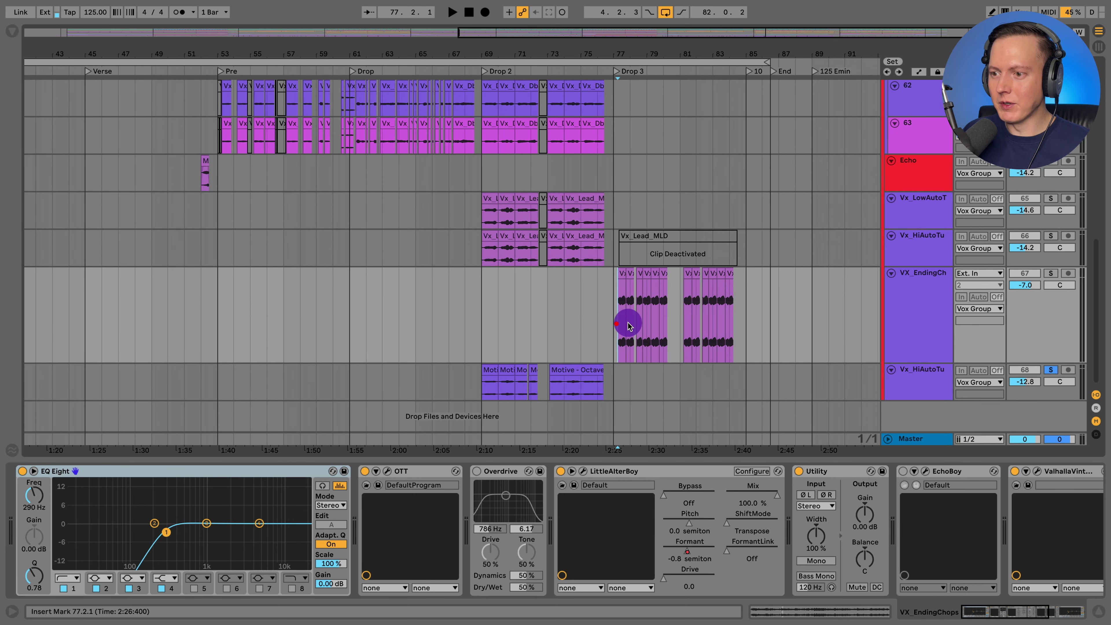
pyautogui.click(1050, 273)
pyautogui.hscroll(3, 796, 319)
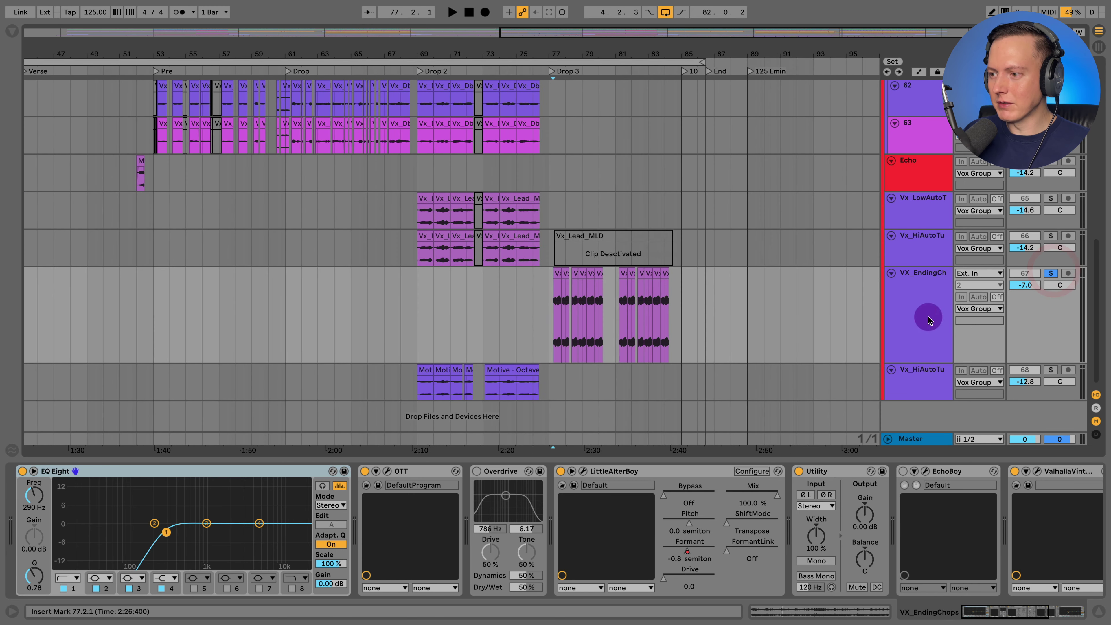
pyautogui.press('space')
# - Zoom into the Drop 3 section and unsolo VX_EndingChops
pyautogui.moveTo(635, 44); pyautogui.dragTo(636, 57)
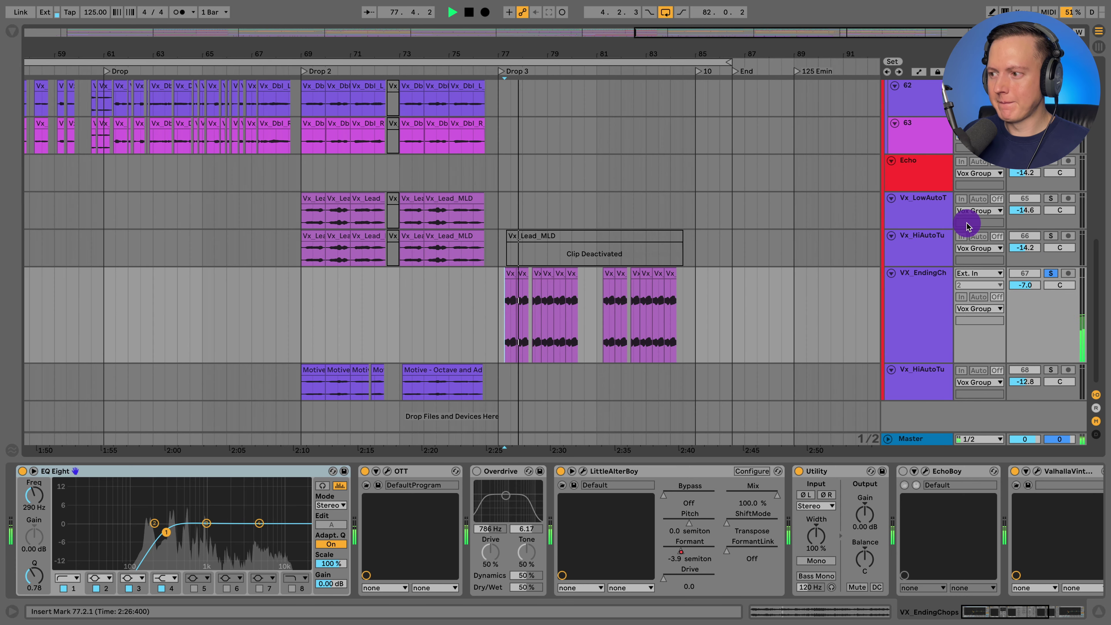
pyautogui.click(1051, 273)
pyautogui.click(934, 311)
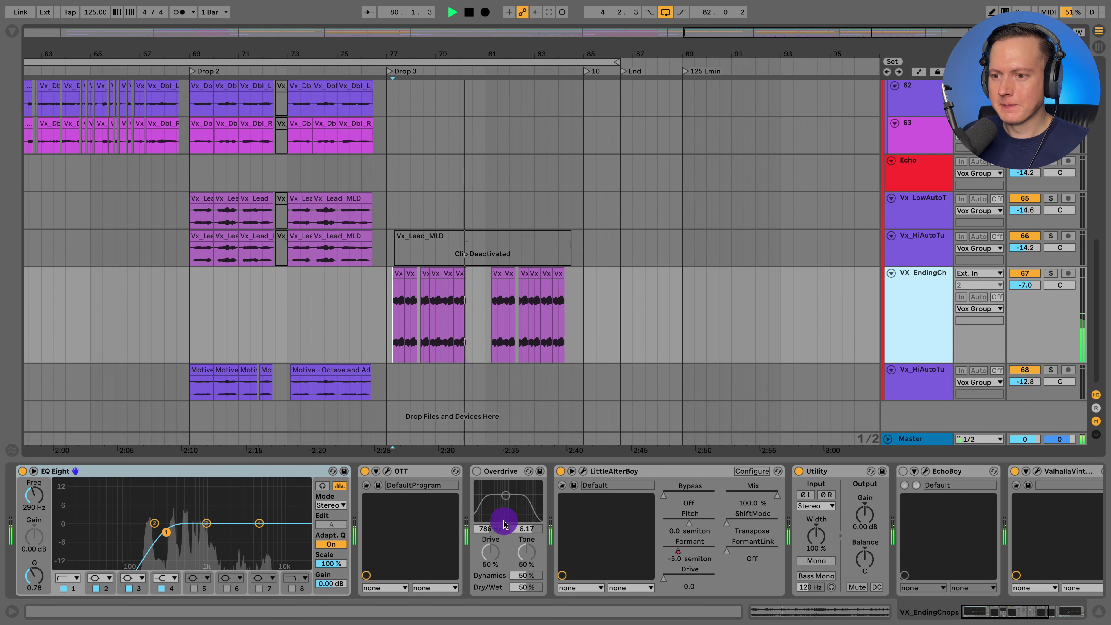
pyautogui.hscroll(5, 504, 524)
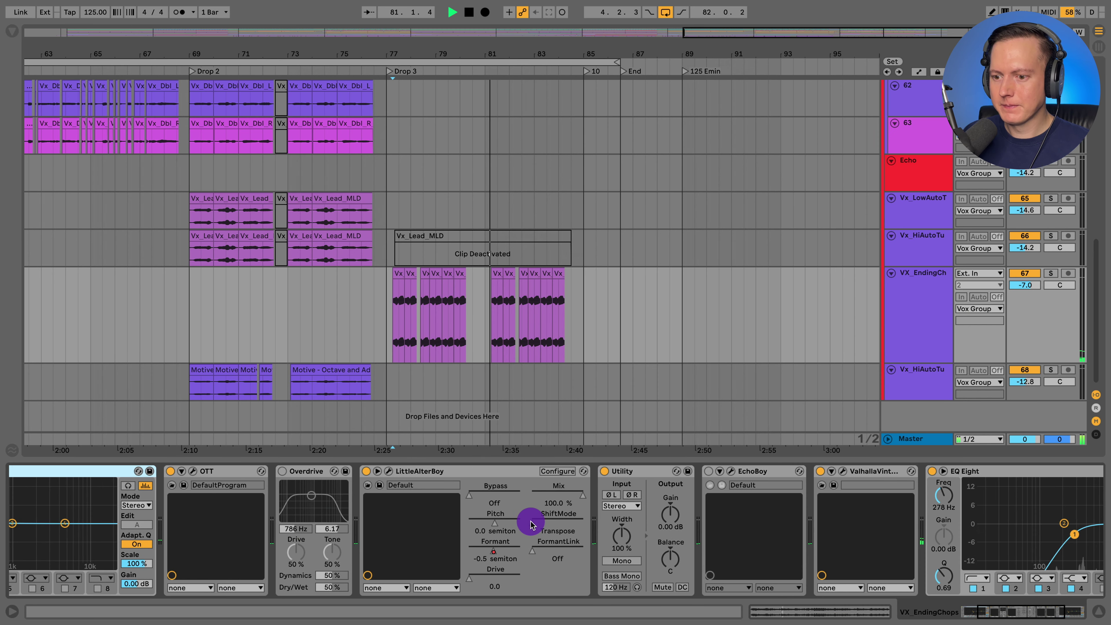
pyautogui.hscroll(10, 530, 524)
pyautogui.hscroll(-8, 533, 525)
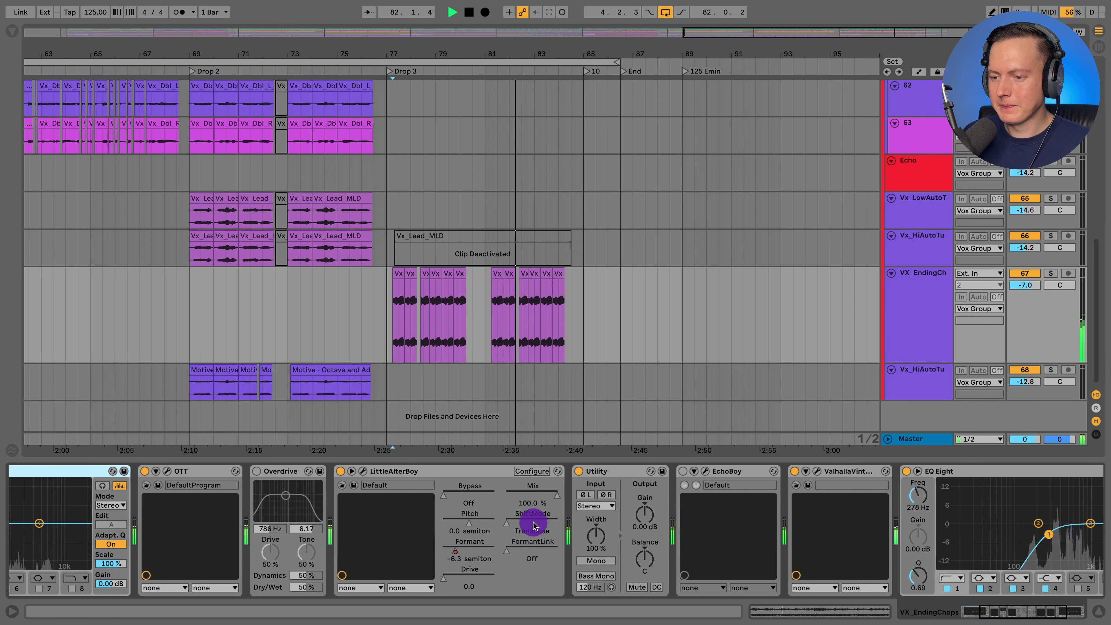
pyautogui.hscroll(-15, 534, 525)
pyautogui.press('space')
# - Show the Formant envelope and review LittleAlterBoy's settings during playback
pyautogui.press('a')
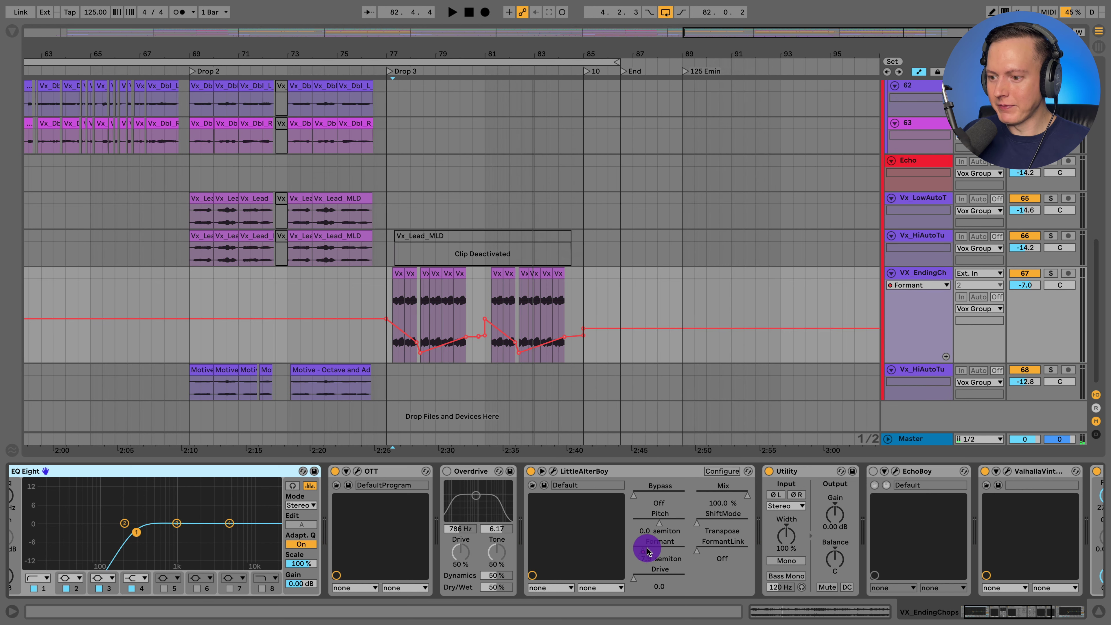
pyautogui.click(554, 473)
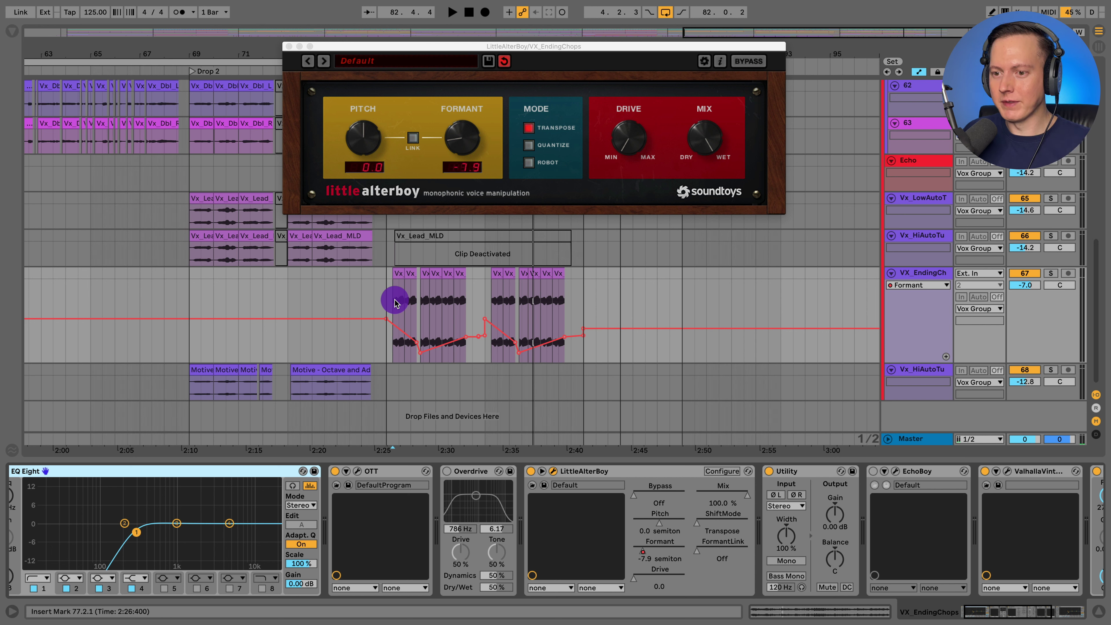
pyautogui.press('space')
pyautogui.moveTo(457, 142); pyautogui.dragTo(456, 137)
pyautogui.moveTo(546, 47); pyautogui.dragTo(474, 105)
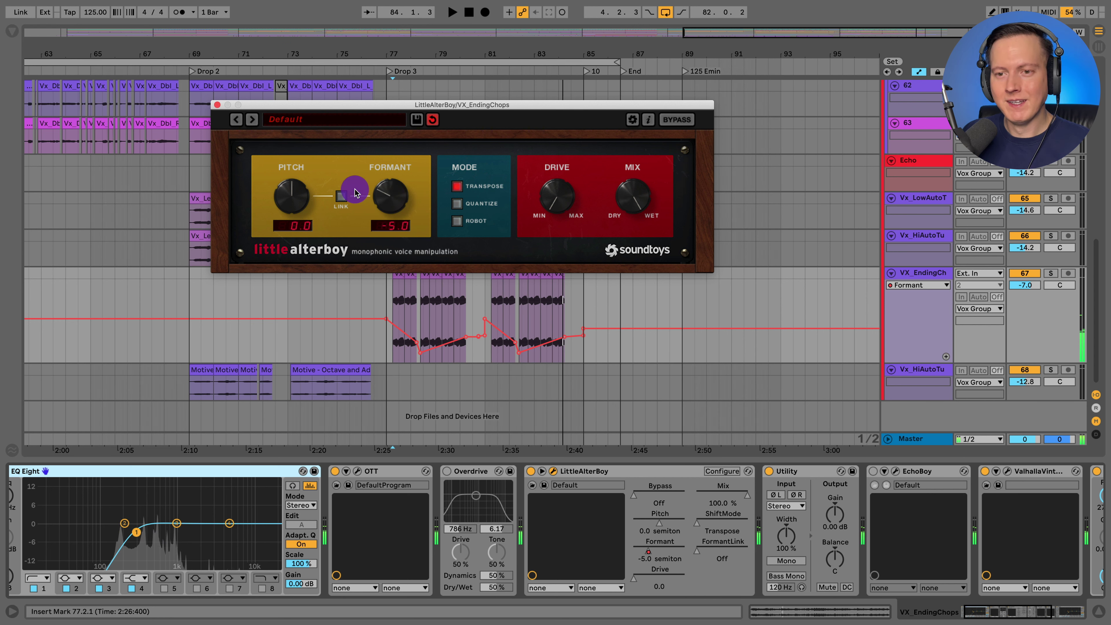
pyautogui.click(217, 104)
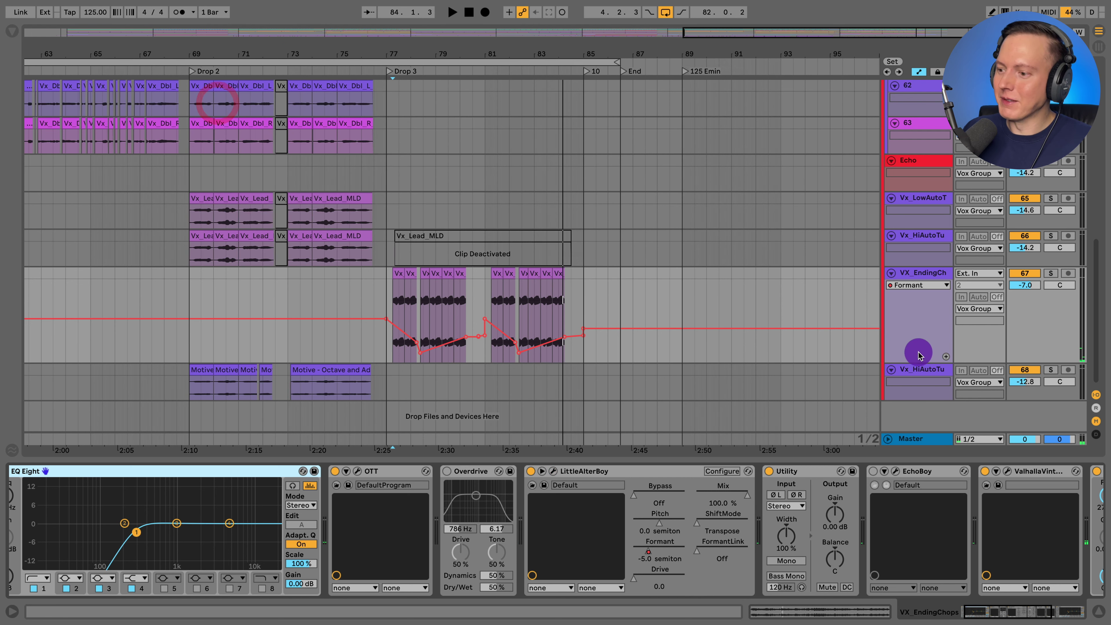
# - Show the Master chain and inspect the Solid Bus Comp and KClip3 windows
pyautogui.click(918, 439)
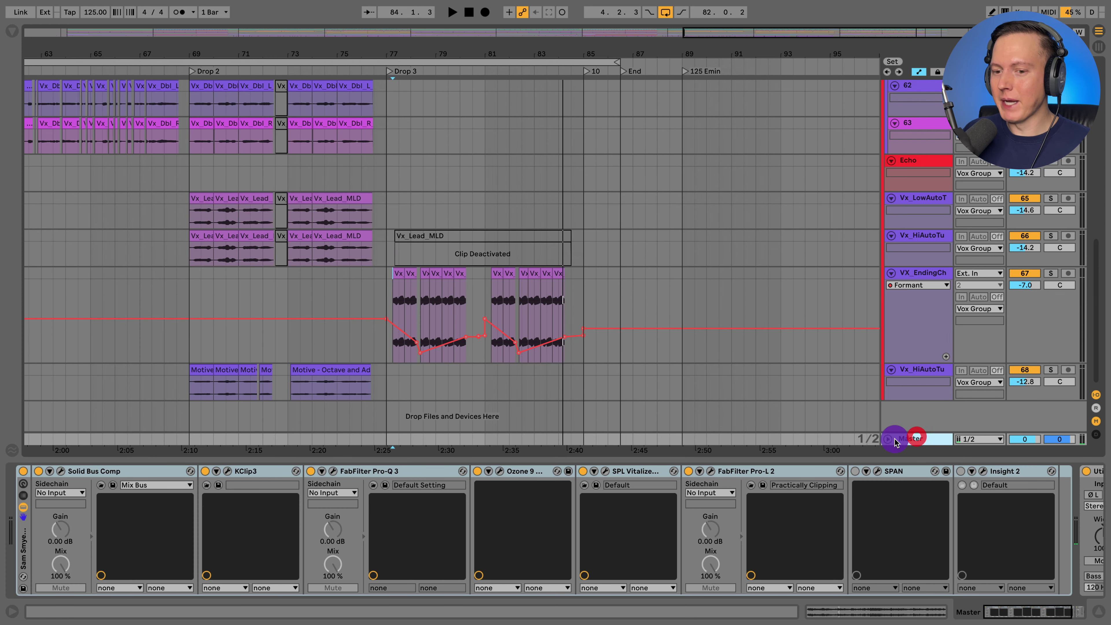
pyautogui.click(61, 471)
pyautogui.moveTo(635, 181); pyautogui.dragTo(397, 109)
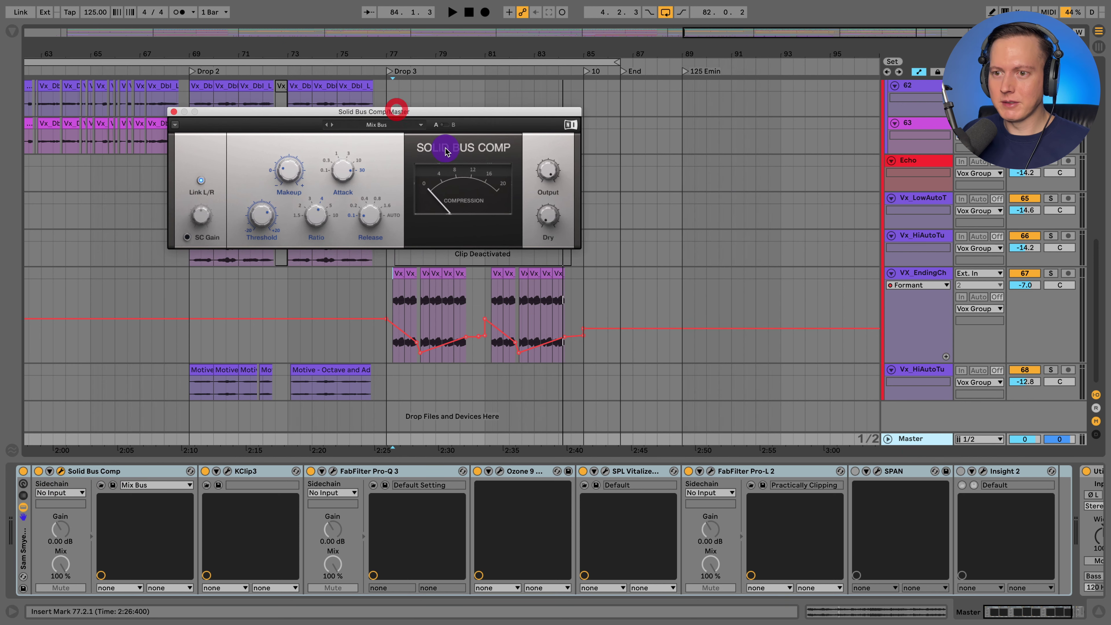
pyautogui.click(173, 112)
pyautogui.click(226, 471)
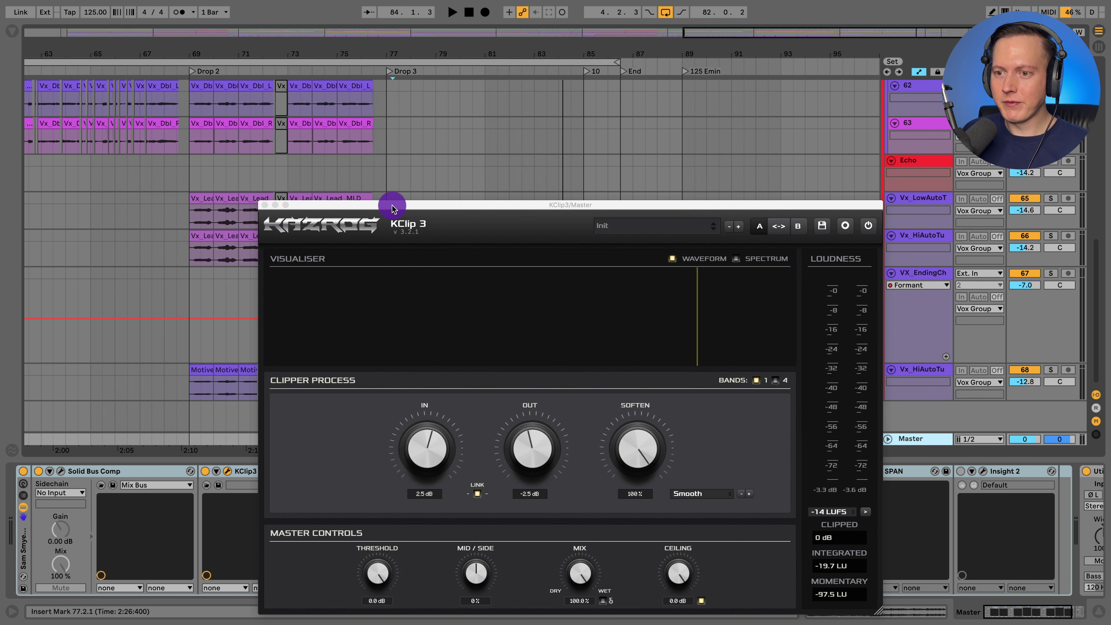
pyautogui.moveTo(389, 208); pyautogui.dragTo(298, 57)
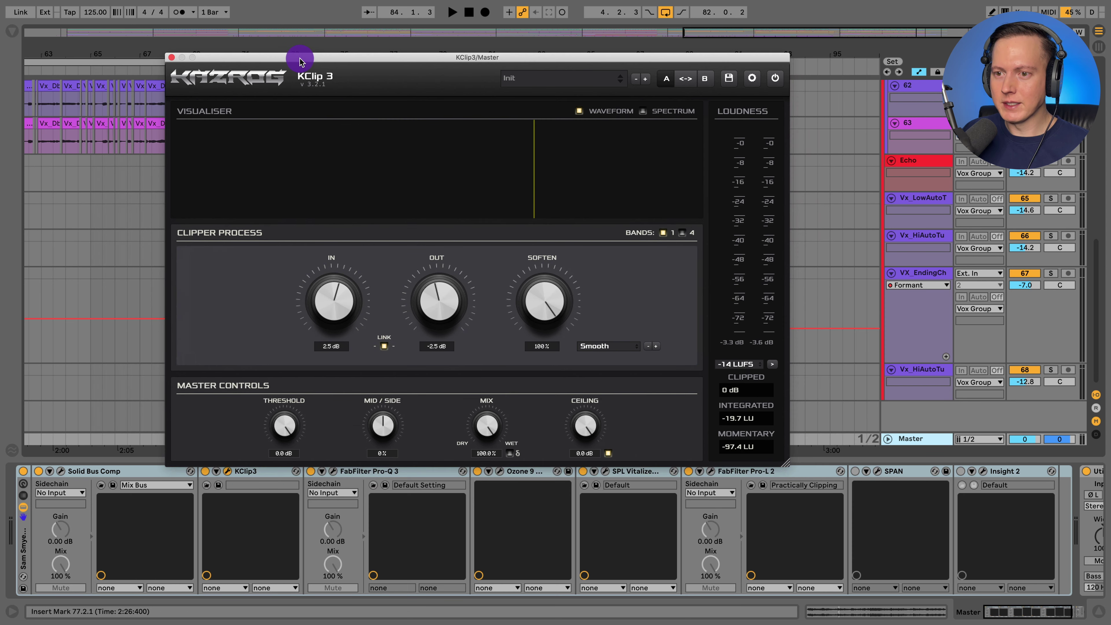
pyautogui.click(170, 59)
# - Check the master Pro-Q 3 and Ozone 9 Exciter windows, closing each
pyautogui.click(332, 471)
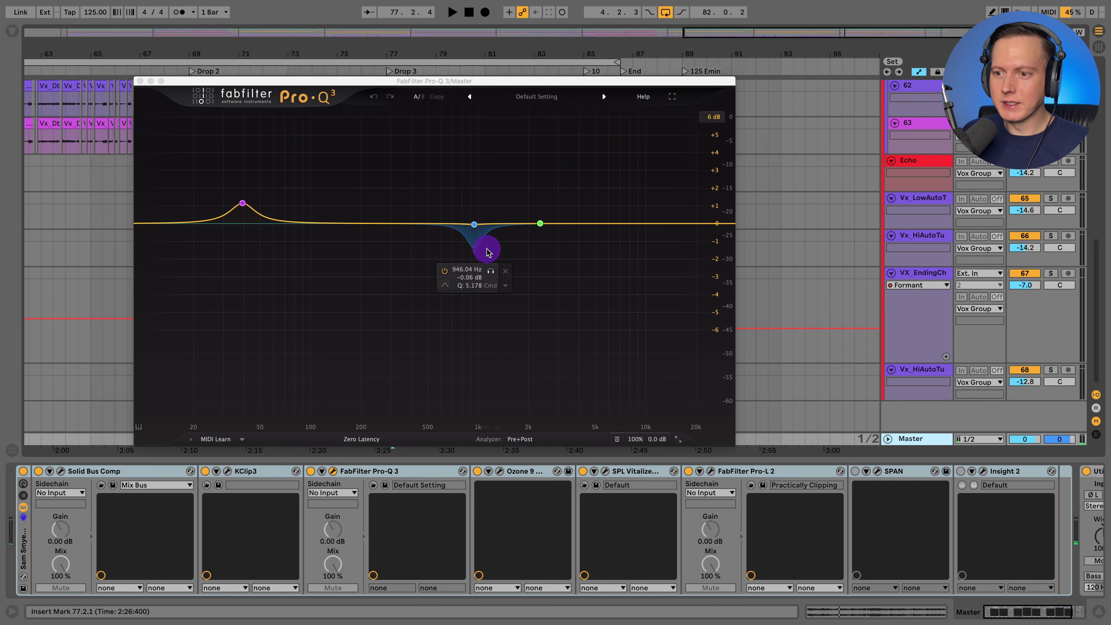
pyautogui.moveTo(244, 211)
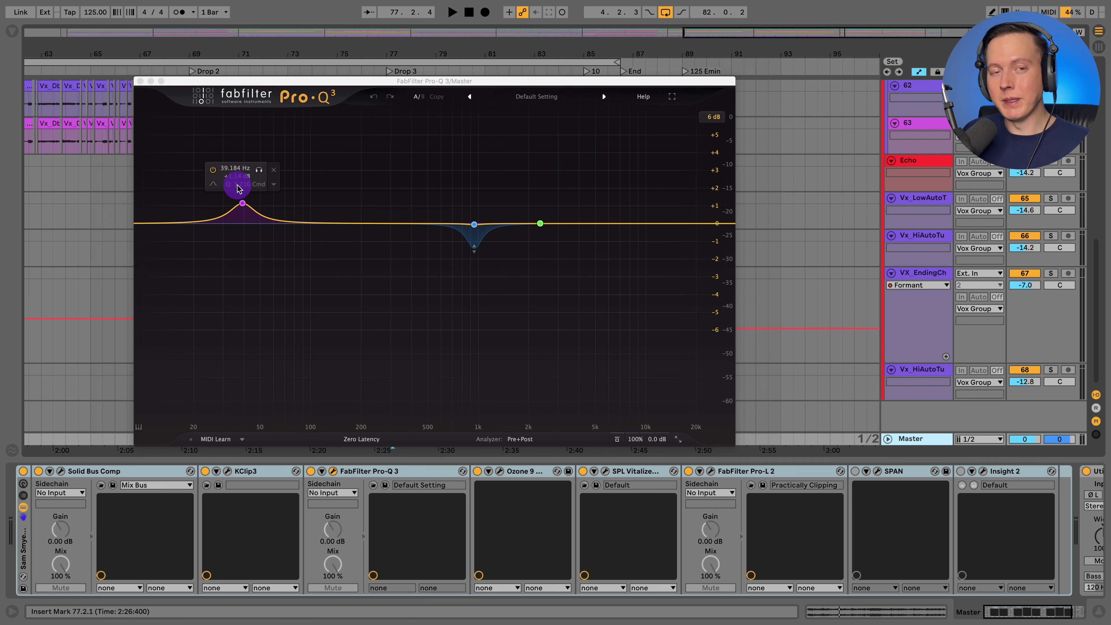
pyautogui.click(145, 85)
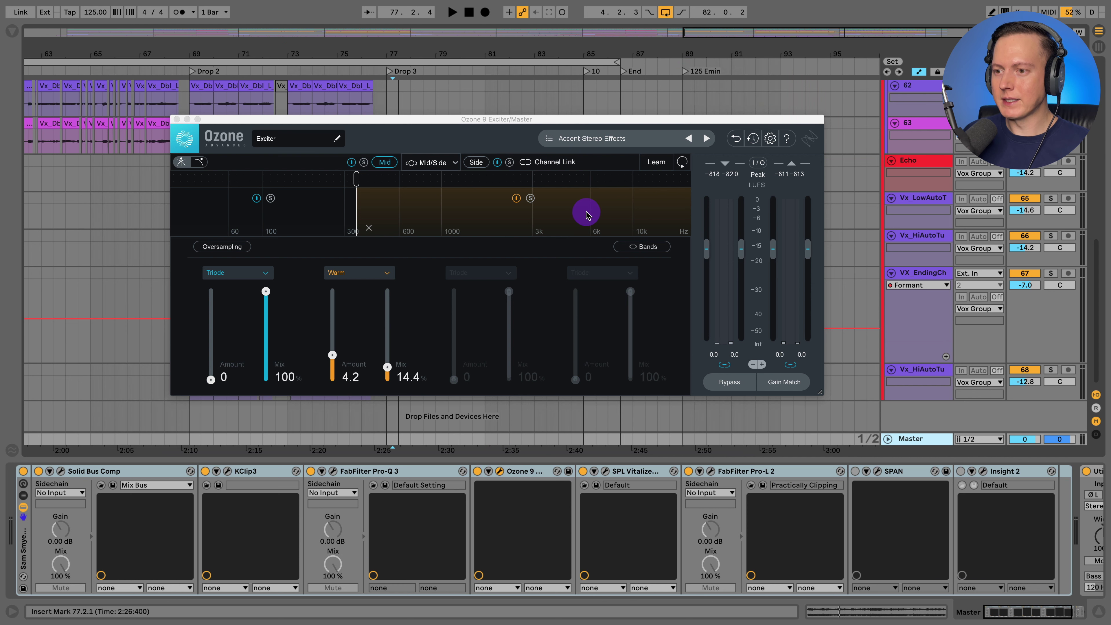
pyautogui.click(177, 119)
pyautogui.click(392, 301)
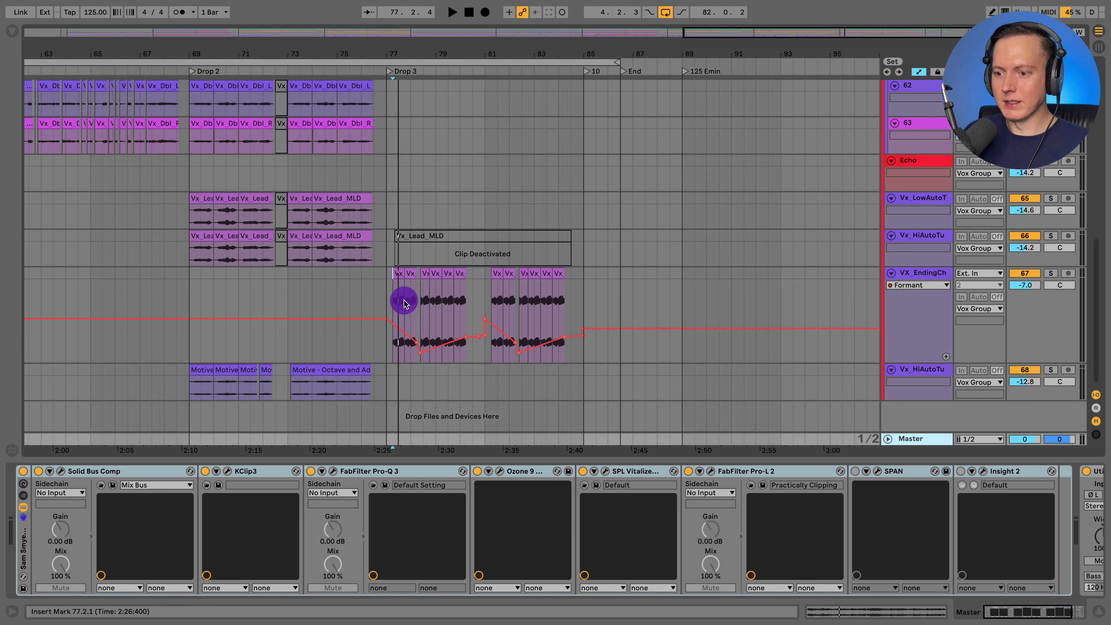
# - Review the SPL Vitalizer, then open Pro-L 2 and toggle true peak limiting
pyautogui.click(601, 469)
pyautogui.click(605, 472)
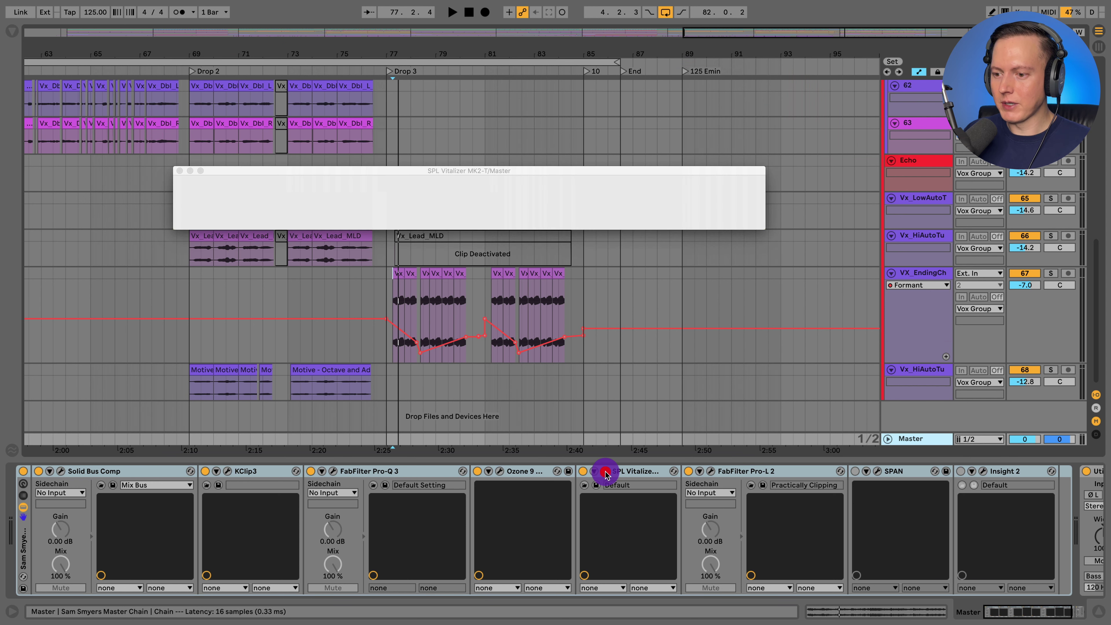
pyautogui.click(179, 171)
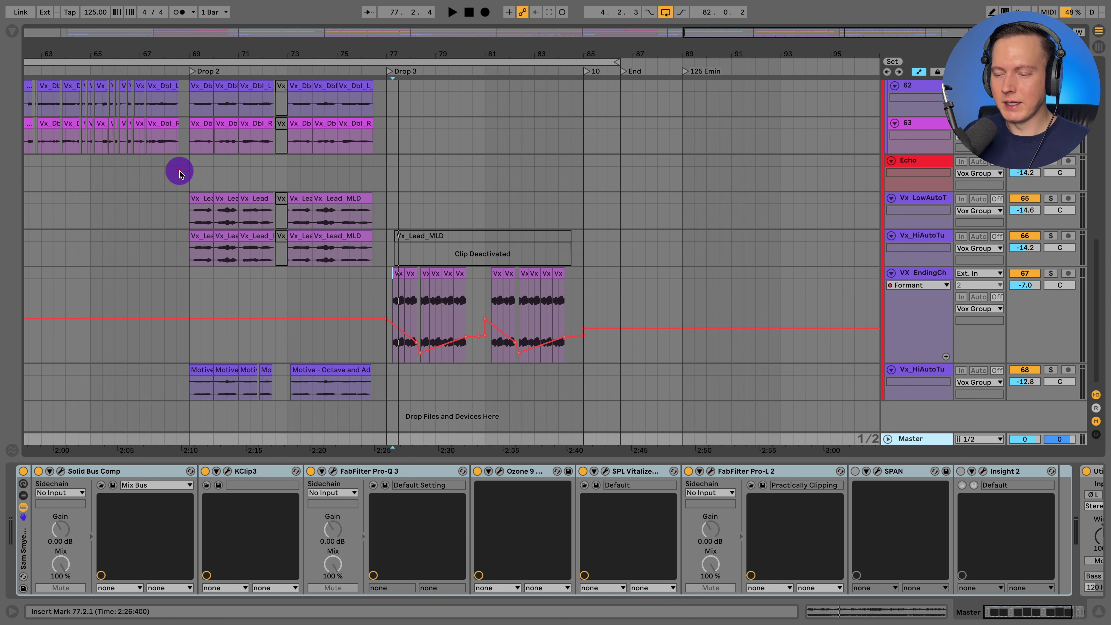
pyautogui.click(710, 470)
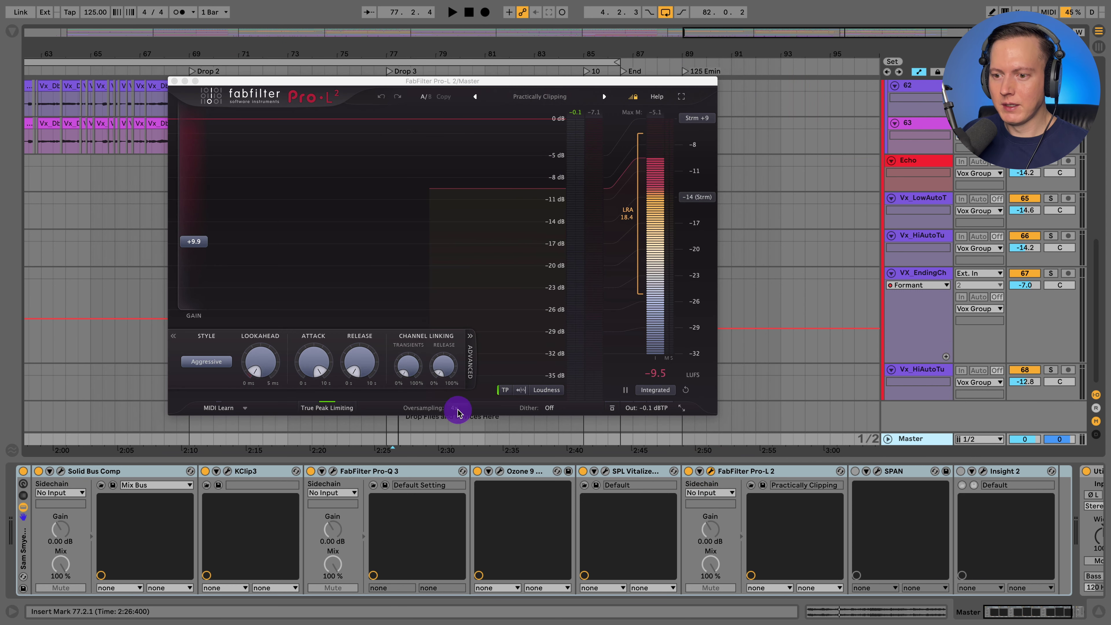
pyautogui.click(330, 408)
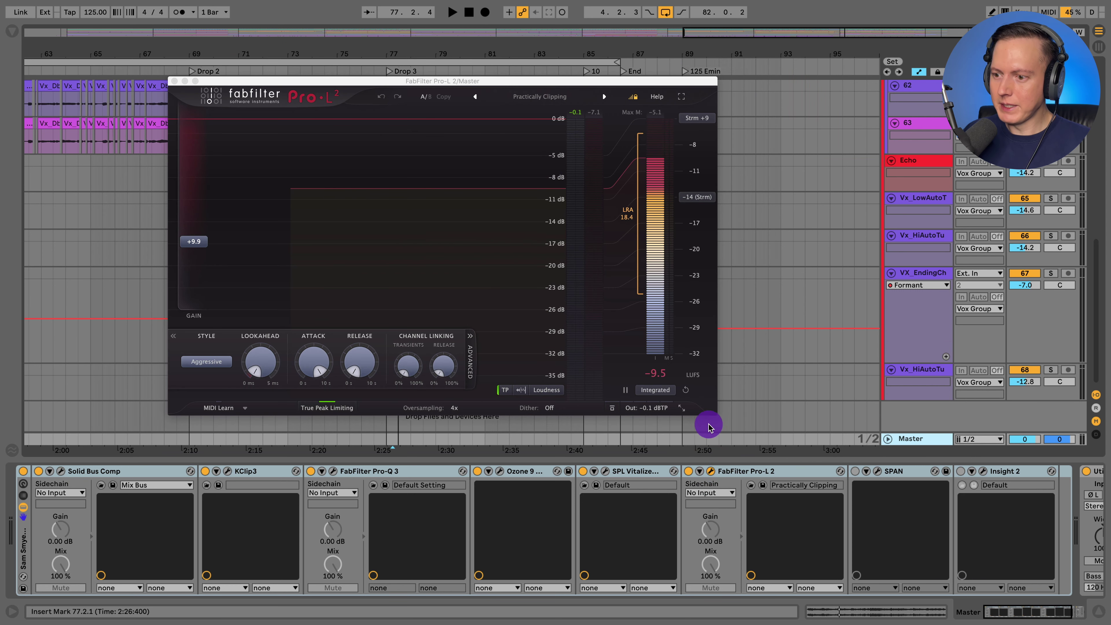